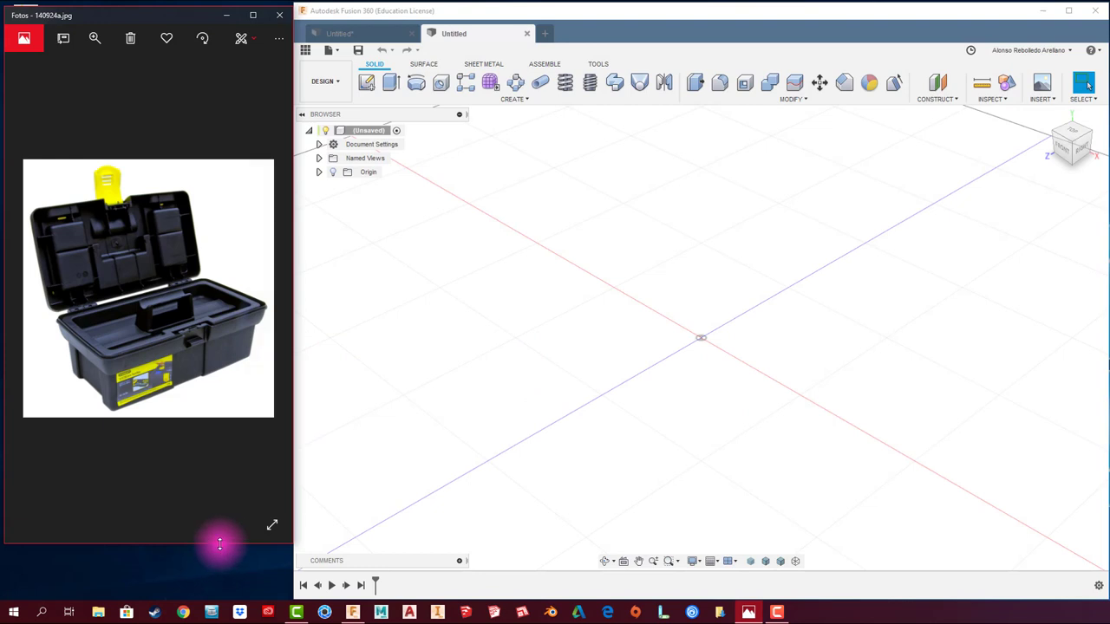
- Stretch the toolbox reference photo window down to full screen height beside Fusion 360
drag(219, 543, 212, 602)
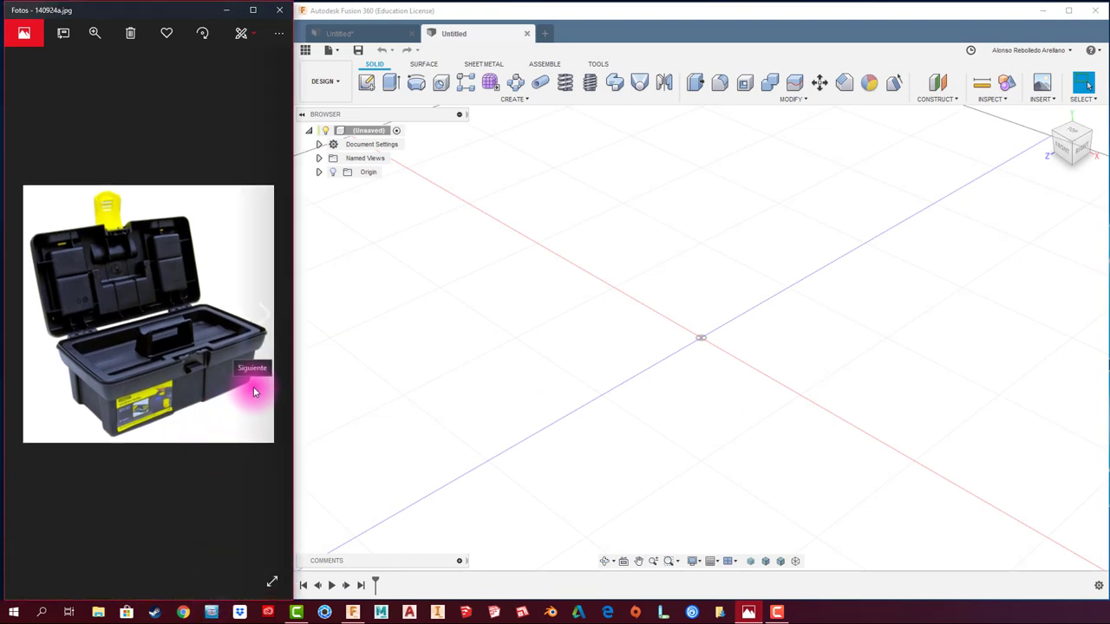
mouse_move(262, 348)
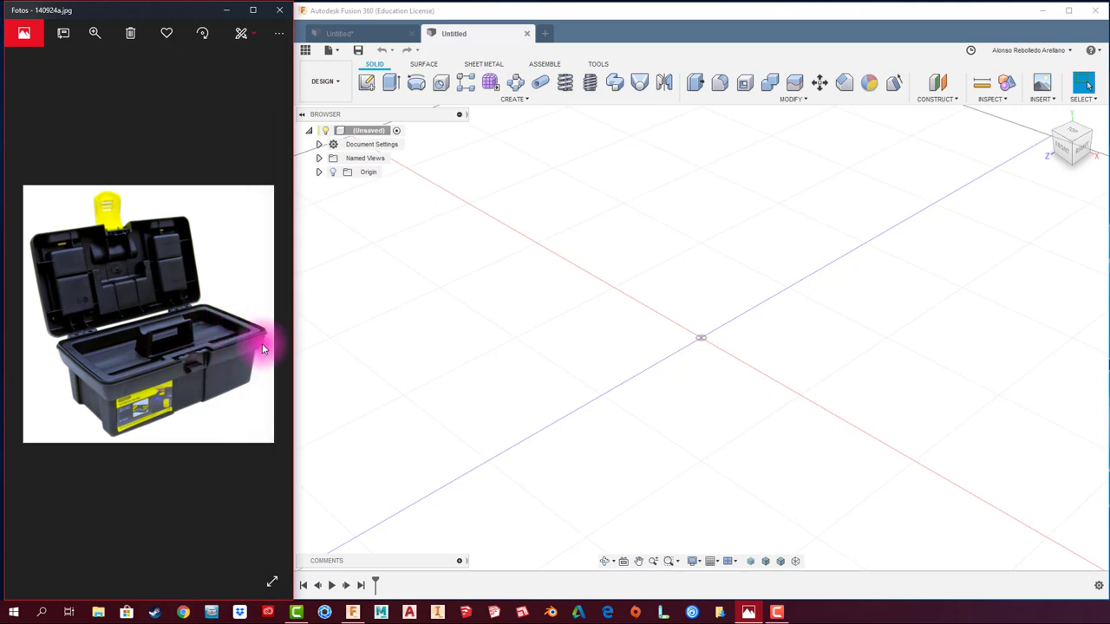
- Draw a center rectangle at the origin on the top plane
click(366, 82)
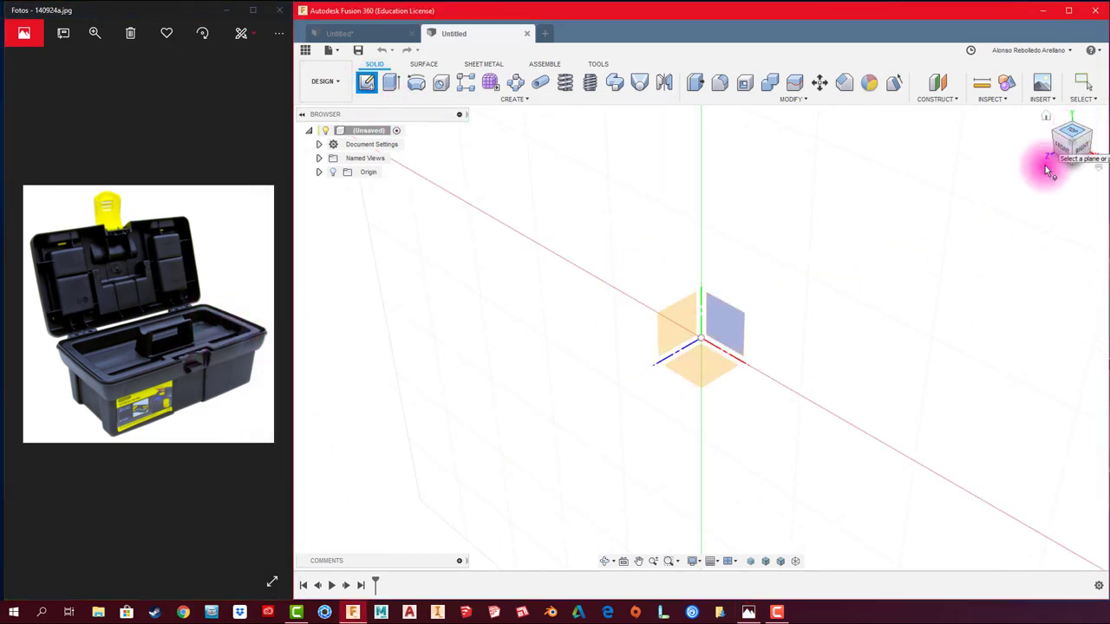
click(706, 365)
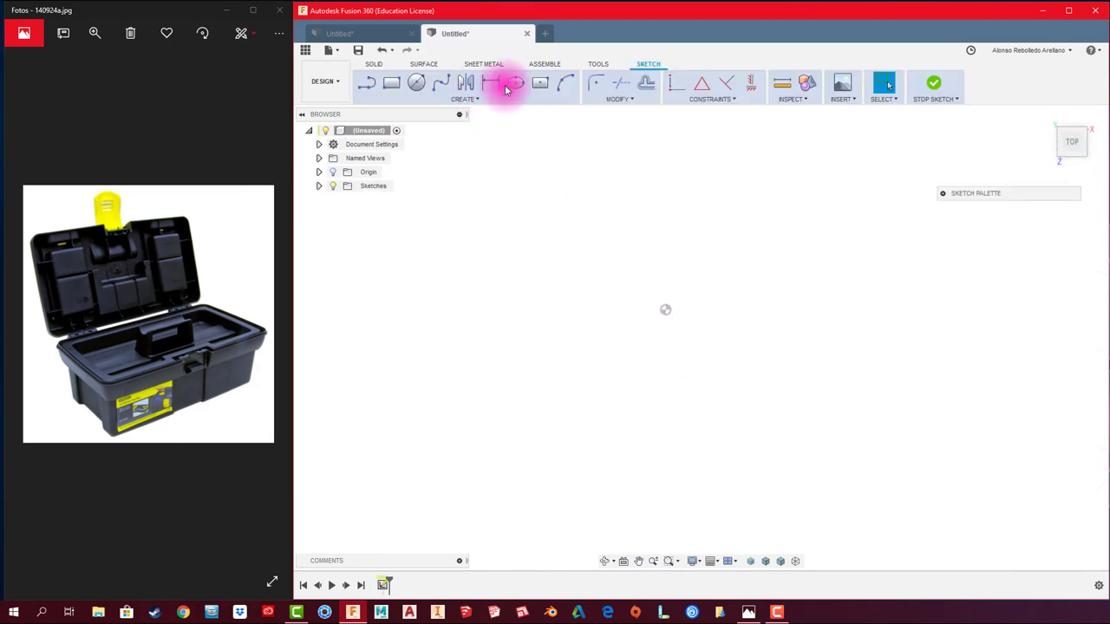
click(541, 83)
click(666, 311)
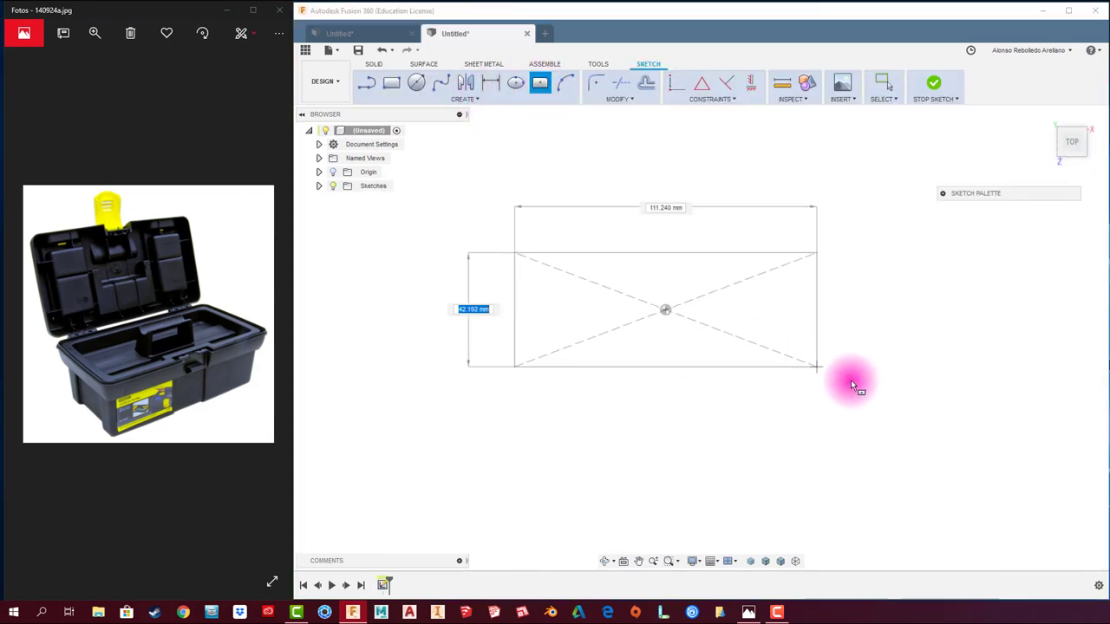
click(901, 408)
- Dimension the rectangle 300 mm wide and 160 mm tall
key(d)
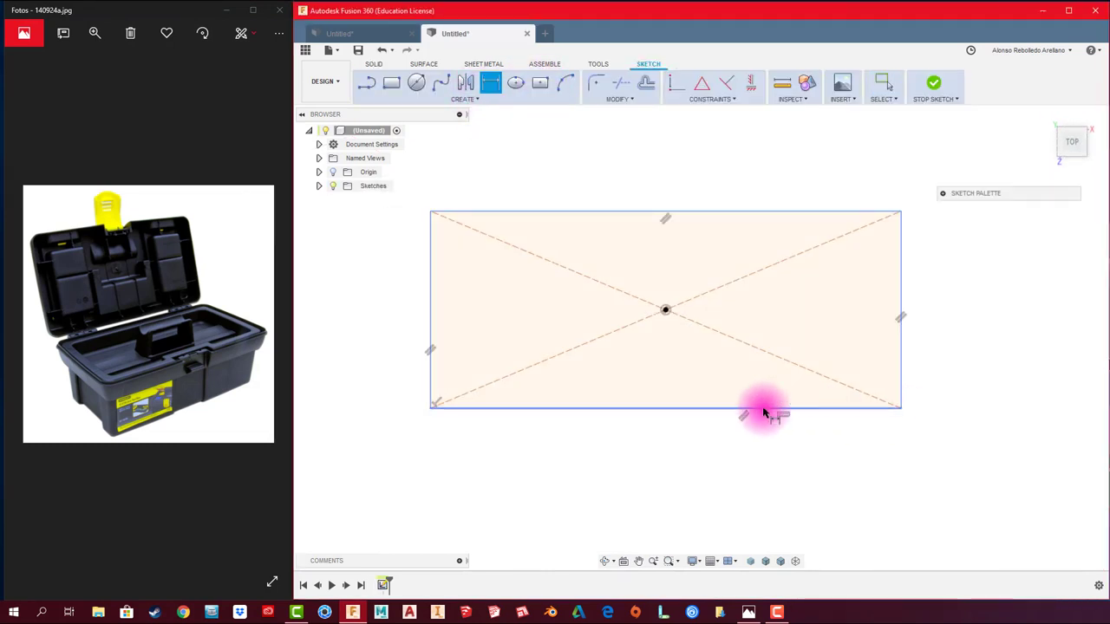
click(763, 407)
click(706, 462)
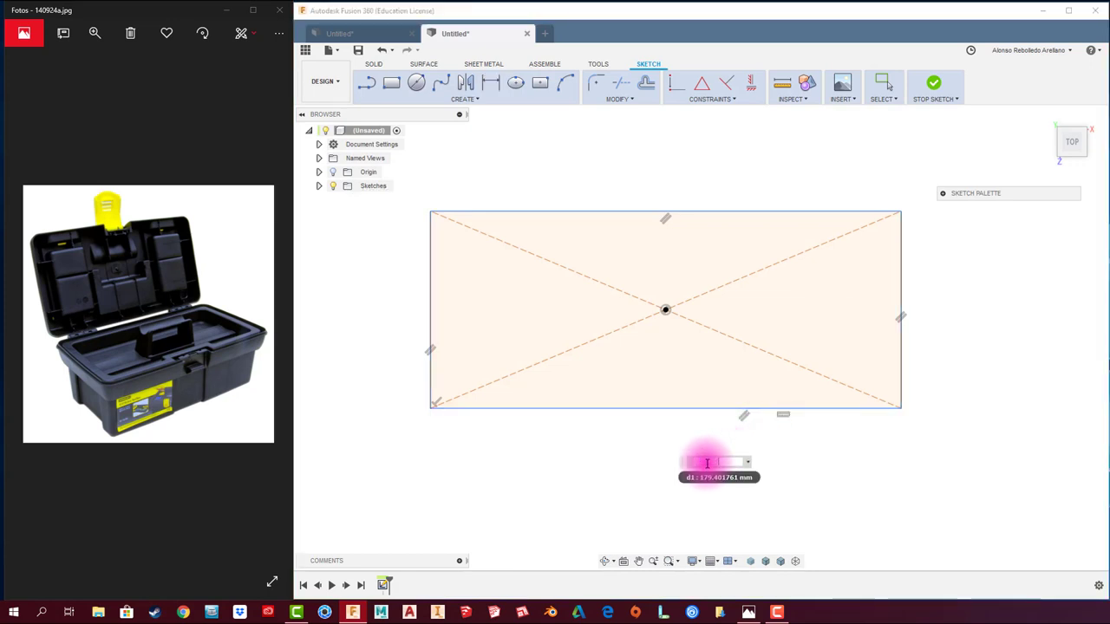
text(300)
key(Return)
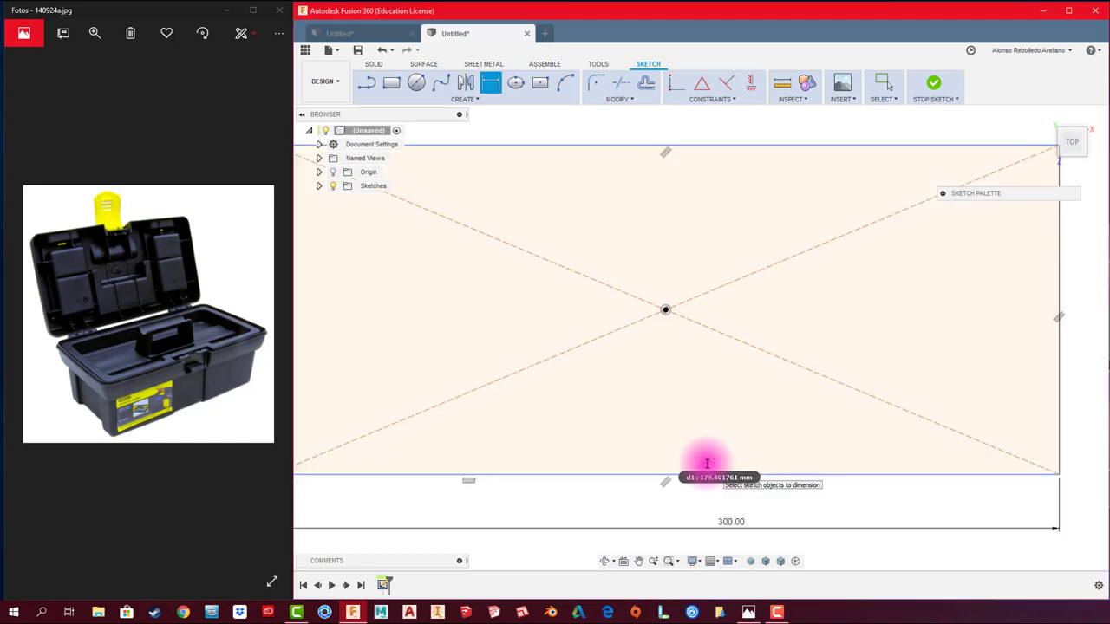
scroll(755, 309, down, 2)
click(962, 288)
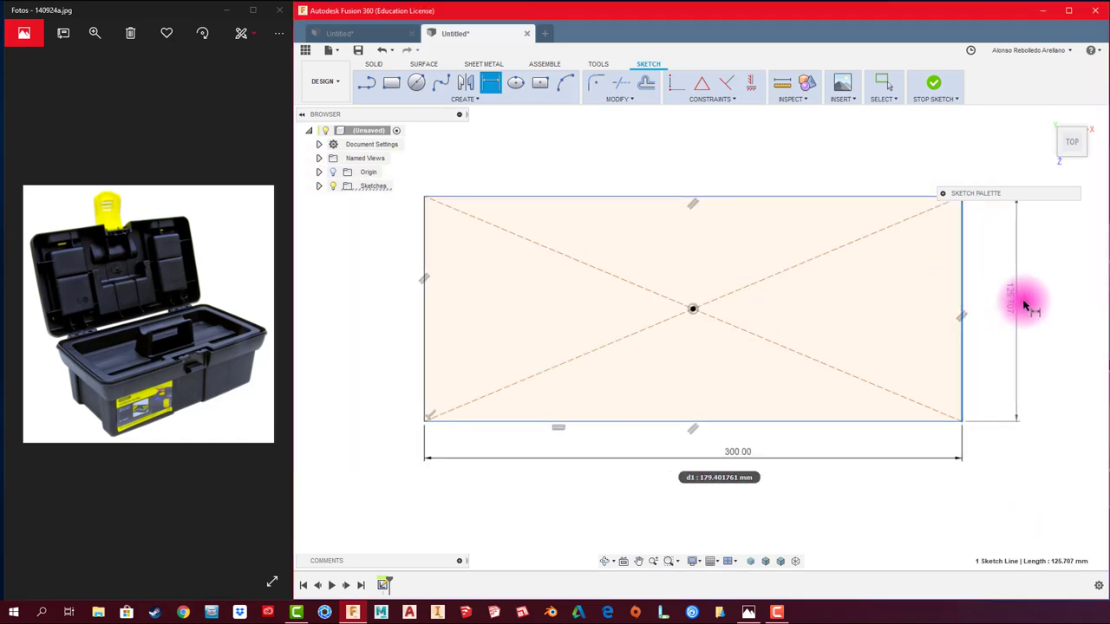
click(1023, 301)
text(160)
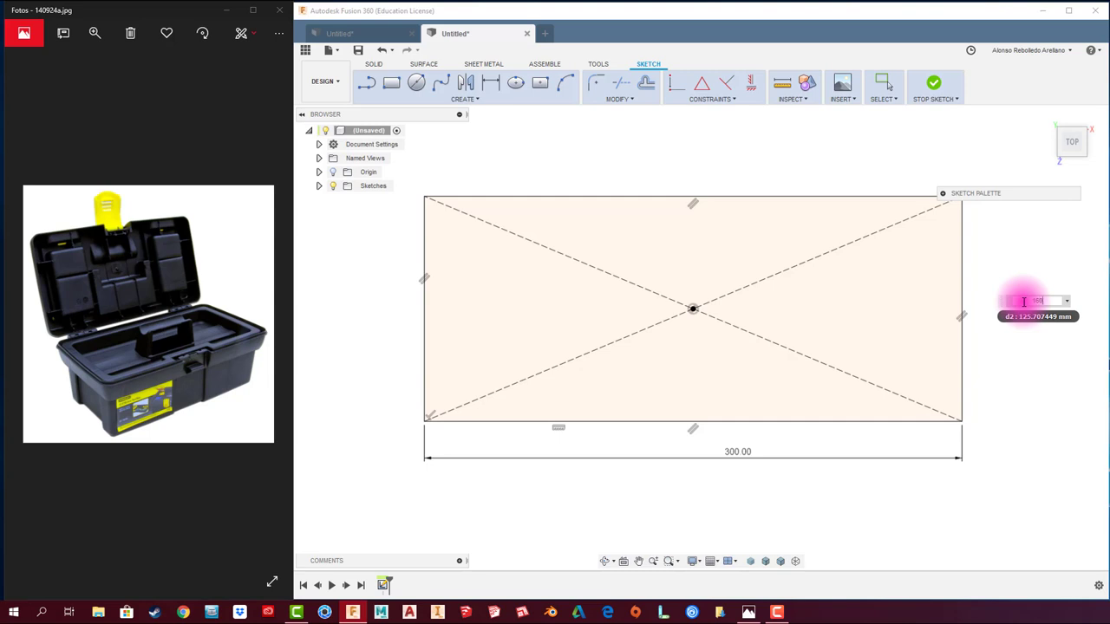
key(Return)
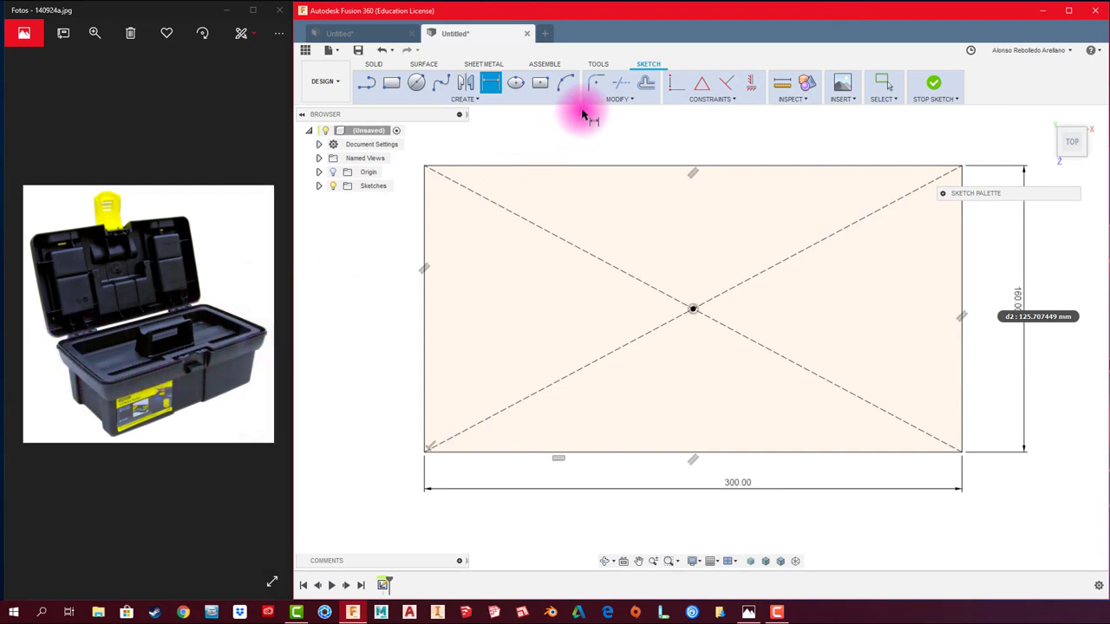
- Fillet all four rectangle corners at 15 mm radius and finish the sketch
click(596, 82)
click(438, 167)
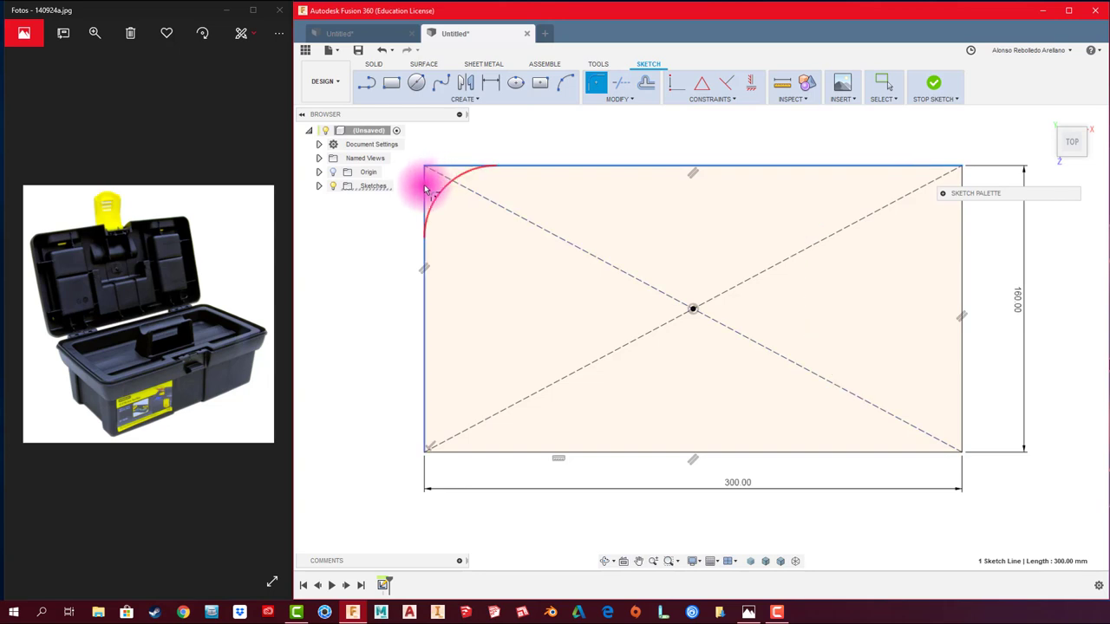
click(425, 189)
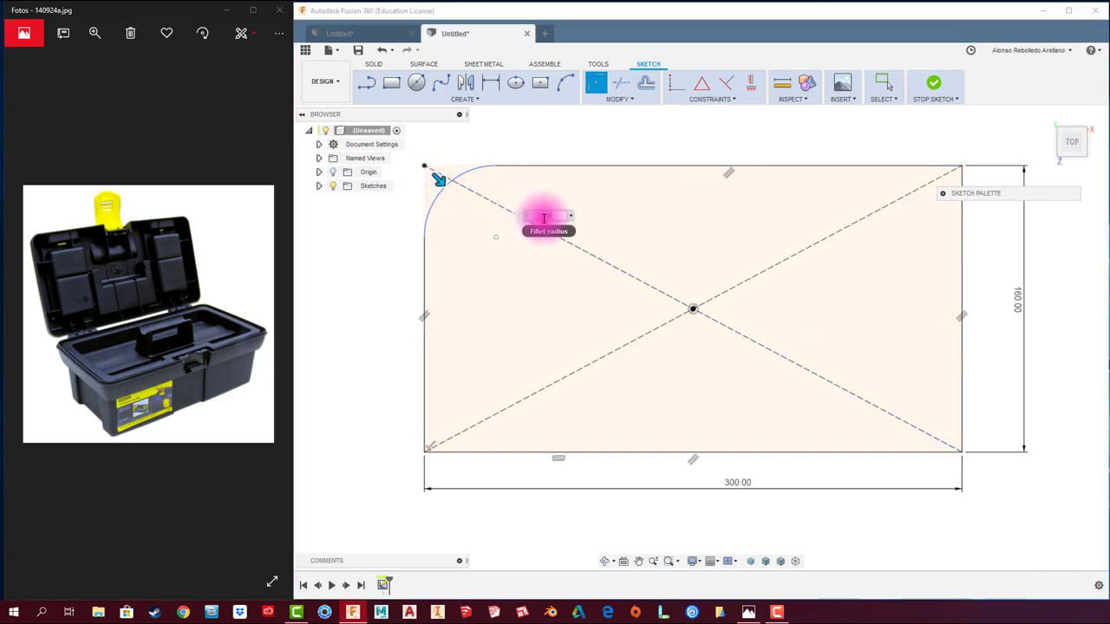
text(15)
click(963, 173)
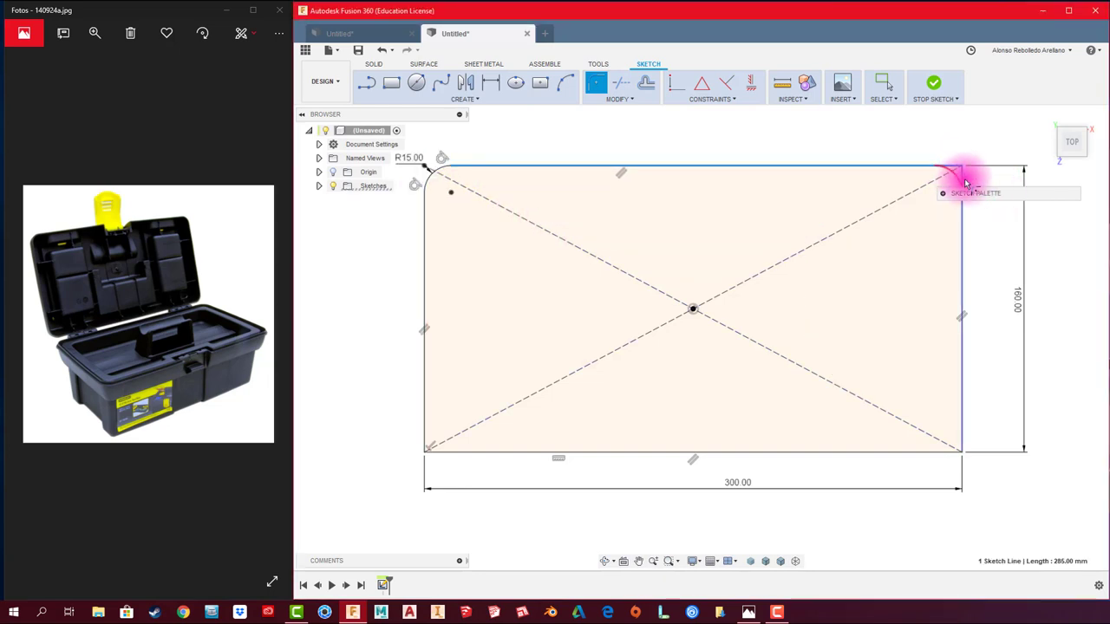
click(963, 184)
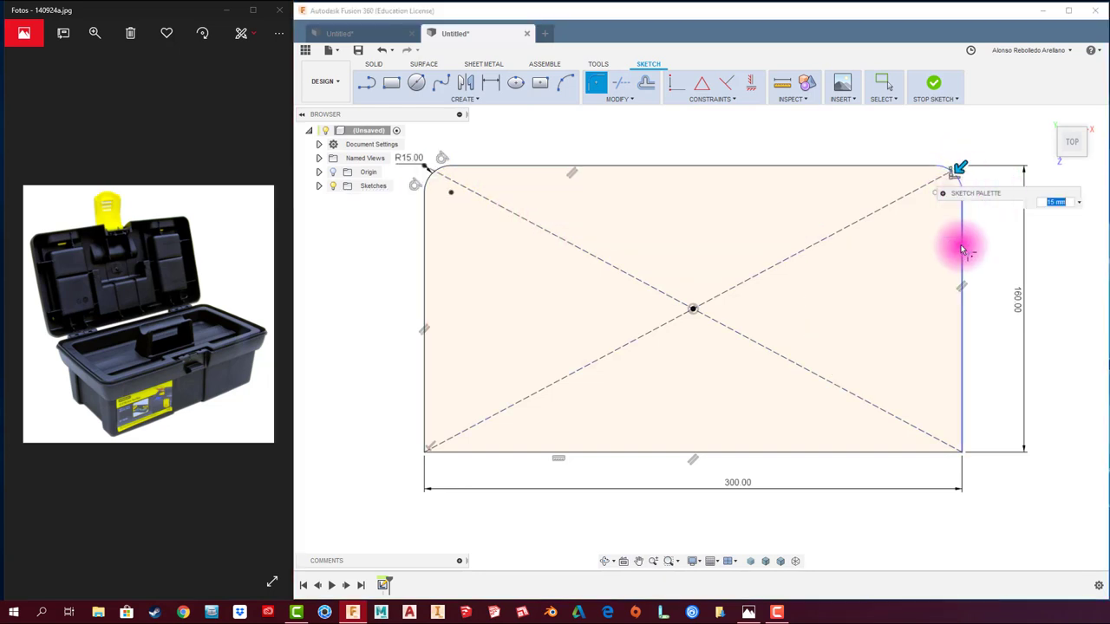
click(941, 451)
click(960, 424)
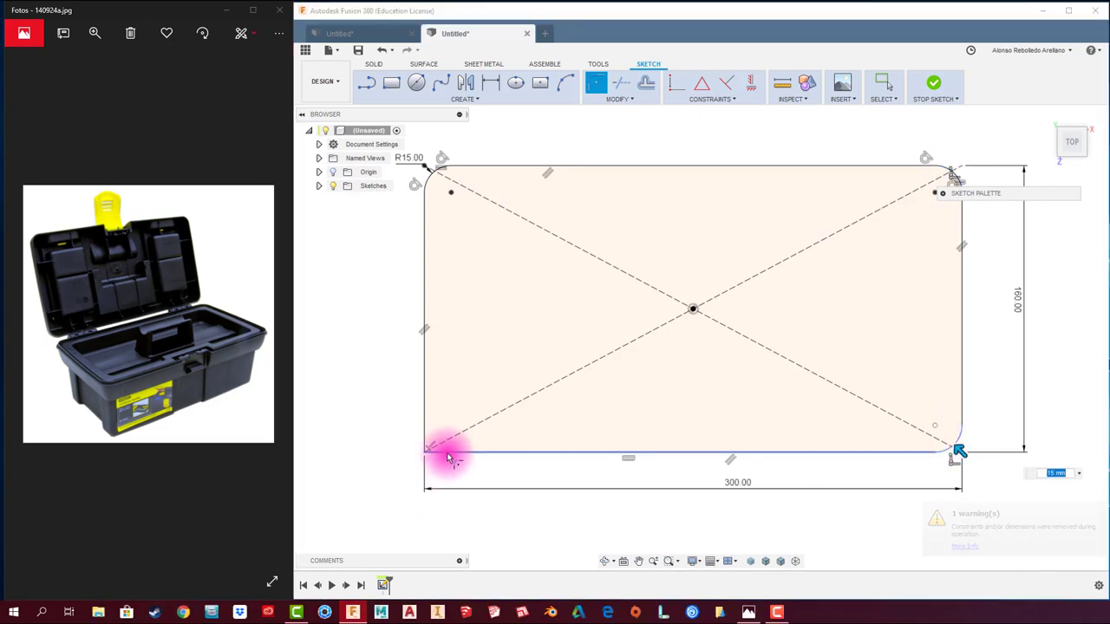
click(425, 425)
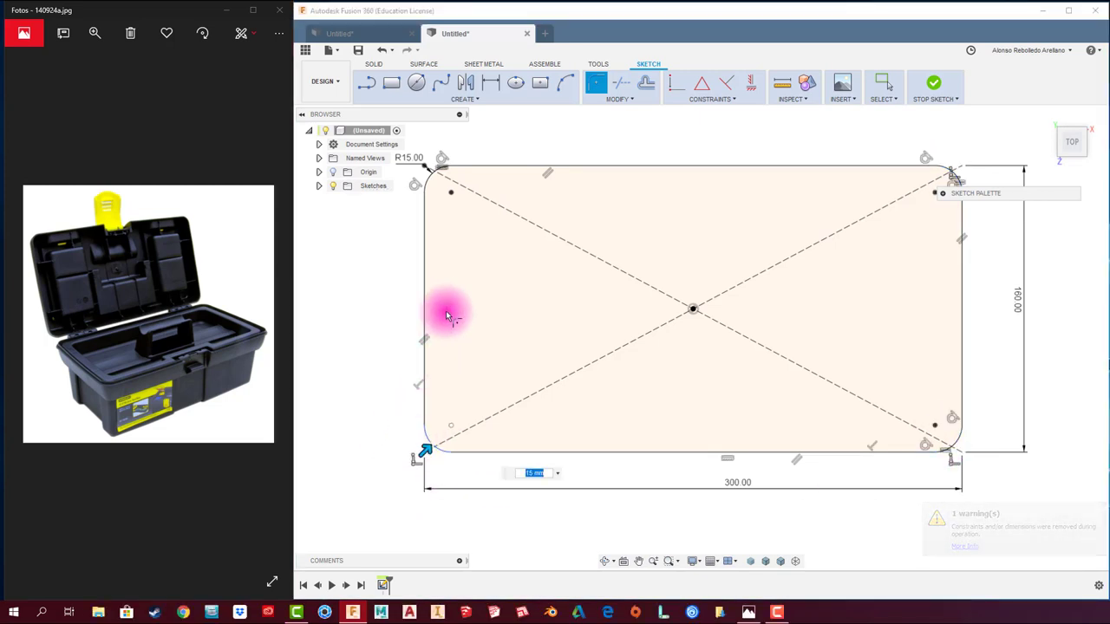
click(936, 88)
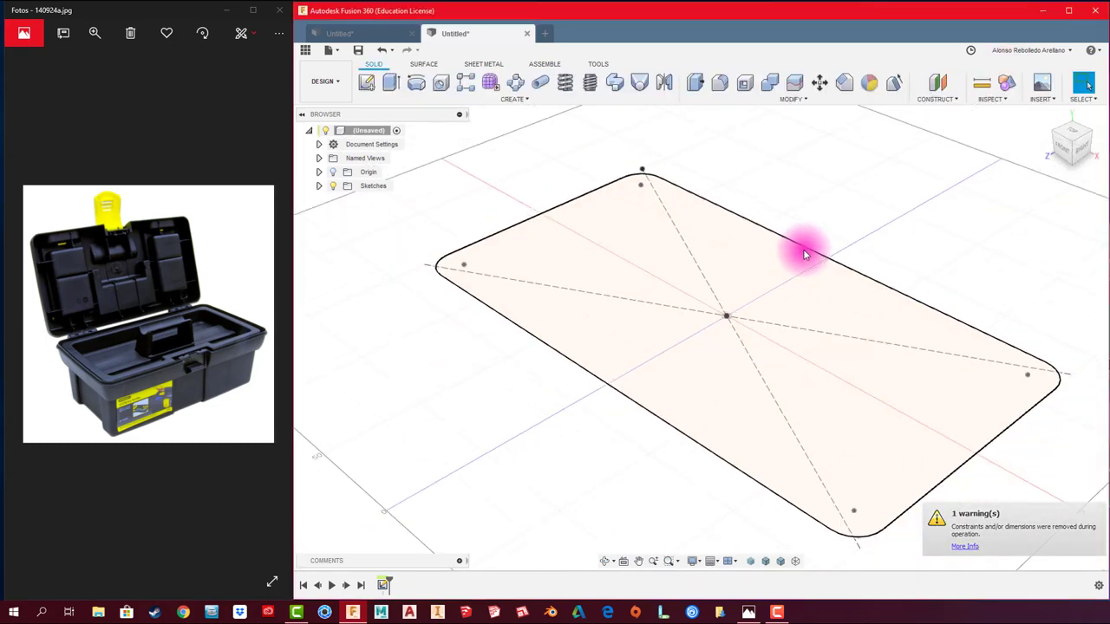
click(271, 581)
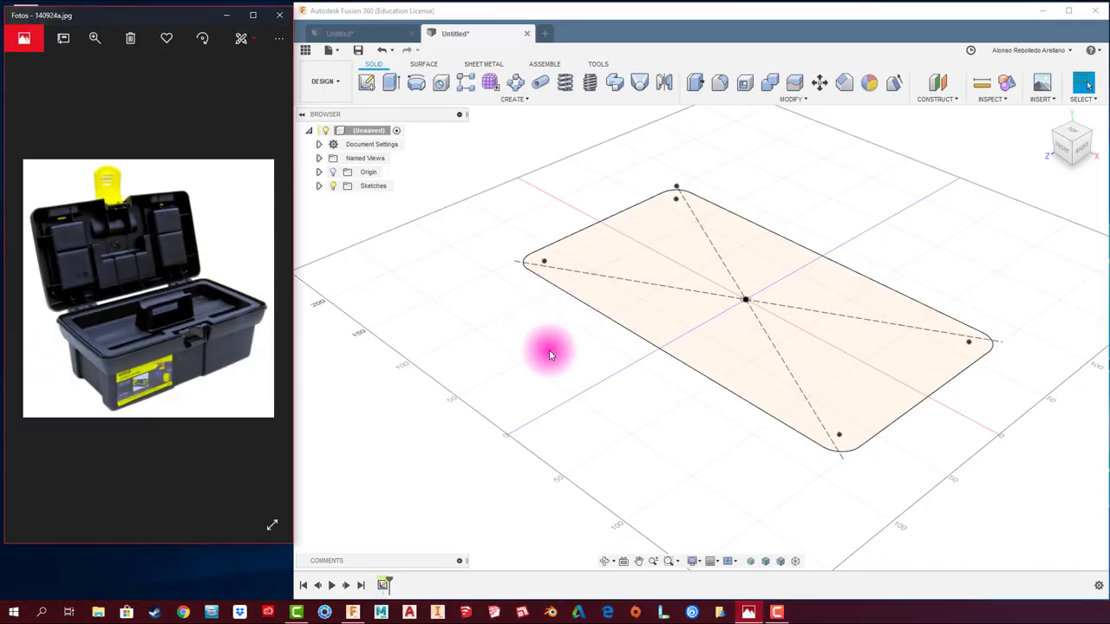
middle_drag(689, 386, 659, 387)
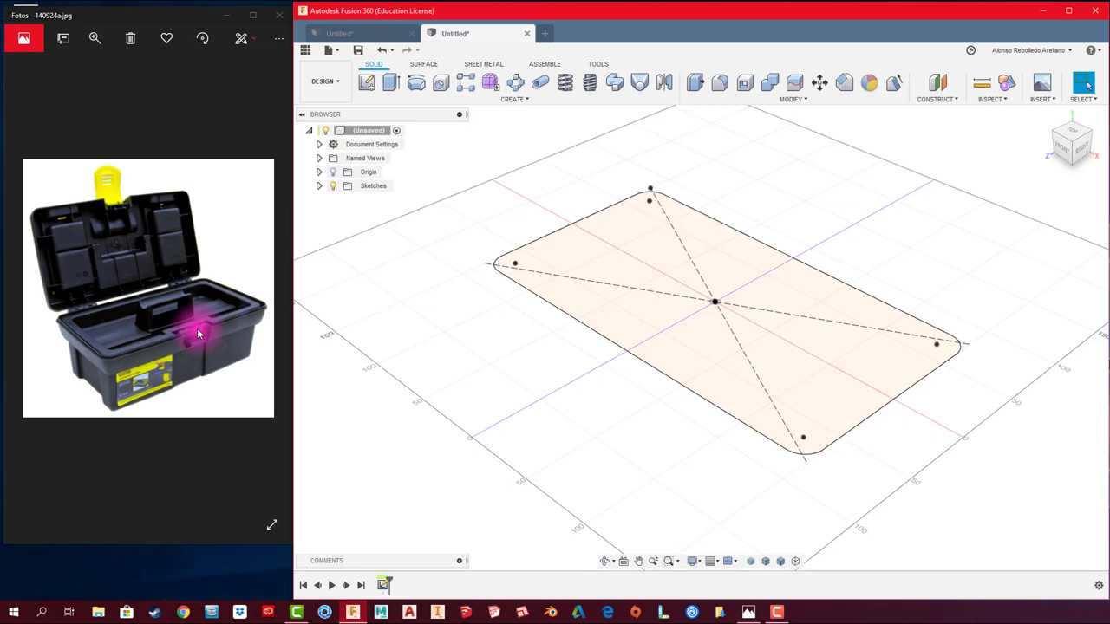
shift+middle_drag(336, 336, 191, 349)
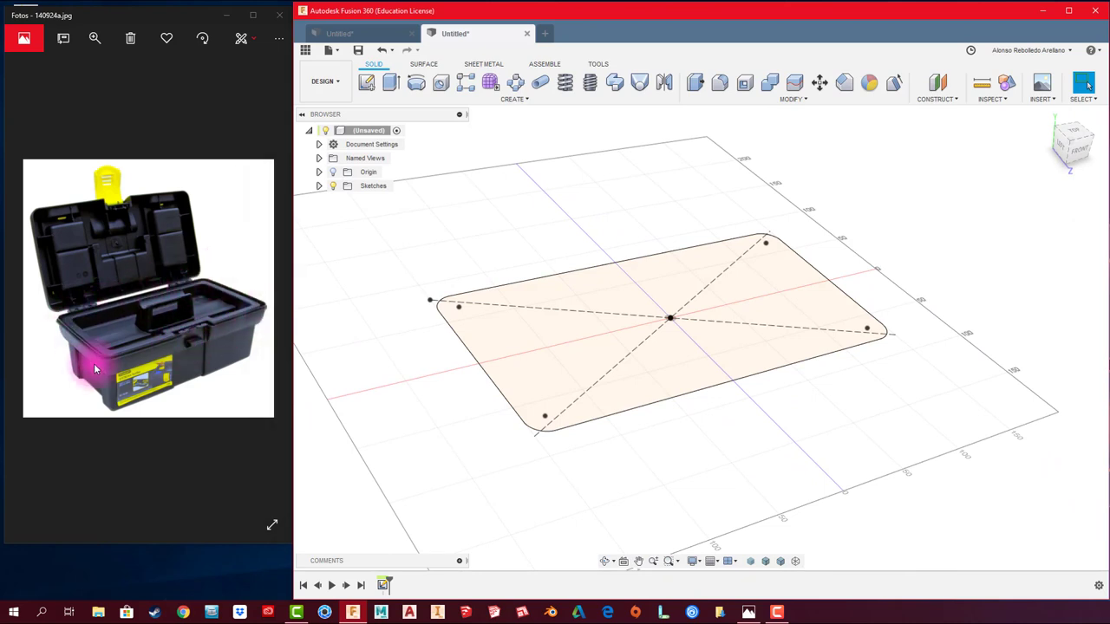
shift+middle_drag(523, 176, 425, 141)
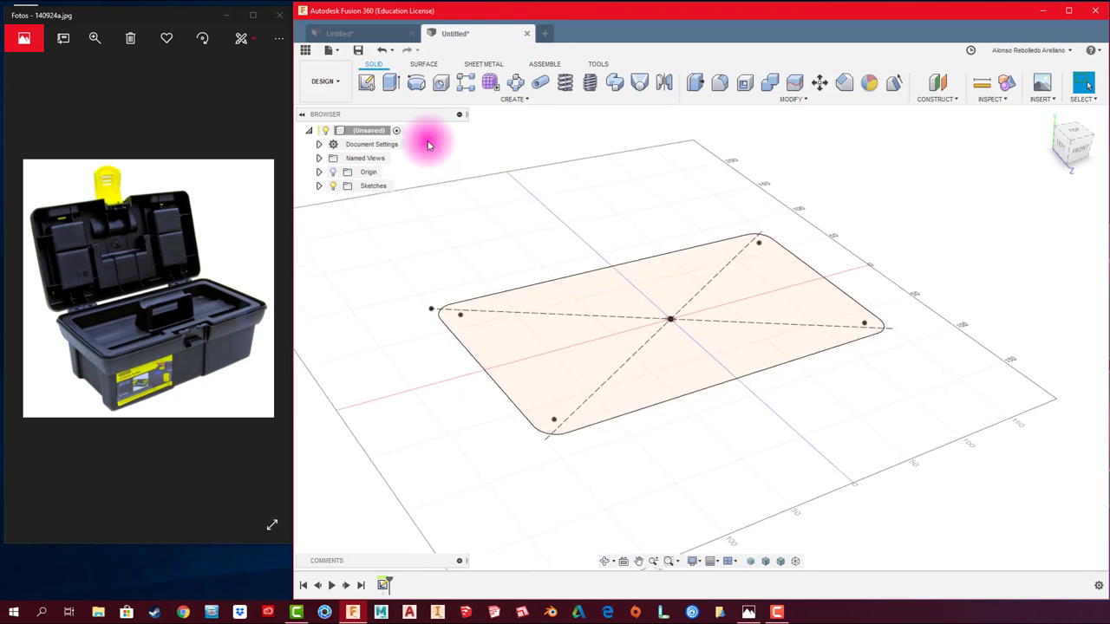
- Start a new sketch on the YZ origin plane, chosen from the Browser's Origin folder
click(366, 82)
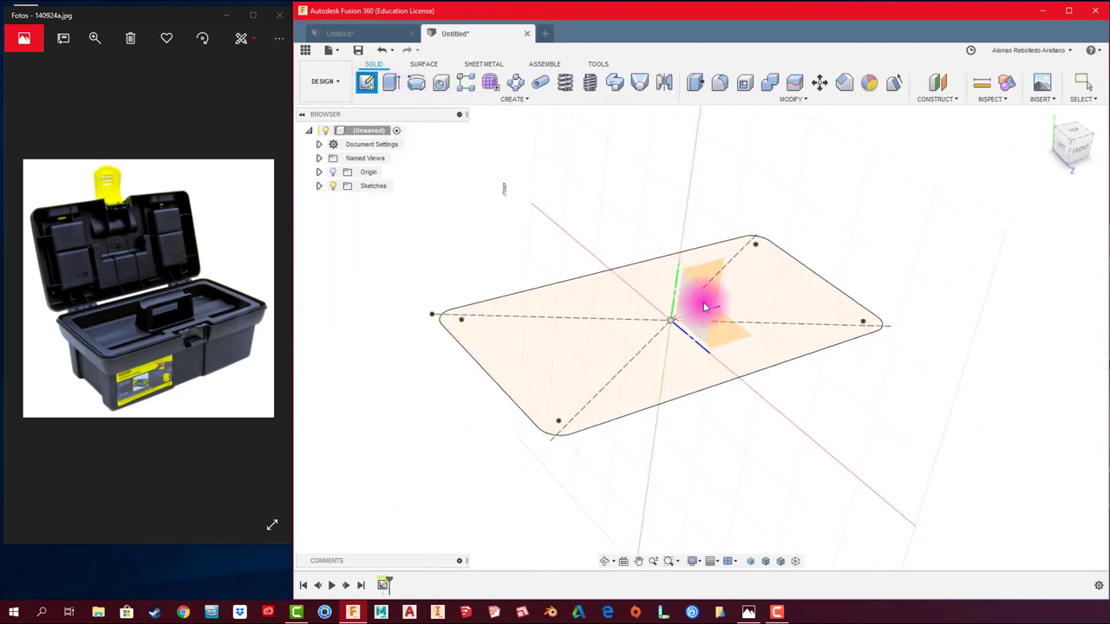
shift+middle_drag(706, 302, 322, 168)
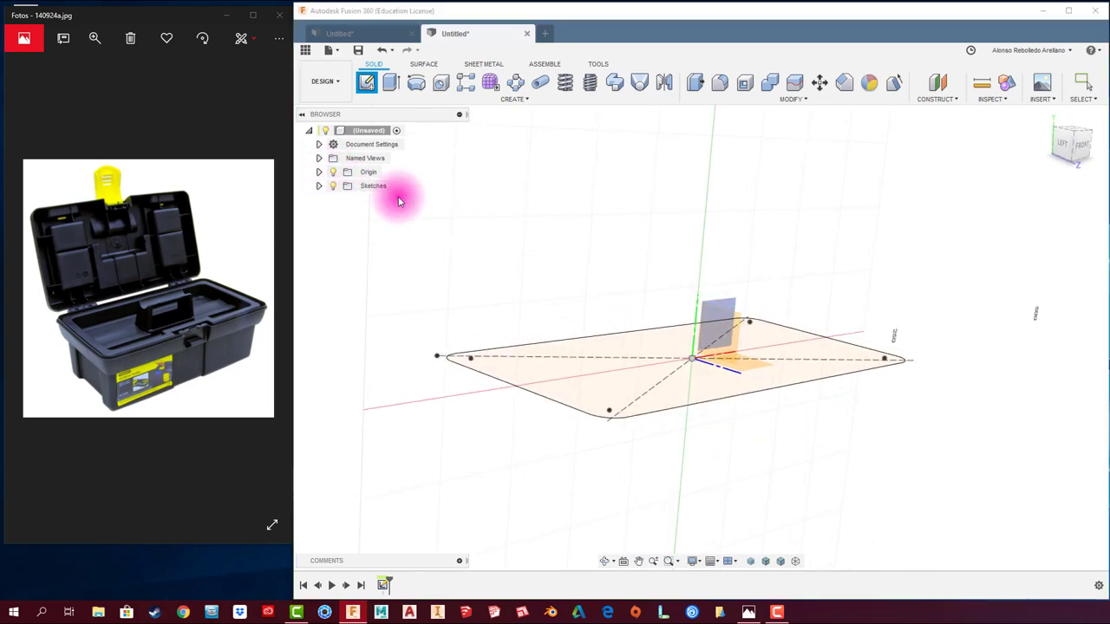
mouse_move(671, 277)
shift+middle_down()
mouse_move(676, 305)
mouse_move(711, 323)
shift+middle_up()
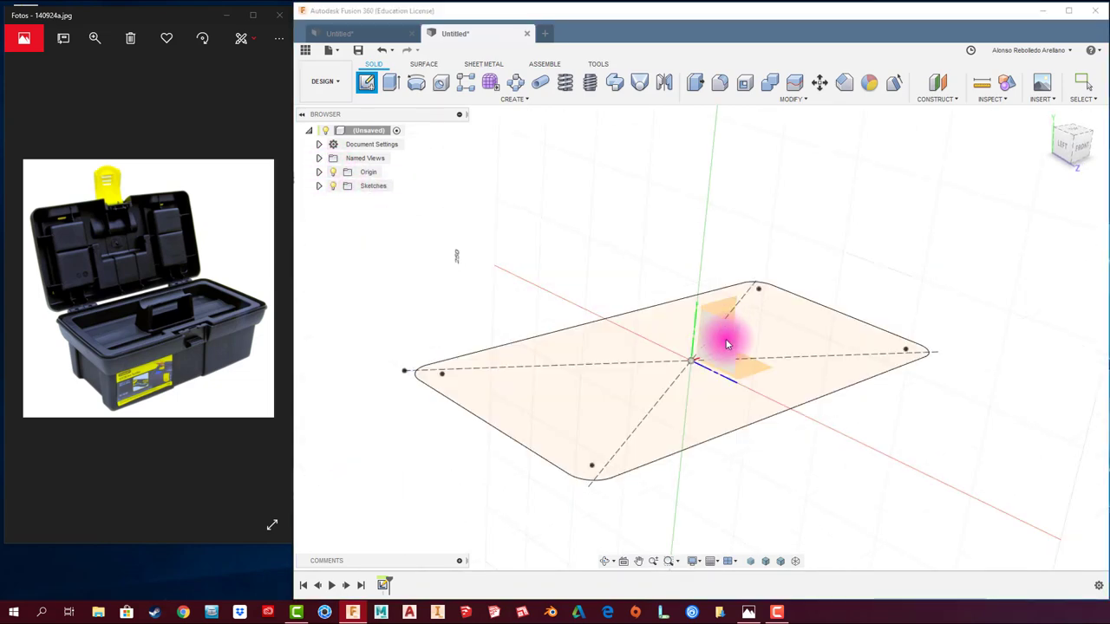
click(622, 374)
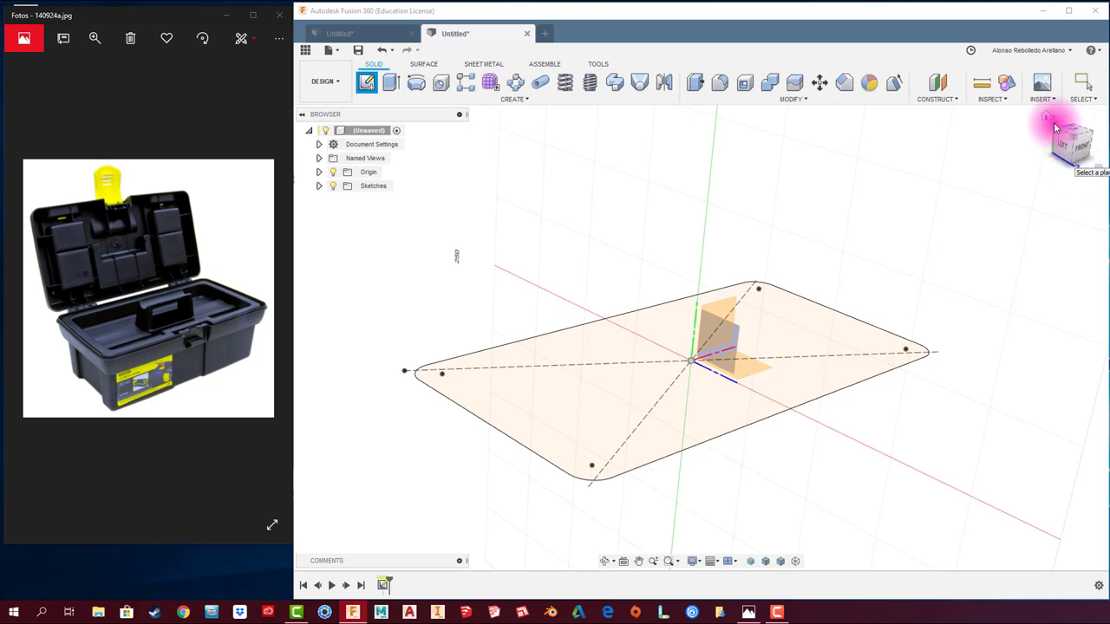
click(319, 173)
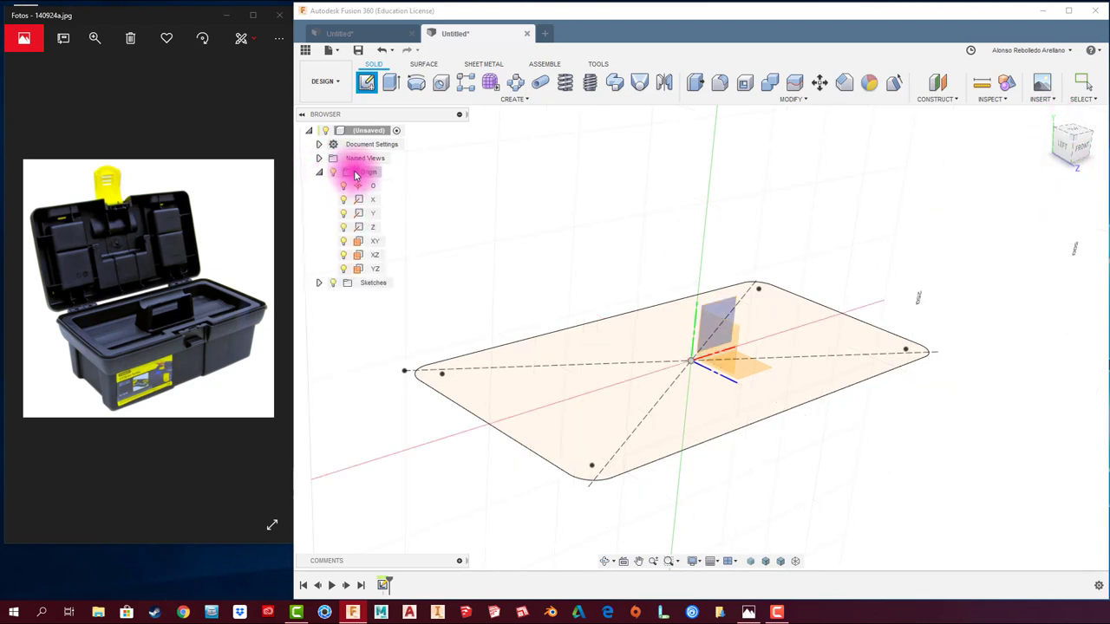
click(371, 275)
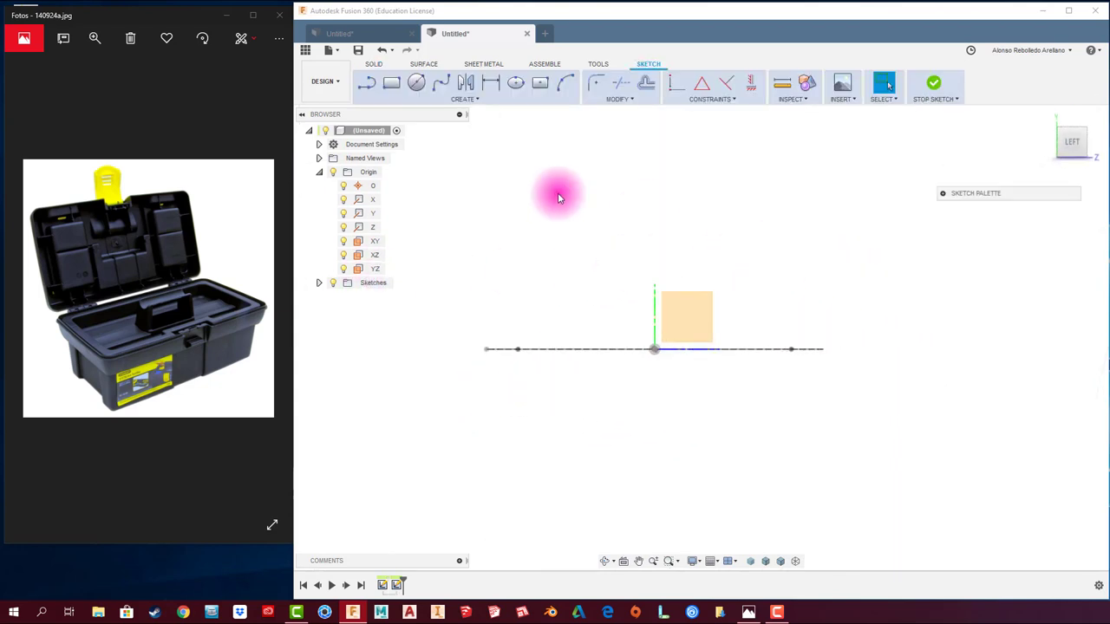
- Look at the left side and draw a 35 mm vertical line
click(367, 83)
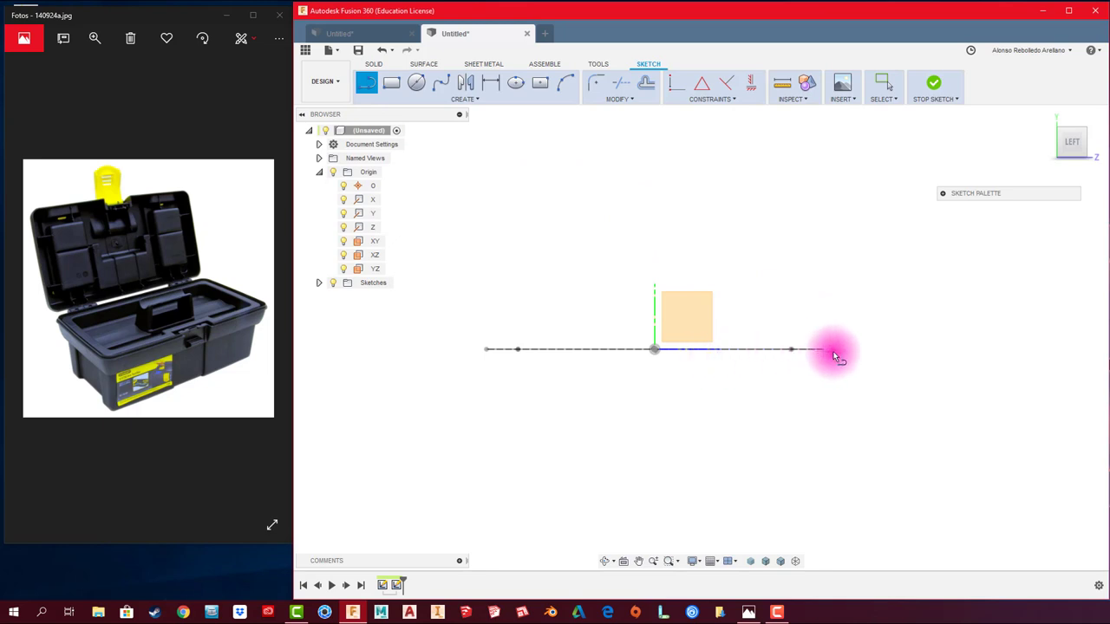
mouse_move(838, 353)
shift+middle_down()
mouse_move(806, 426)
mouse_move(794, 406)
shift+middle_up()
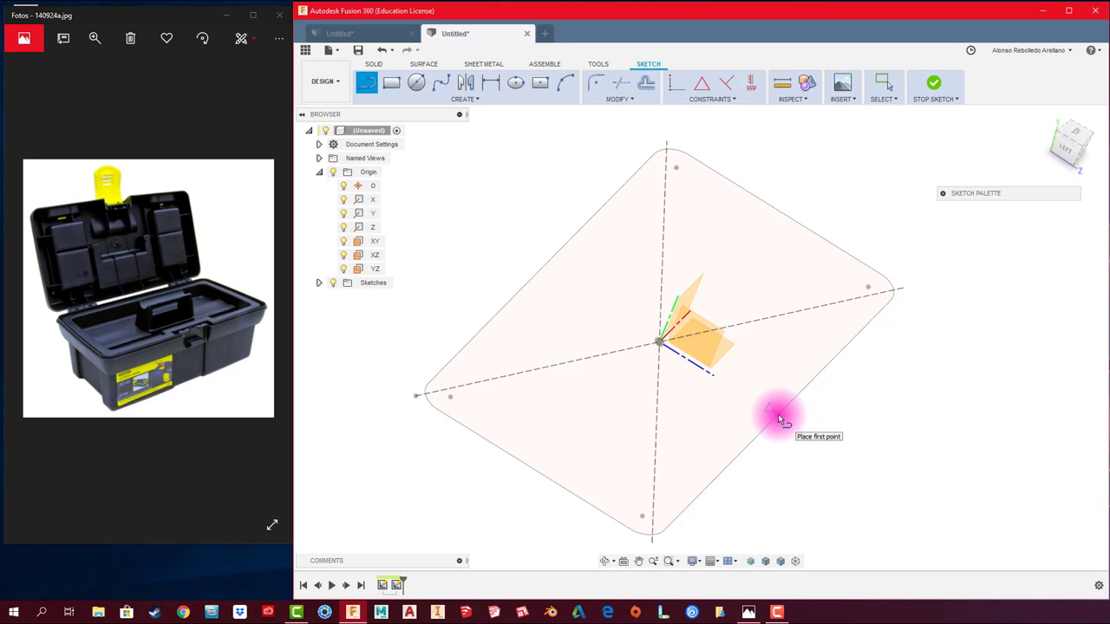
click(777, 414)
shift+middle_drag(816, 420, 868, 335)
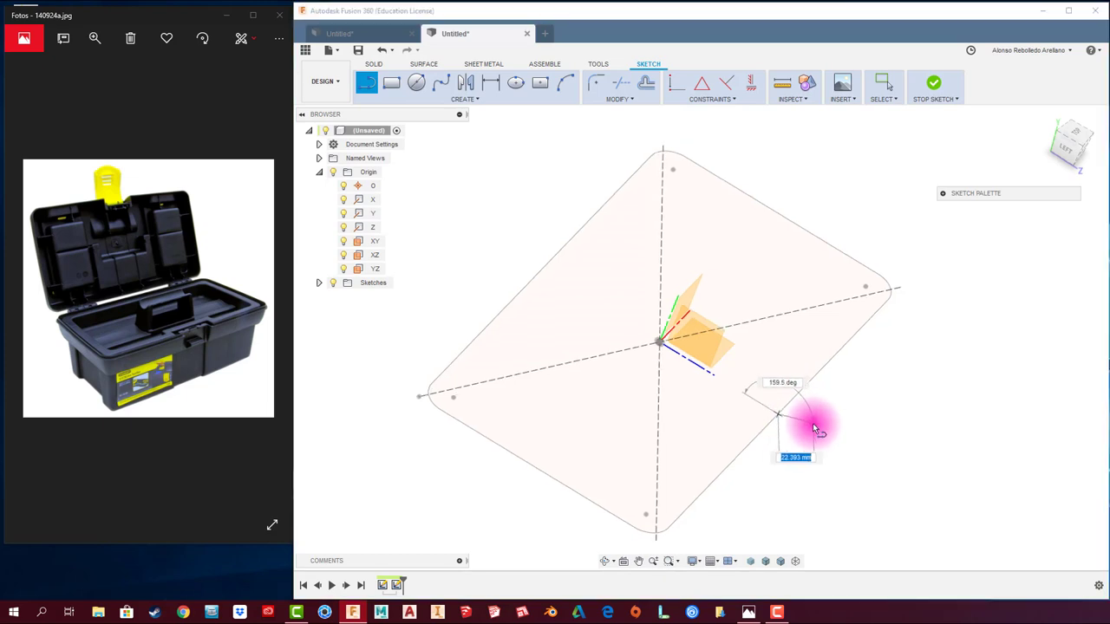
click(1069, 144)
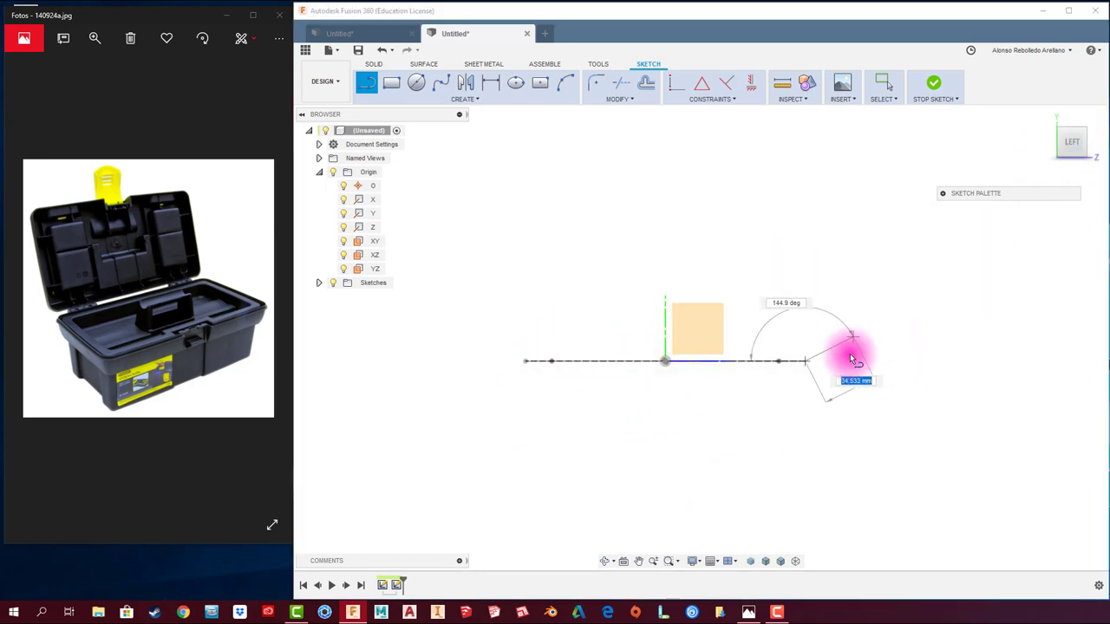
middle_drag(827, 304, 799, 320)
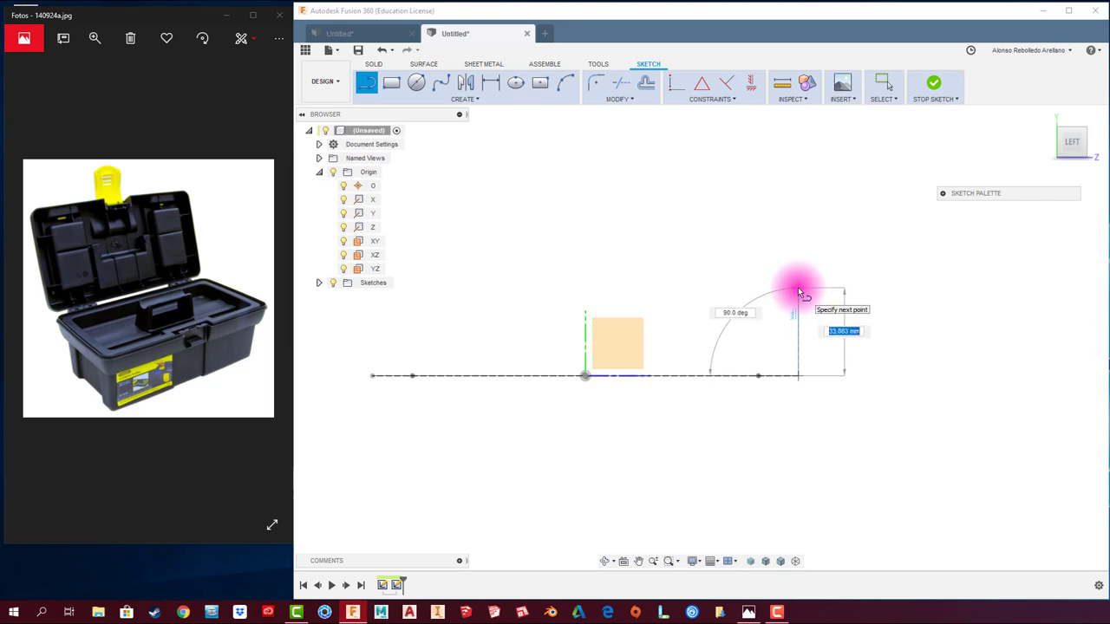
text(35)
key(Return)
key(Escape)
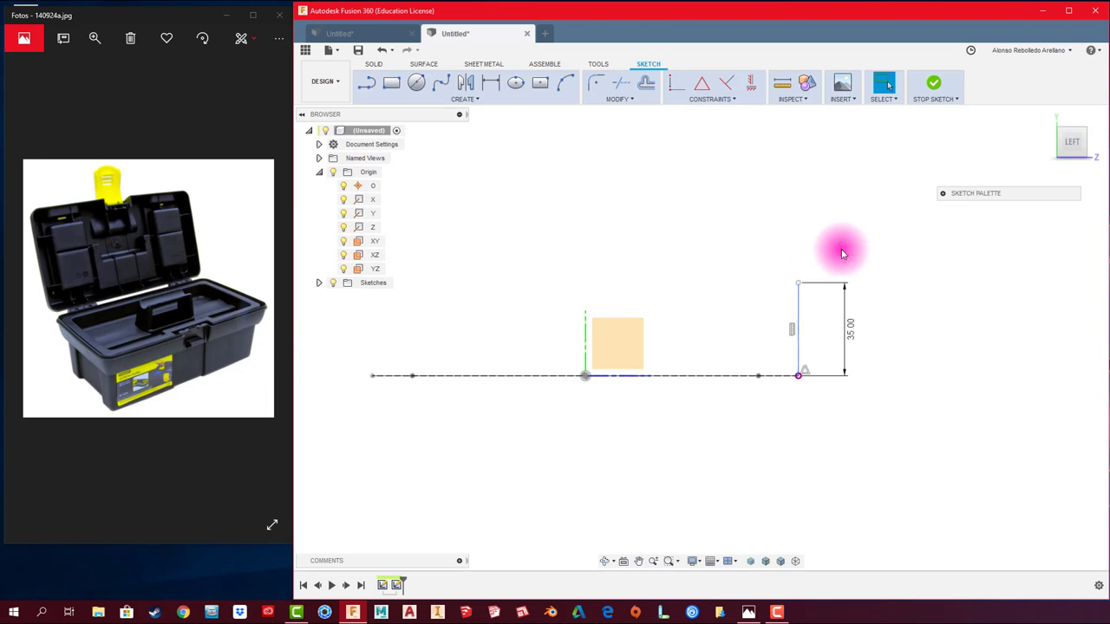
- Draw a 15 mm horizontal line from the top and dimension the 35 mm height
click(799, 285)
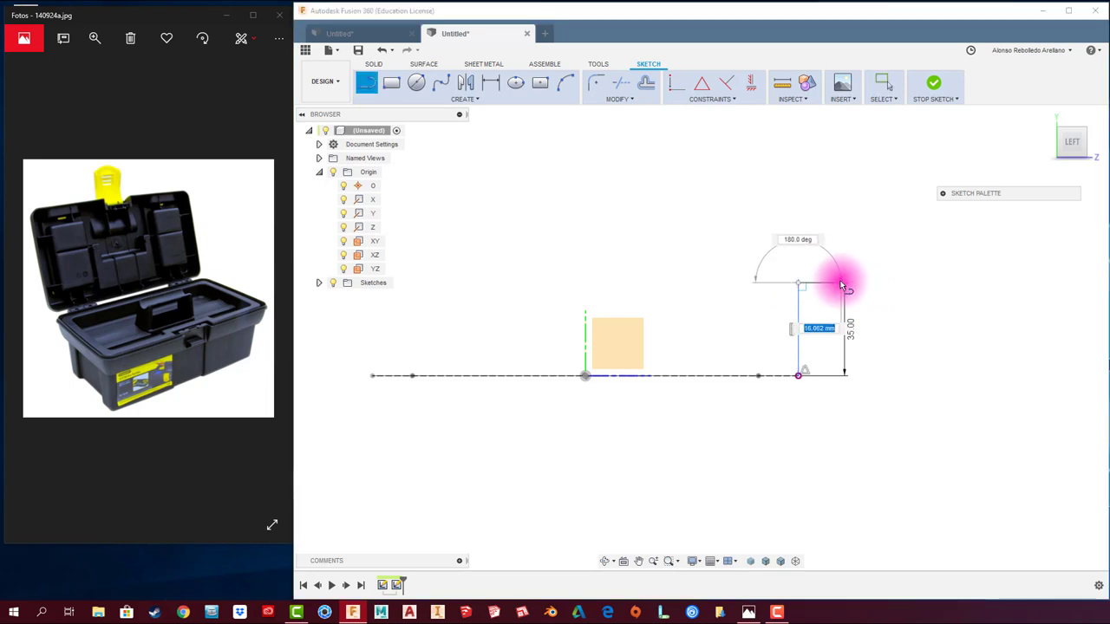
text(15)
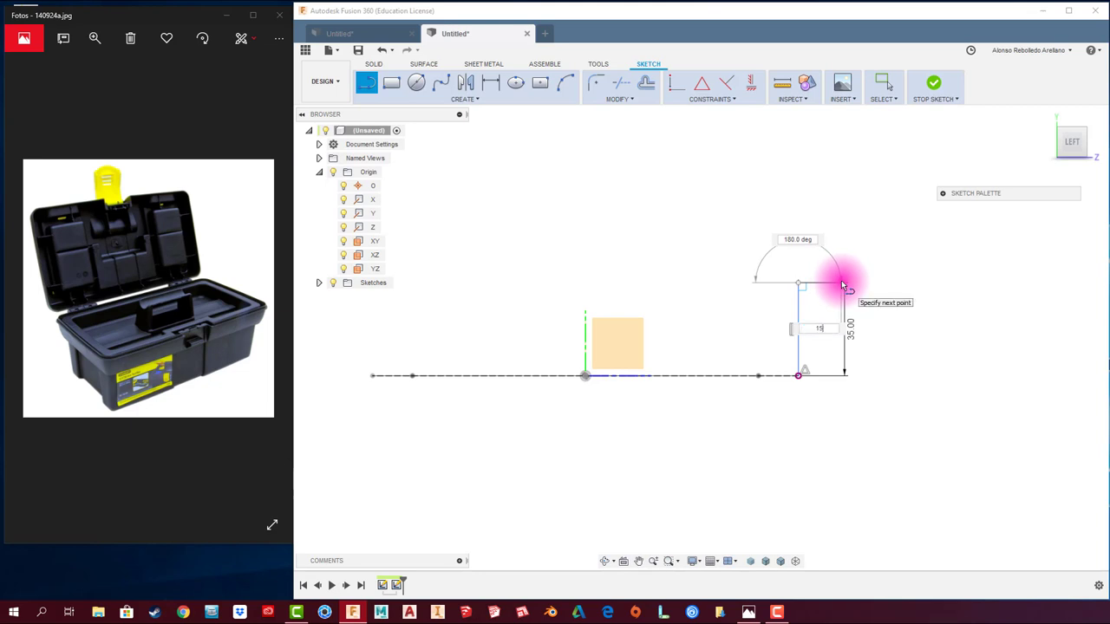
key(Return)
key(Escape)
click(847, 329)
text(35)
key(Return)
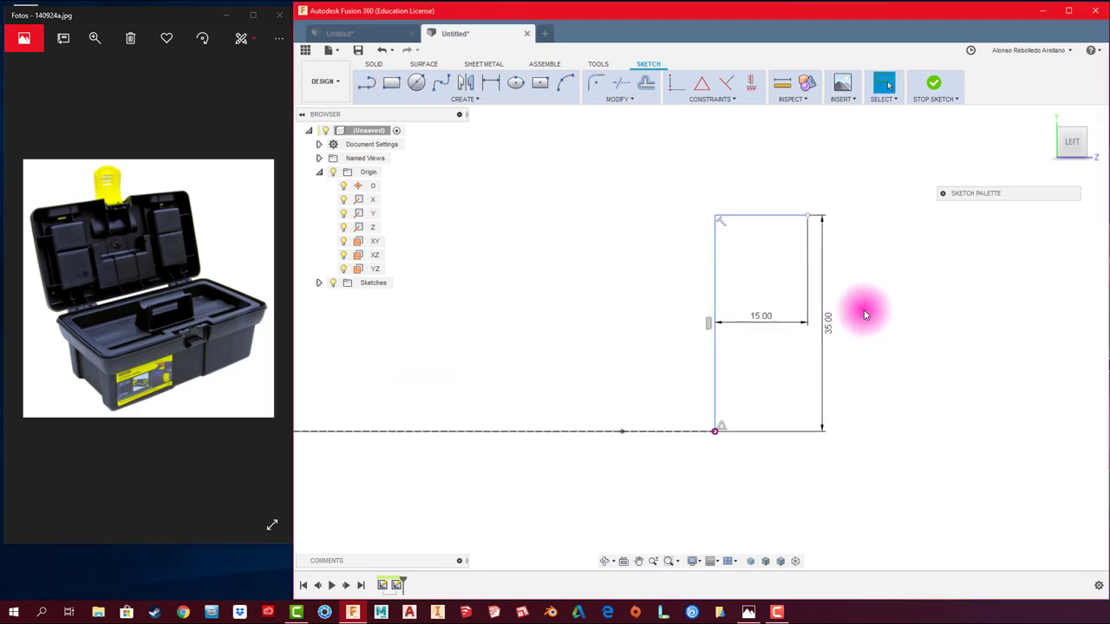
- Mark a point 5 mm along the bottom from the bottom-left corner
click(376, 87)
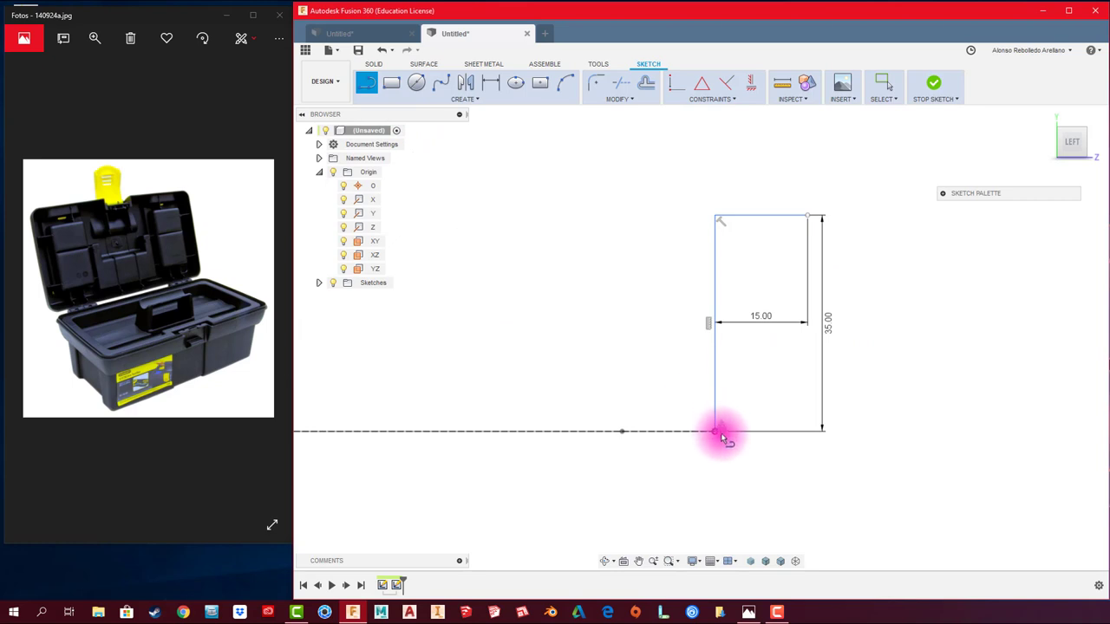
drag(811, 220, 792, 347)
key(Escape)
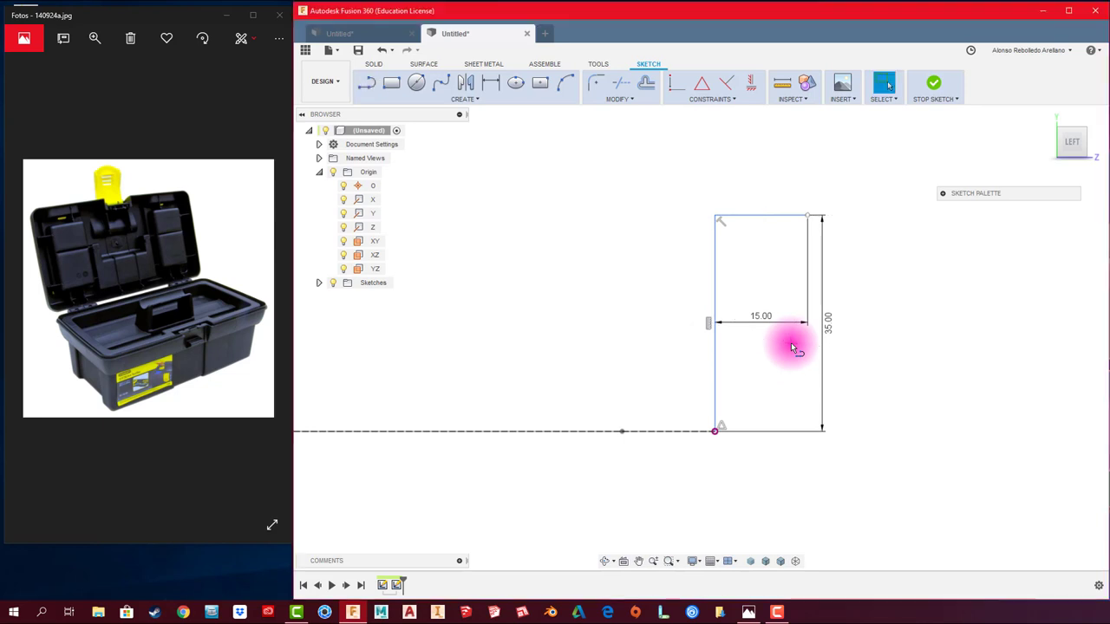
click(366, 82)
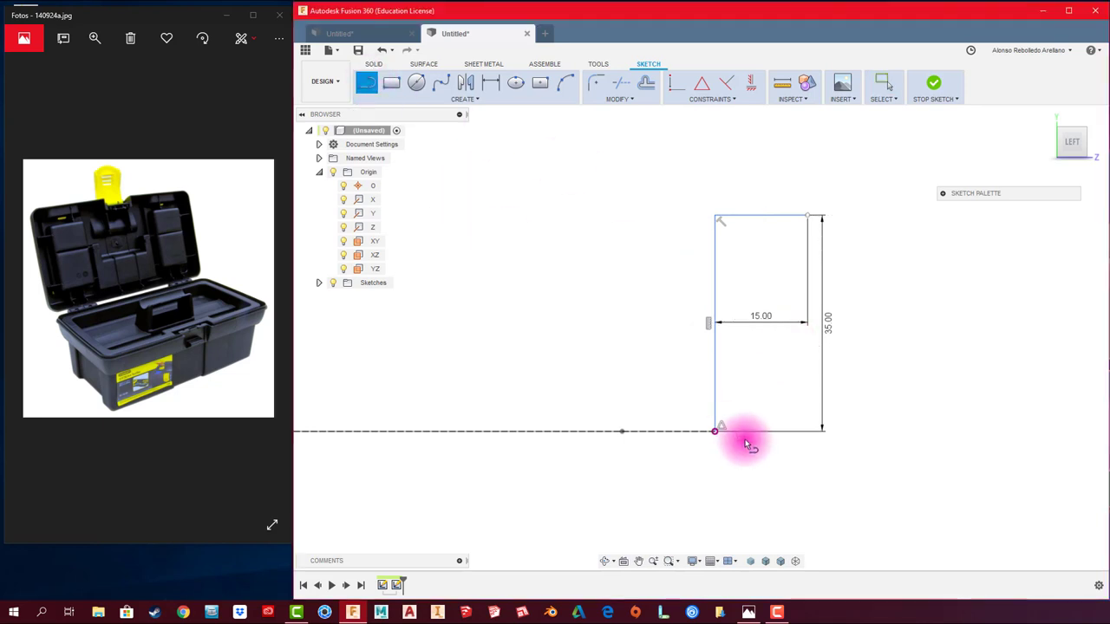
click(715, 431)
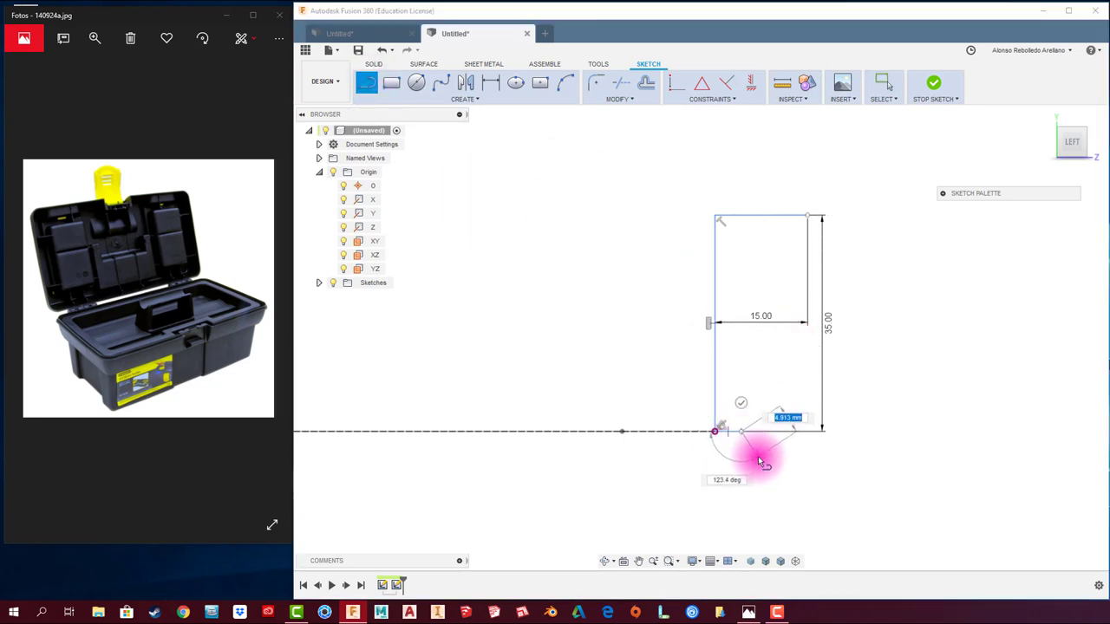
key(Escape)
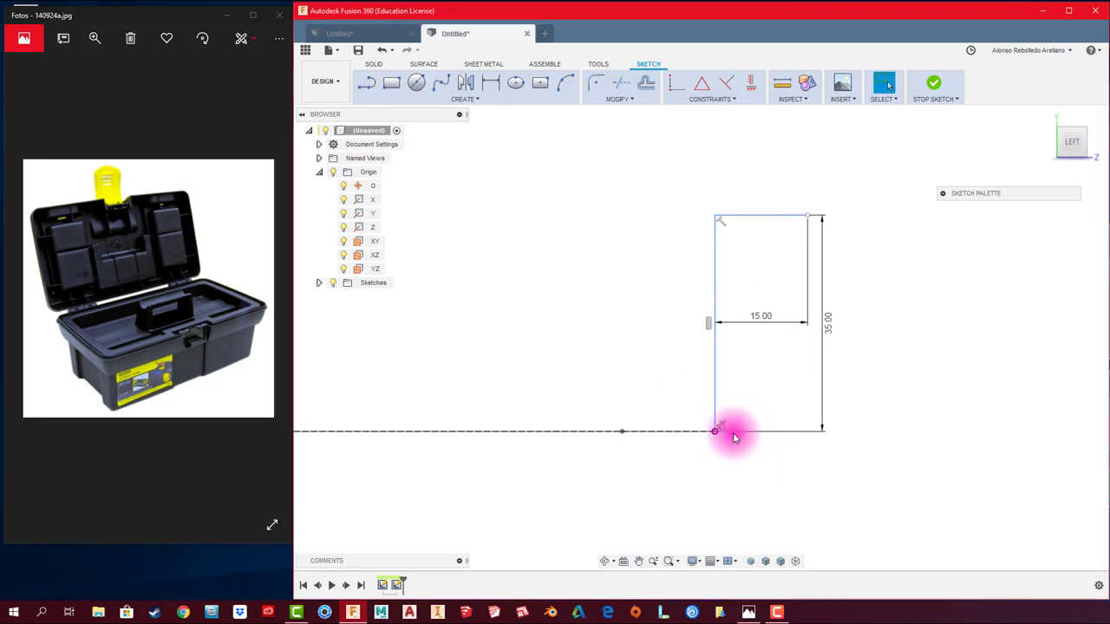
key(l)
click(716, 432)
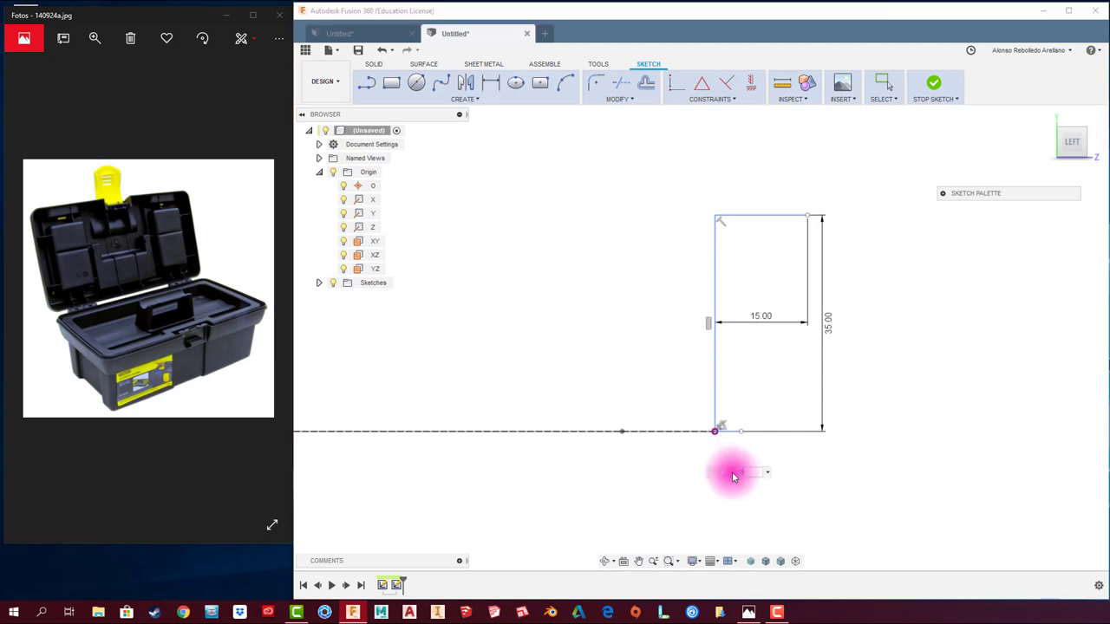
key(d)
click(734, 466)
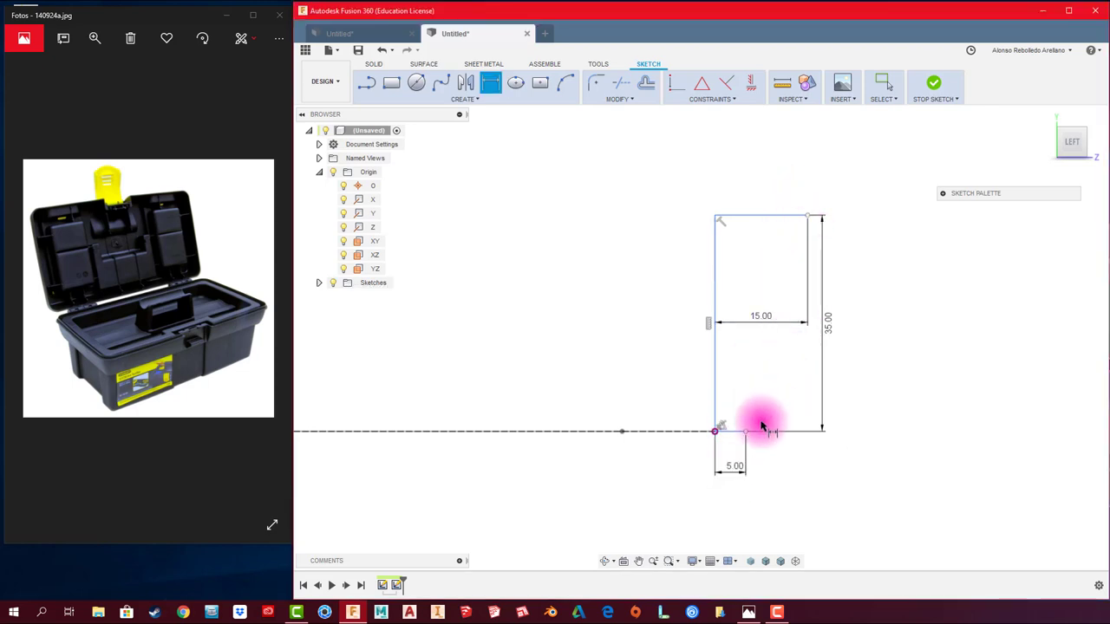
- Draw a short vertical line down from the top-right corner, dimensioned to 10 mm
click(365, 83)
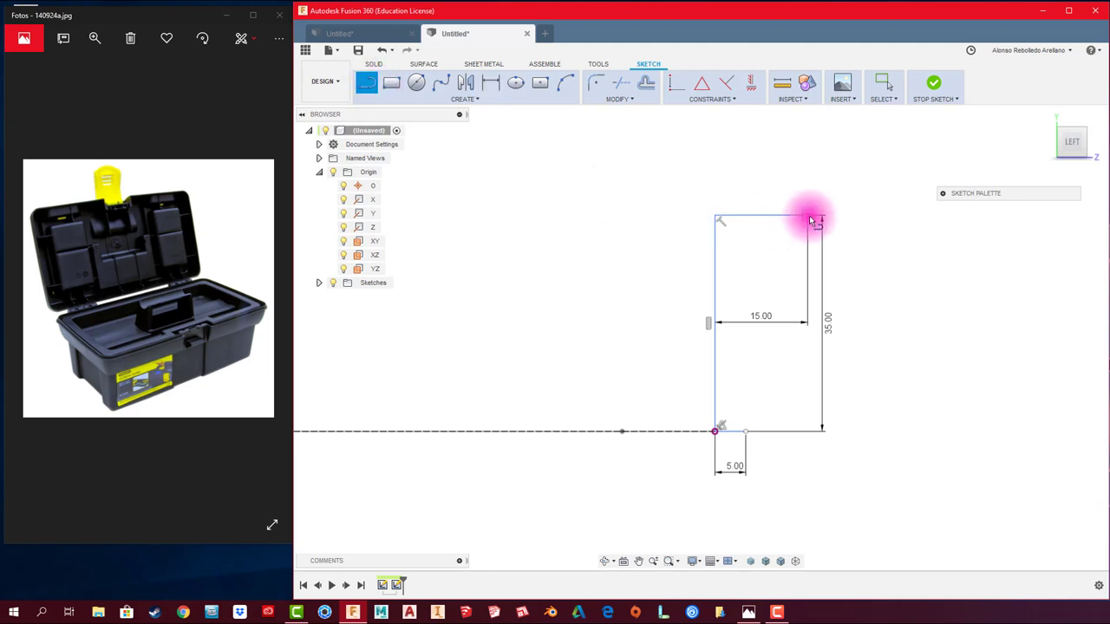
click(807, 216)
click(813, 290)
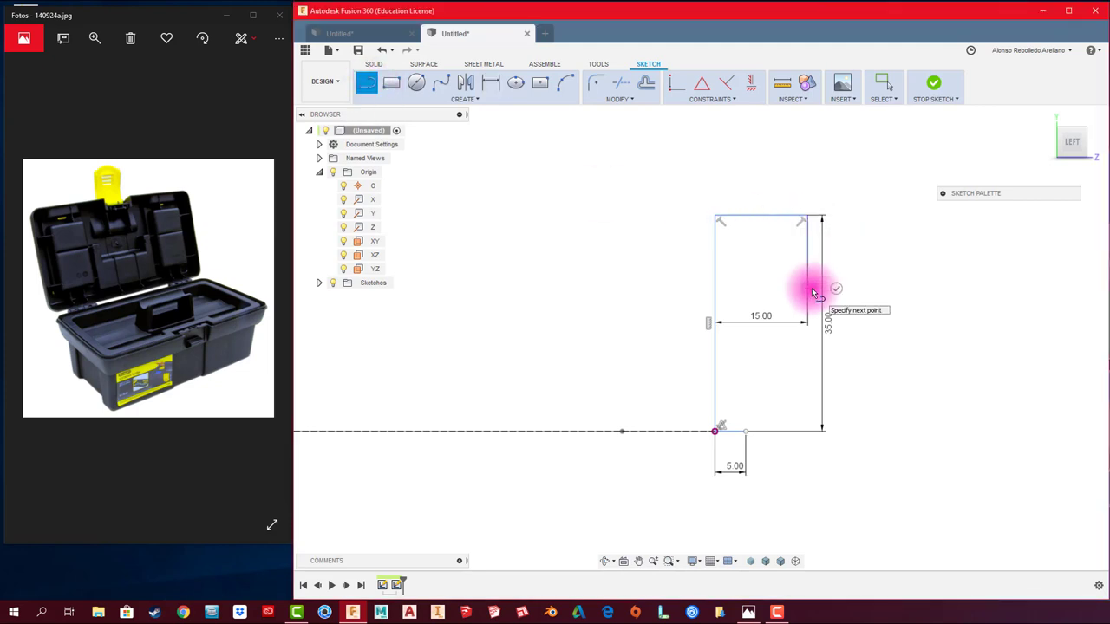
key(Escape)
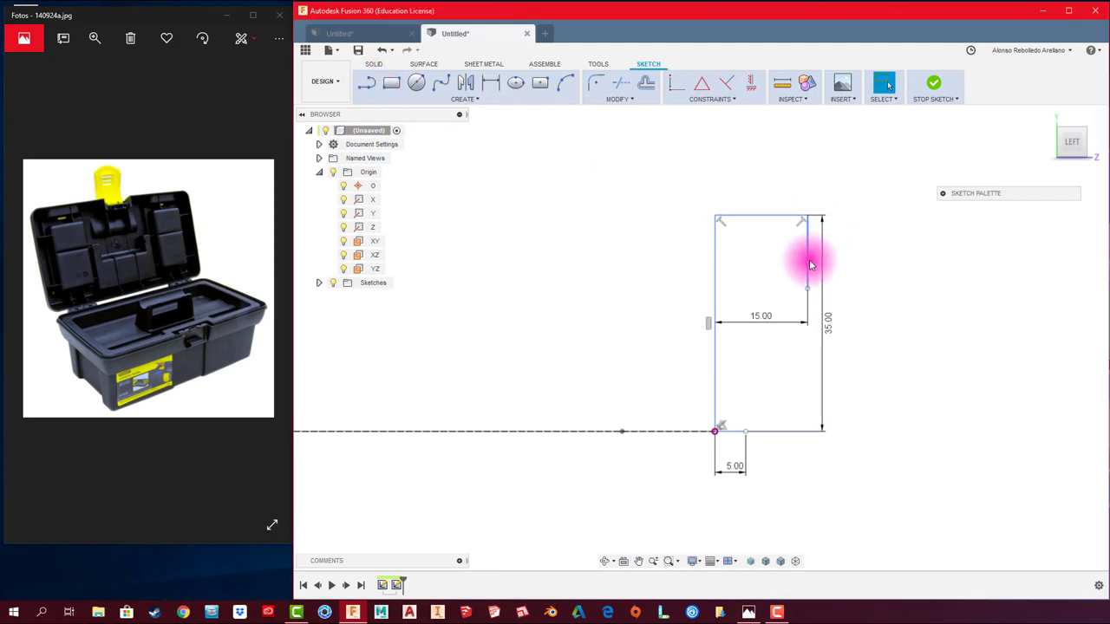
click(809, 264)
click(884, 270)
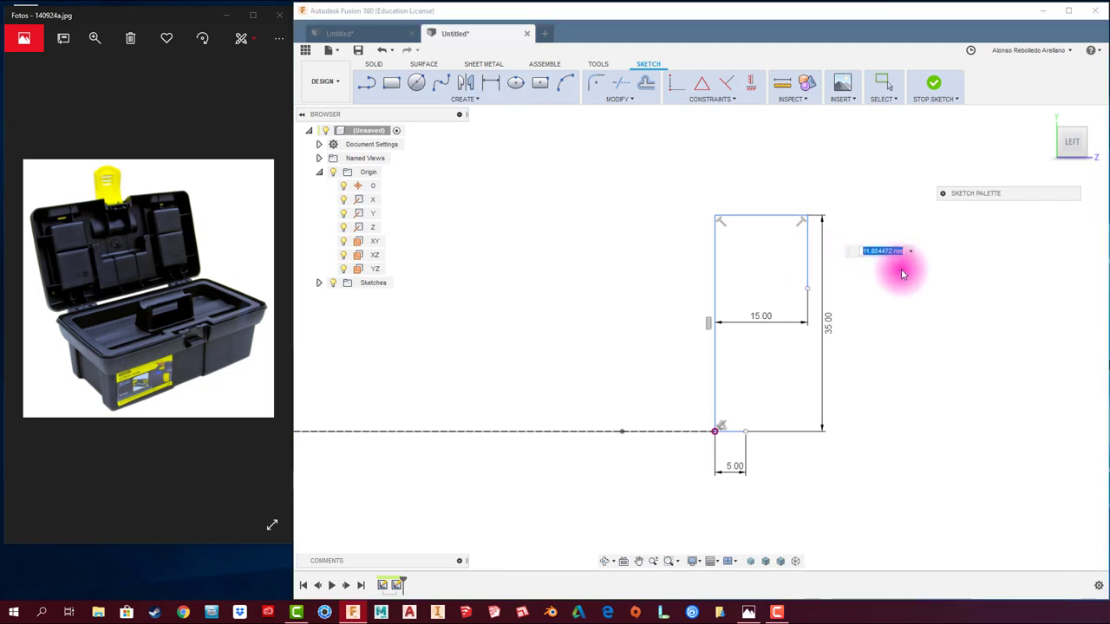
text(10)
key(Return)
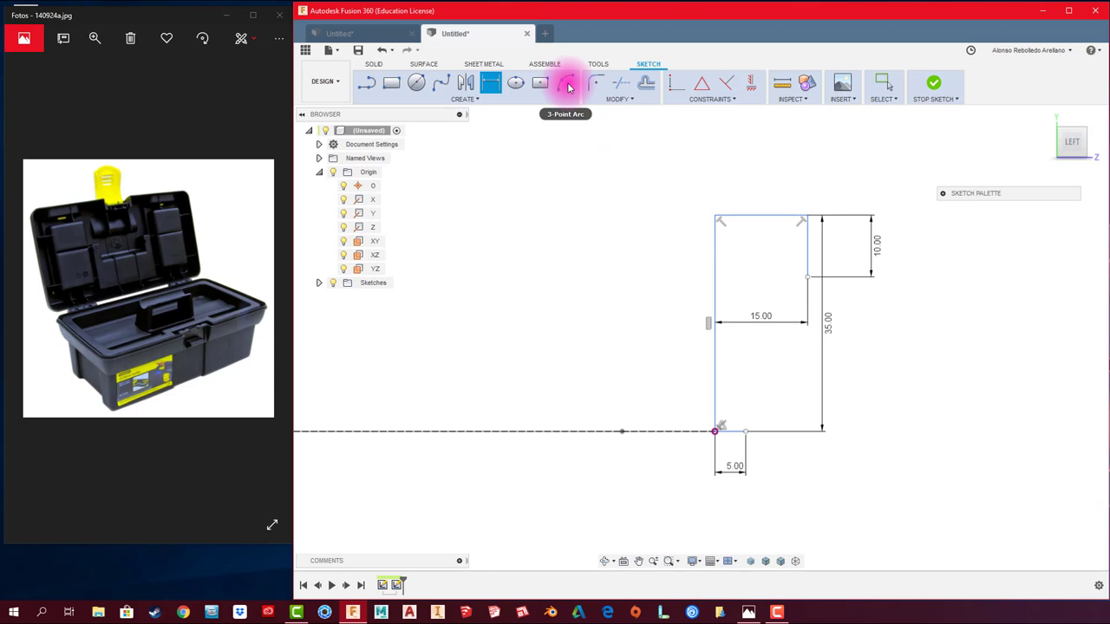
mouse_move(565, 83)
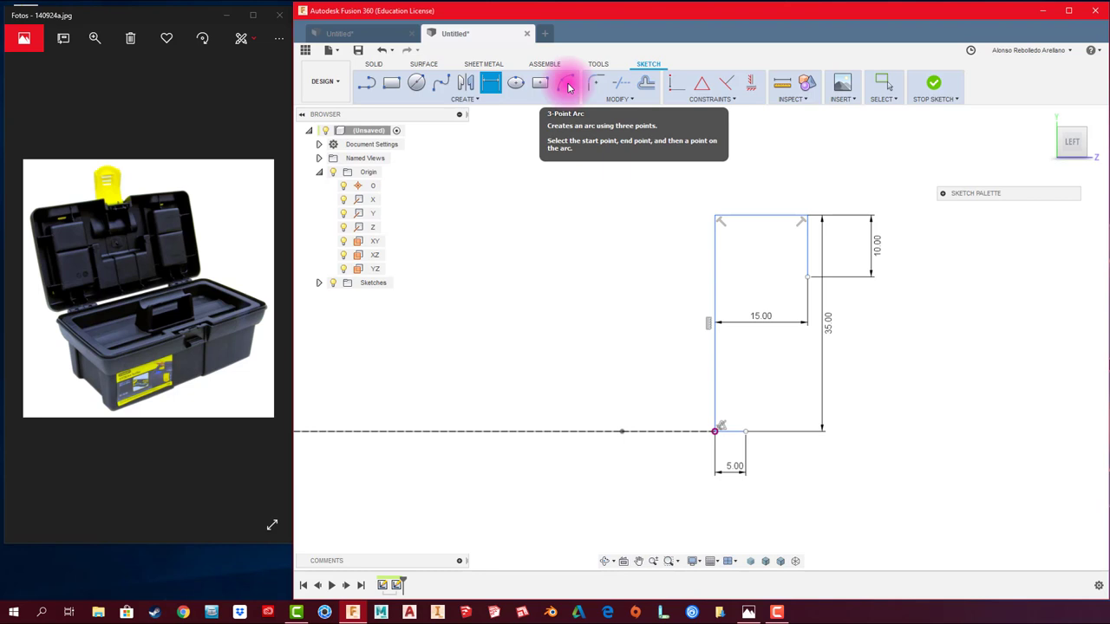
- Close the profile with a three-point arc from the 10 mm line to the 5 mm point, then finish the sketch
click(568, 87)
click(807, 277)
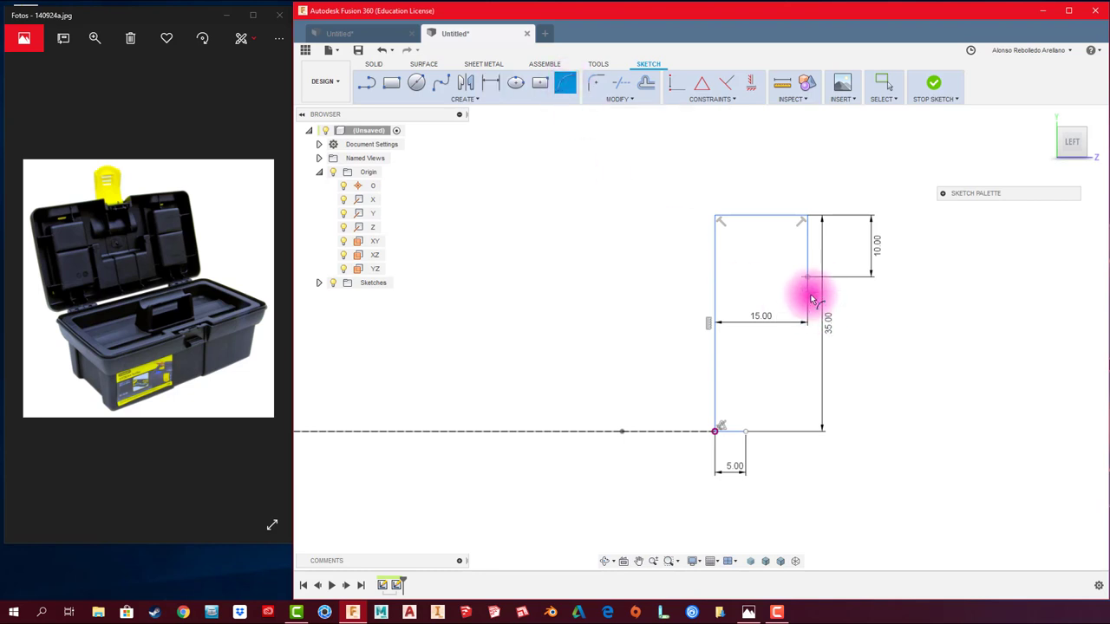
click(746, 431)
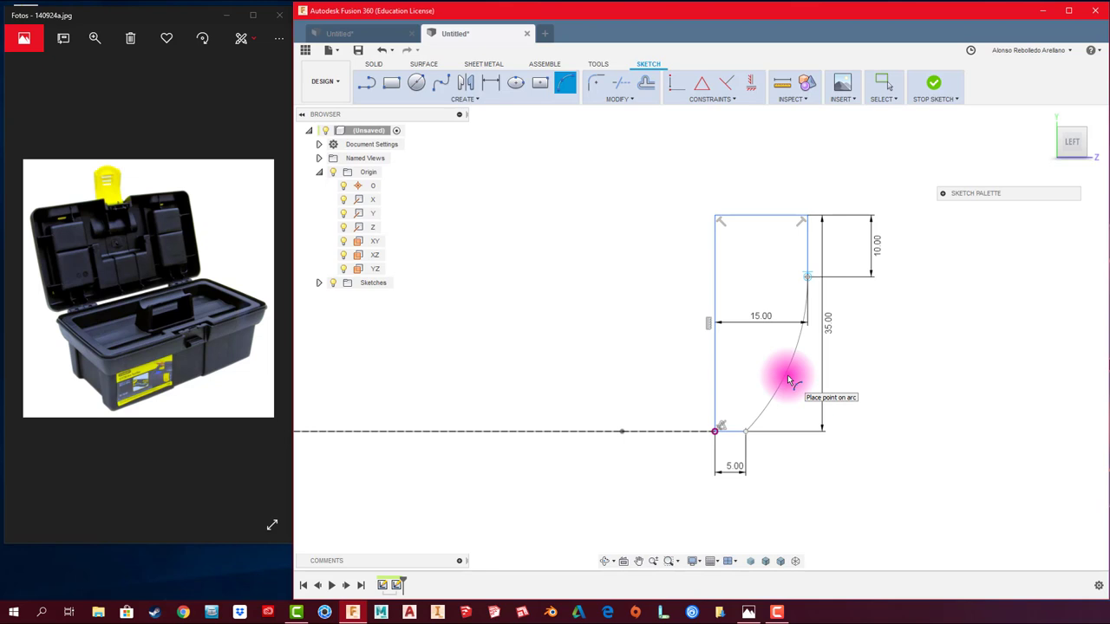
click(787, 374)
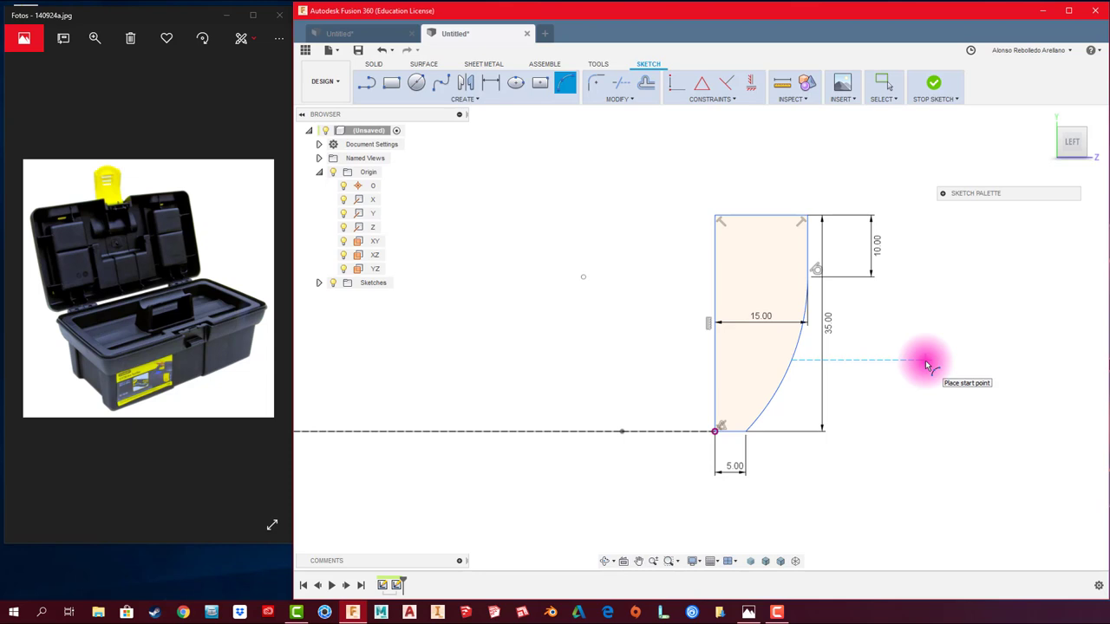
click(935, 85)
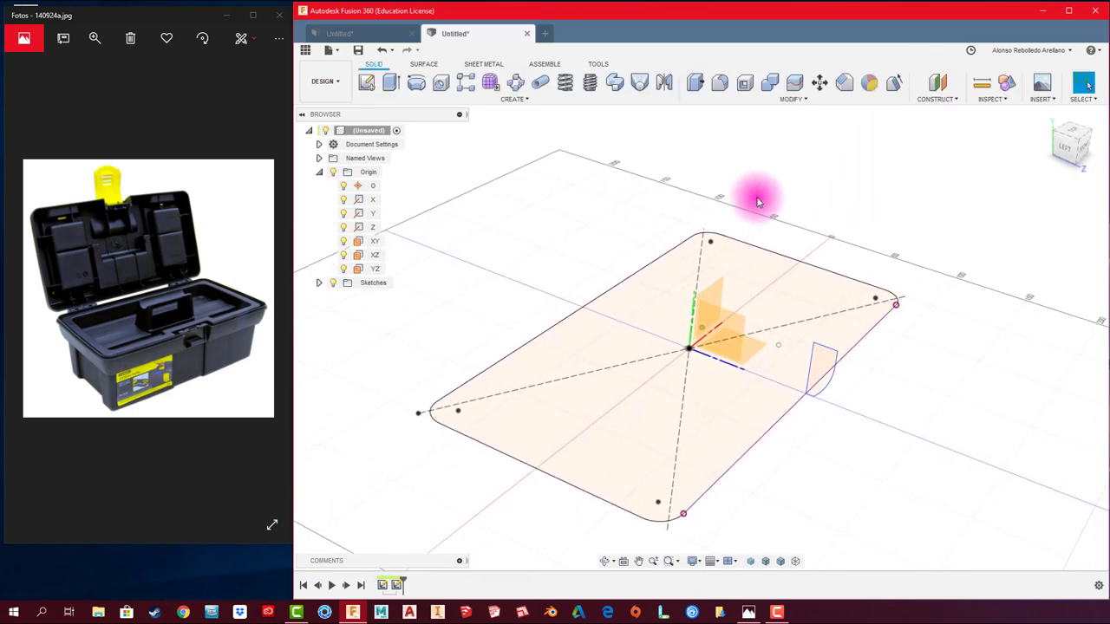
- Sweep the rim profile along the rounded-rectangle path to create the rim body
click(834, 373)
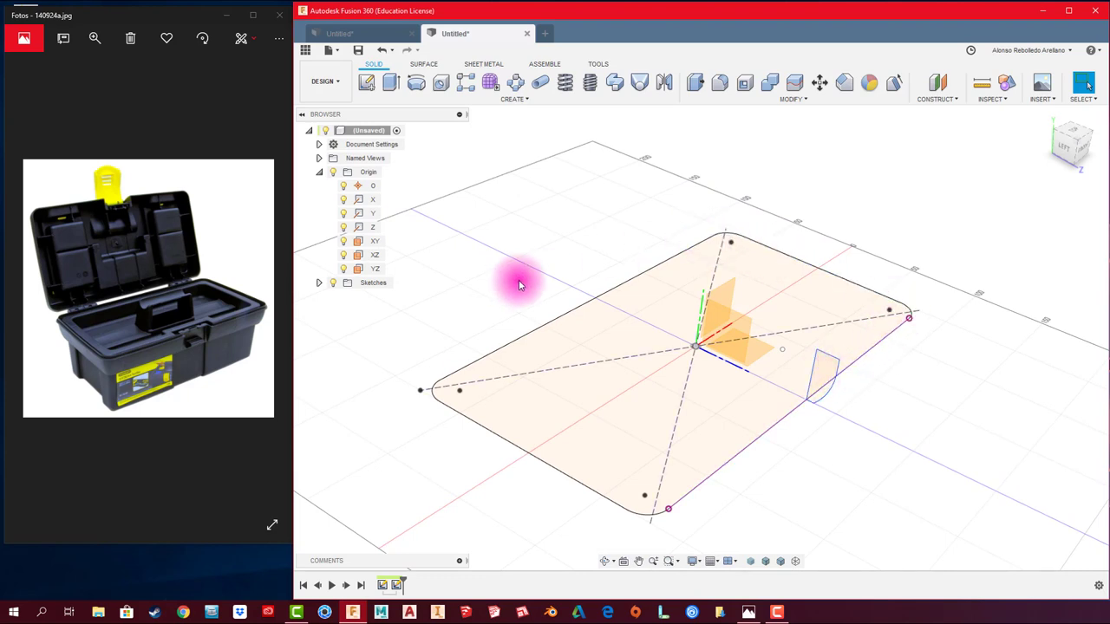
click(615, 83)
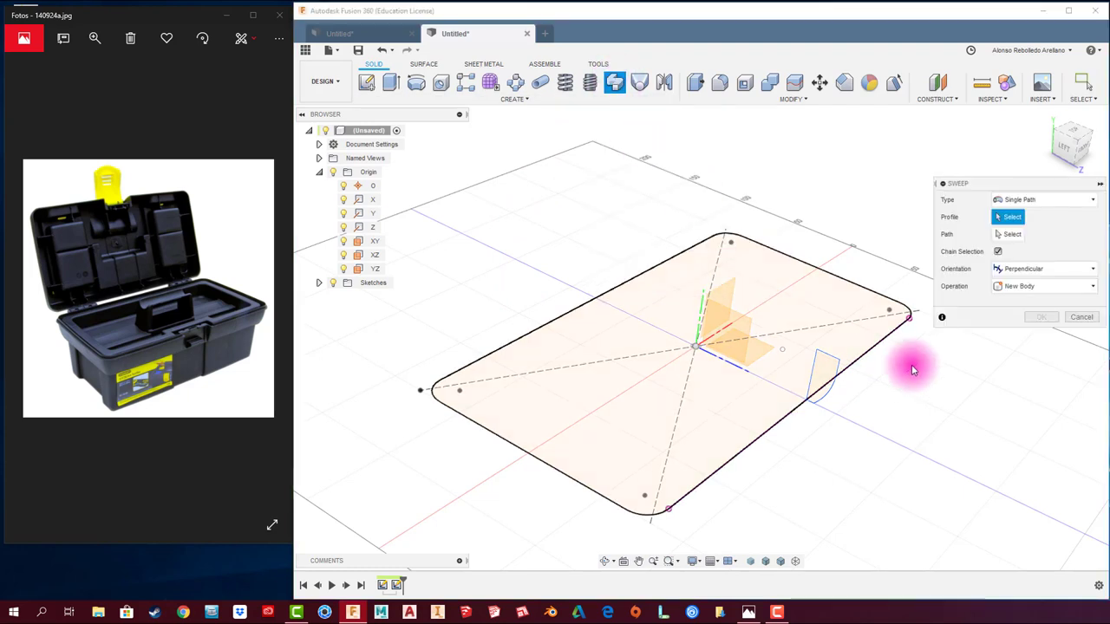
click(824, 377)
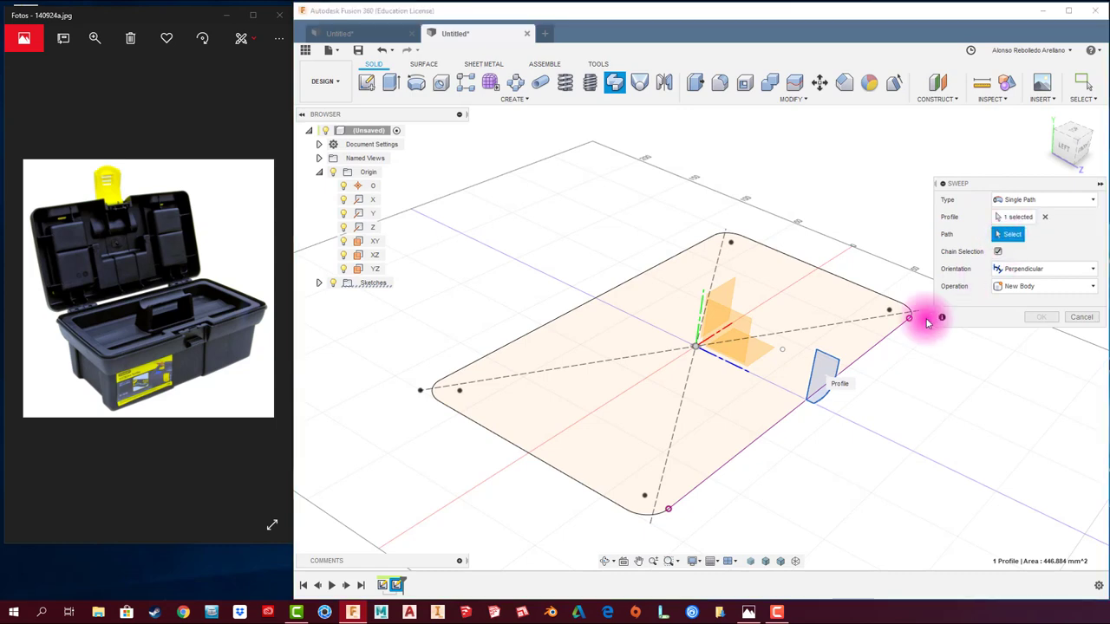
click(872, 354)
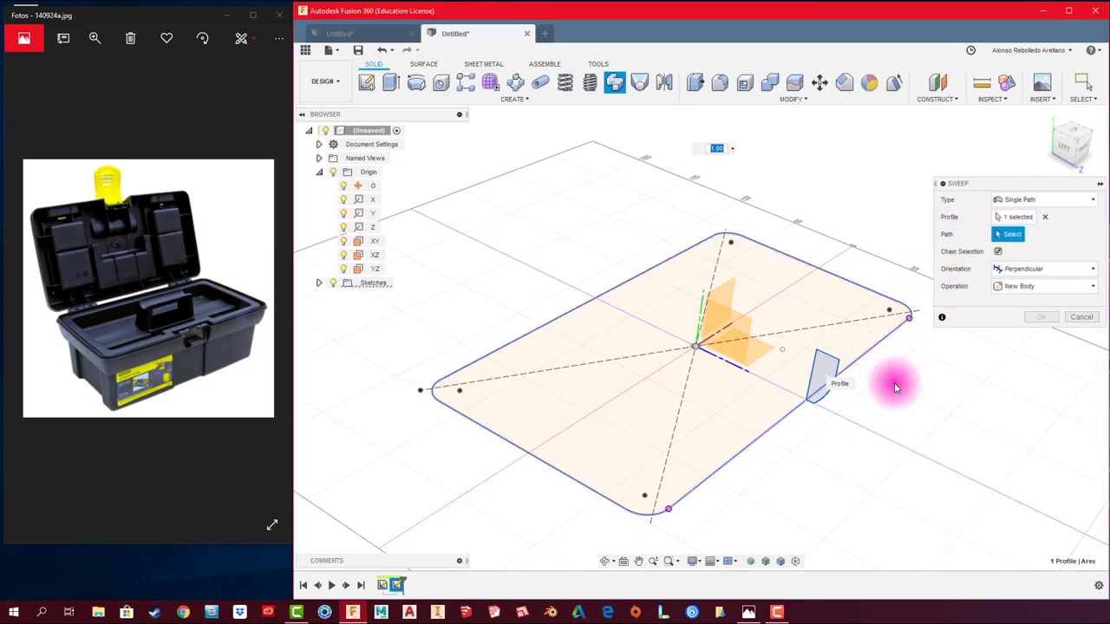
mouse_move(852, 407)
shift+middle_down()
mouse_move(1011, 384)
mouse_move(844, 401)
shift+middle_up()
click(1043, 386)
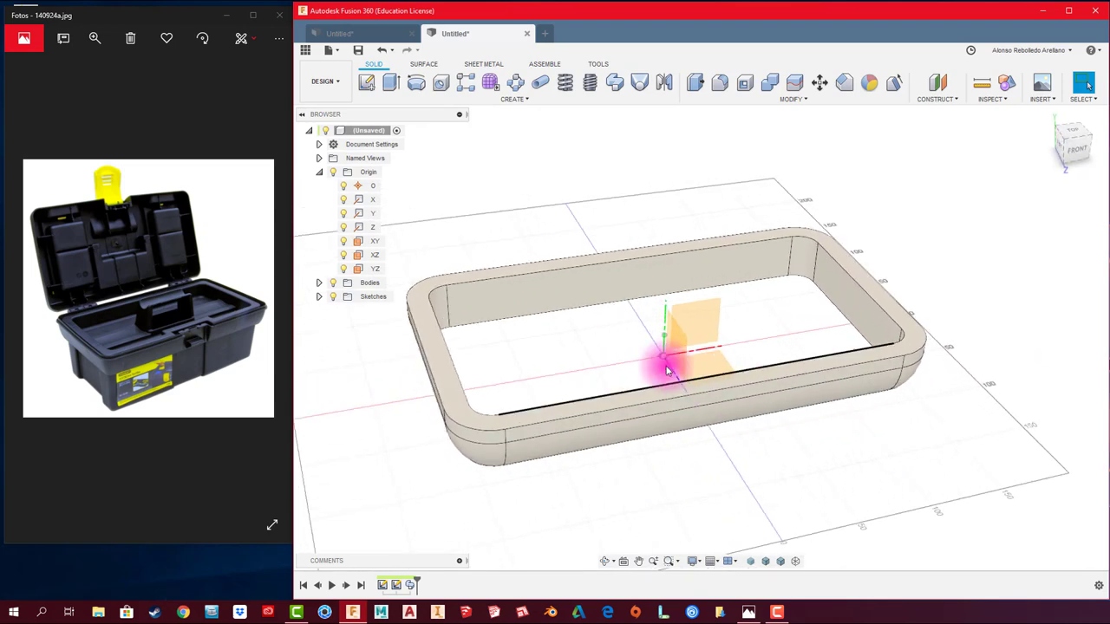
mouse_move(666, 370)
shift+middle_down()
mouse_move(493, 304)
mouse_move(508, 292)
mouse_move(544, 310)
shift+middle_up()
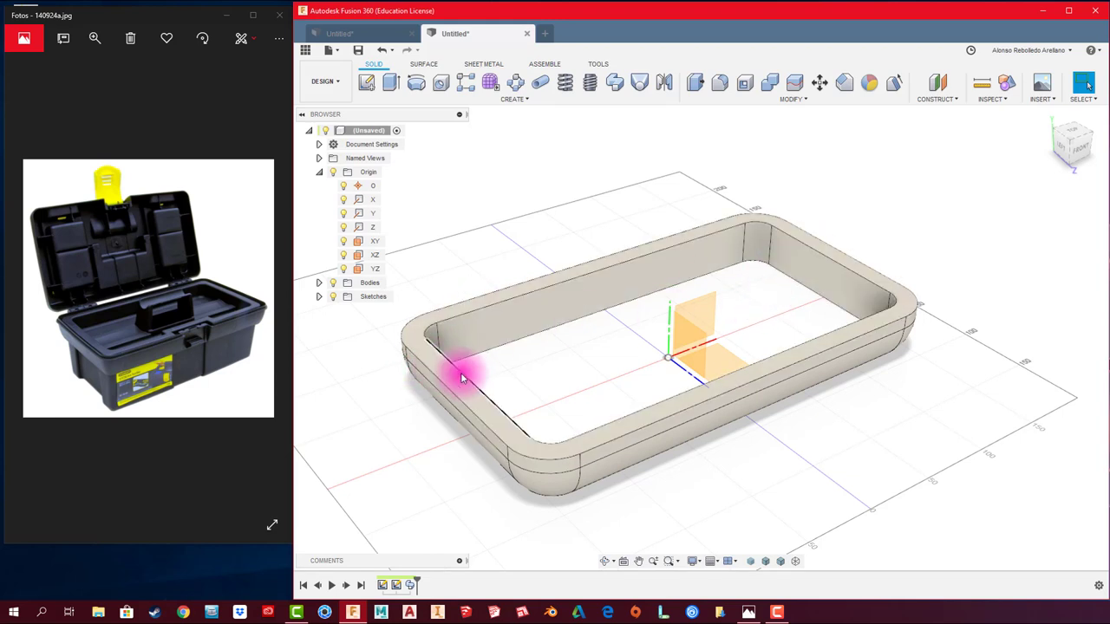
click(272, 524)
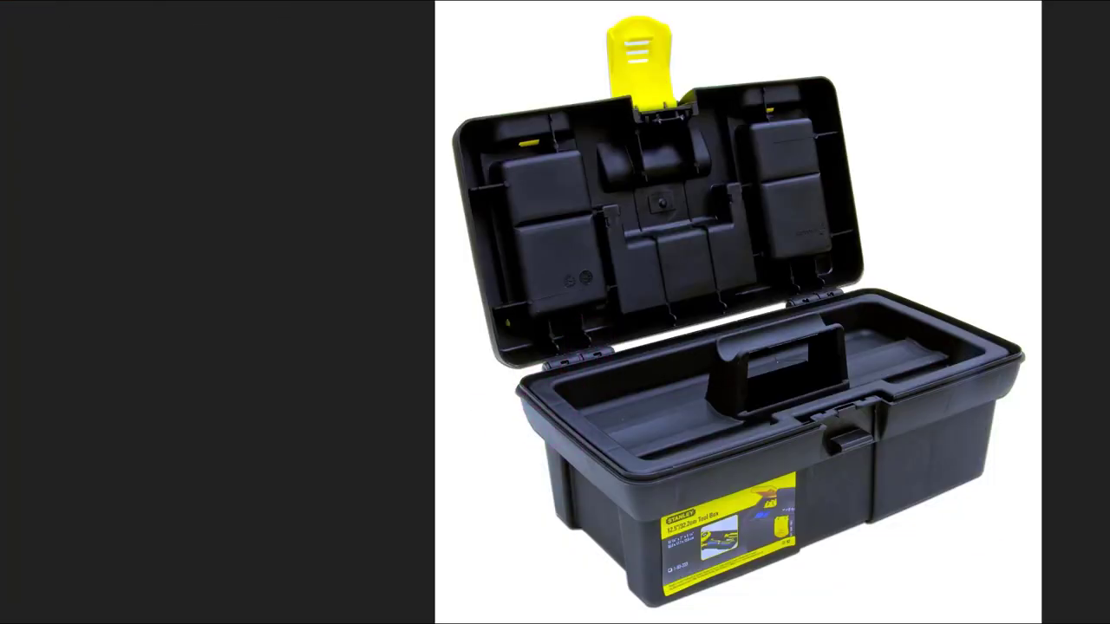
key(Escape)
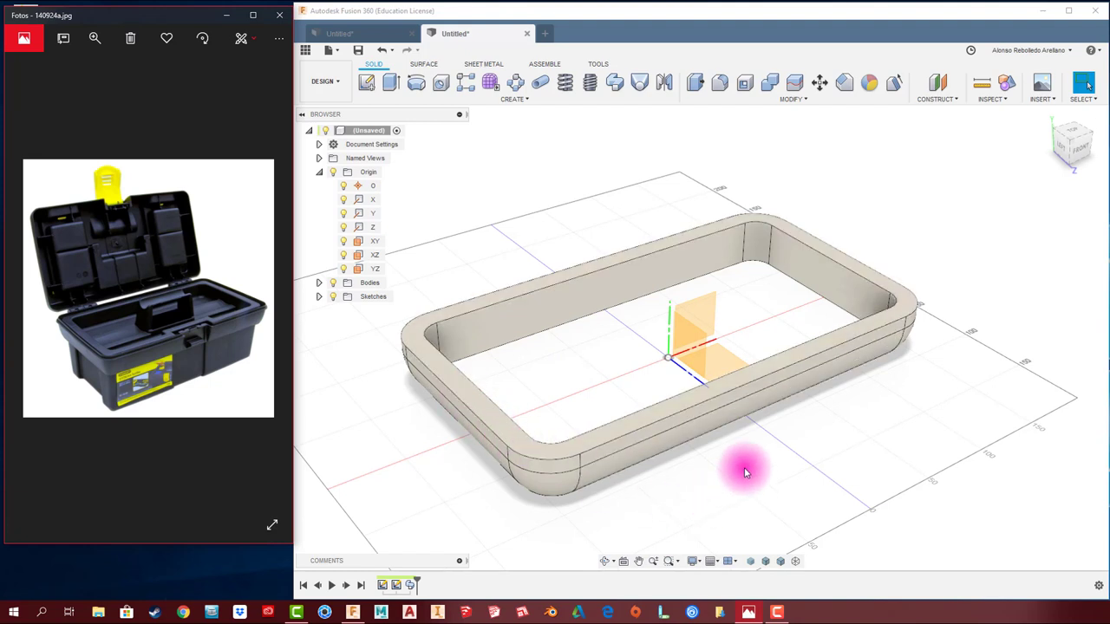
click(707, 370)
click(707, 370)
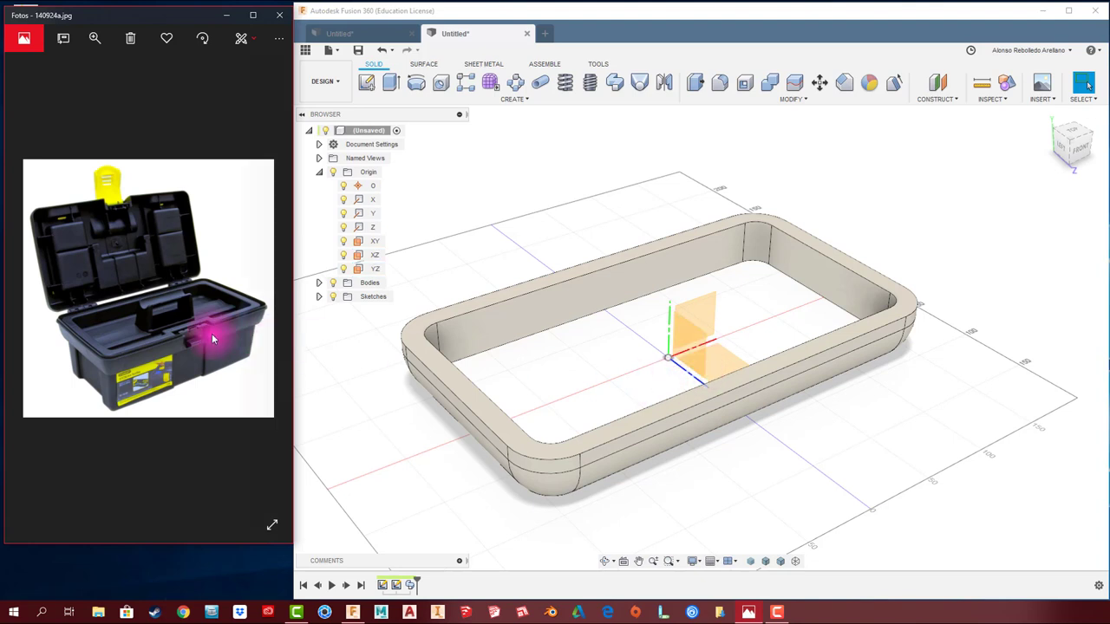
click(763, 414)
click(676, 363)
scroll(676, 362, up, 1)
shift+middle_drag(675, 363, 636, 362)
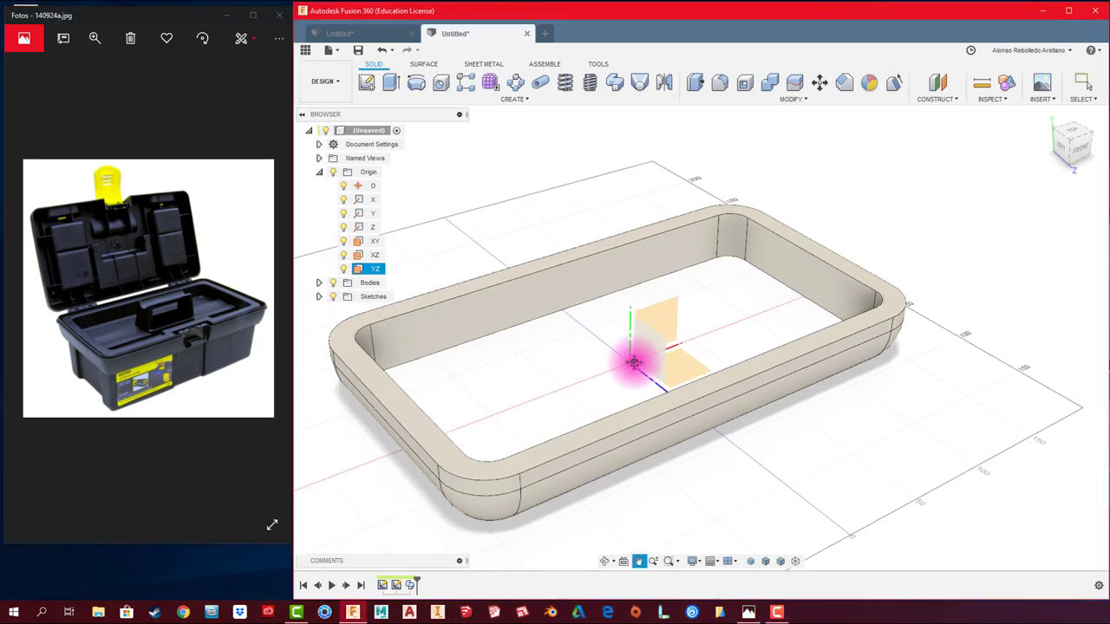
click(563, 206)
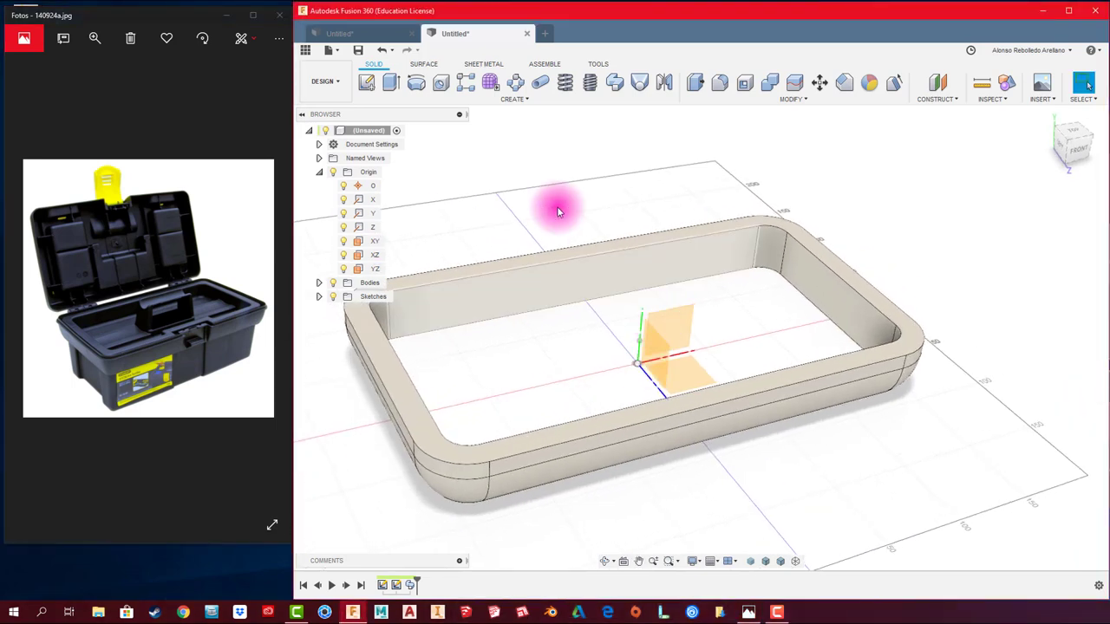
- Draw a center rectangle at the origin on the front plane, extending below the rim
click(367, 80)
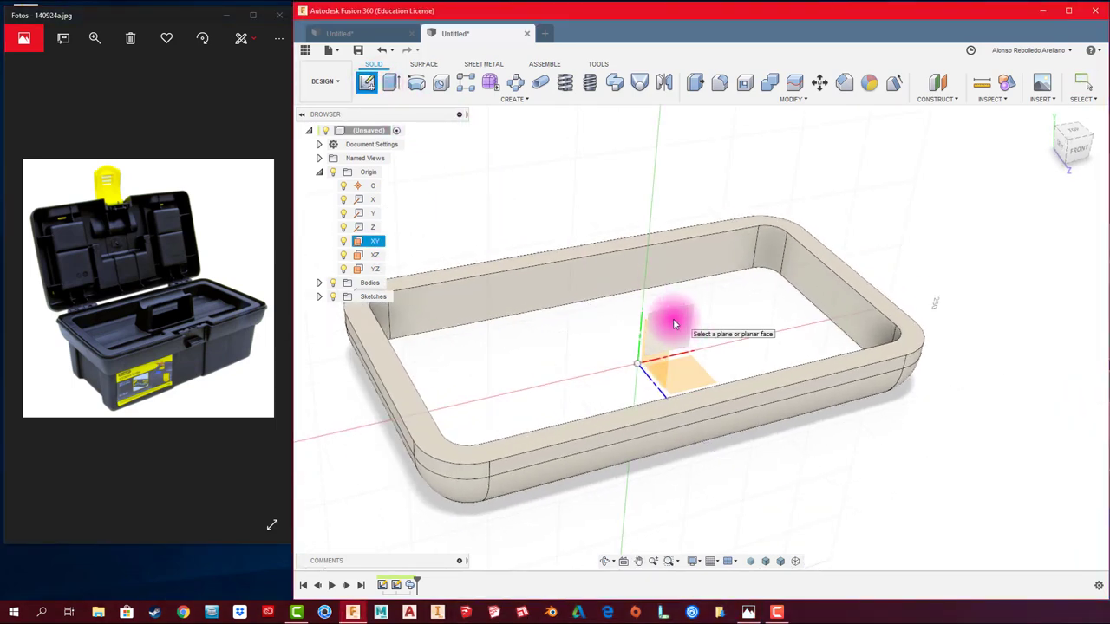
click(683, 320)
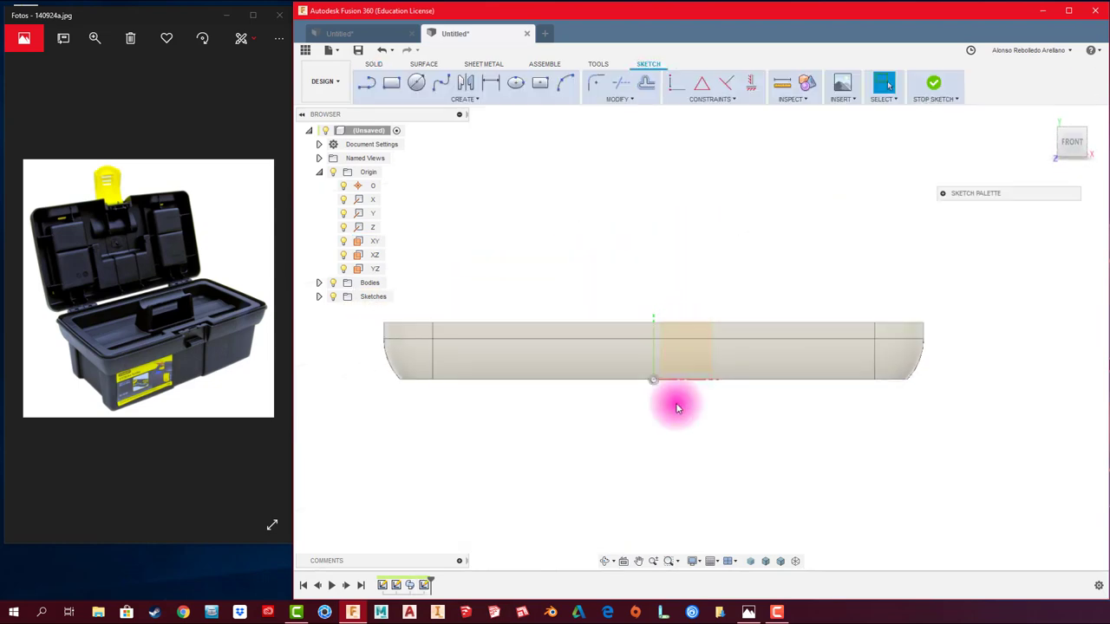
scroll(672, 399, up, 2)
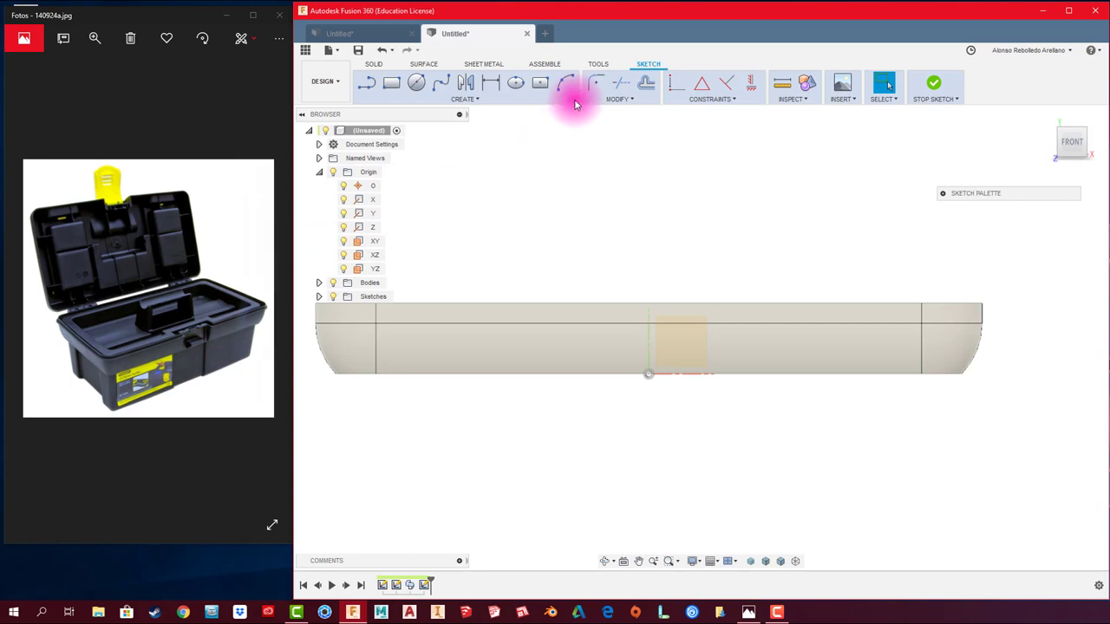
click(540, 85)
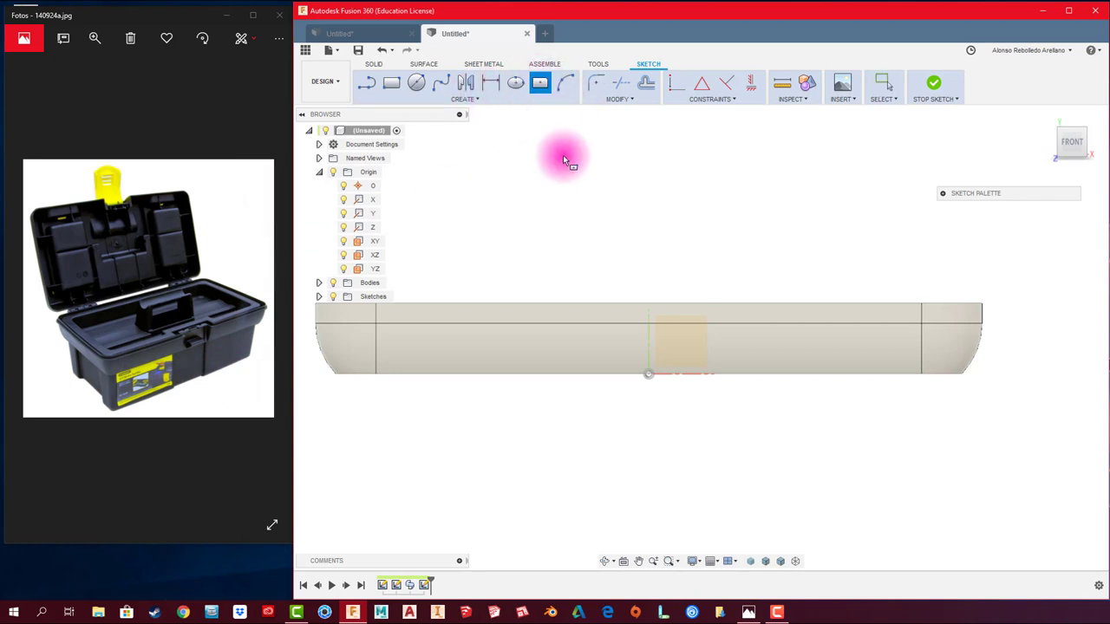
click(649, 375)
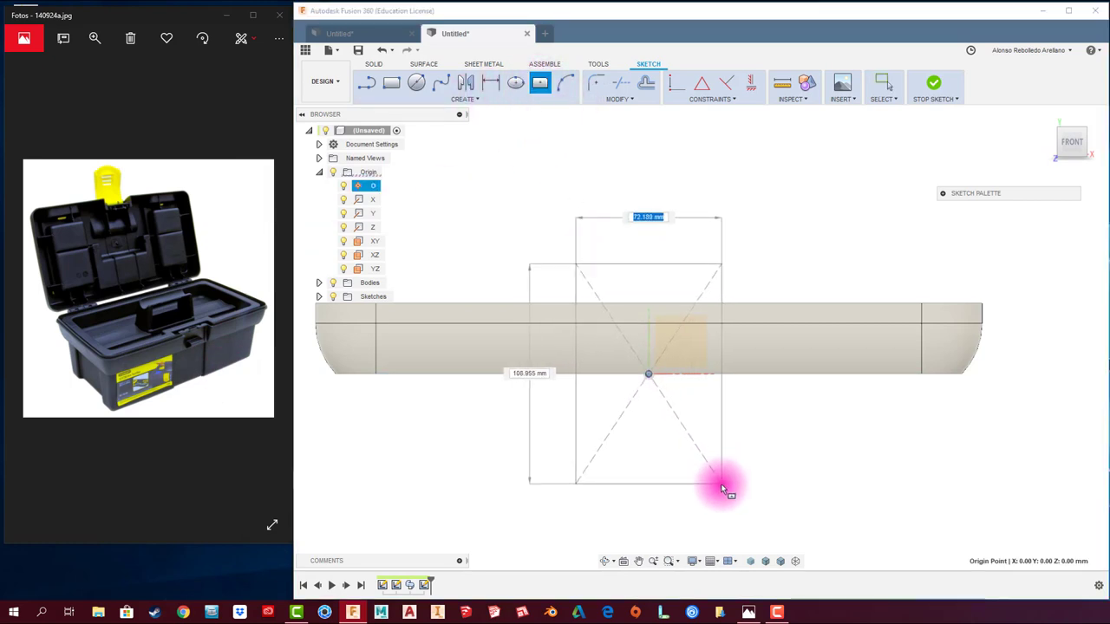
click(718, 486)
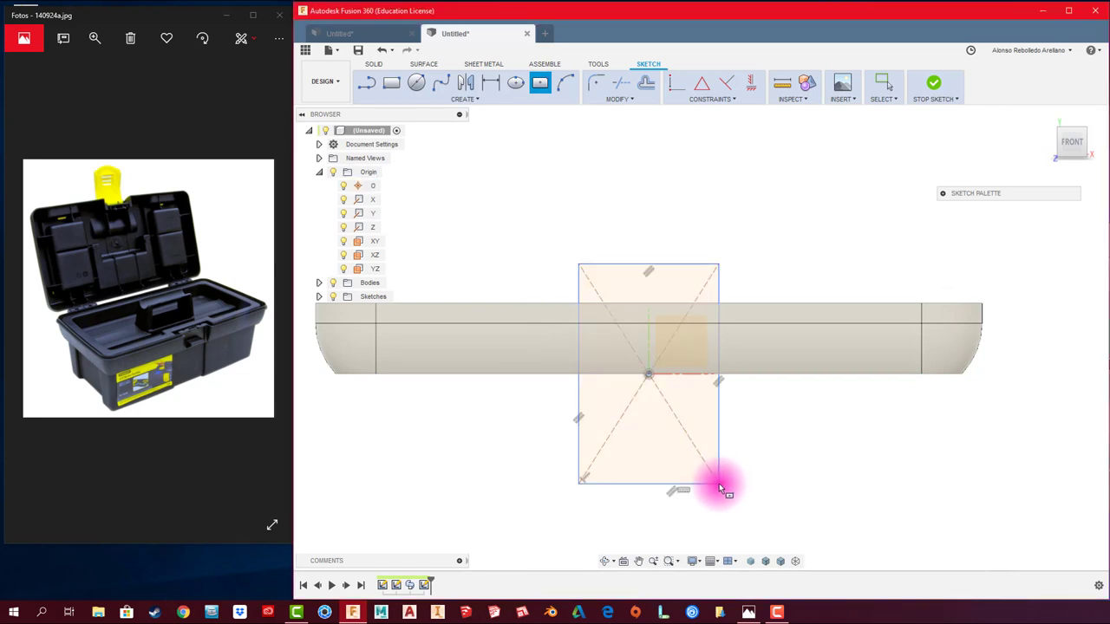
- Dimension the rectangle 60 mm wide and finish the sketch
key(d)
click(687, 266)
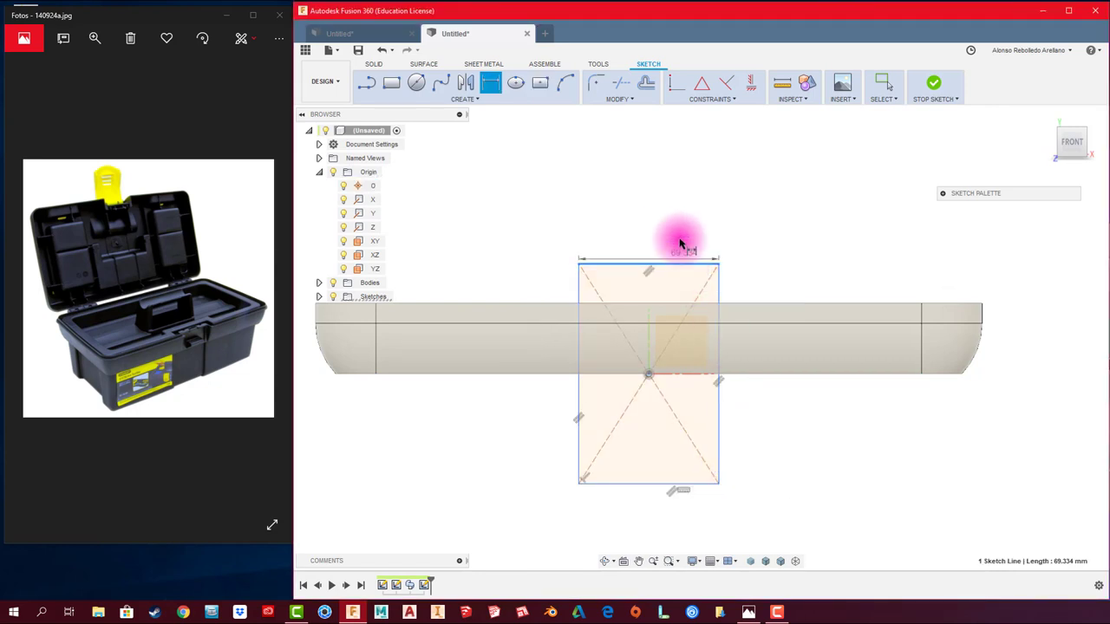
click(681, 227)
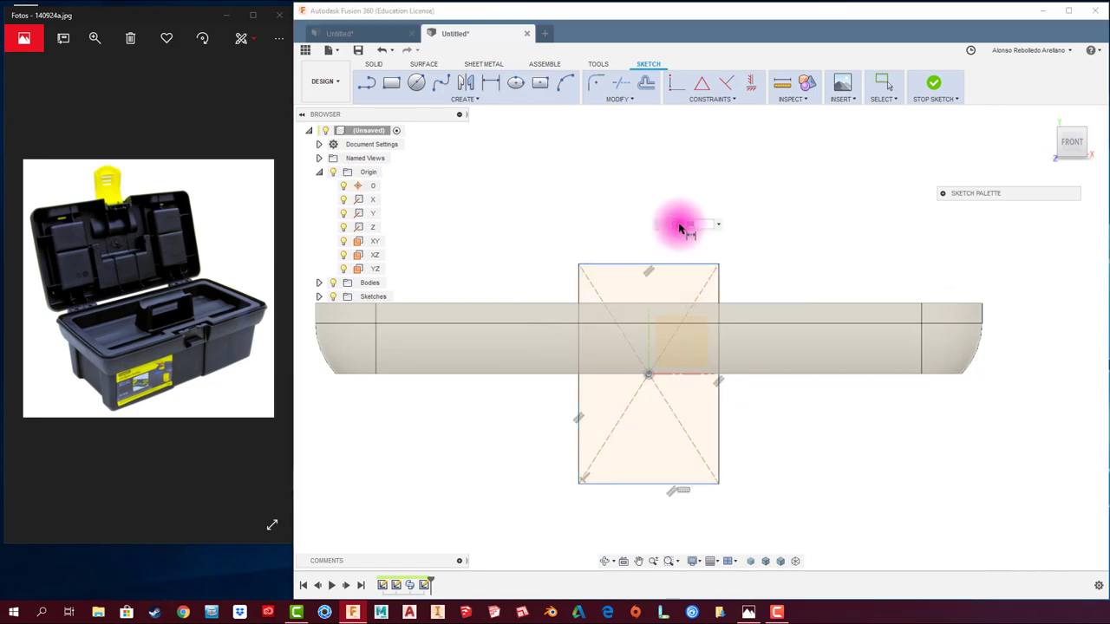
key(Return)
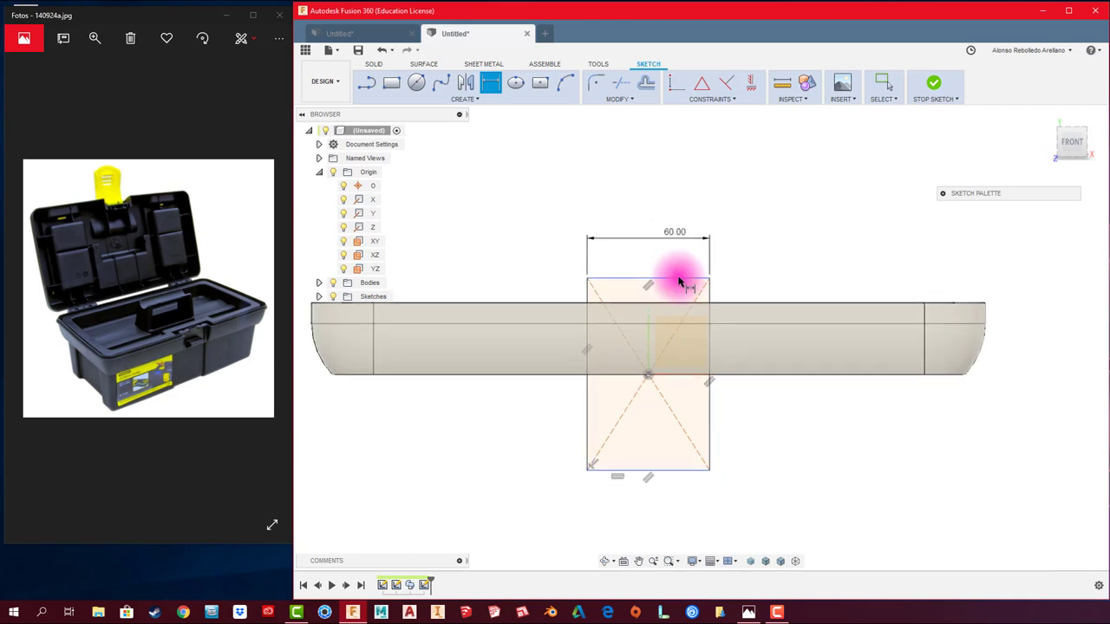
shift+middle_drag(737, 439, 658, 344)
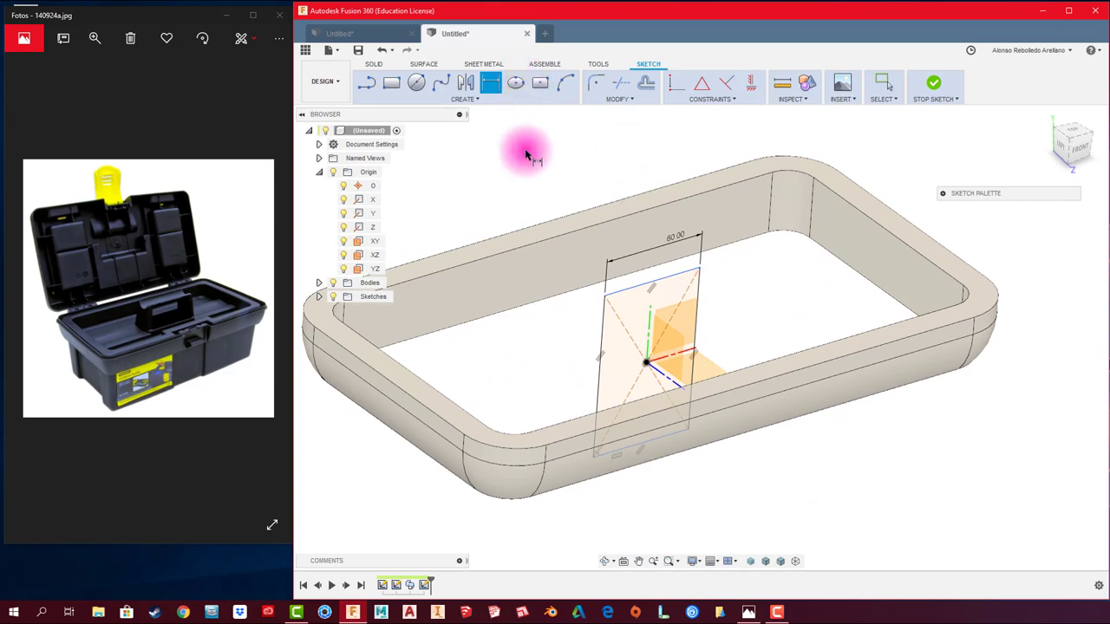
click(934, 88)
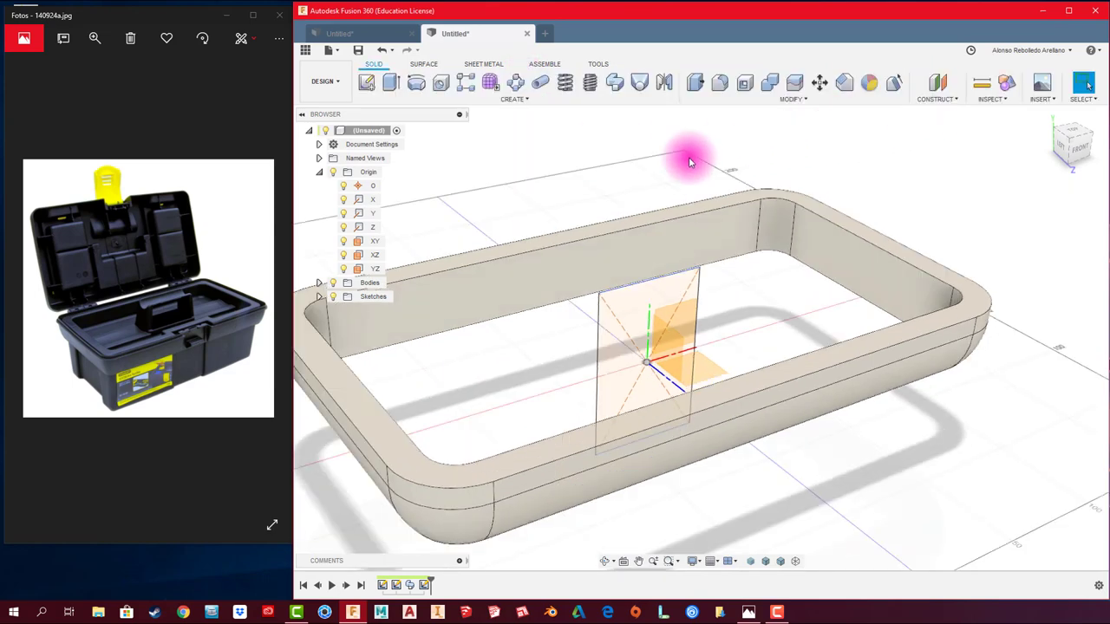
- Extrude-cut the 60 mm rectangle 140 mm through the rim, leaving a gap in the front wall
key(e)
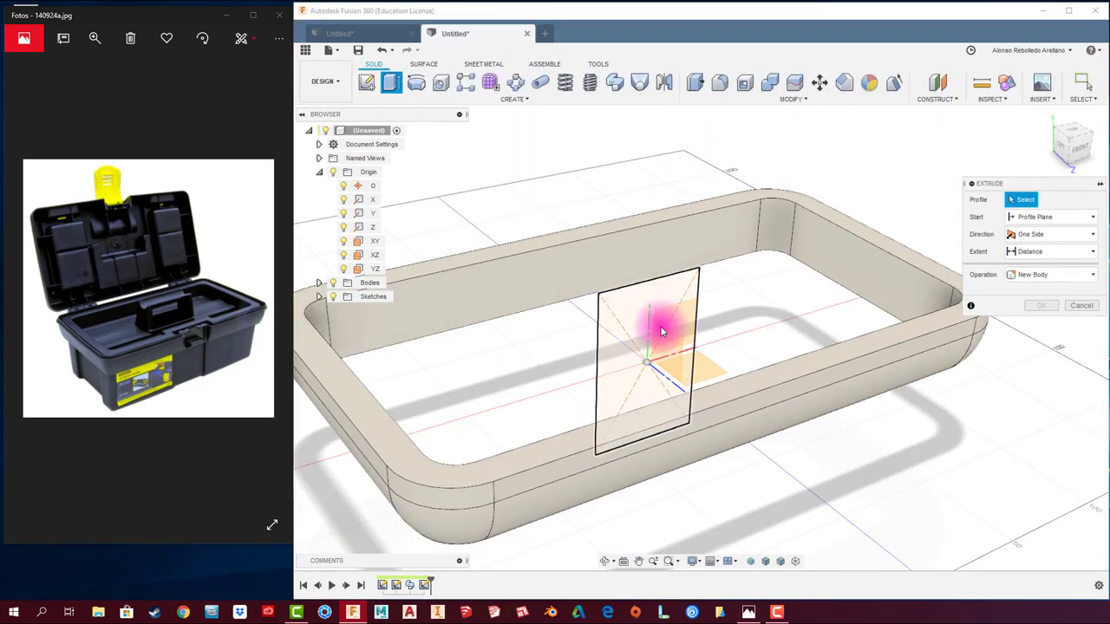
click(656, 367)
mouse_move(657, 366)
mouse_down()
mouse_move(825, 446)
mouse_move(873, 444)
mouse_up()
scroll(873, 445, down, 3)
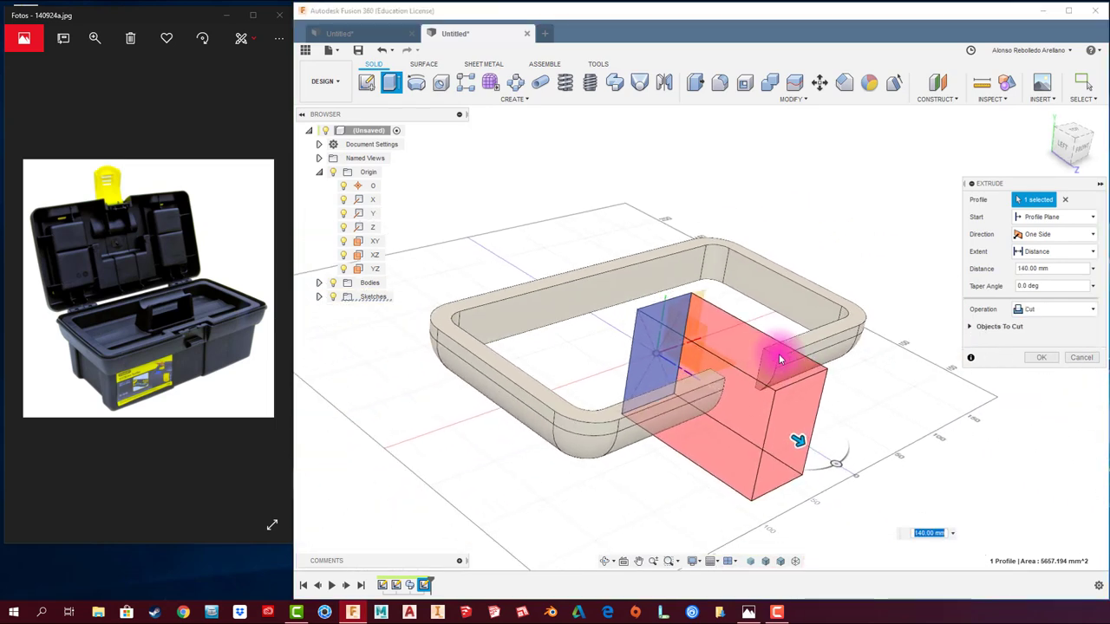
shift+middle_drag(781, 355, 701, 329)
shift+middle_drag(807, 461, 872, 425)
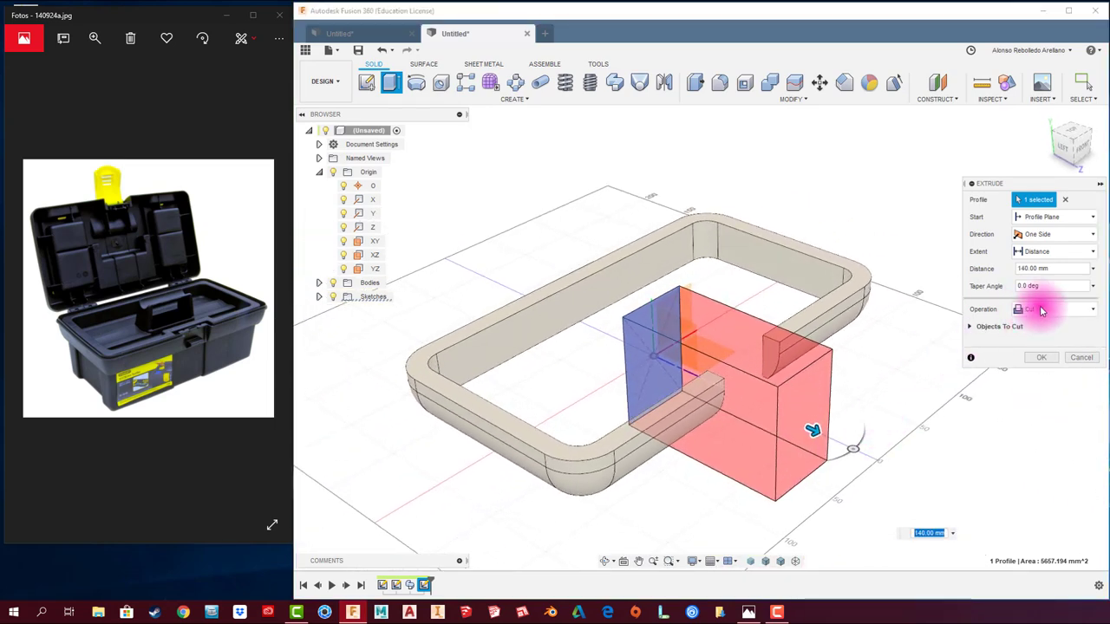
click(1039, 357)
shift+middle_drag(892, 408, 622, 422)
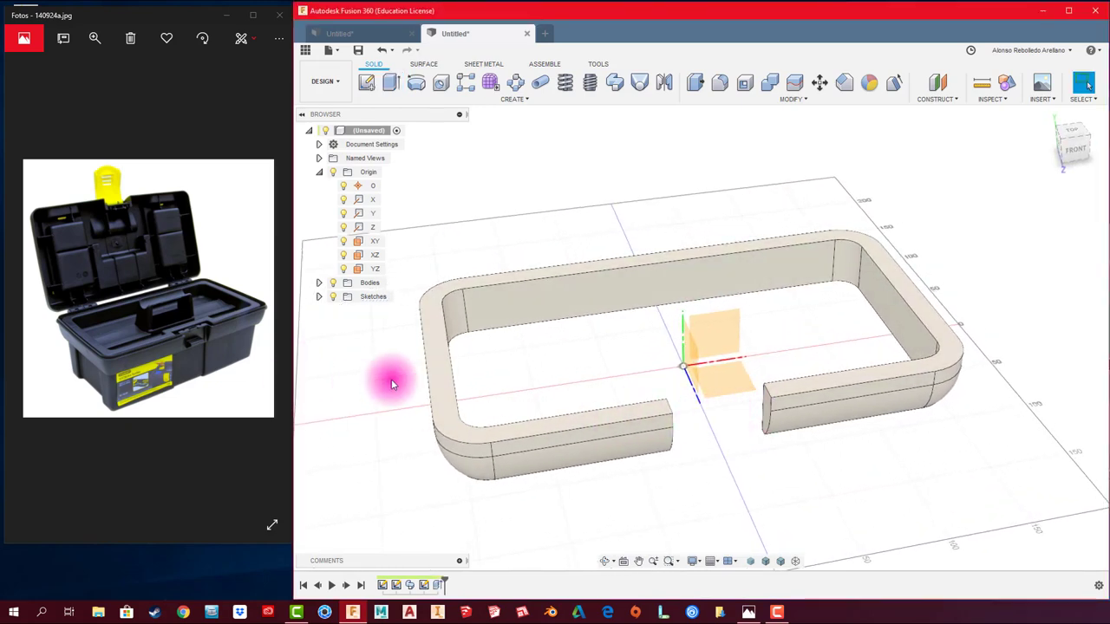
mouse_move(635, 425)
shift+middle_down()
mouse_move(665, 438)
mouse_move(673, 460)
mouse_move(597, 453)
mouse_move(604, 467)
shift+middle_up()
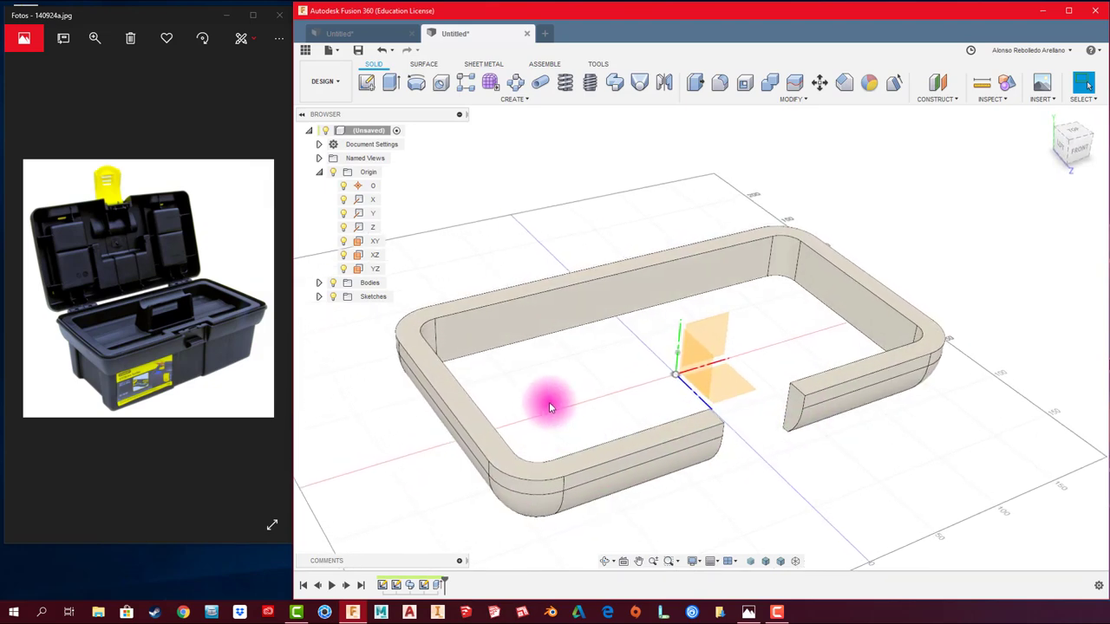
scroll(549, 401, up, 2)
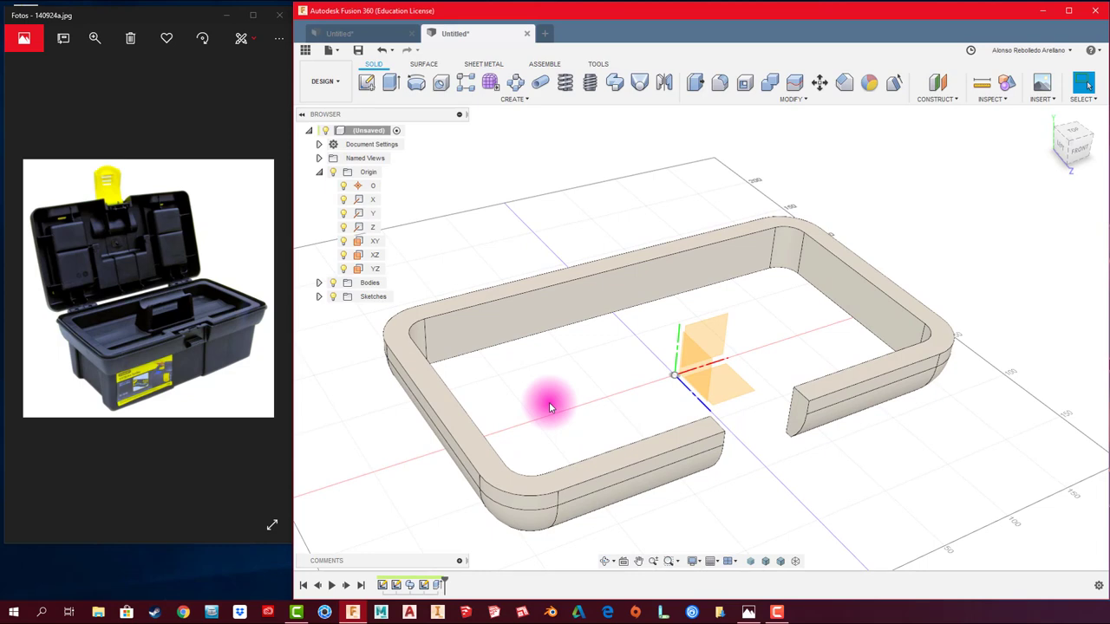
shift+middle_drag(549, 401, 654, 198)
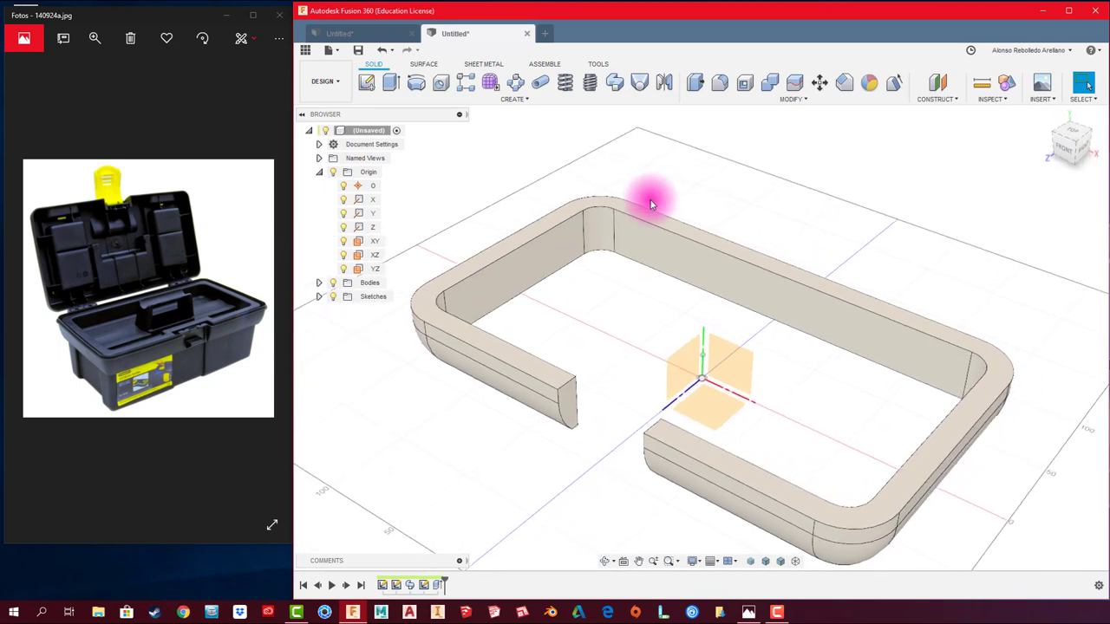
- Start a shell, selecting the rim's top face and inner back, corner and left walls
click(745, 85)
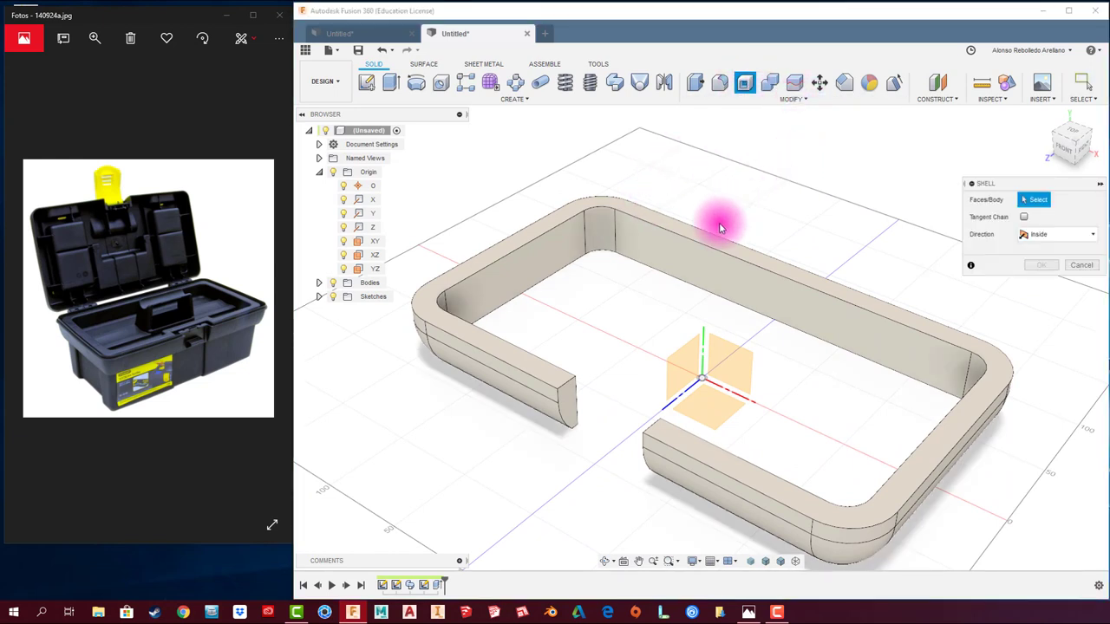
click(699, 243)
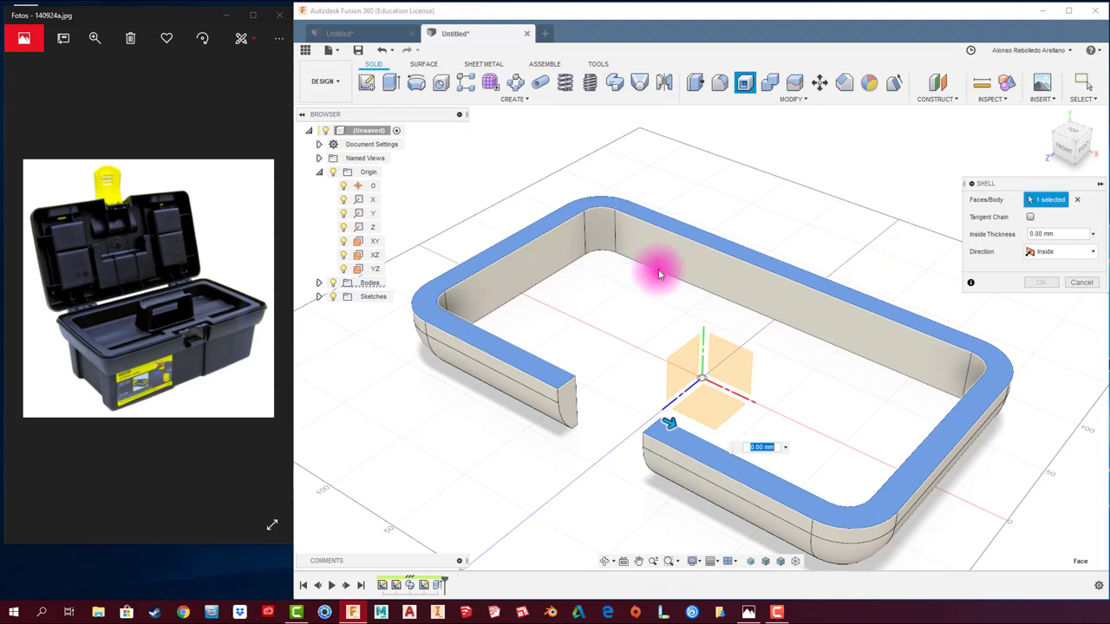
click(675, 255)
click(597, 238)
click(524, 302)
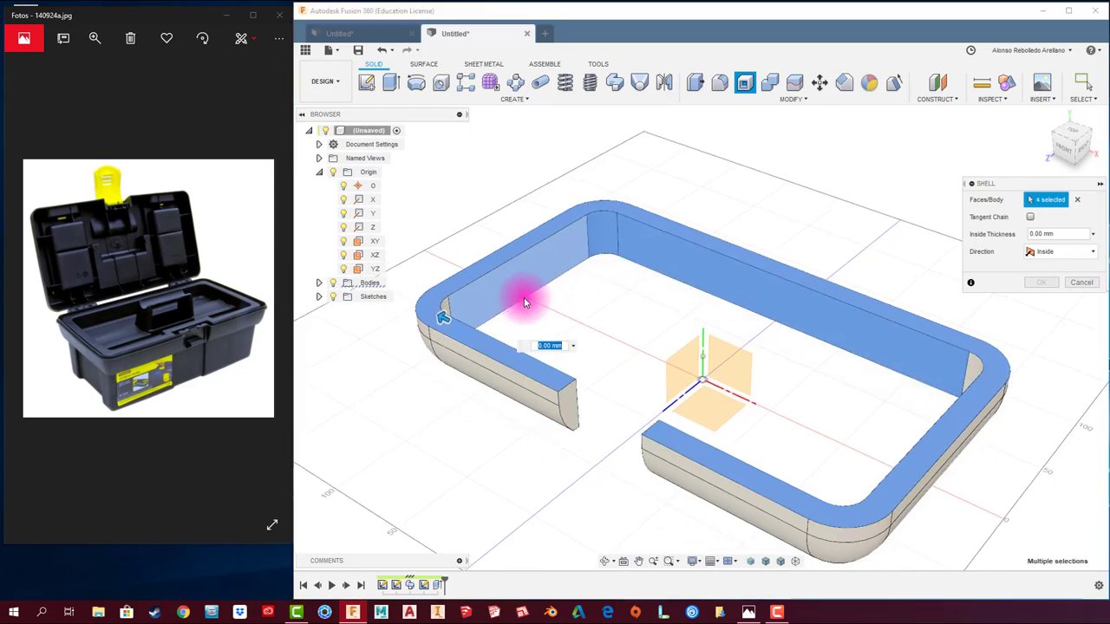
mouse_move(525, 301)
shift+middle_down()
mouse_move(669, 346)
mouse_move(743, 303)
mouse_move(723, 306)
shift+middle_up()
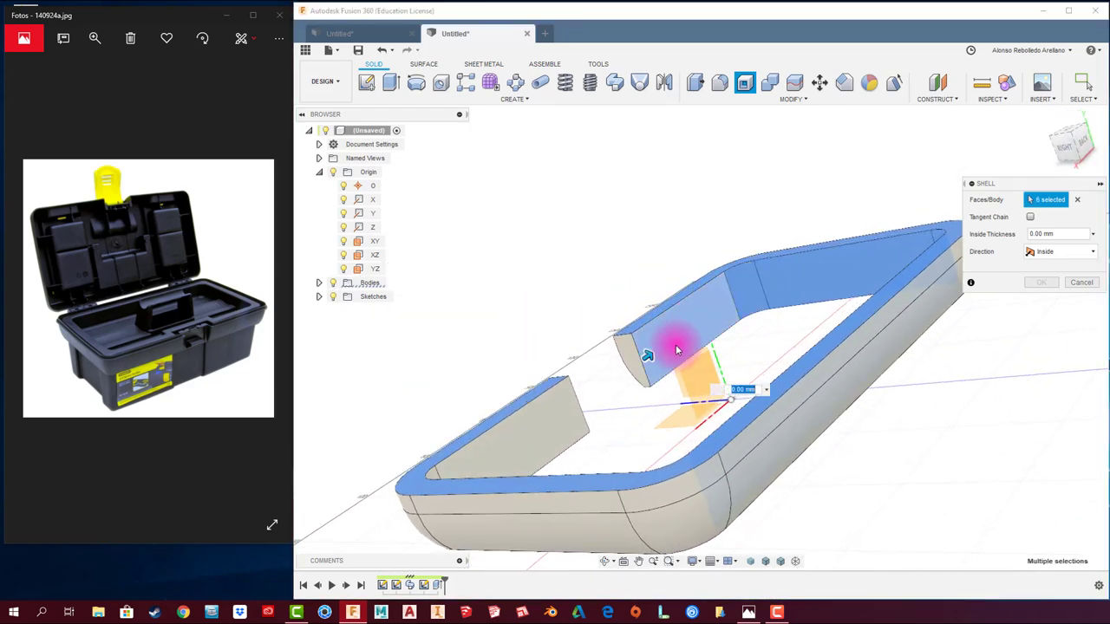
shift+middle_drag(677, 350, 641, 318)
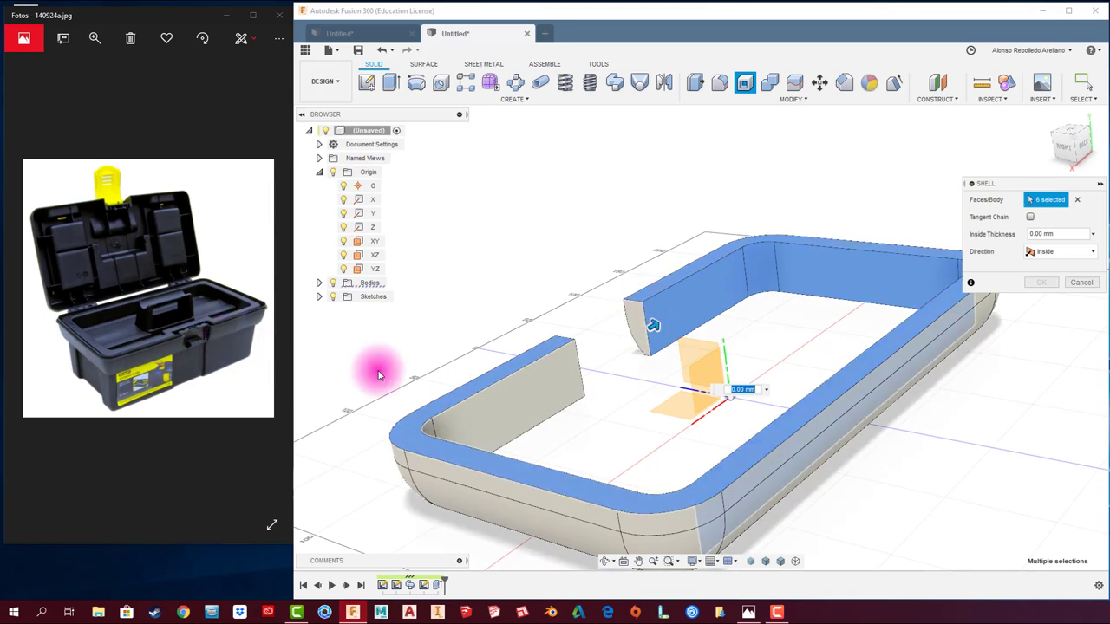
- Add the remaining inner faces and apply the shell at 2 mm inside thickness
click(552, 385)
mouse_move(551, 385)
shift+middle_down()
mouse_move(560, 404)
mouse_move(534, 339)
mouse_move(575, 349)
mouse_move(701, 304)
mouse_move(692, 345)
mouse_move(741, 342)
mouse_move(639, 362)
mouse_move(755, 402)
mouse_move(953, 347)
mouse_move(1067, 234)
shift+middle_up()
click(550, 315)
click(701, 304)
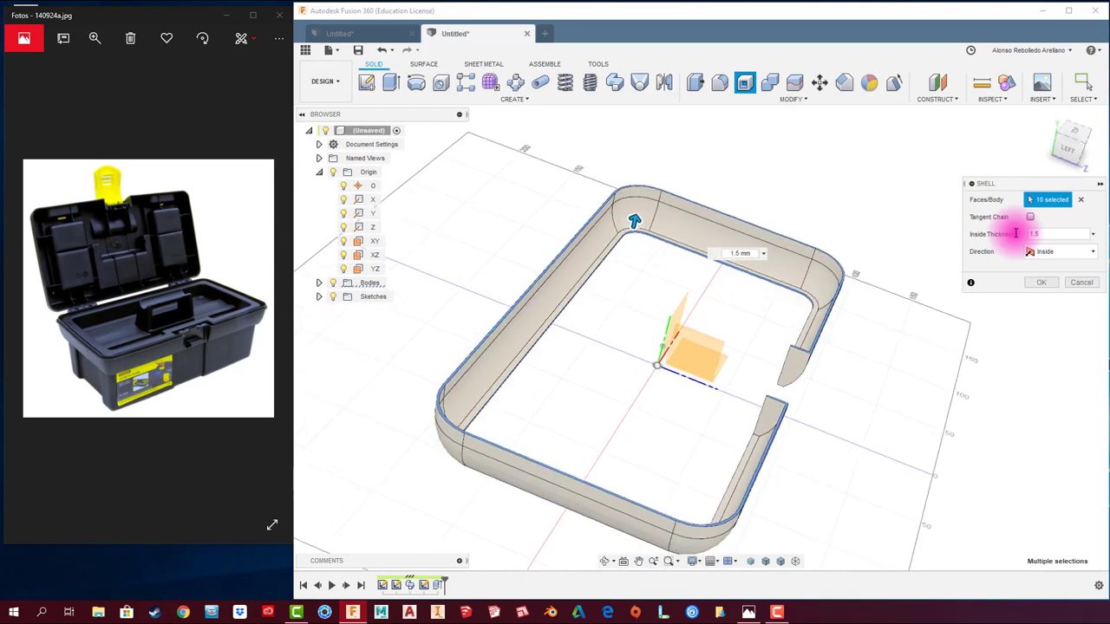
scroll(668, 208, up, 3)
scroll(598, 232, up, 2)
scroll(599, 233, down, 2)
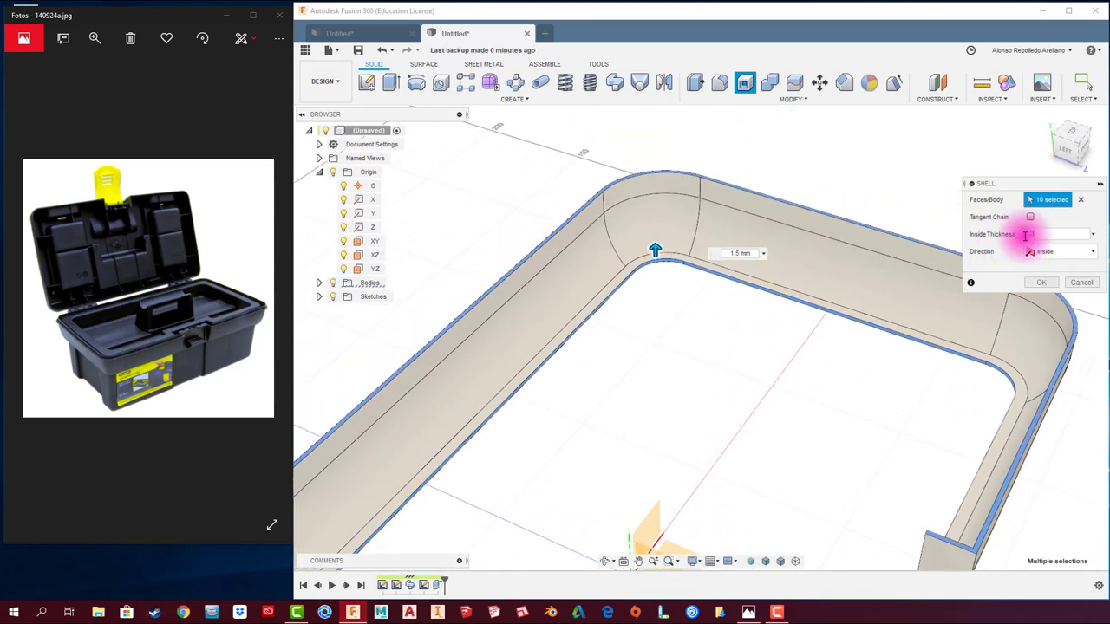
scroll(859, 309, down, 3)
scroll(859, 309, down, 3)
click(1041, 282)
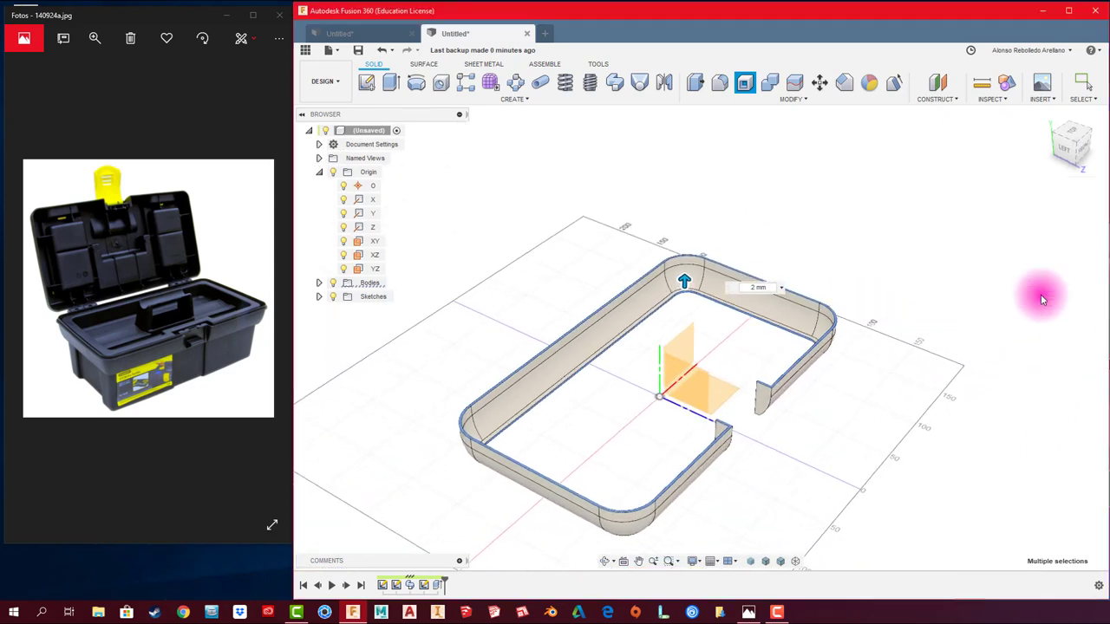
click(725, 328)
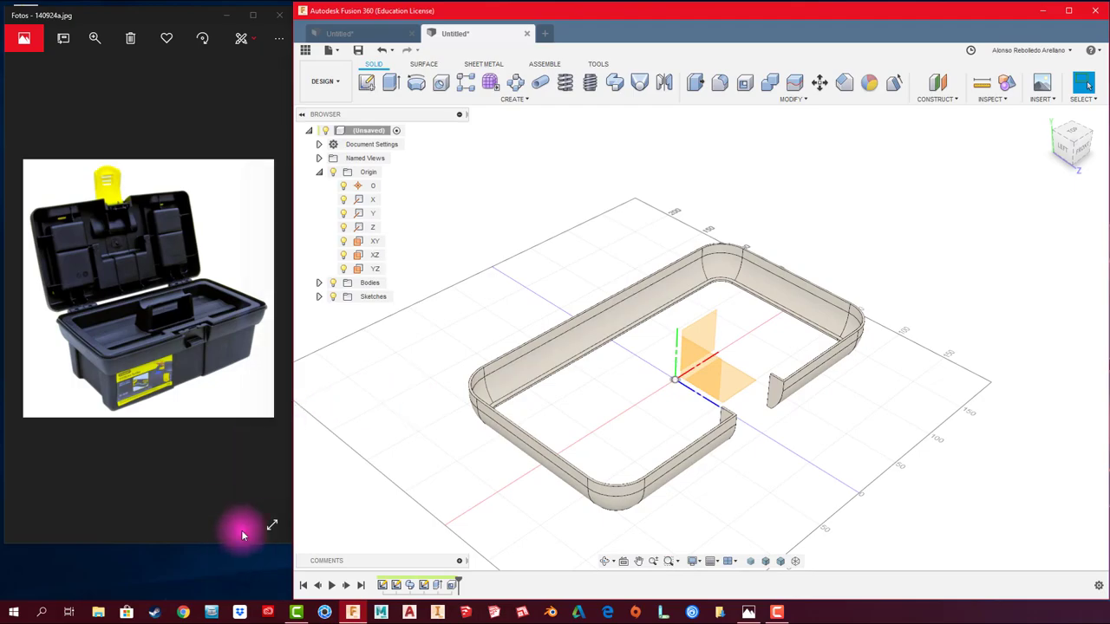
- Compare the model against the enlarged toolbox reference photo, then return to the model
click(271, 524)
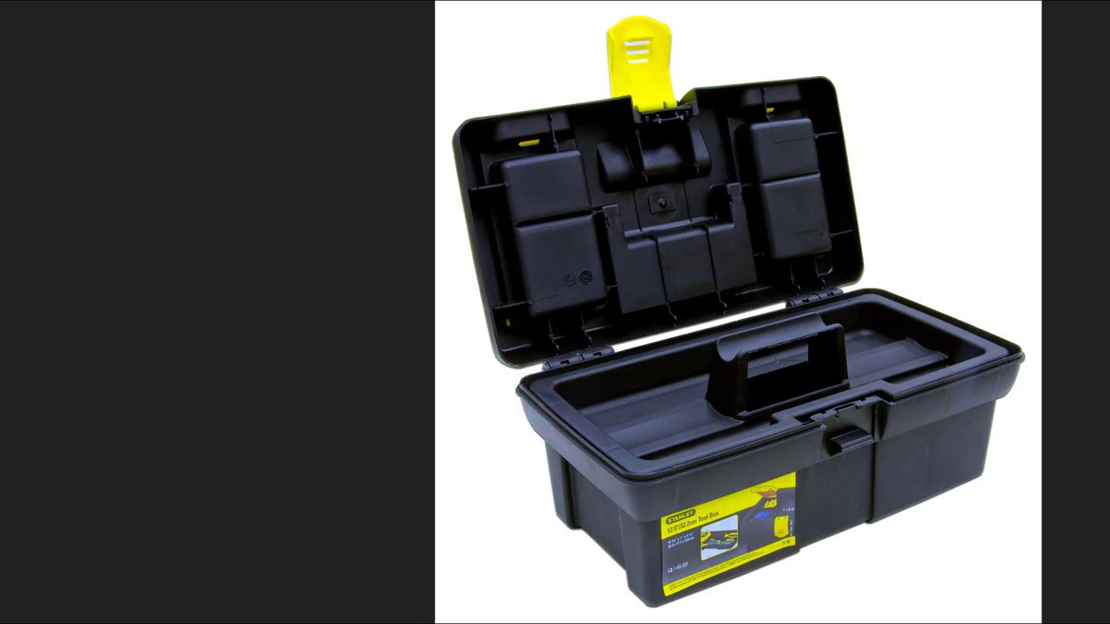
key(Escape)
click(642, 355)
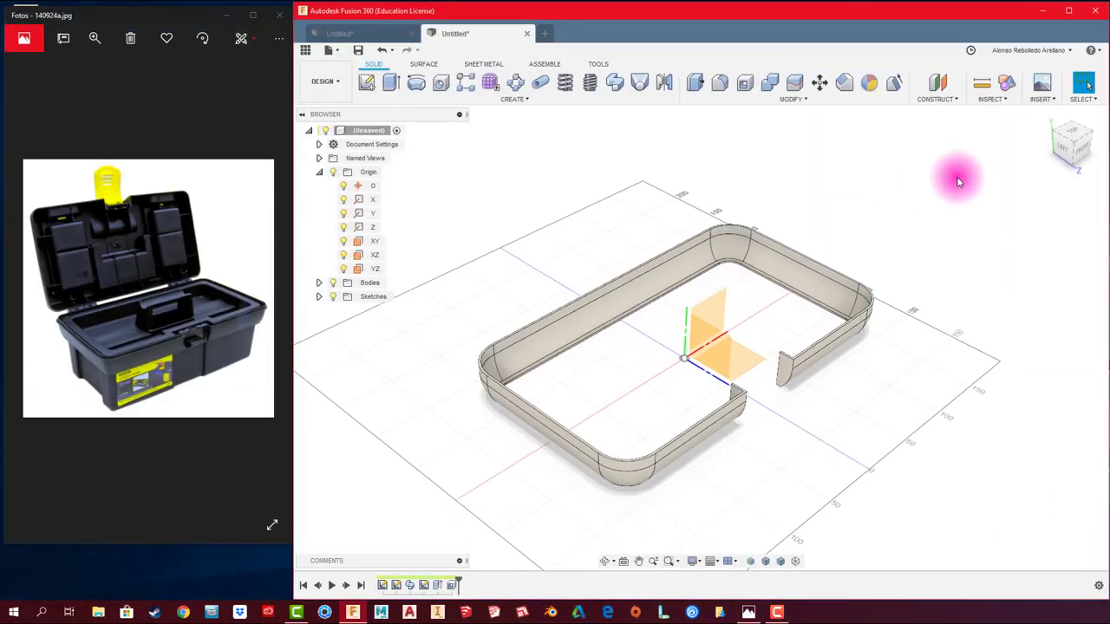
- Turn on Component Color Cycling so the rim body shows green, and orbit to inspect it
click(1006, 87)
mouse_move(783, 280)
shift+middle_down()
mouse_move(664, 366)
mouse_move(737, 397)
mouse_move(783, 392)
mouse_move(788, 372)
mouse_move(786, 417)
mouse_move(356, 416)
mouse_move(203, 351)
shift+middle_up()
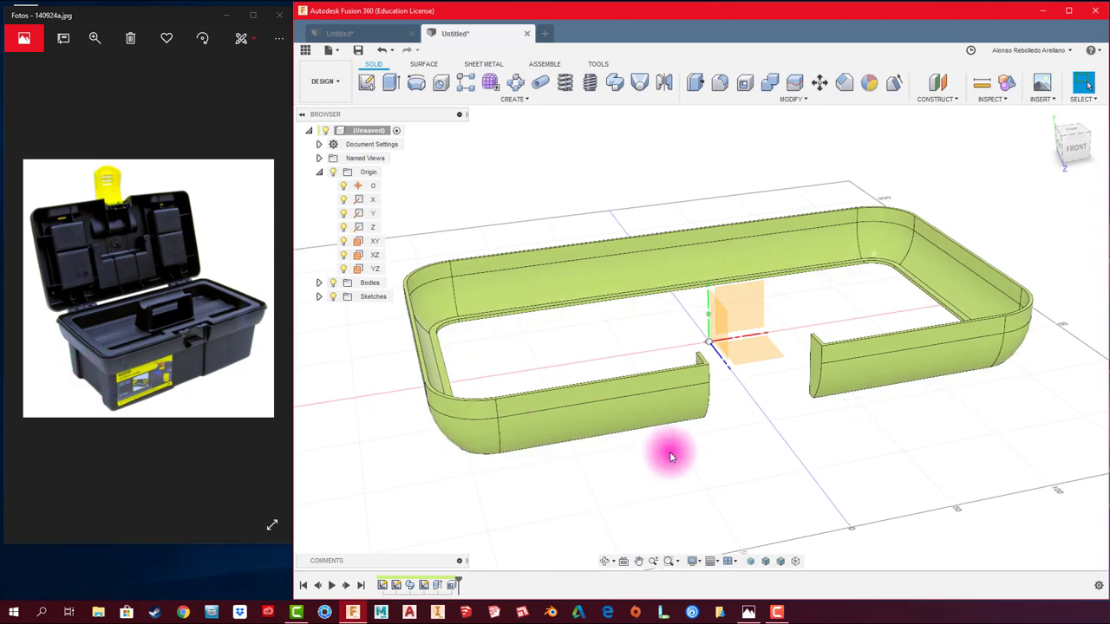
mouse_move(670, 451)
shift+middle_down()
mouse_move(645, 426)
mouse_move(719, 394)
mouse_move(688, 430)
shift+middle_up()
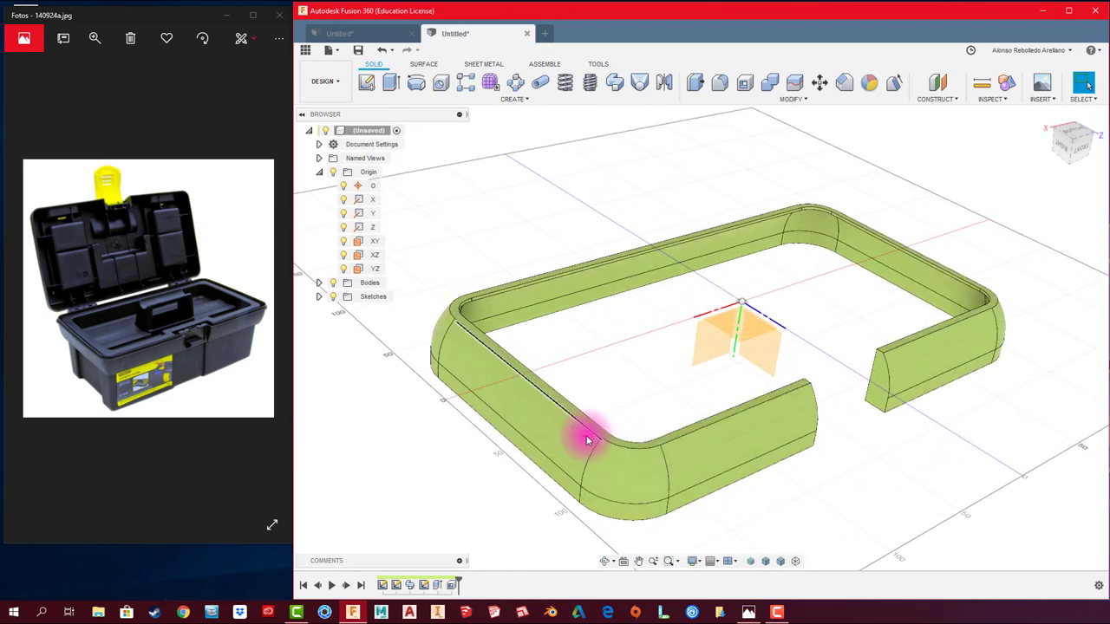
mouse_move(568, 420)
shift+middle_down()
mouse_move(512, 335)
mouse_move(461, 341)
shift+middle_up()
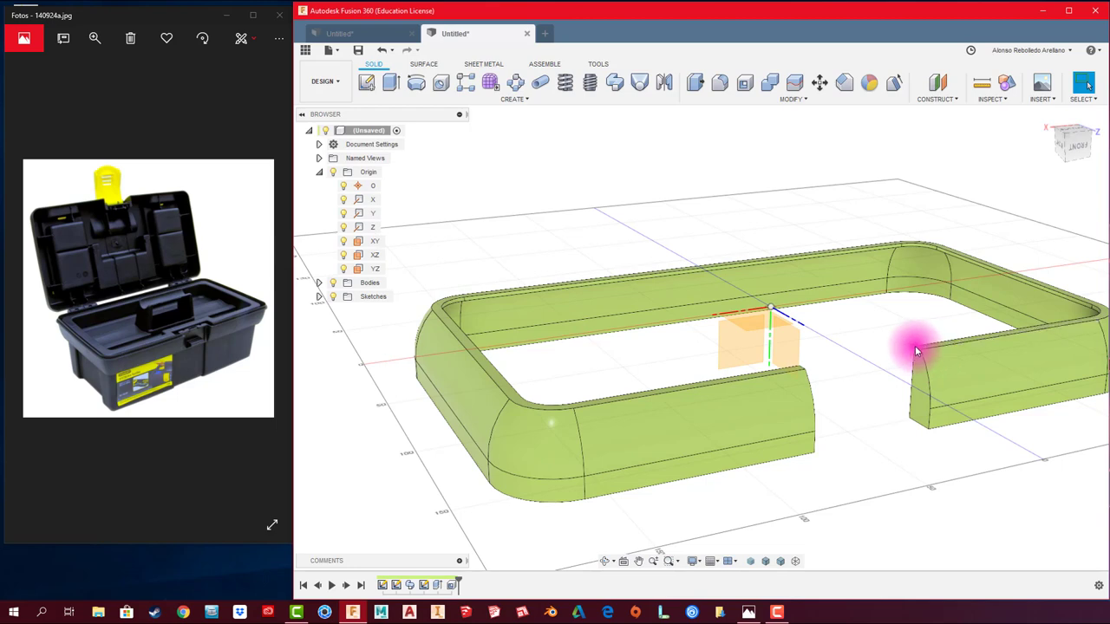
mouse_move(917, 354)
shift+middle_down()
mouse_move(738, 322)
mouse_move(624, 214)
shift+middle_up()
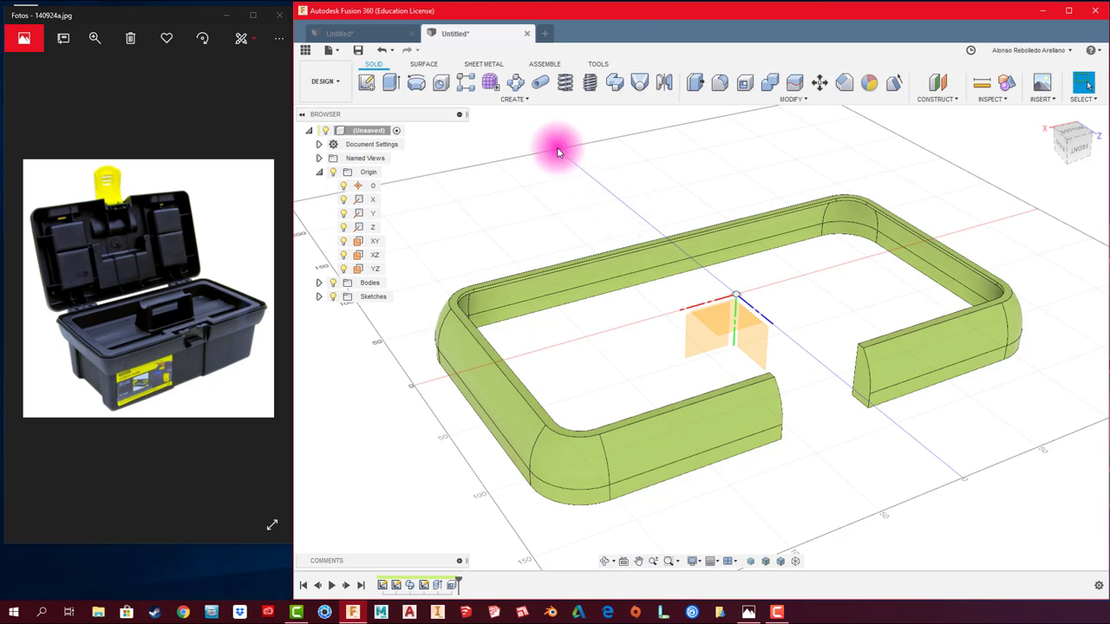
- Start a new sketch on the rim's bottom face and centre the rim outline
click(512, 100)
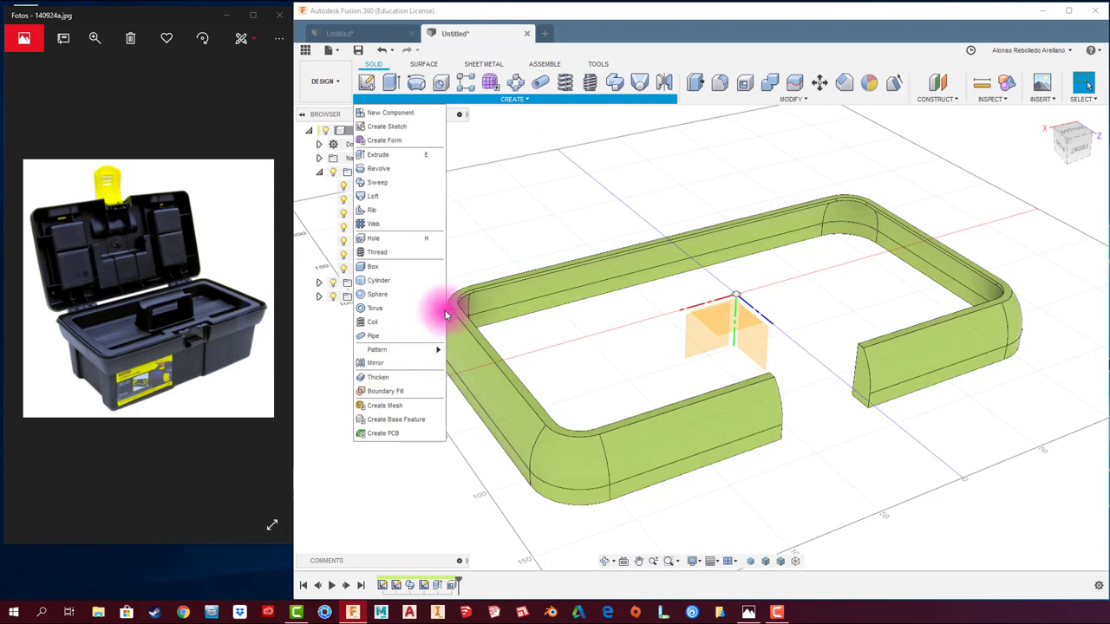
click(413, 101)
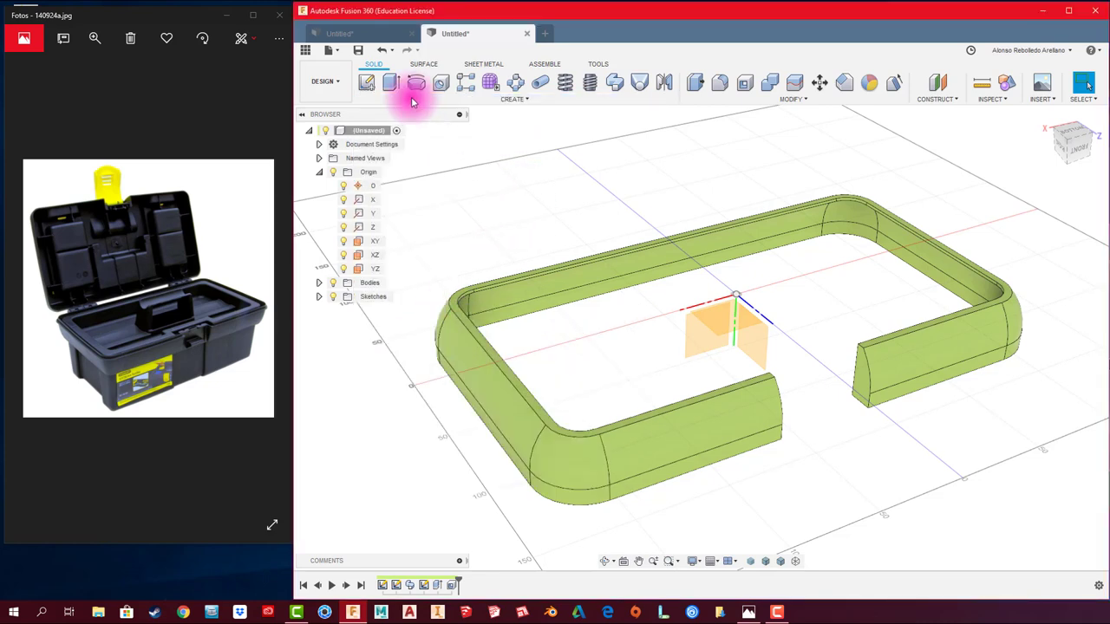
click(365, 84)
scroll(567, 267, up, 2)
scroll(539, 262, up, 1)
scroll(442, 301, up, 2)
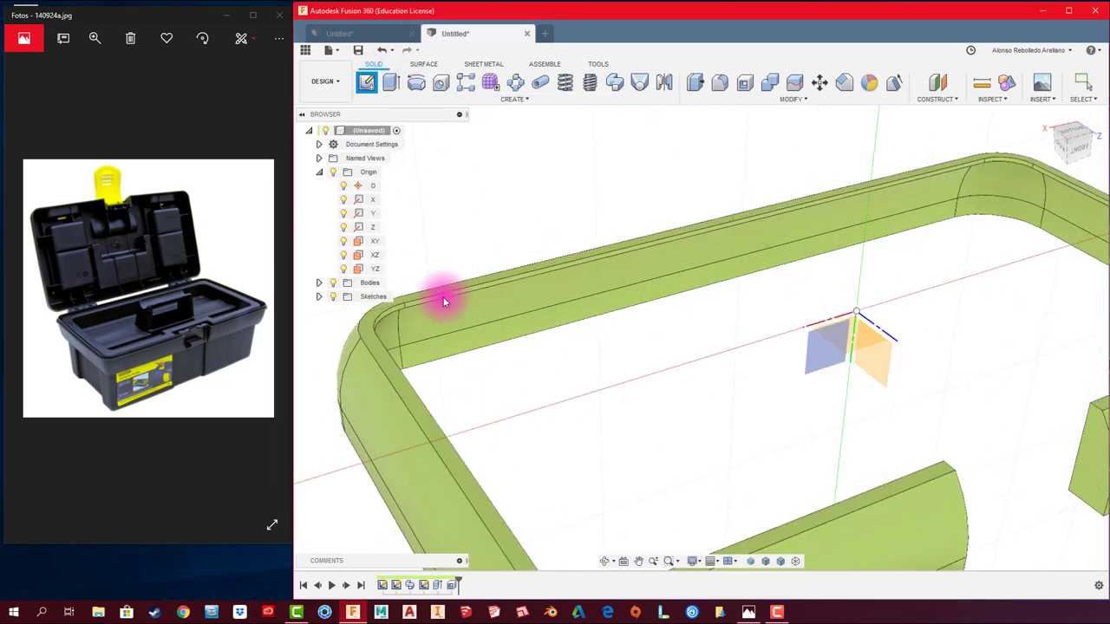
scroll(425, 305, down, 3)
shift+middle_drag(408, 309, 495, 309)
scroll(468, 317, up, 3)
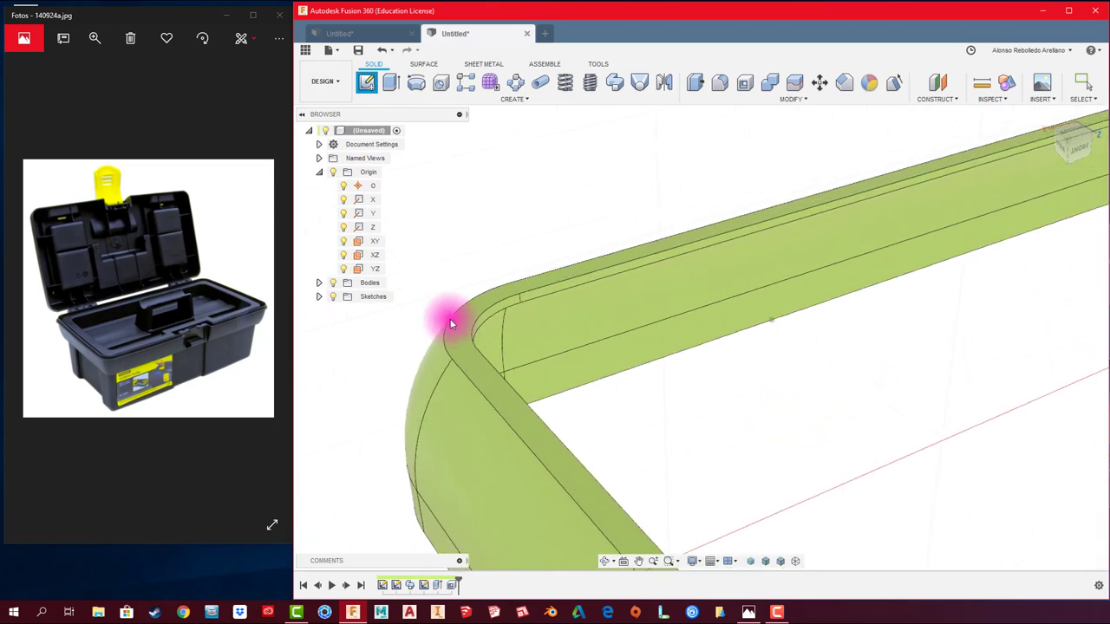
click(451, 324)
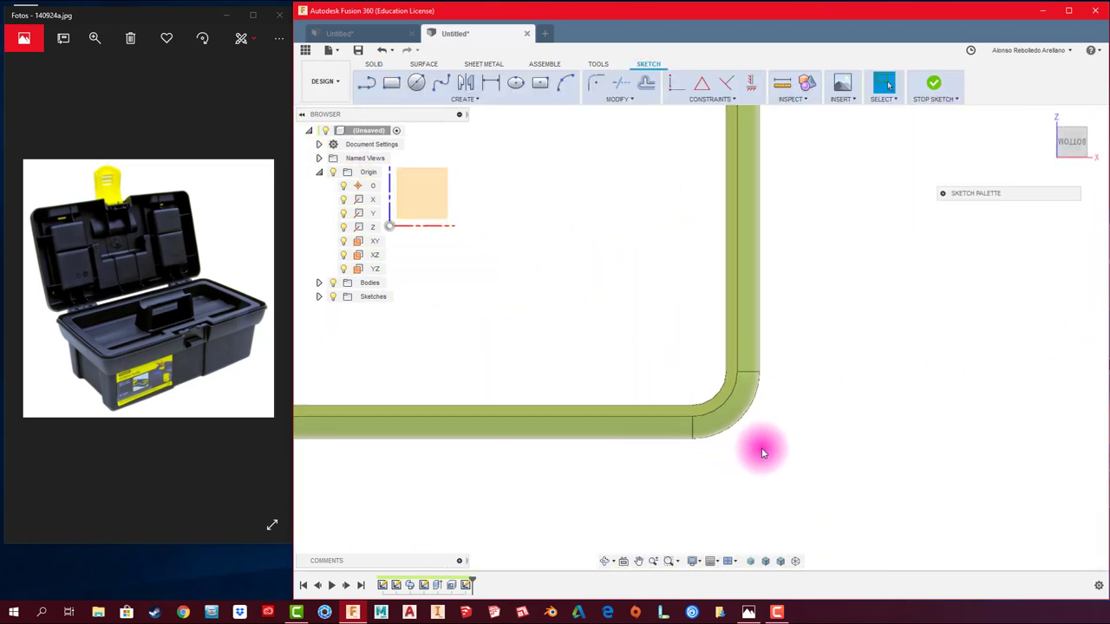
scroll(762, 449, down, 2)
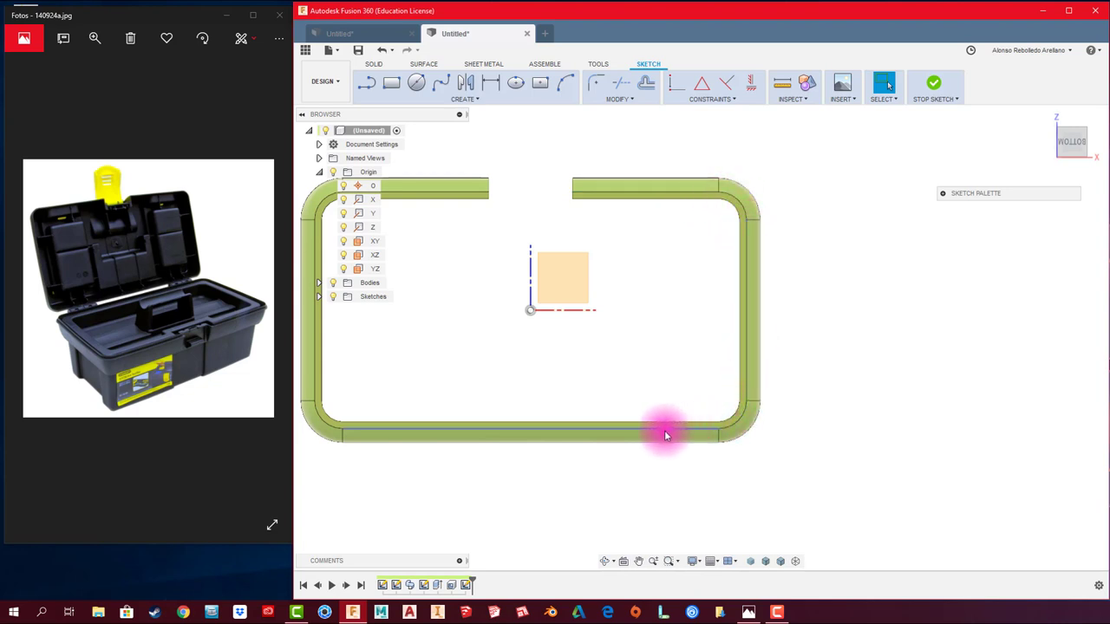
middle_drag(582, 425, 665, 431)
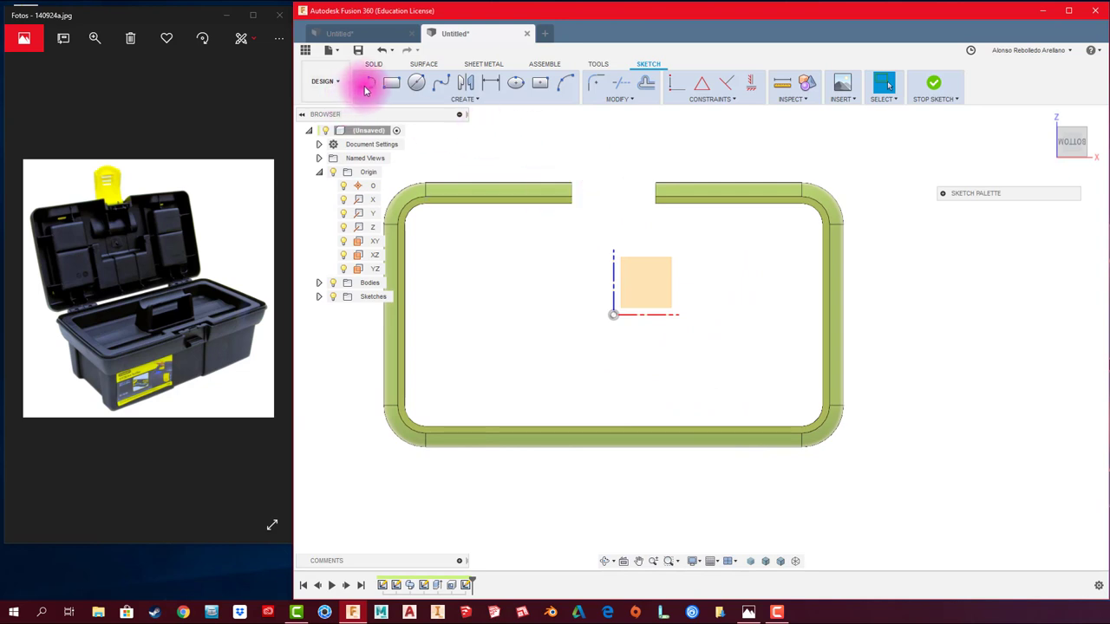
- Draw a line across the front gap between the wall ends to close the inner profile
click(366, 89)
click(573, 200)
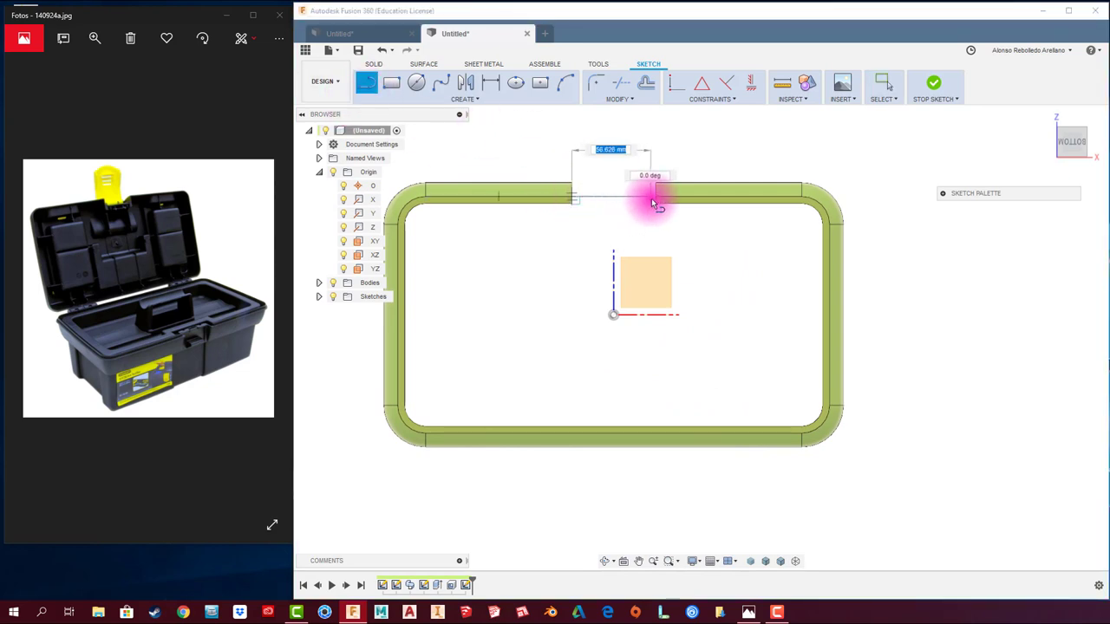
click(656, 200)
right_click(693, 217)
click(732, 218)
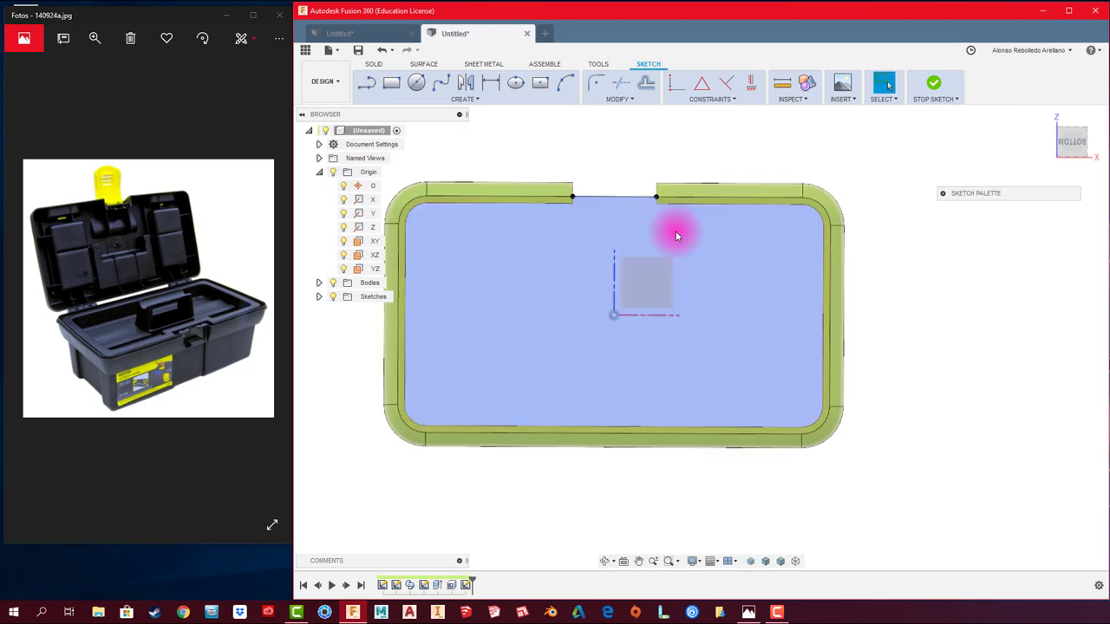
mouse_move(668, 231)
shift+middle_down()
mouse_move(602, 298)
mouse_move(582, 339)
mouse_move(645, 351)
mouse_move(674, 310)
mouse_move(540, 293)
mouse_move(545, 300)
mouse_move(545, 241)
mouse_move(573, 144)
mouse_move(768, 324)
shift+middle_up()
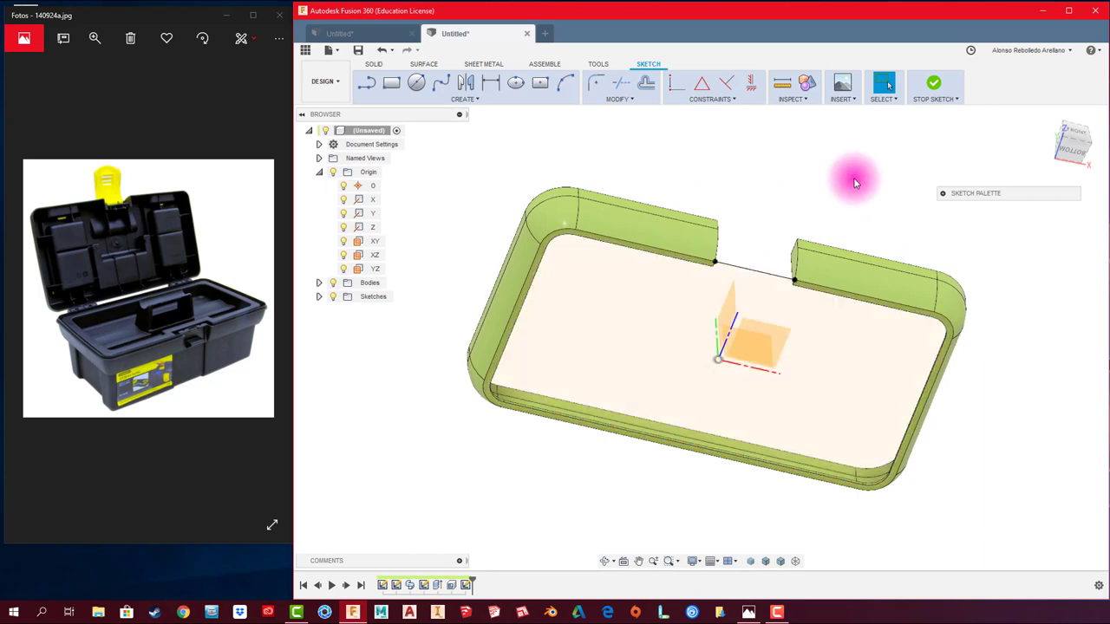
- Finish the sketch and extrude the floor and gap profiles 100 mm downward, joined to the rim
click(936, 86)
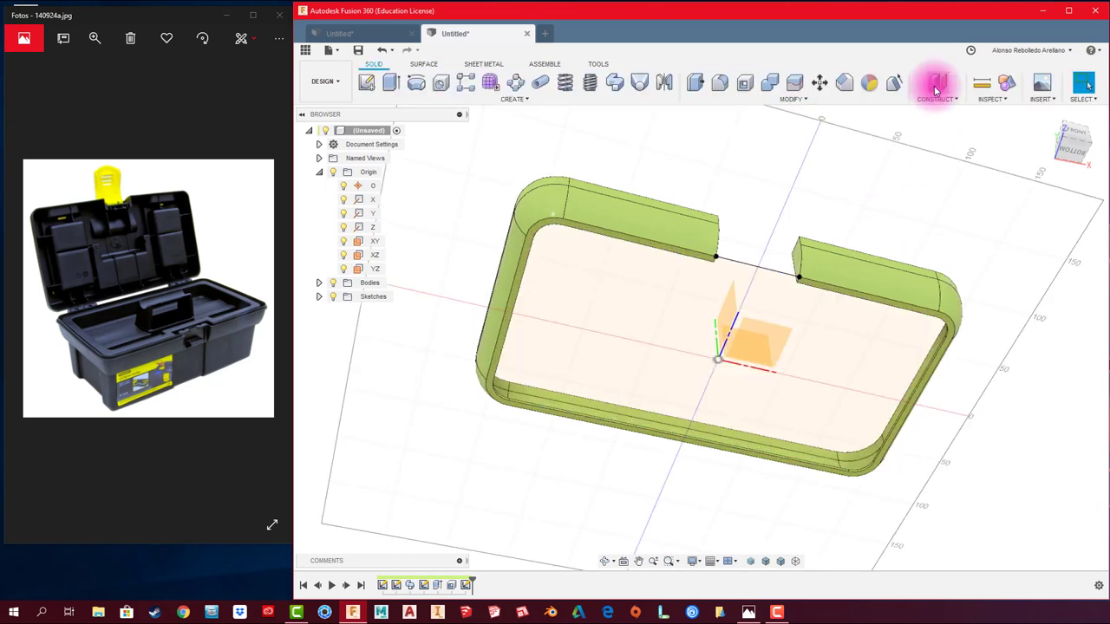
click(393, 85)
click(607, 272)
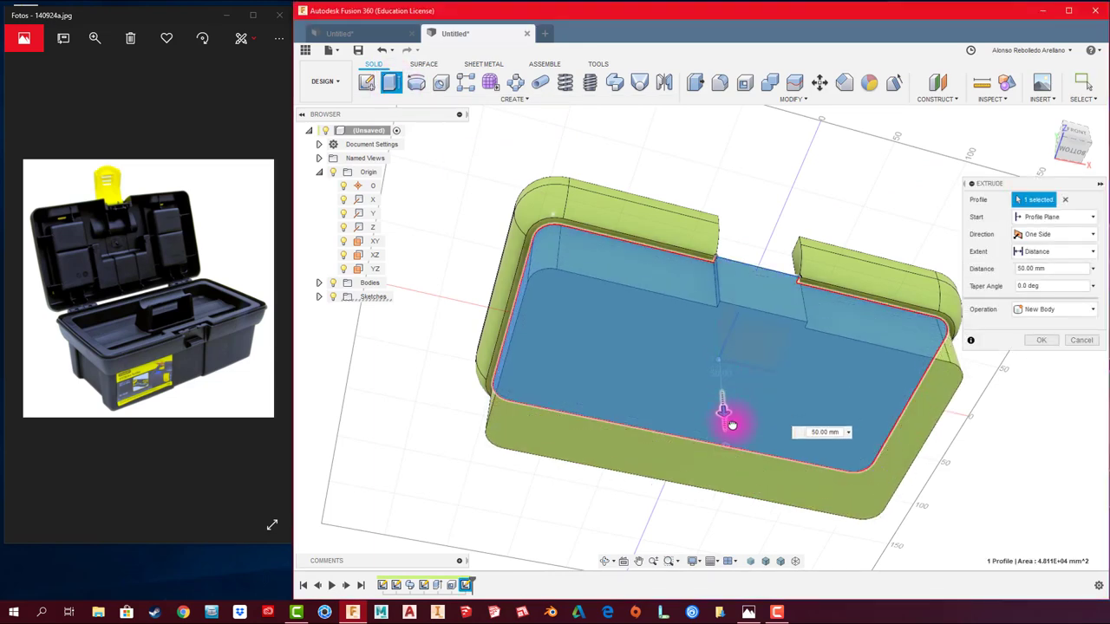
drag(721, 368, 733, 460)
mouse_move(733, 460)
shift+middle_down()
mouse_move(755, 421)
mouse_move(751, 384)
mouse_move(705, 463)
mouse_move(733, 389)
mouse_move(838, 339)
mouse_move(800, 355)
mouse_move(815, 354)
mouse_move(760, 361)
mouse_move(760, 341)
shift+middle_up()
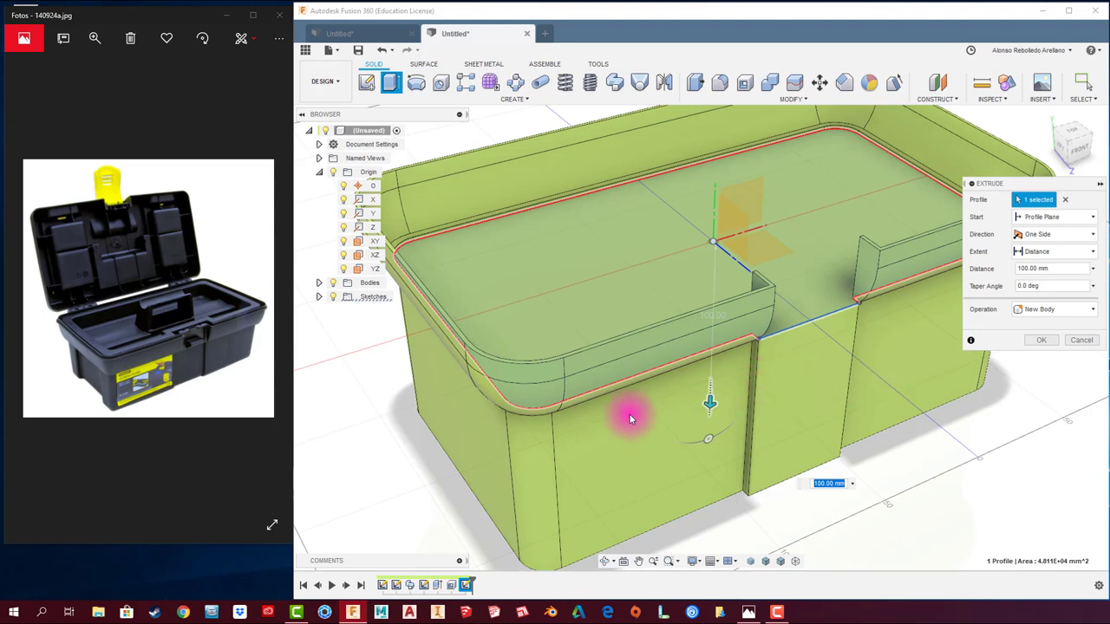
mouse_move(629, 419)
shift+middle_down()
mouse_move(659, 266)
mouse_move(607, 357)
mouse_move(649, 338)
mouse_move(847, 342)
mouse_move(847, 351)
mouse_move(629, 405)
shift+middle_up()
click(611, 359)
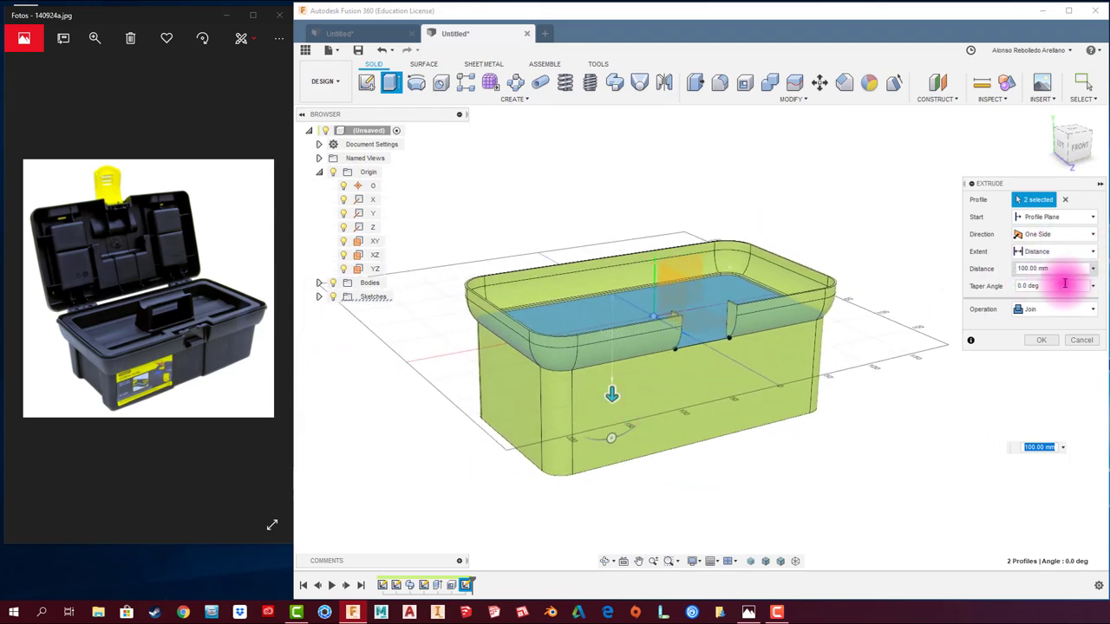
mouse_move(786, 372)
shift+middle_down()
mouse_move(705, 376)
mouse_move(937, 379)
mouse_move(998, 366)
shift+middle_up()
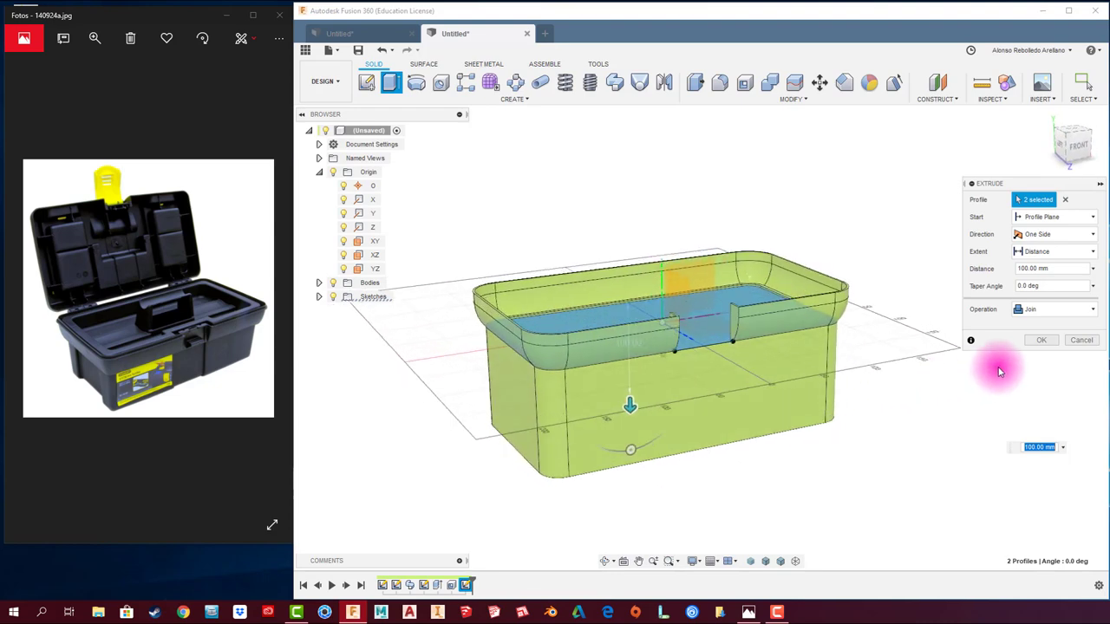
click(1041, 340)
mouse_move(914, 393)
shift+middle_down()
mouse_move(899, 389)
mouse_move(924, 405)
mouse_move(926, 329)
mouse_move(590, 253)
shift+middle_up()
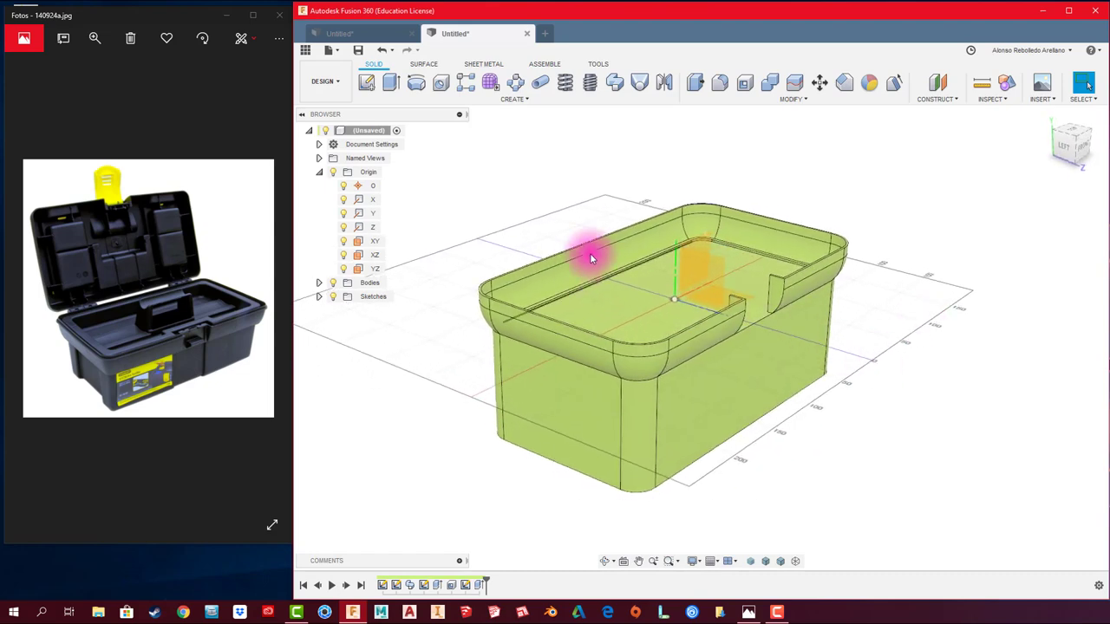
- Hide the viewport grid and orbit the box to a new viewing angle
click(712, 561)
click(719, 488)
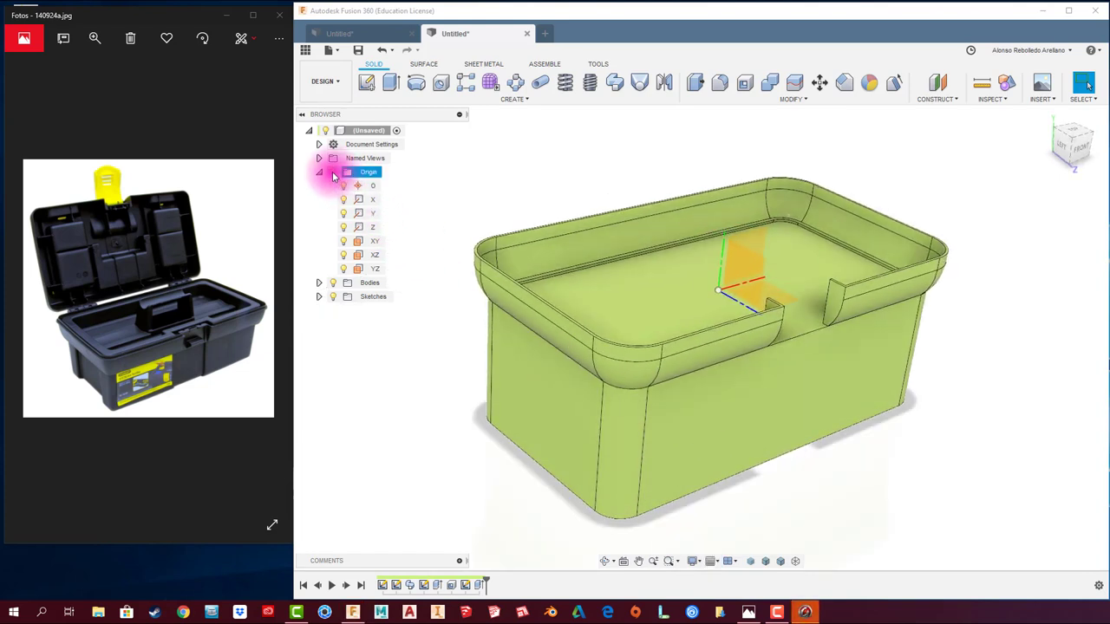
click(971, 485)
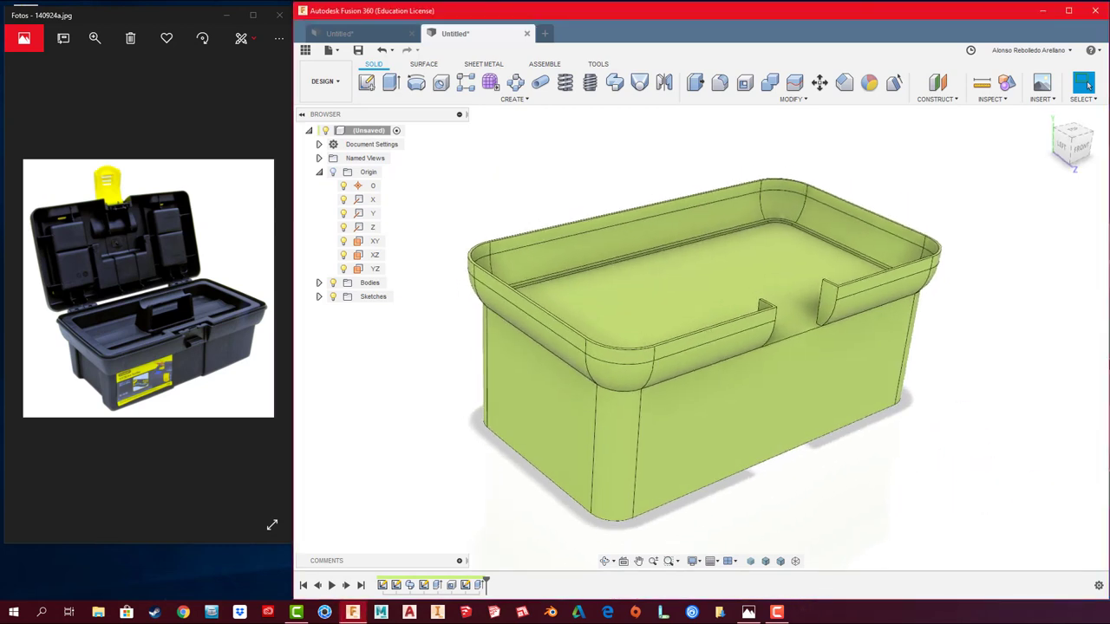
shift+middle_drag(877, 451, 868, 447)
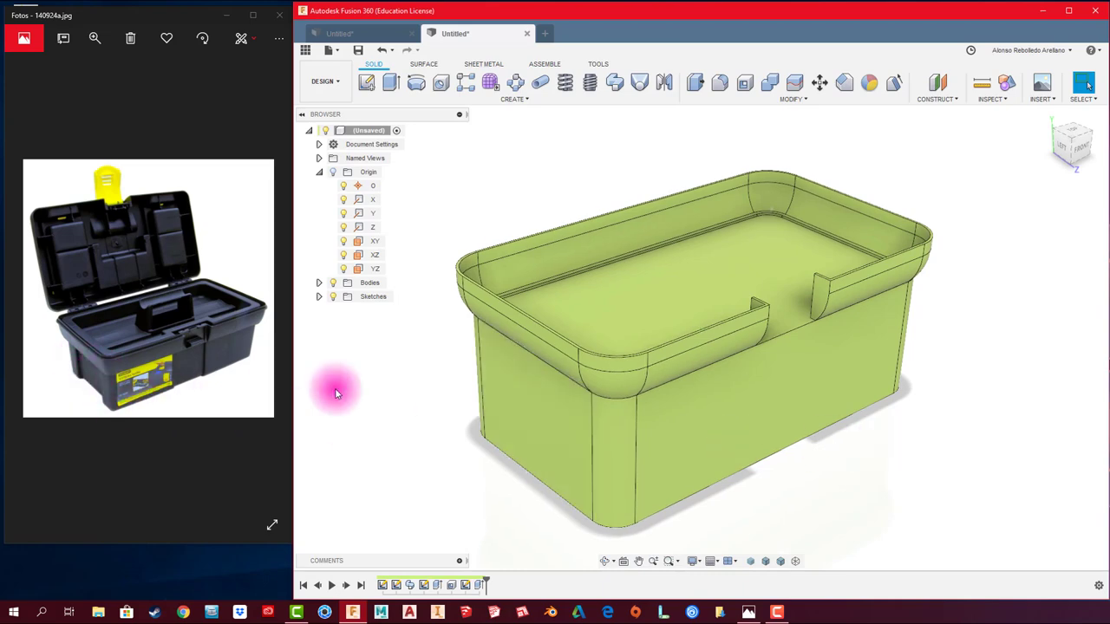
mouse_move(337, 393)
shift+middle_down()
mouse_move(545, 421)
mouse_move(805, 294)
mouse_move(899, 343)
mouse_move(875, 335)
mouse_move(526, 397)
mouse_move(737, 404)
mouse_move(642, 401)
shift+middle_up()
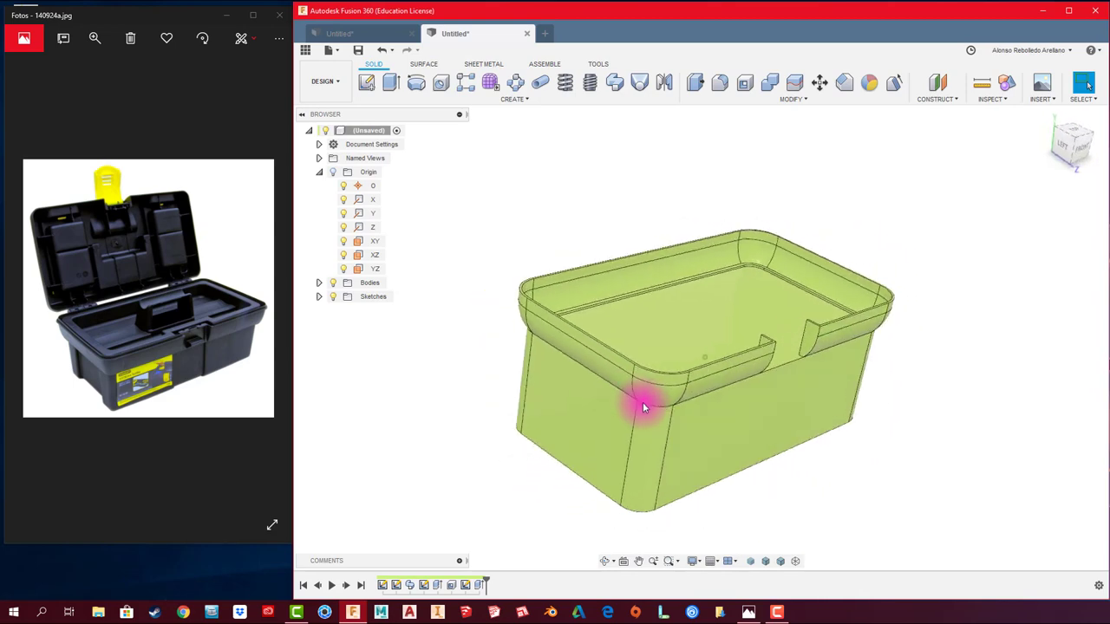
- Sketch a center rectangle on the end face from the bottom-edge midpoint to the top edge, 80 mm wide
click(367, 87)
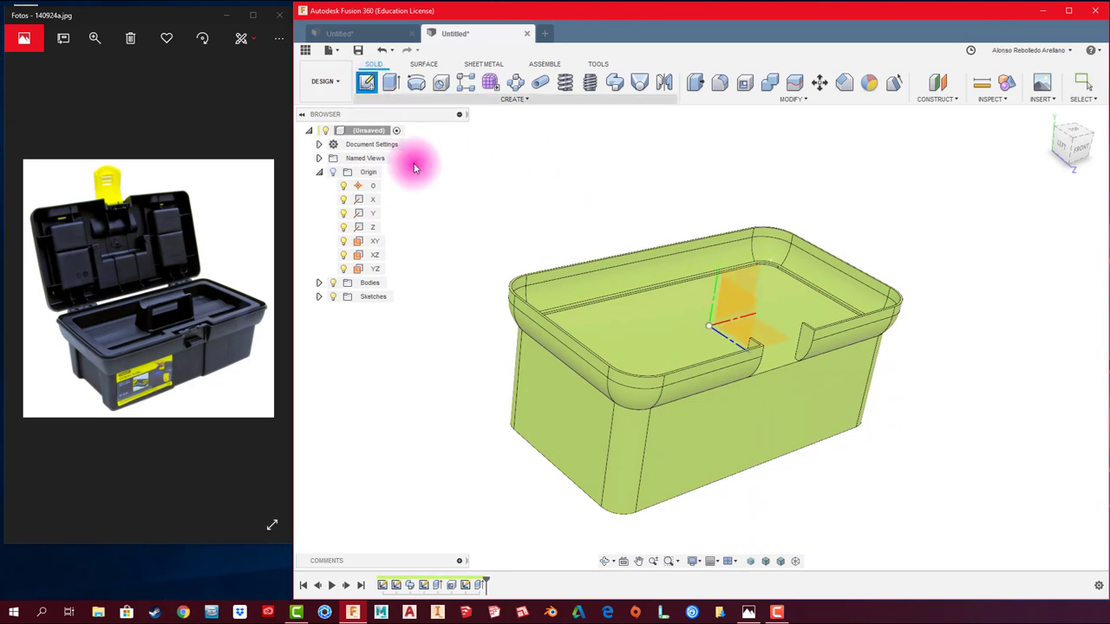
click(556, 422)
scroll(745, 412, up, 3)
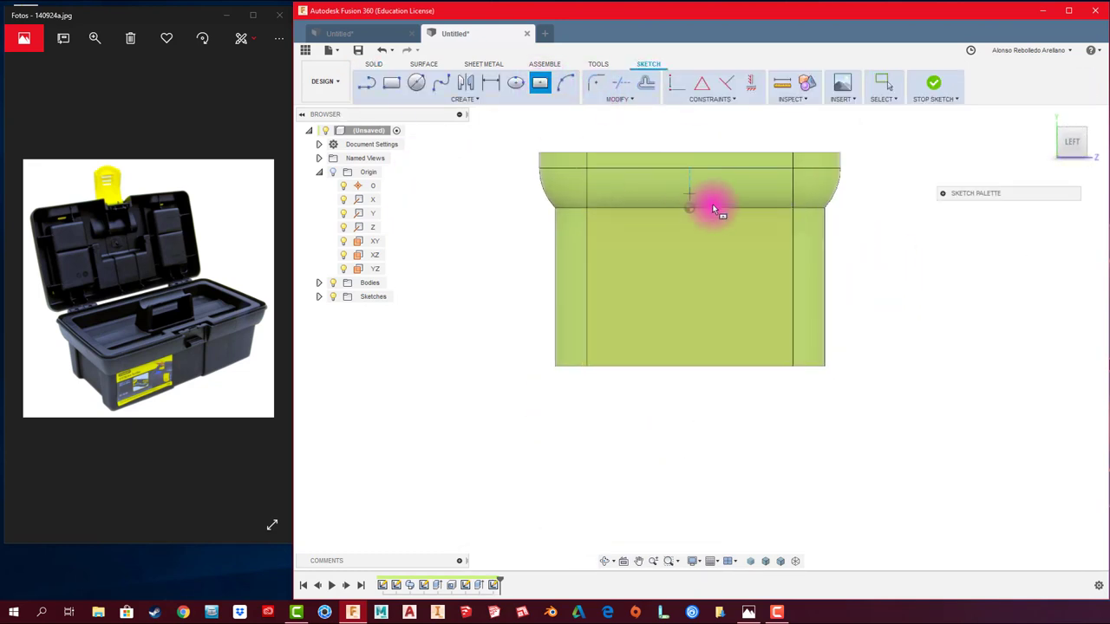
click(690, 365)
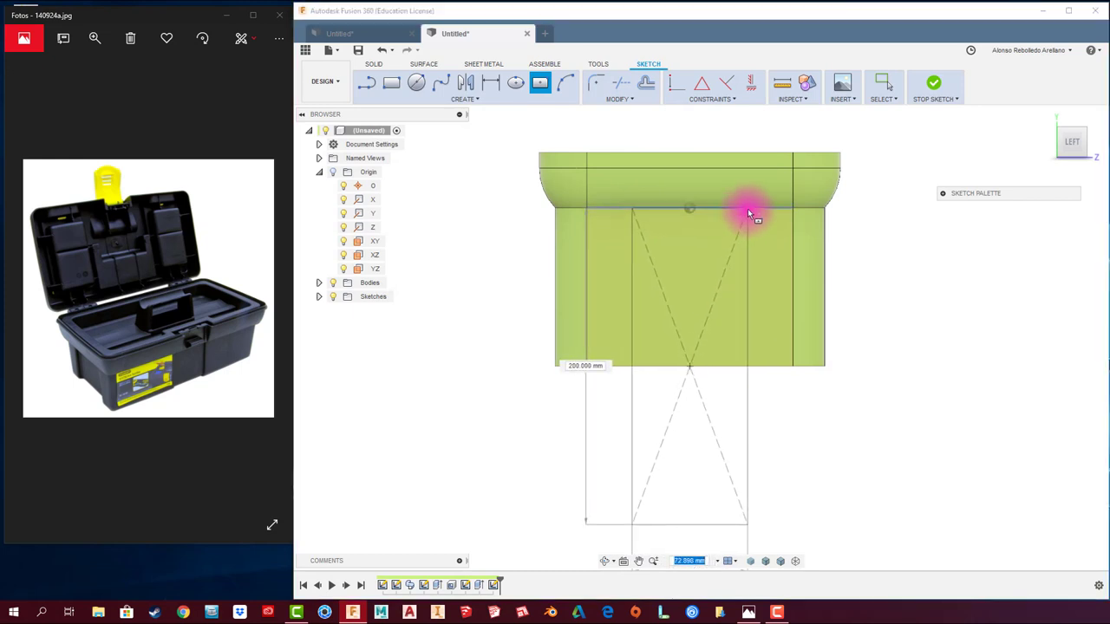
click(752, 209)
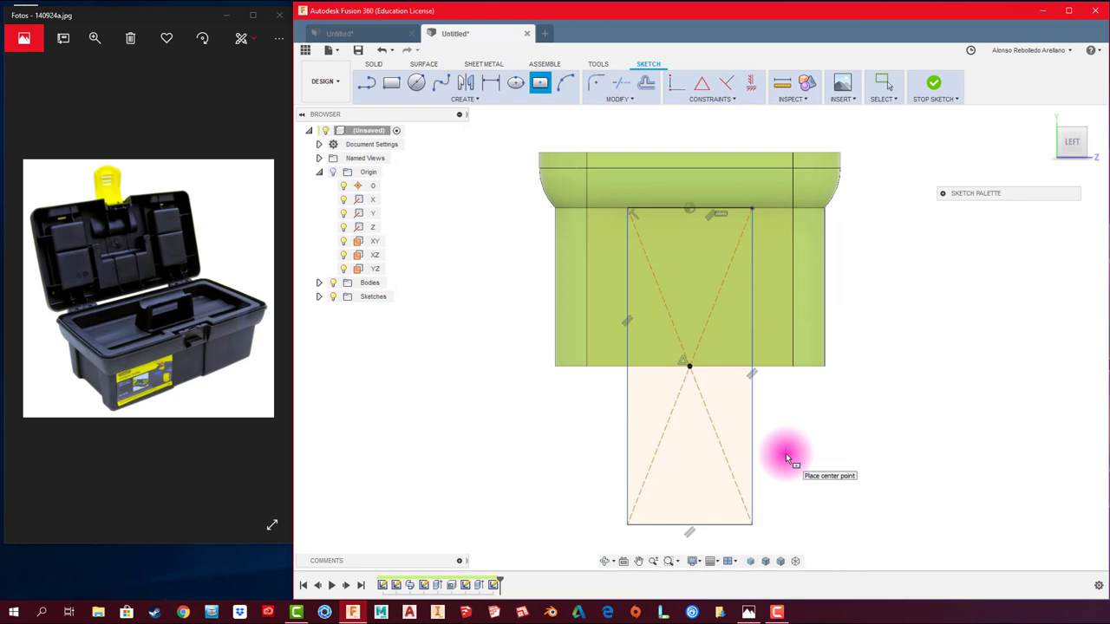
key(d)
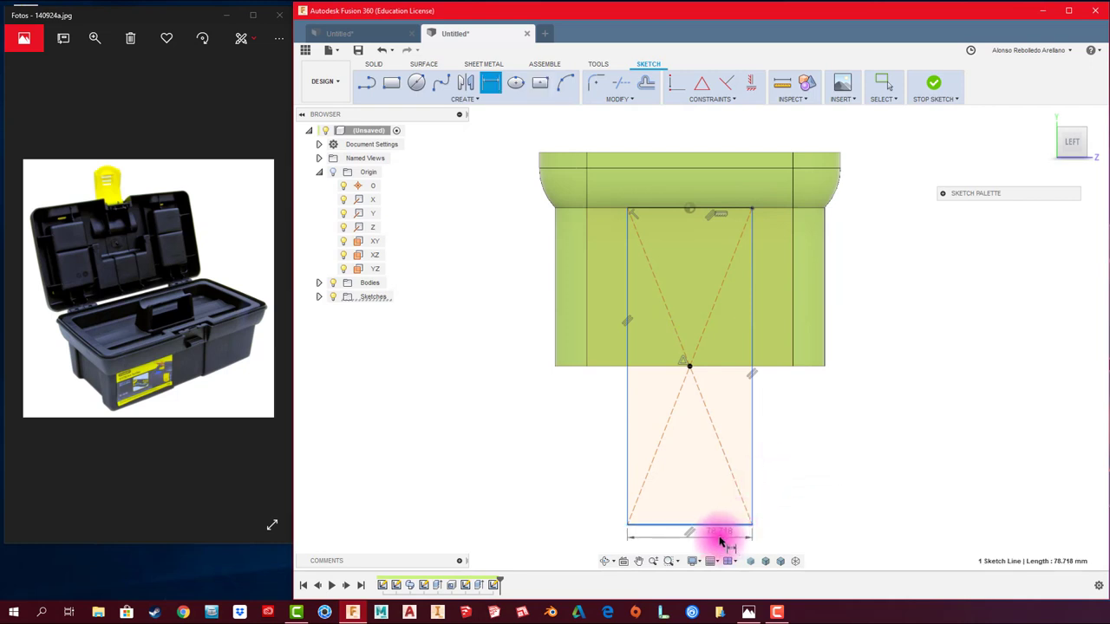
click(726, 539)
text(80)
key(Return)
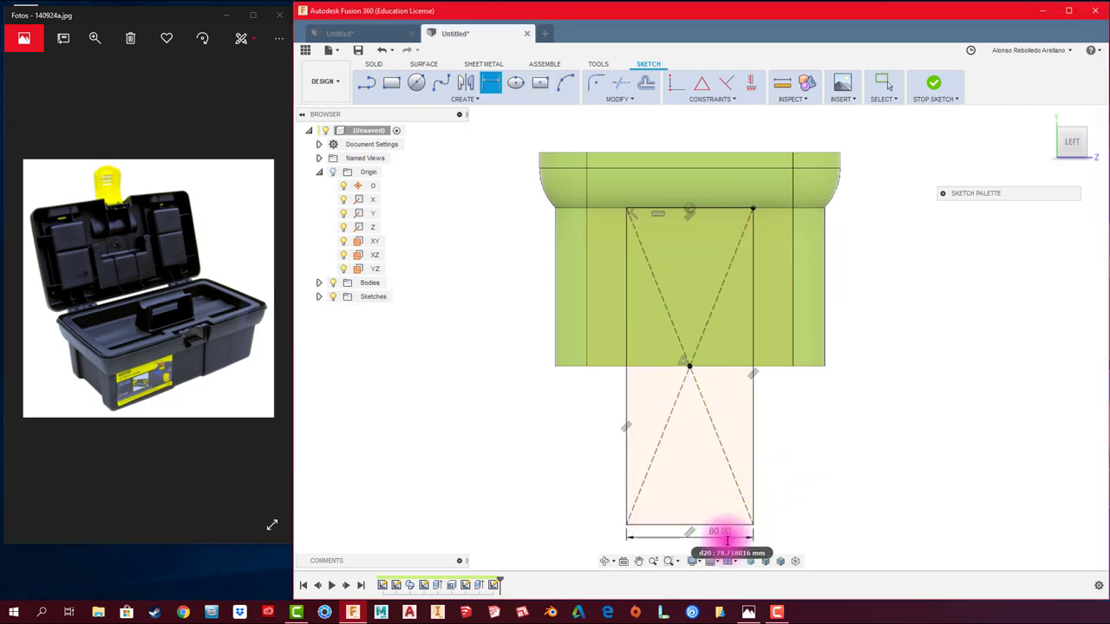
click(936, 84)
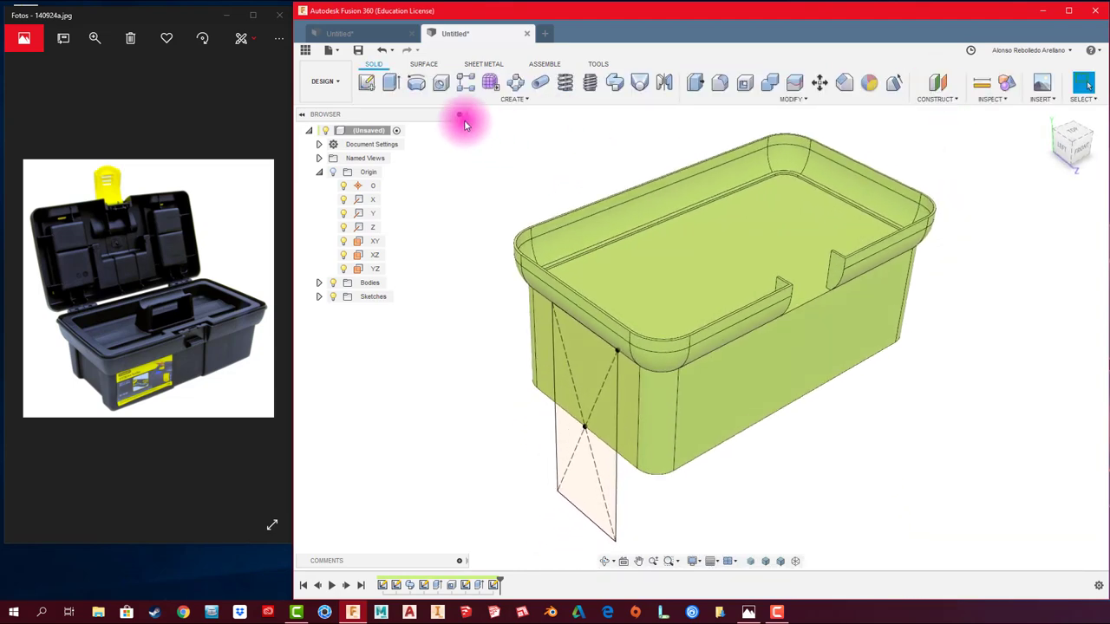
- Cut both end-wall rectangle profiles 10 mm into the box, then view the slot from underneath
click(392, 83)
click(575, 434)
click(584, 406)
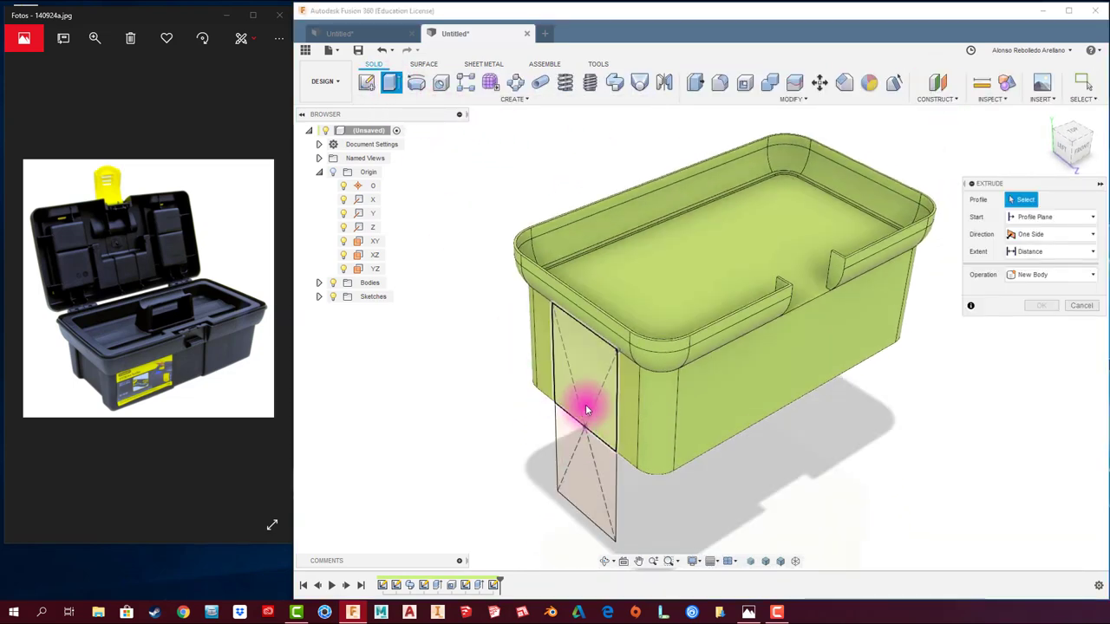
click(592, 446)
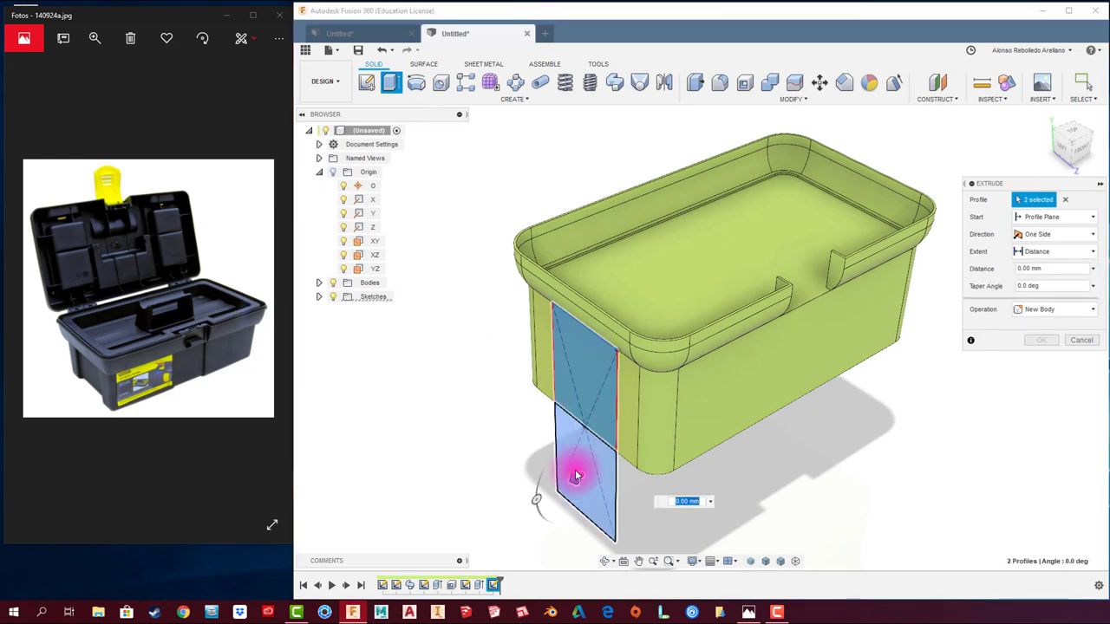
drag(575, 468, 584, 471)
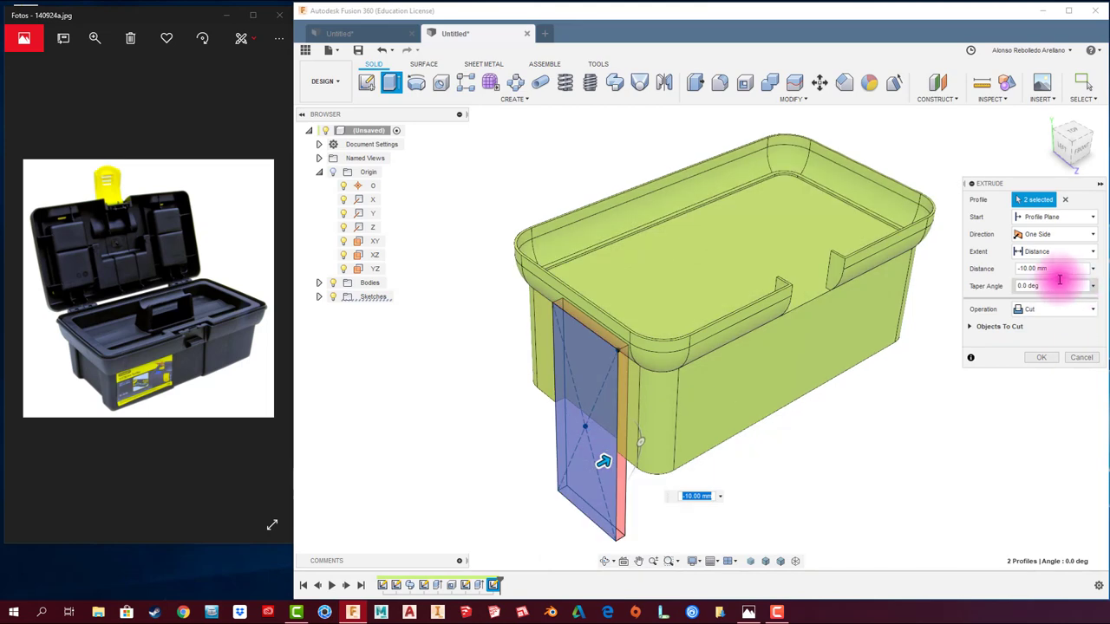
click(1045, 363)
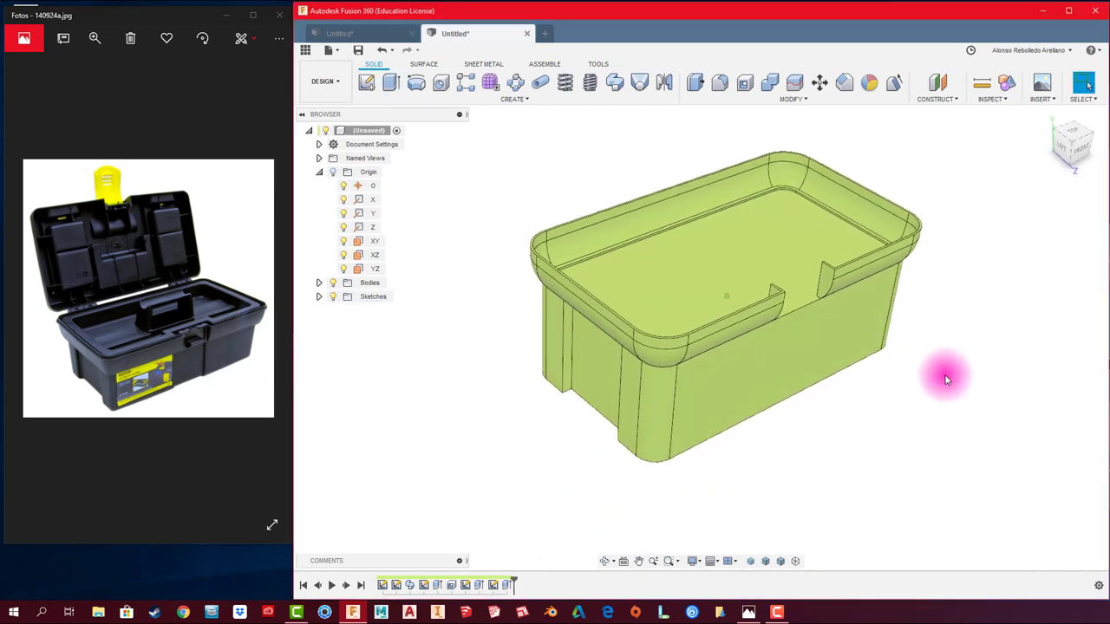
mouse_move(942, 376)
shift+middle_down()
mouse_move(644, 210)
mouse_move(604, 240)
mouse_move(595, 277)
mouse_move(619, 268)
mouse_move(627, 278)
mouse_move(611, 251)
mouse_move(633, 241)
mouse_move(629, 251)
mouse_move(636, 171)
mouse_move(565, 291)
mouse_move(587, 324)
mouse_move(603, 406)
mouse_move(549, 417)
shift+middle_up()
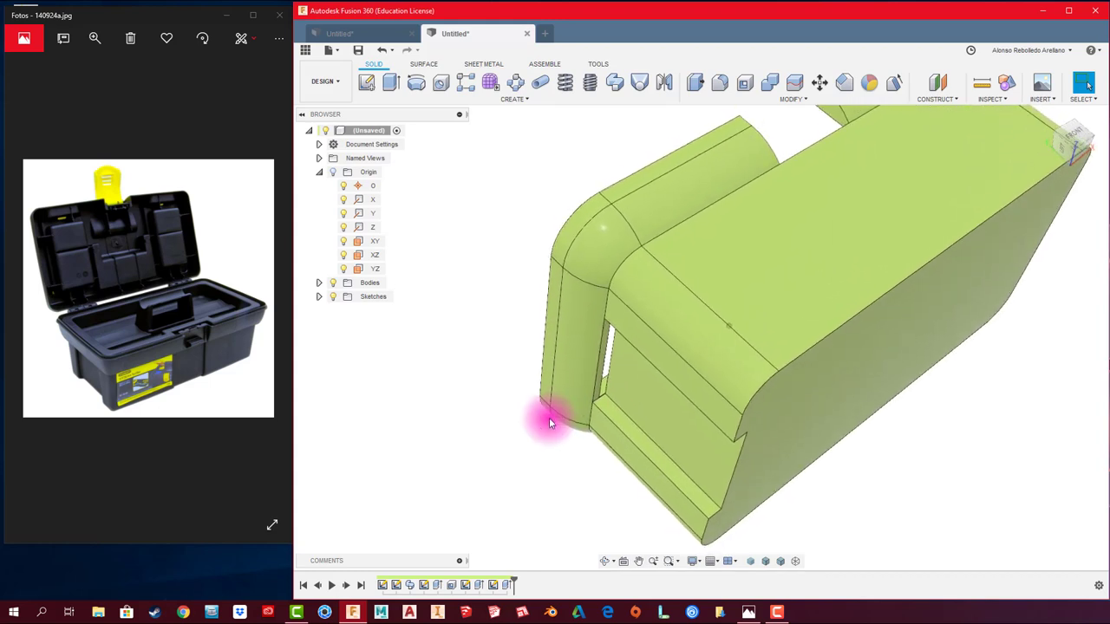
scroll(627, 335, up, 2)
scroll(619, 342, up, 2)
scroll(589, 389, up, 2)
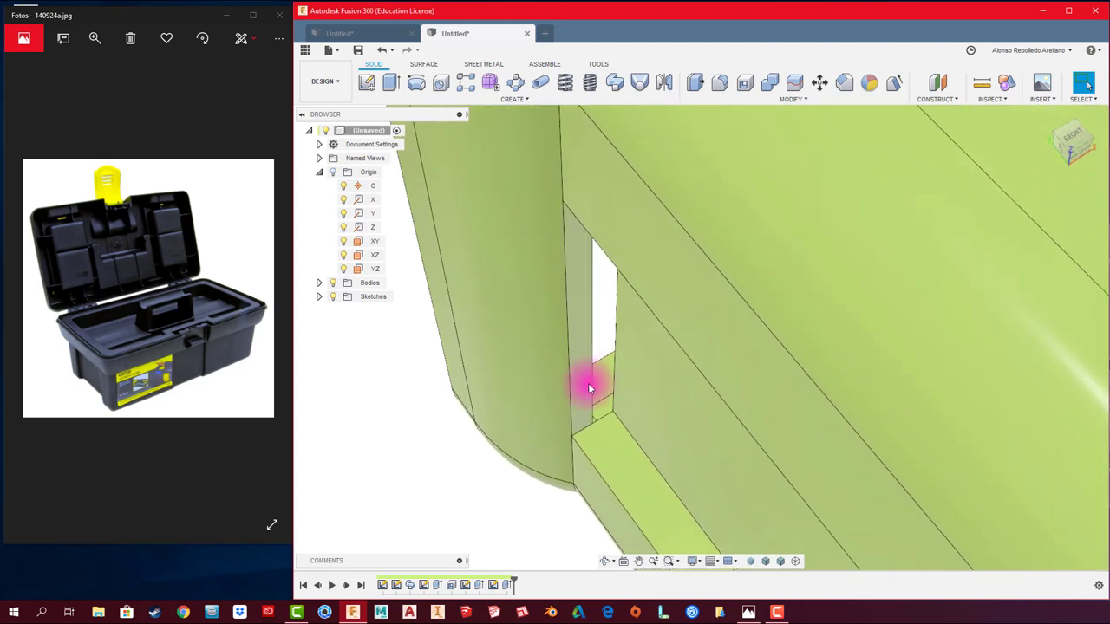
click(979, 82)
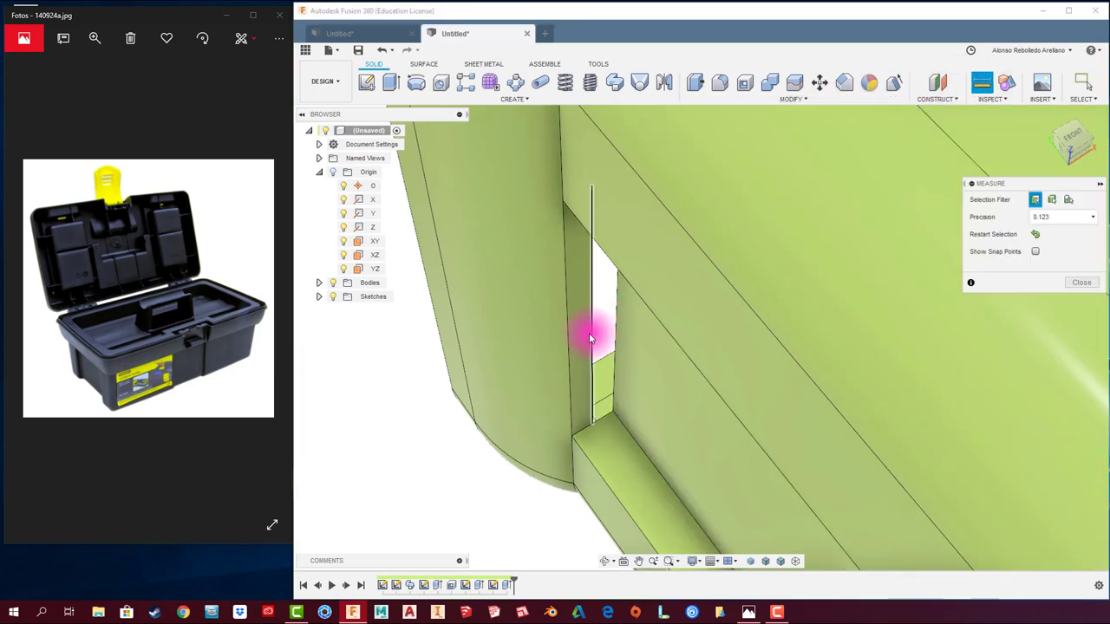
click(588, 330)
click(593, 322)
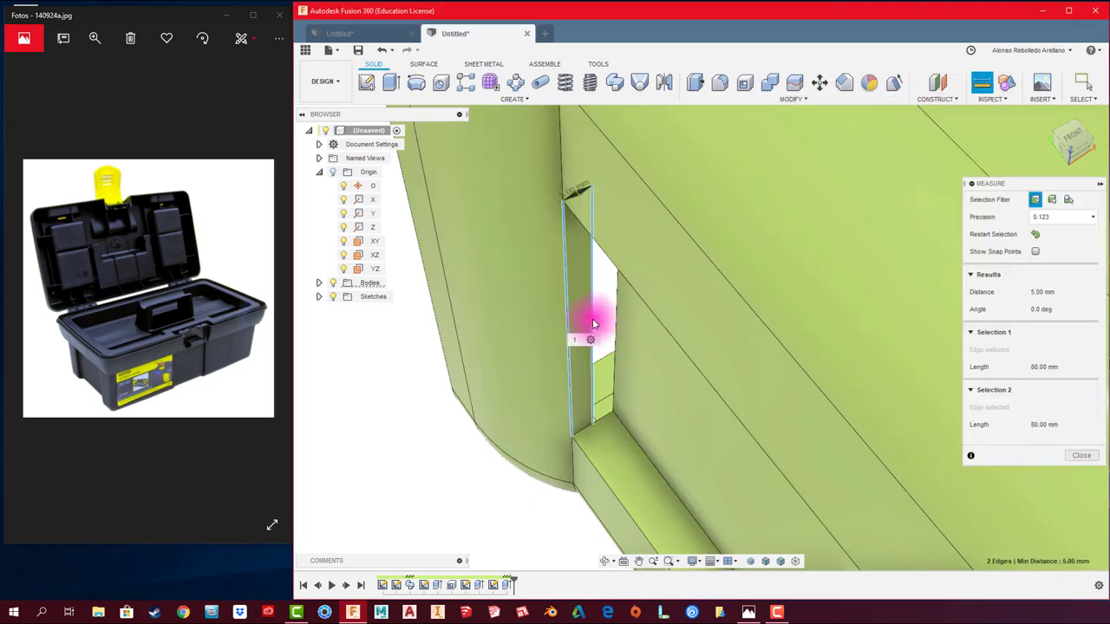
scroll(534, 290, down, 5)
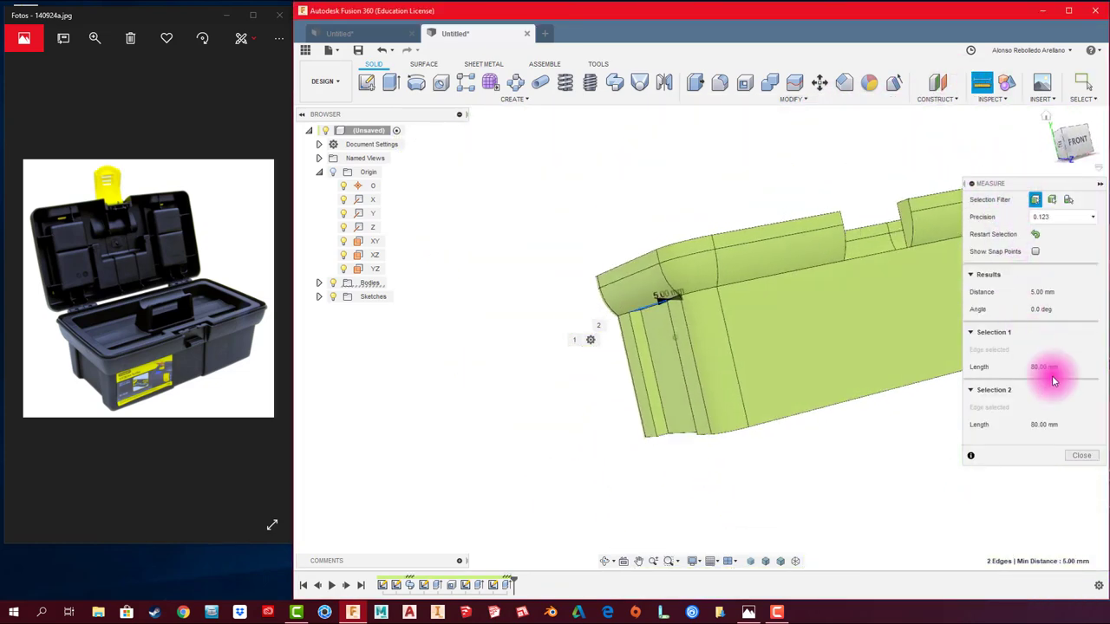
click(1081, 455)
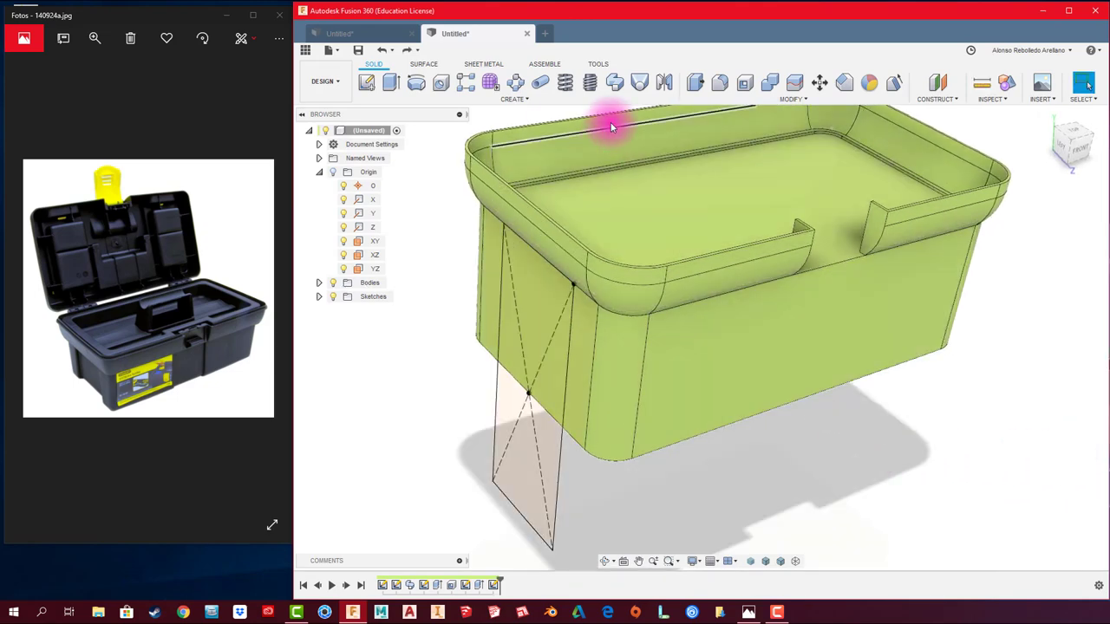
- Cut the upper rectangle profile 5 mm into the end wall and show the origin planes
click(391, 86)
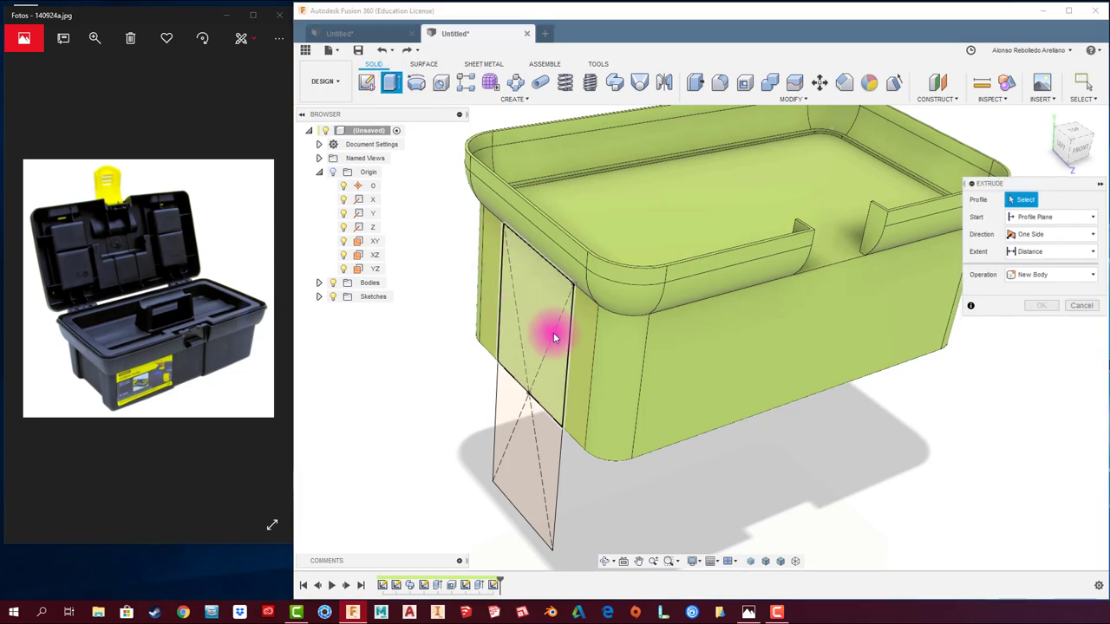
click(546, 342)
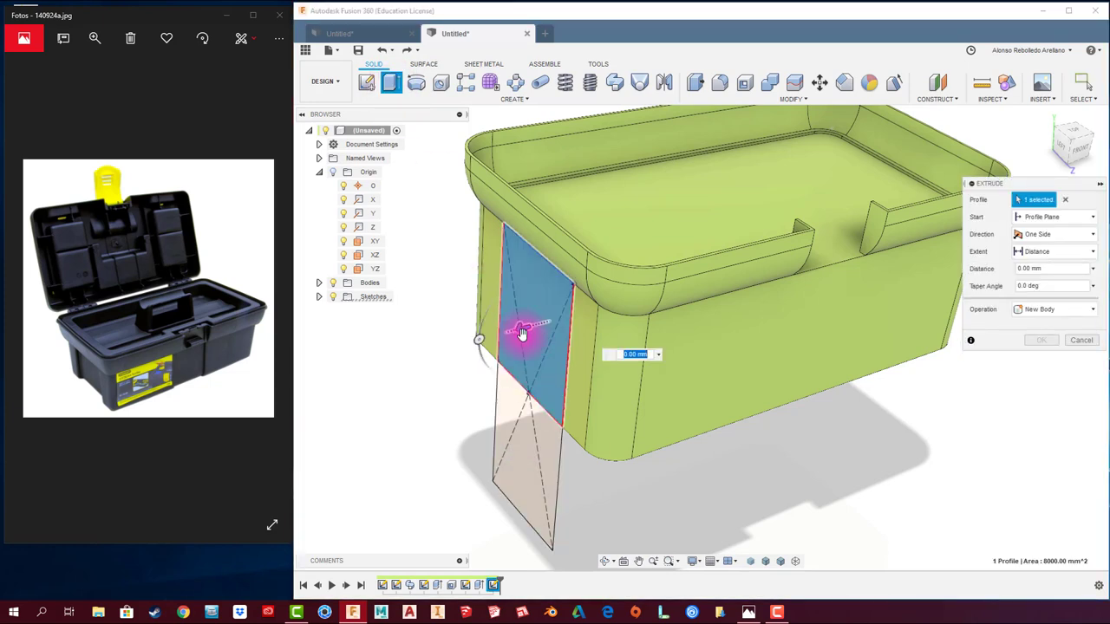
drag(525, 328, 536, 329)
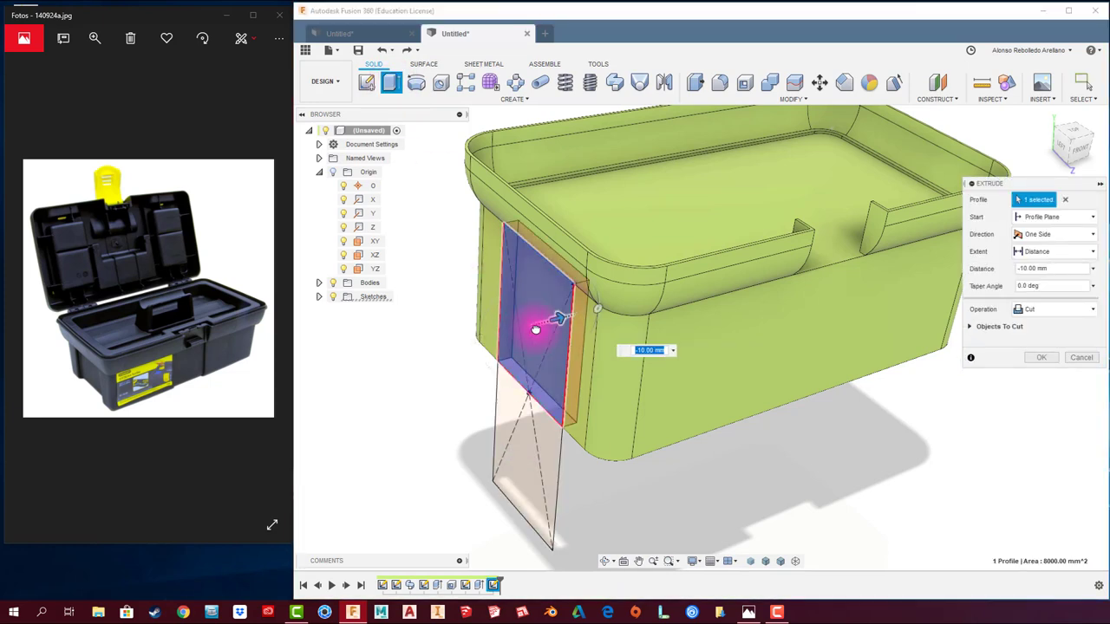
mouse_move(536, 329)
shift+middle_down()
mouse_move(528, 314)
mouse_move(560, 317)
mouse_move(564, 329)
shift+middle_up()
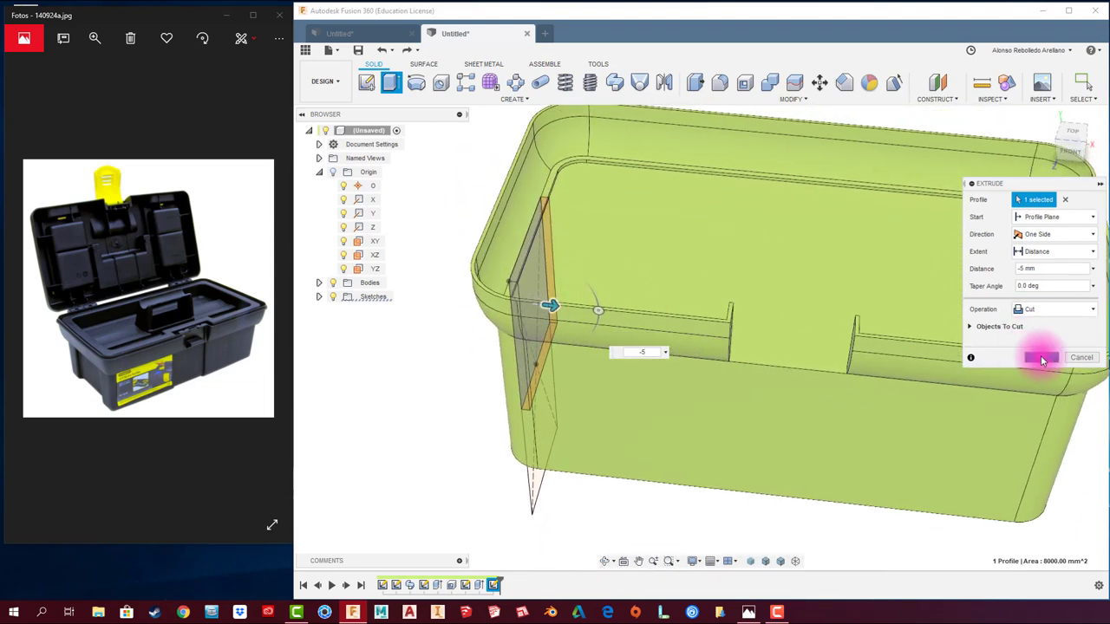
click(1040, 356)
mouse_move(1041, 356)
shift+middle_down()
mouse_move(832, 343)
mouse_move(657, 396)
mouse_move(562, 387)
mouse_move(963, 303)
mouse_move(631, 185)
mouse_move(563, 190)
mouse_move(667, 75)
shift+middle_up()
click(333, 173)
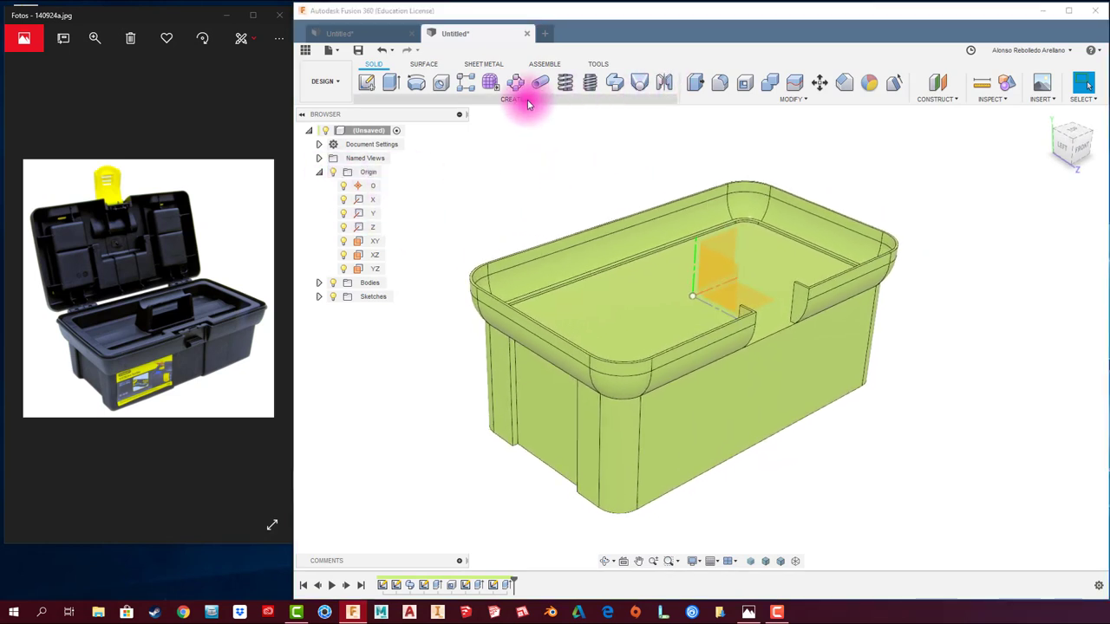
- Mirror the latest cut feature across the YZ plane onto the opposite end of the box
click(664, 82)
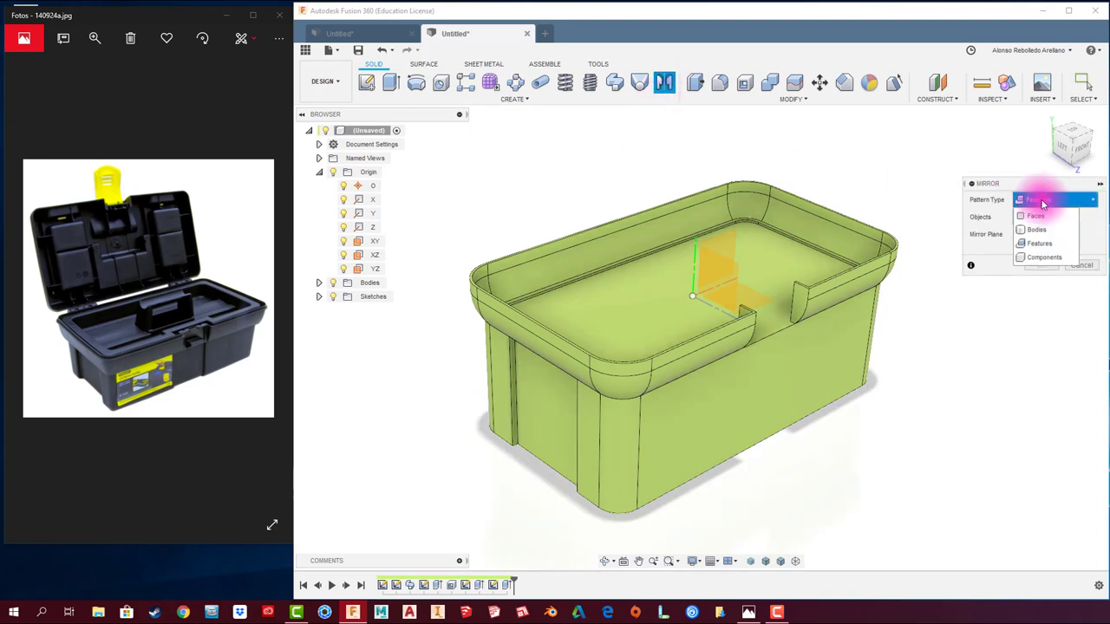
click(510, 586)
click(1045, 234)
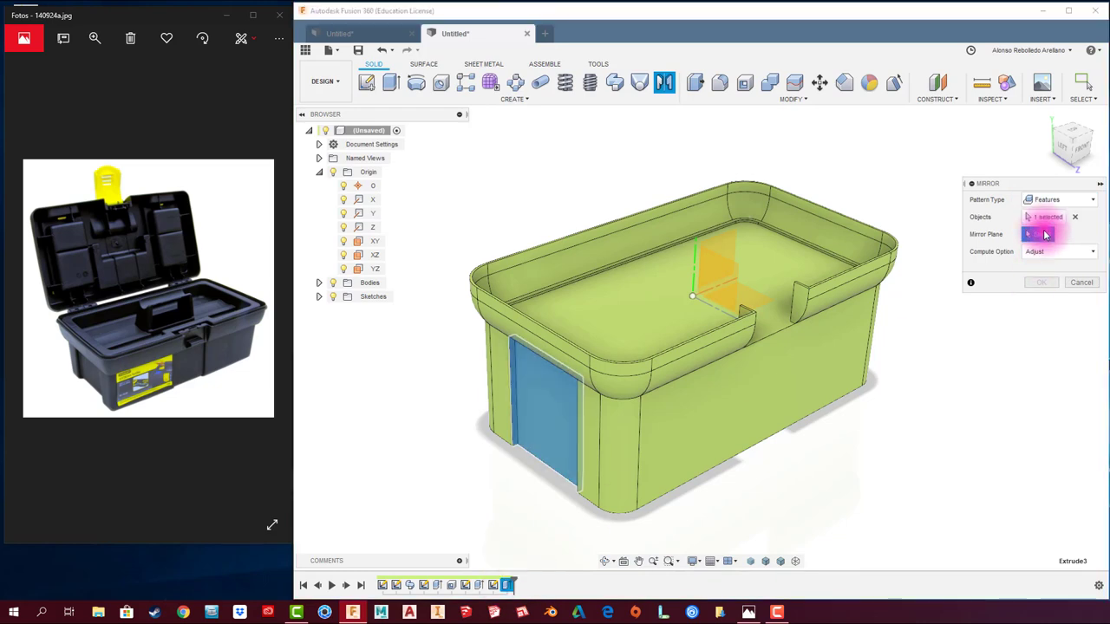
click(718, 275)
mouse_move(719, 272)
shift+middle_down()
mouse_move(763, 315)
mouse_move(739, 335)
shift+middle_up()
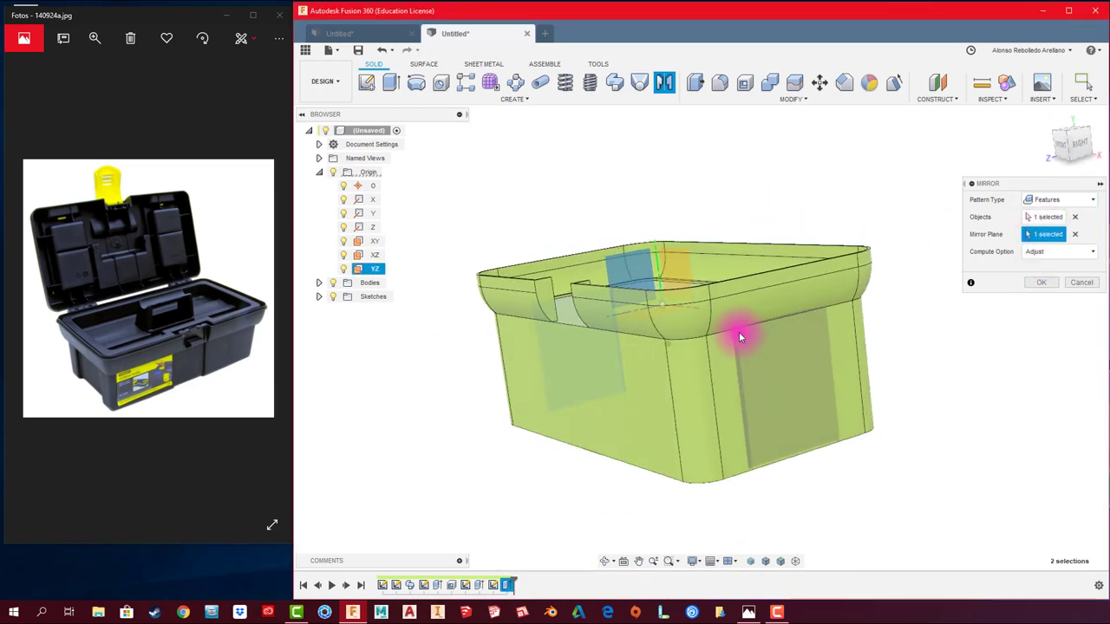
shift+middle_drag(946, 364, 1046, 359)
click(1043, 289)
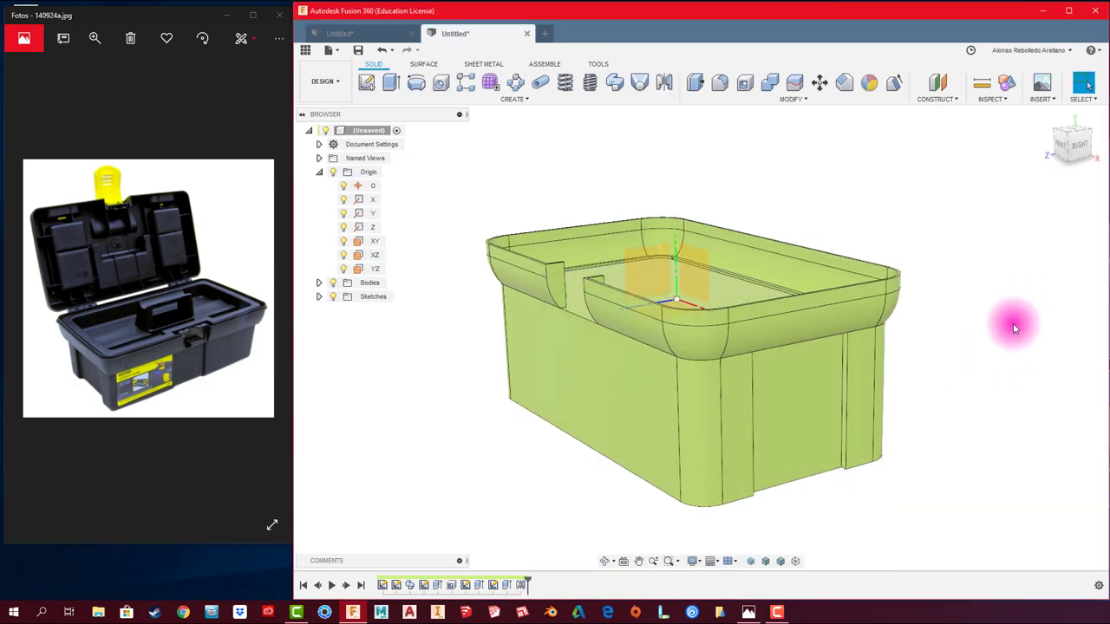
shift+middle_drag(1013, 323, 809, 388)
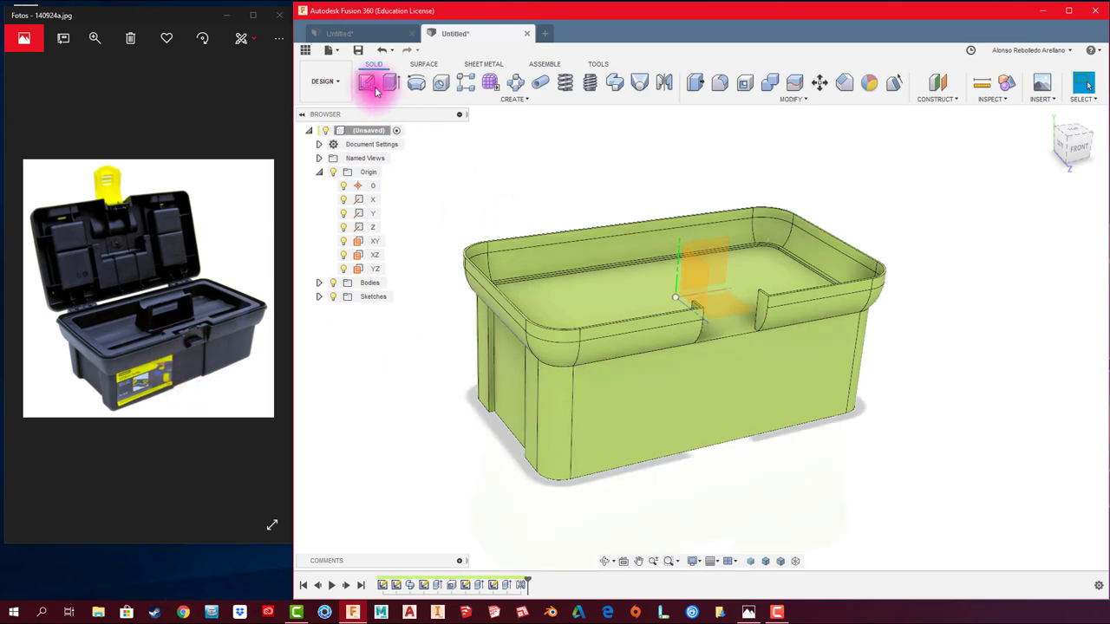
- Draw a 60 mm-wide rectangle on the front face over the notch and finish the sketch
click(734, 390)
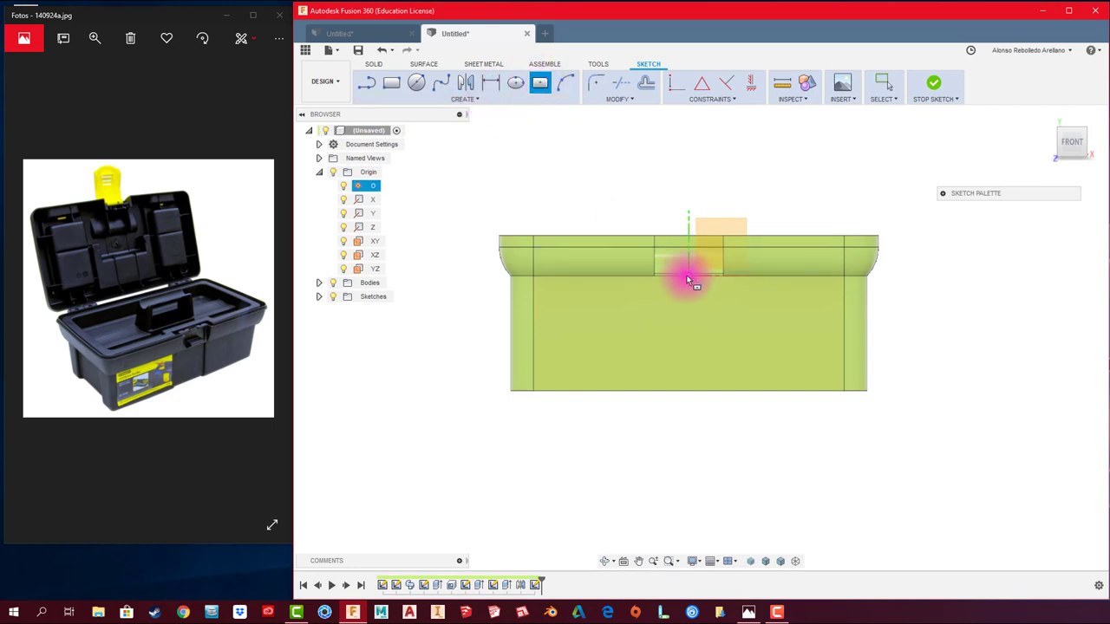
click(686, 391)
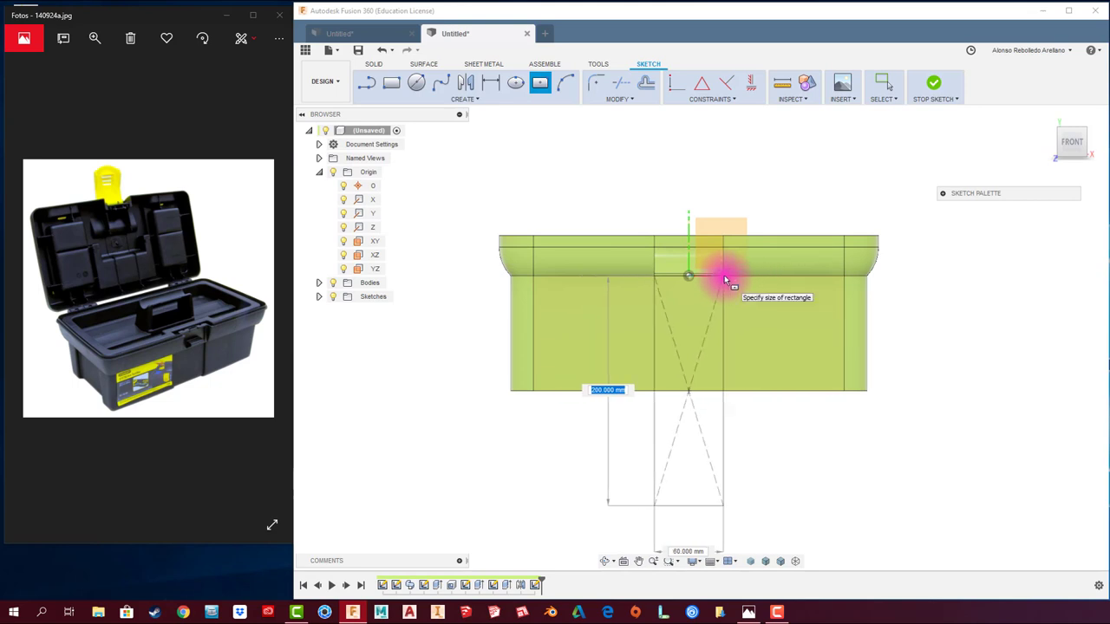
click(724, 275)
shift+middle_drag(750, 375, 527, 384)
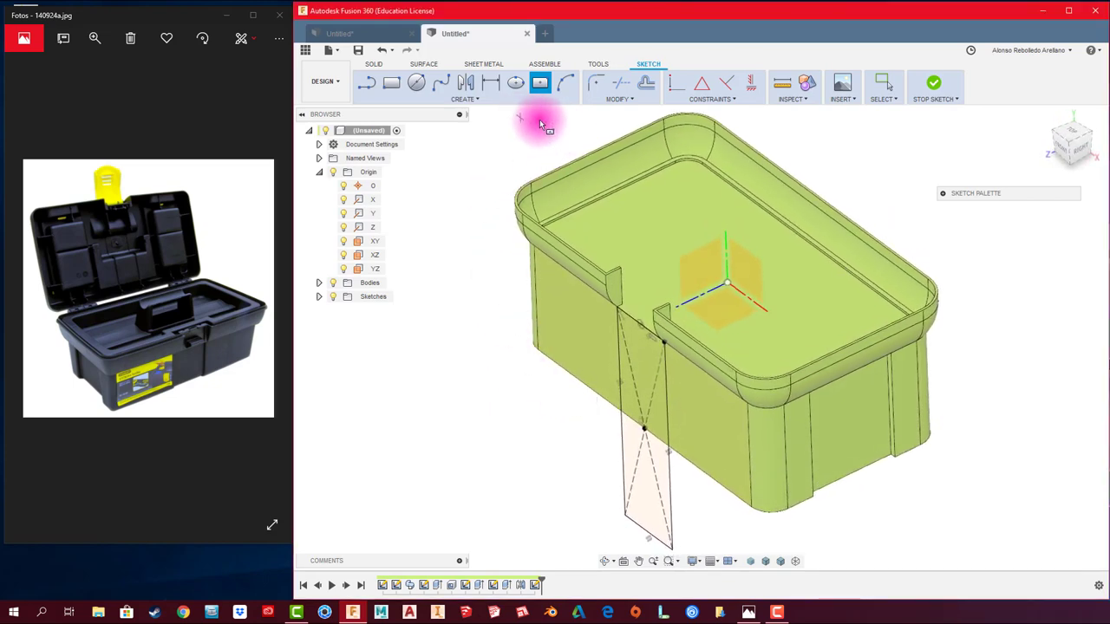
click(934, 89)
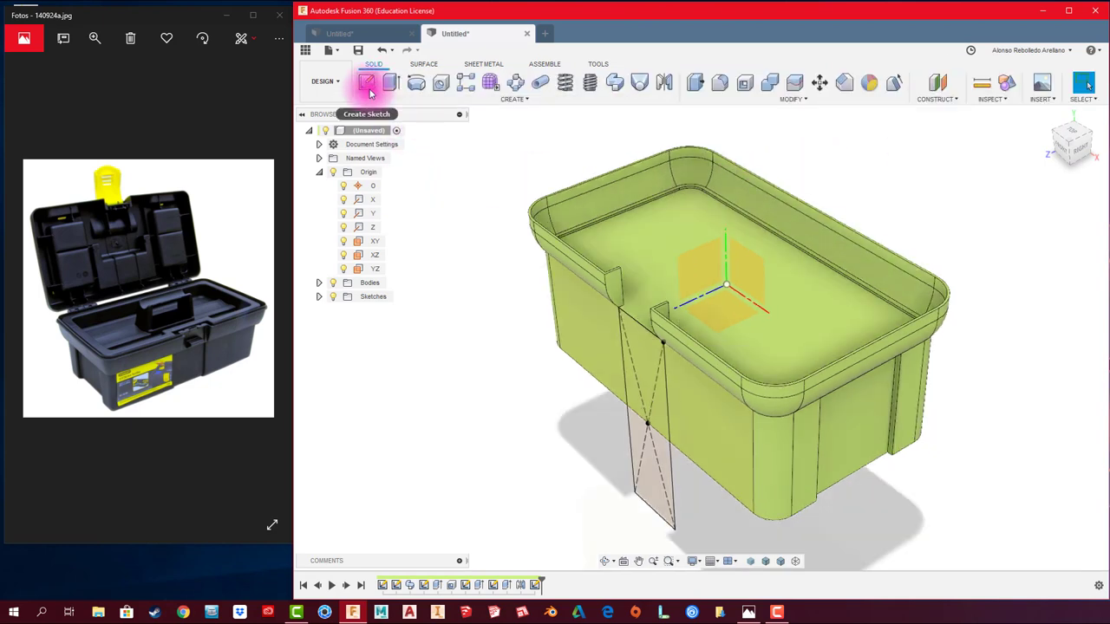
- Extrude both front rectangle profiles -10 mm as a cut, recessing a vertical strip below the notch
key(e)
click(654, 381)
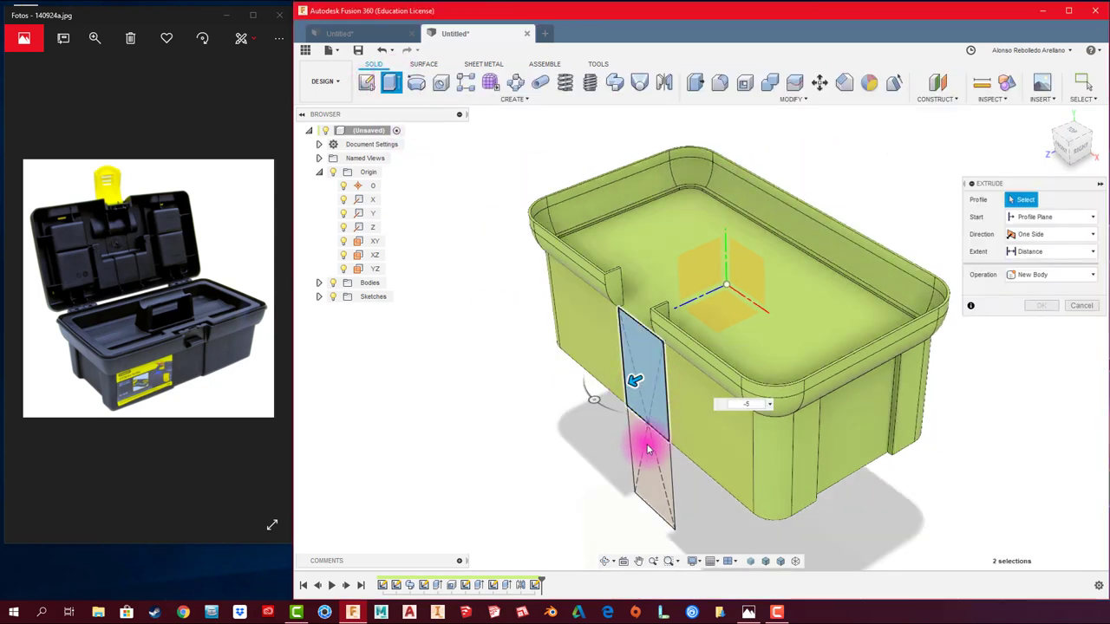
click(650, 441)
drag(637, 471, 658, 458)
text(-5)
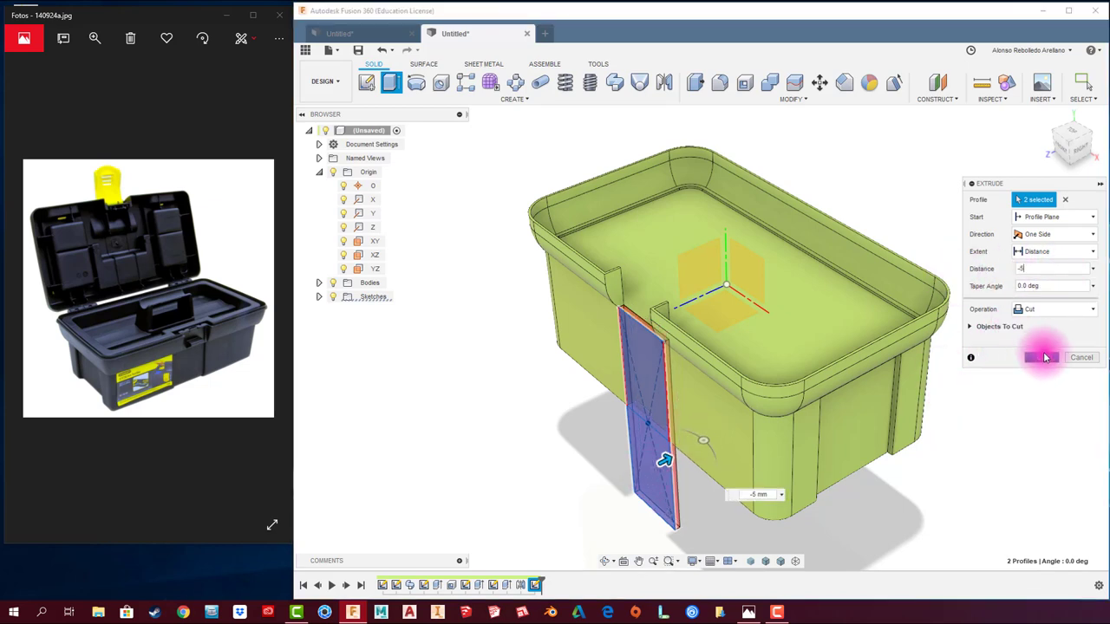
click(1045, 358)
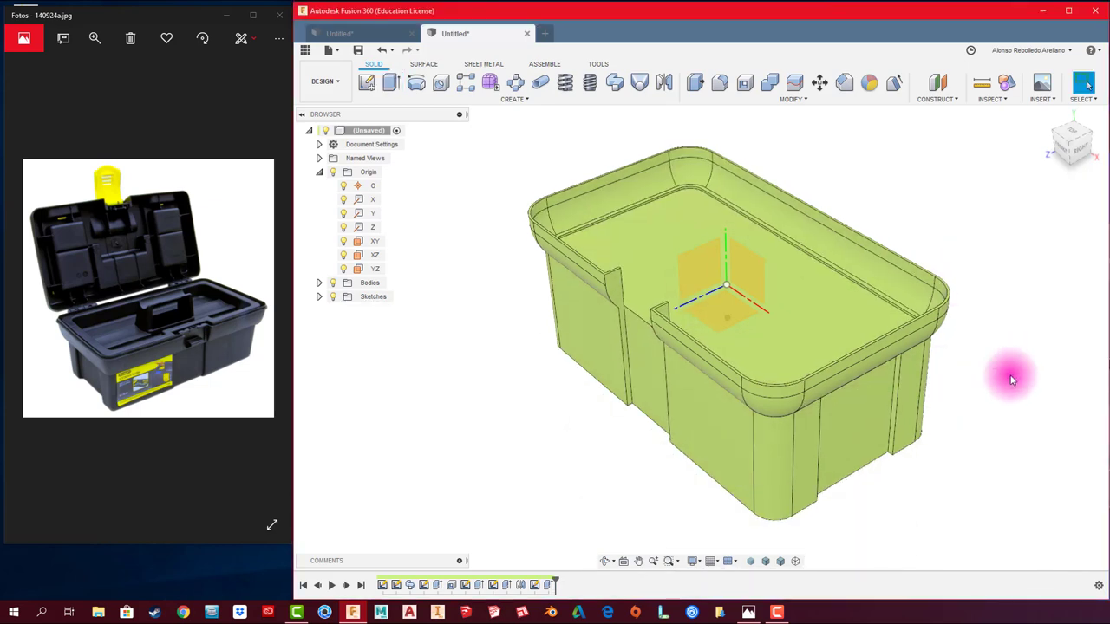
mouse_move(1011, 372)
shift+middle_down()
mouse_move(678, 457)
mouse_move(656, 384)
mouse_move(637, 352)
mouse_move(634, 362)
mouse_move(631, 325)
mouse_move(674, 372)
mouse_move(619, 347)
mouse_move(621, 404)
mouse_move(763, 411)
mouse_move(759, 383)
mouse_move(564, 389)
mouse_move(582, 396)
mouse_move(754, 275)
mouse_move(581, 178)
mouse_move(652, 92)
shift+middle_up()
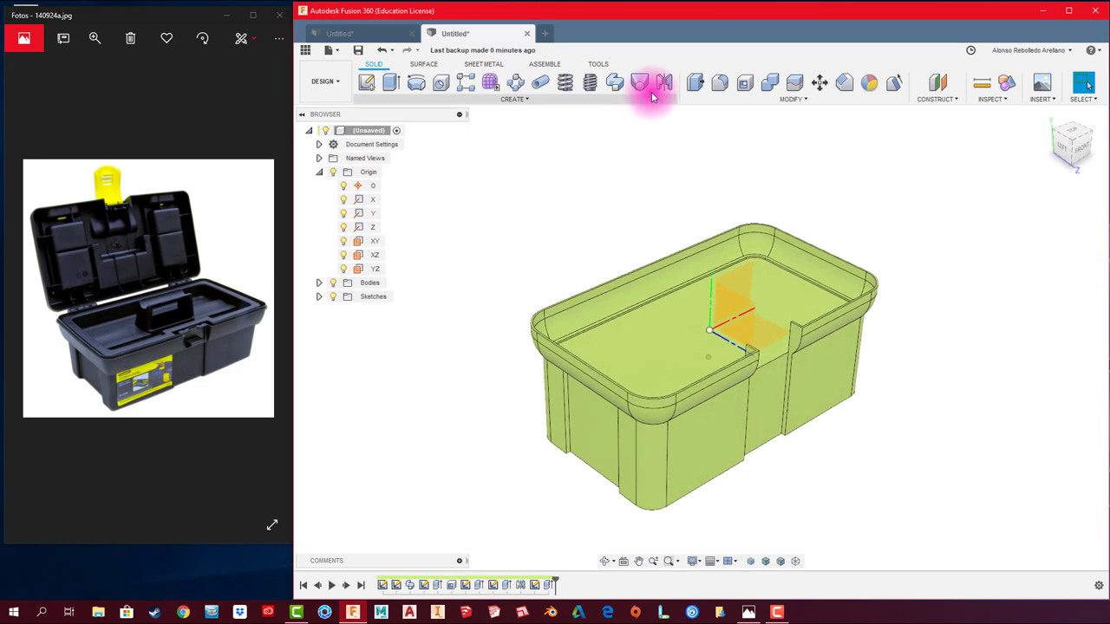
- Mirror the Extrude4 slot cut across the XY plane, replacing a mistaken YZ-plane pick
click(665, 84)
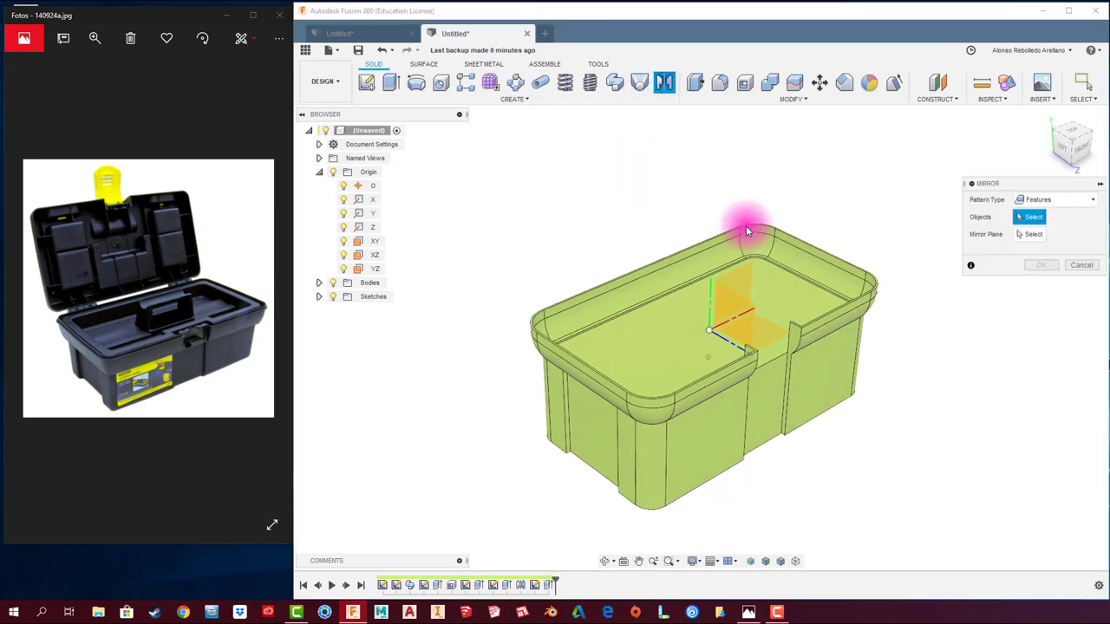
click(549, 586)
click(1039, 236)
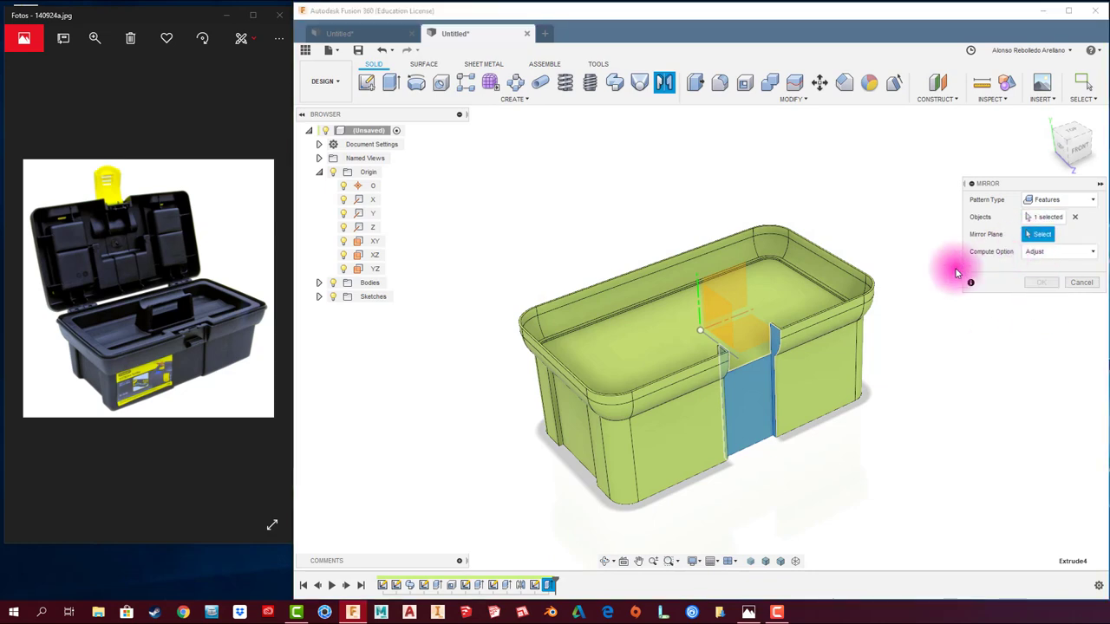
mouse_move(966, 260)
shift+middle_down()
mouse_move(768, 321)
mouse_move(777, 330)
mouse_move(743, 323)
mouse_move(753, 345)
mouse_move(832, 338)
shift+middle_up()
click(748, 315)
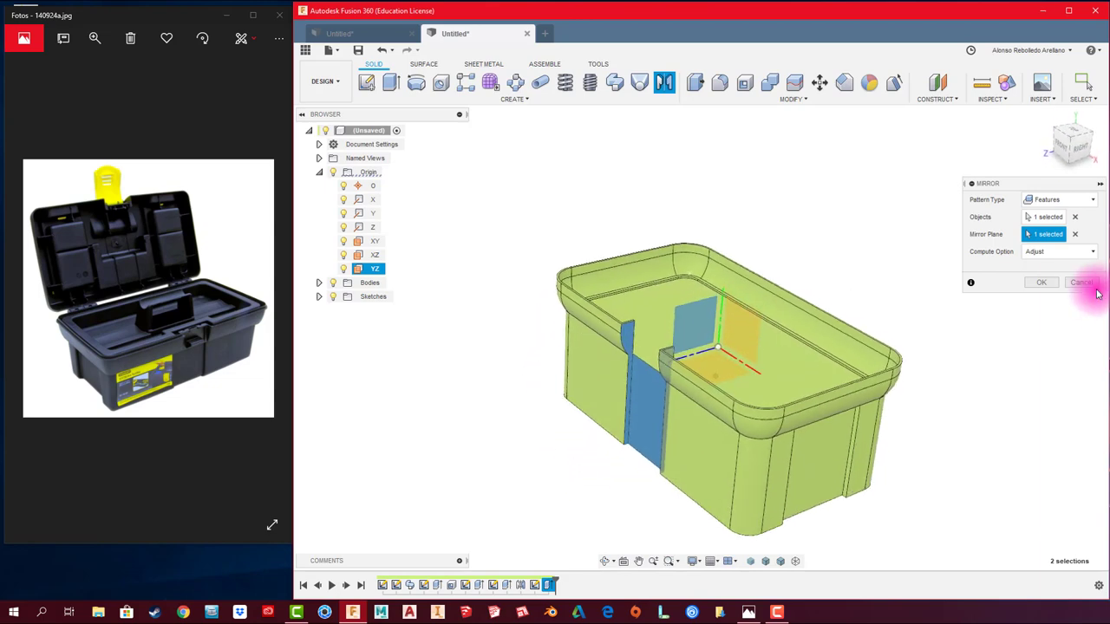
click(1046, 236)
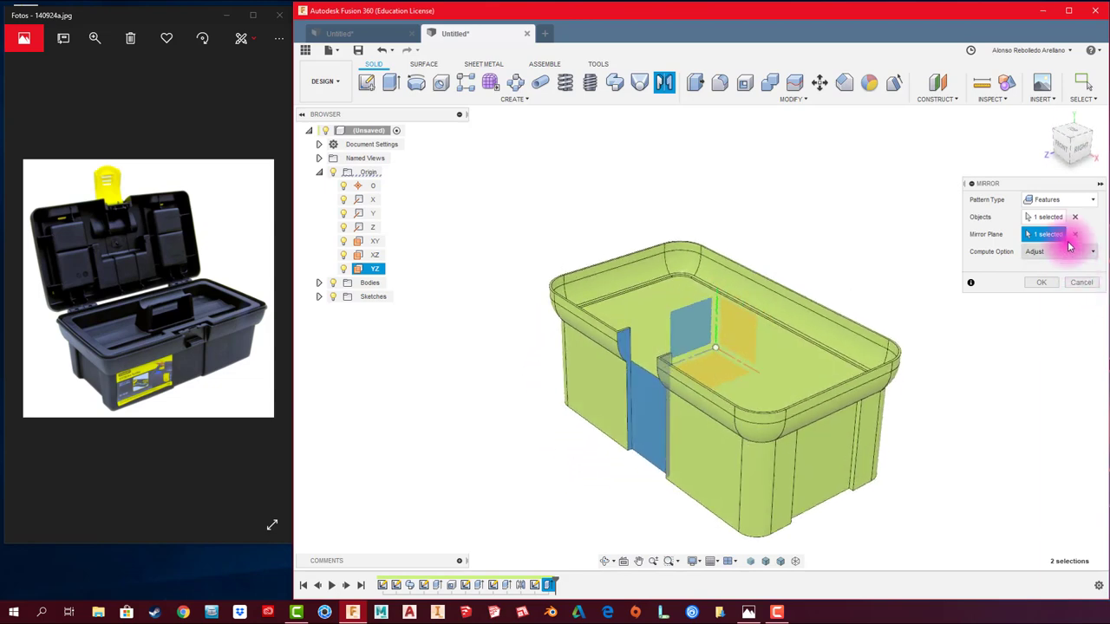
click(751, 349)
shift+middle_drag(751, 349, 979, 321)
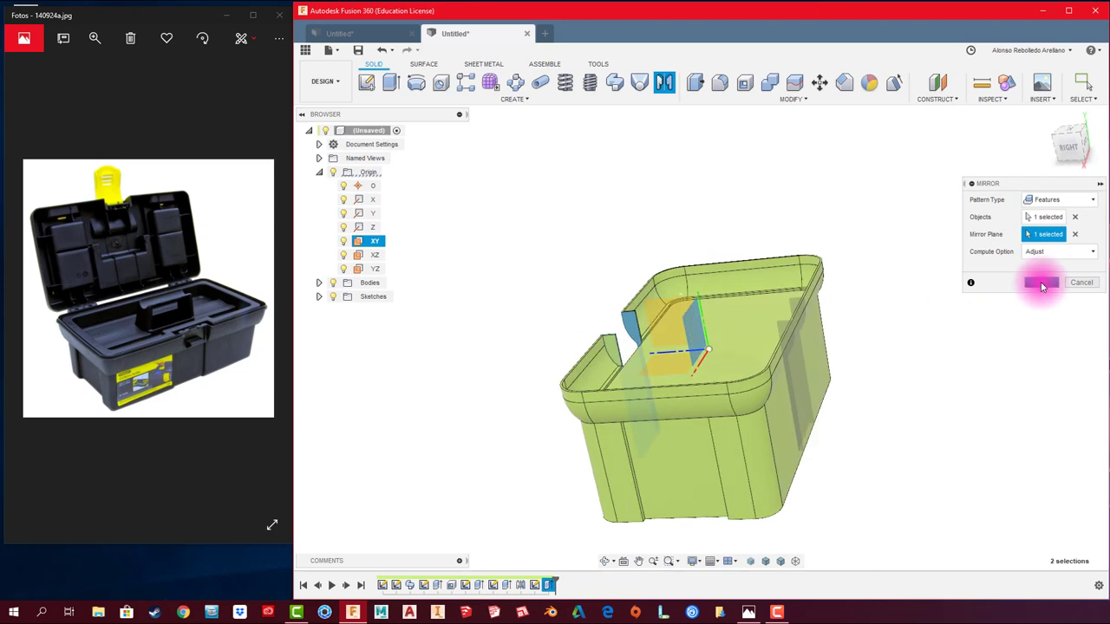
click(1042, 282)
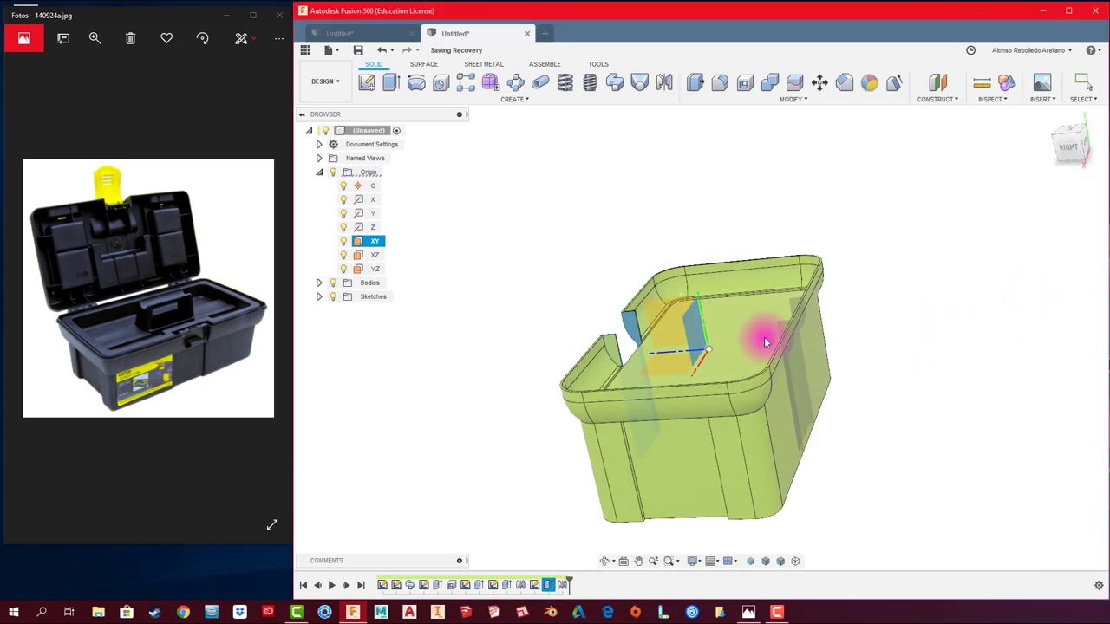
shift+middle_drag(764, 341, 854, 396)
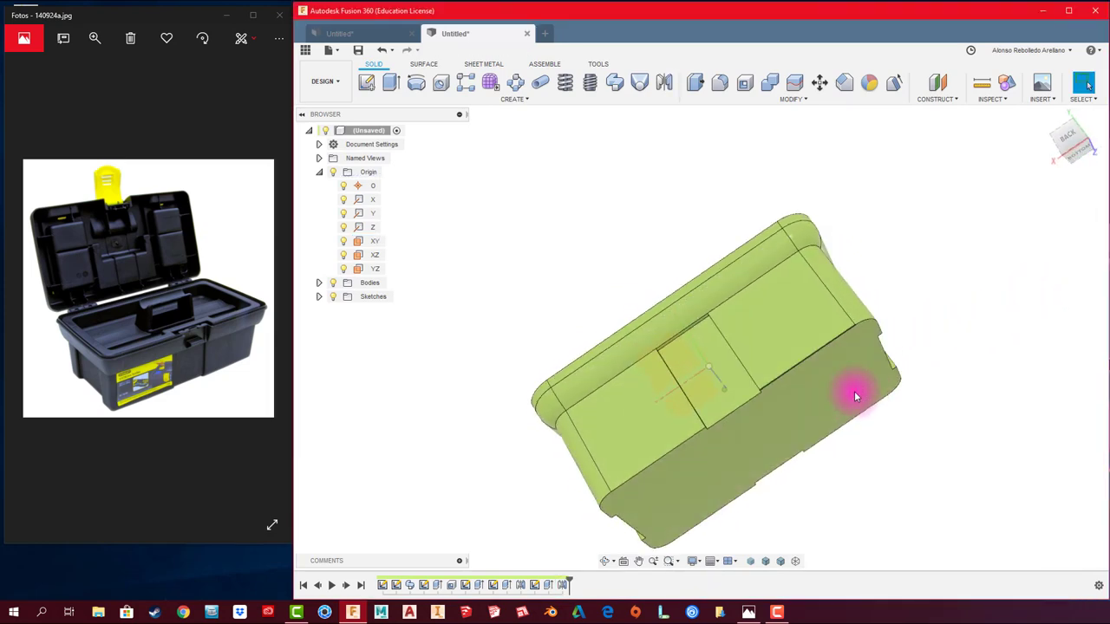
- Fillet the box's bottom front, side and remaining bottom edge chains with a 3 mm radius
mouse_move(854, 395)
shift+middle_down()
mouse_move(636, 473)
mouse_move(597, 460)
mouse_move(726, 476)
mouse_move(700, 393)
mouse_move(748, 381)
mouse_move(571, 224)
mouse_move(708, 136)
shift+middle_up()
click(720, 83)
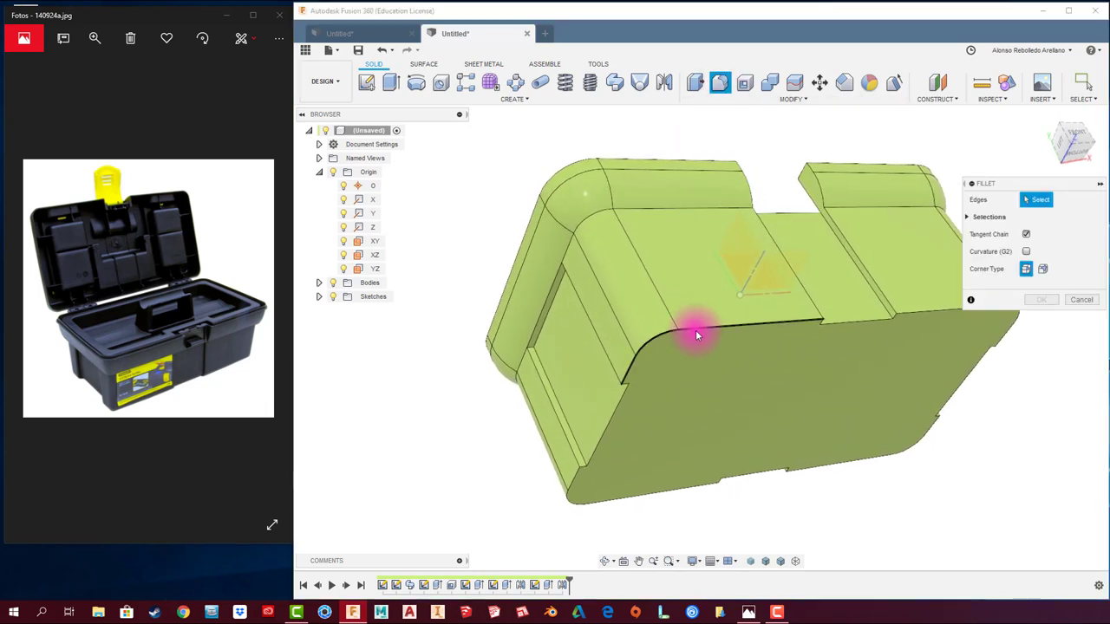
click(696, 333)
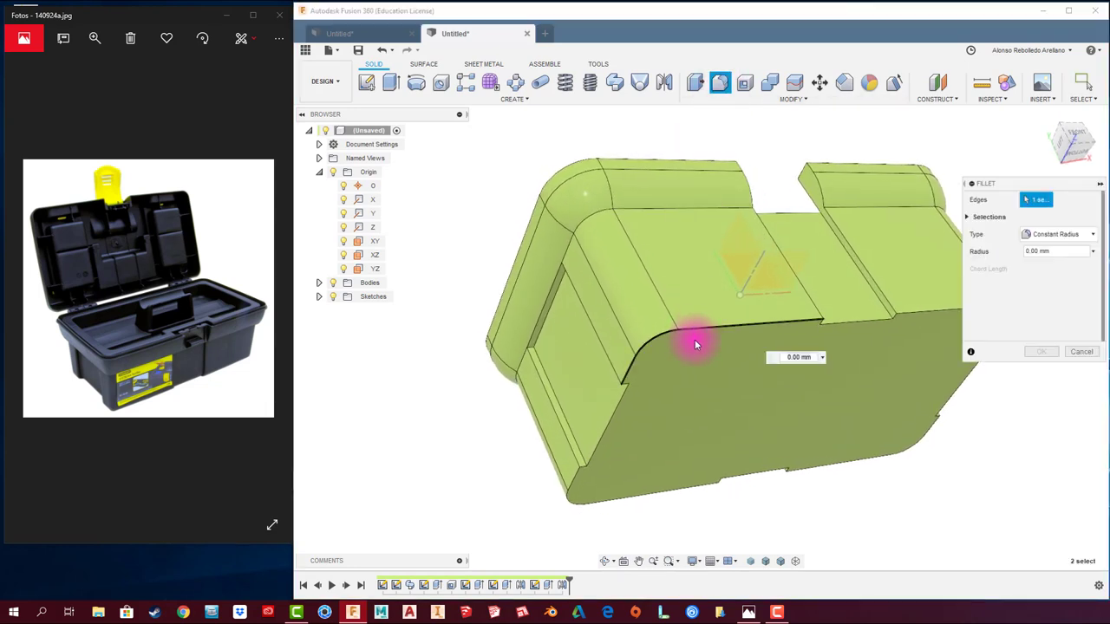
click(854, 469)
click(911, 312)
scroll(709, 365, up, 2)
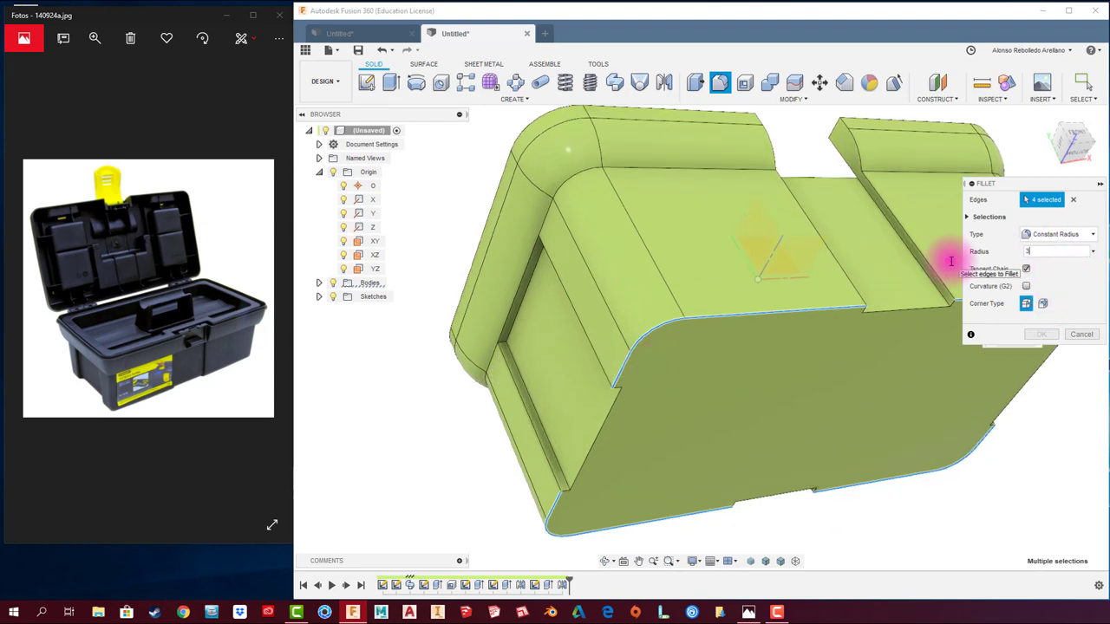
click(1033, 340)
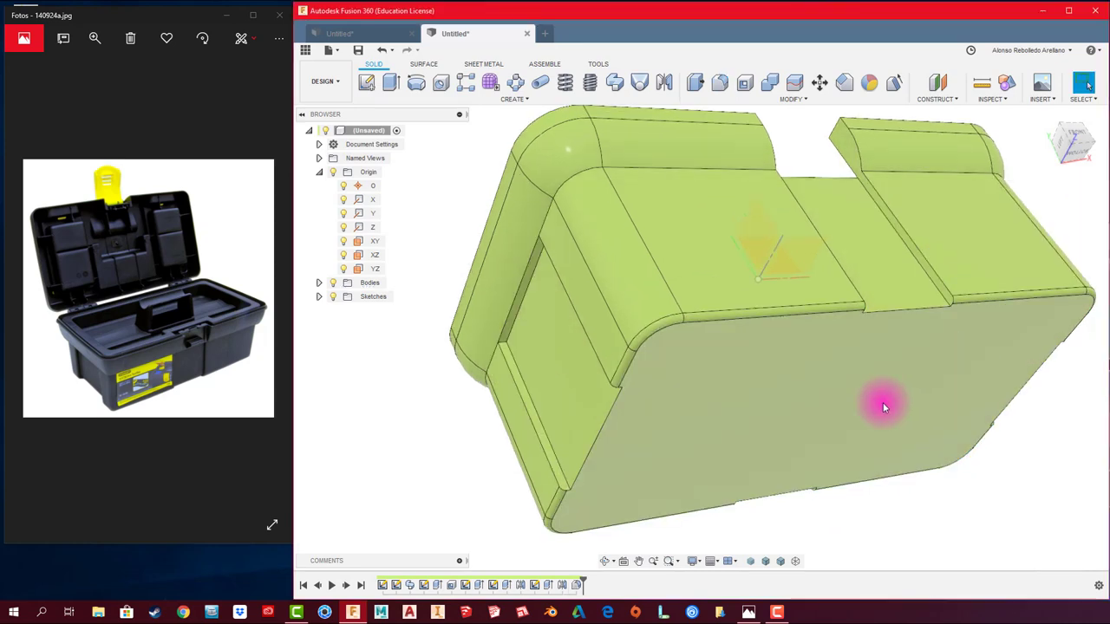
mouse_move(669, 402)
shift+middle_down()
mouse_move(669, 384)
mouse_move(639, 384)
mouse_move(635, 392)
mouse_move(733, 379)
mouse_move(734, 367)
mouse_move(646, 267)
mouse_move(704, 307)
mouse_move(730, 379)
mouse_move(701, 369)
mouse_move(619, 390)
mouse_move(617, 425)
mouse_move(645, 121)
shift+middle_up()
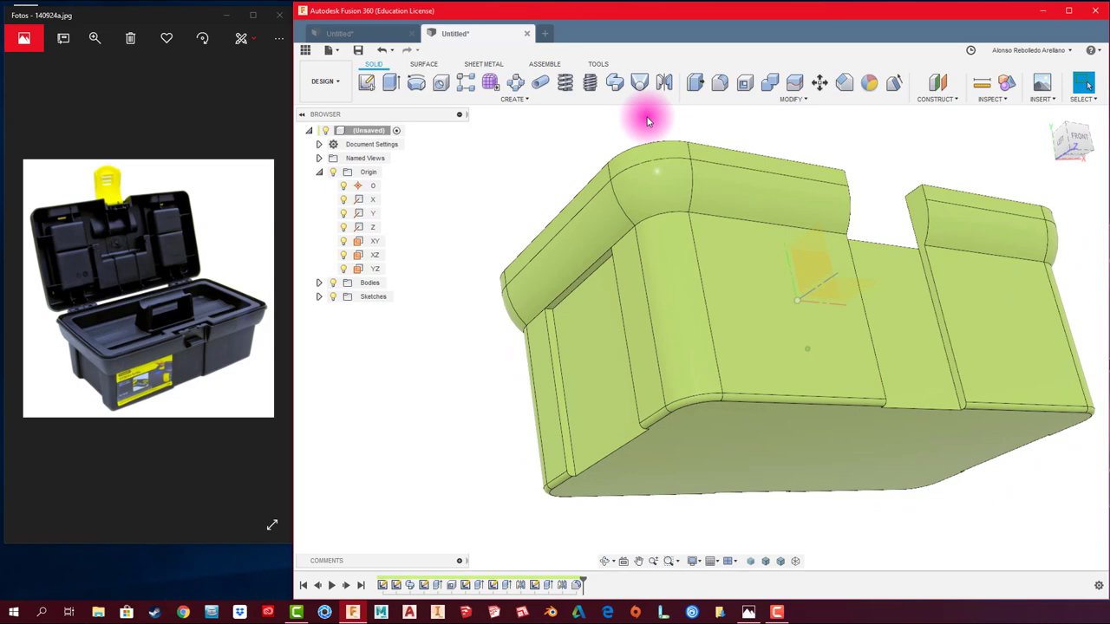
- Begin a 3 mm fillet by selecting the front wall's vertical slot and rib edges
click(722, 84)
scroll(564, 370, up, 2)
click(545, 367)
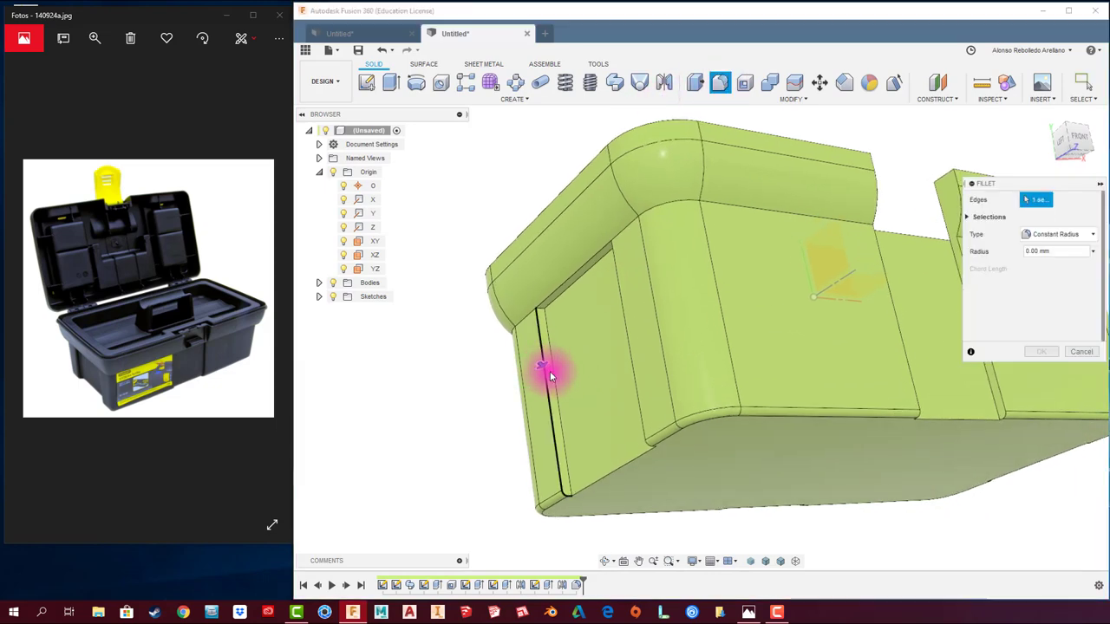
click(632, 364)
shift+middle_drag(632, 364, 840, 371)
click(840, 372)
click(738, 345)
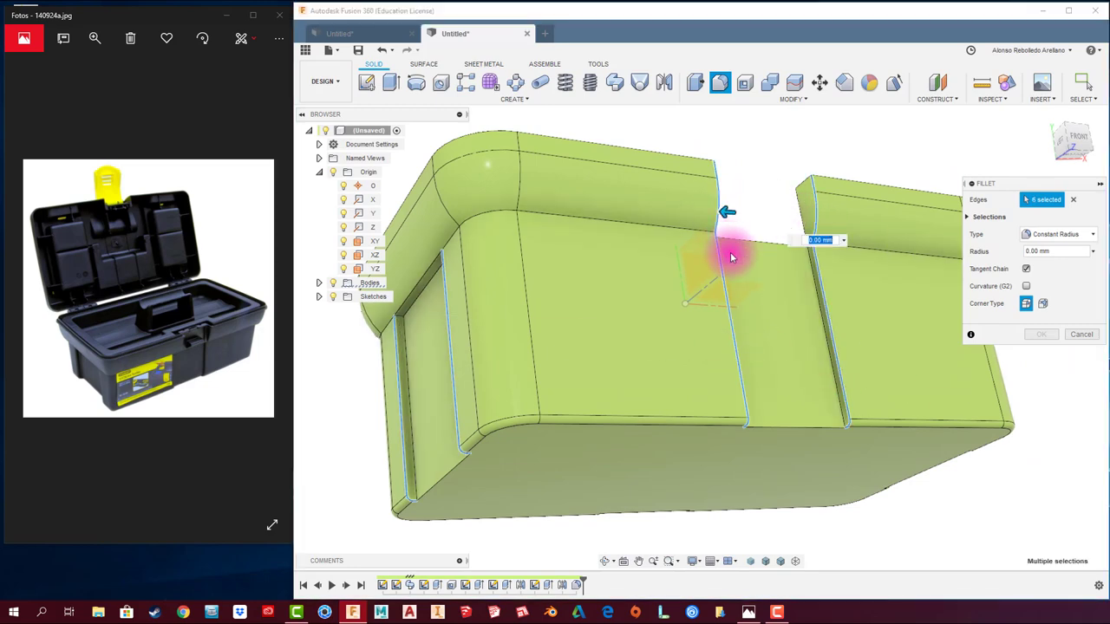
- Add the right-side and back slot edges and apply the 3 mm fillet
mouse_move(731, 256)
shift+middle_down()
mouse_move(723, 279)
mouse_move(537, 286)
shift+middle_up()
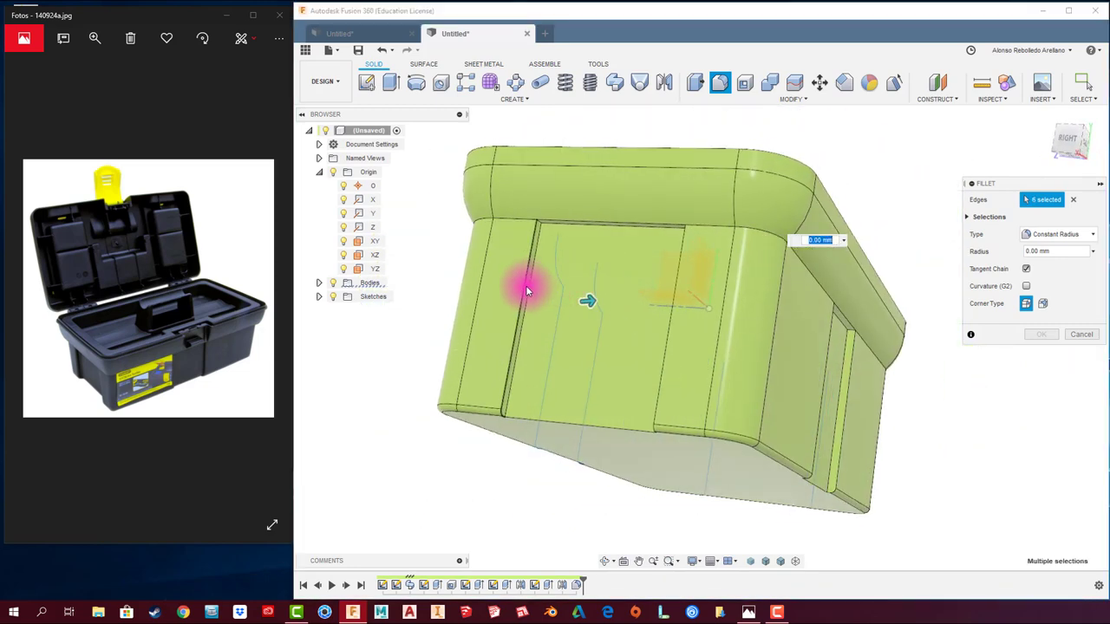
click(526, 288)
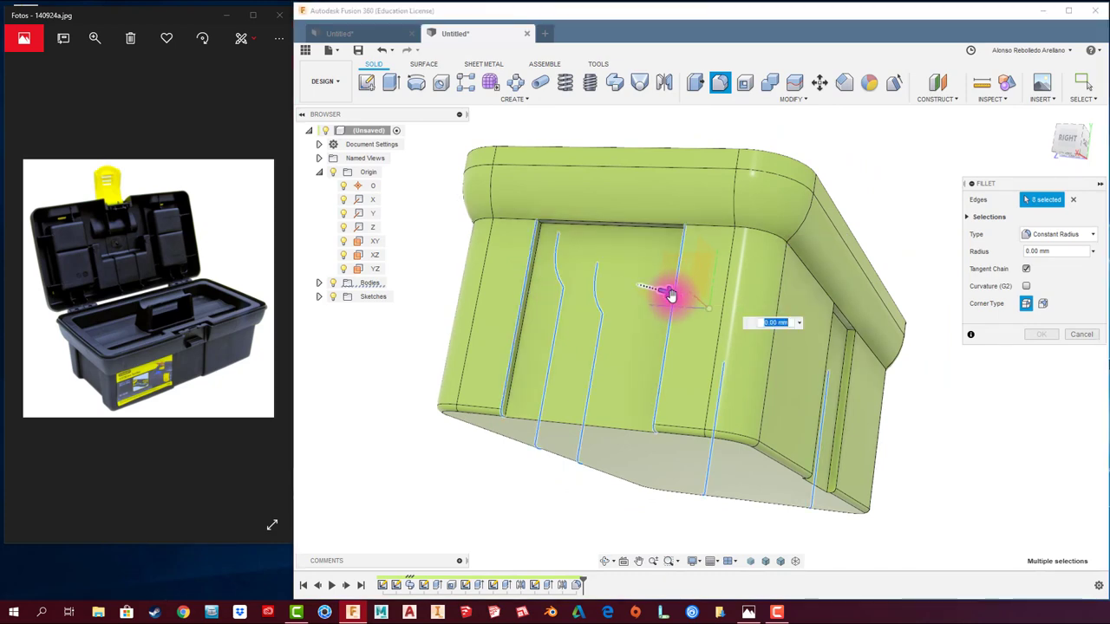
mouse_move(670, 295)
shift+middle_down()
mouse_move(691, 310)
mouse_move(626, 333)
shift+middle_up()
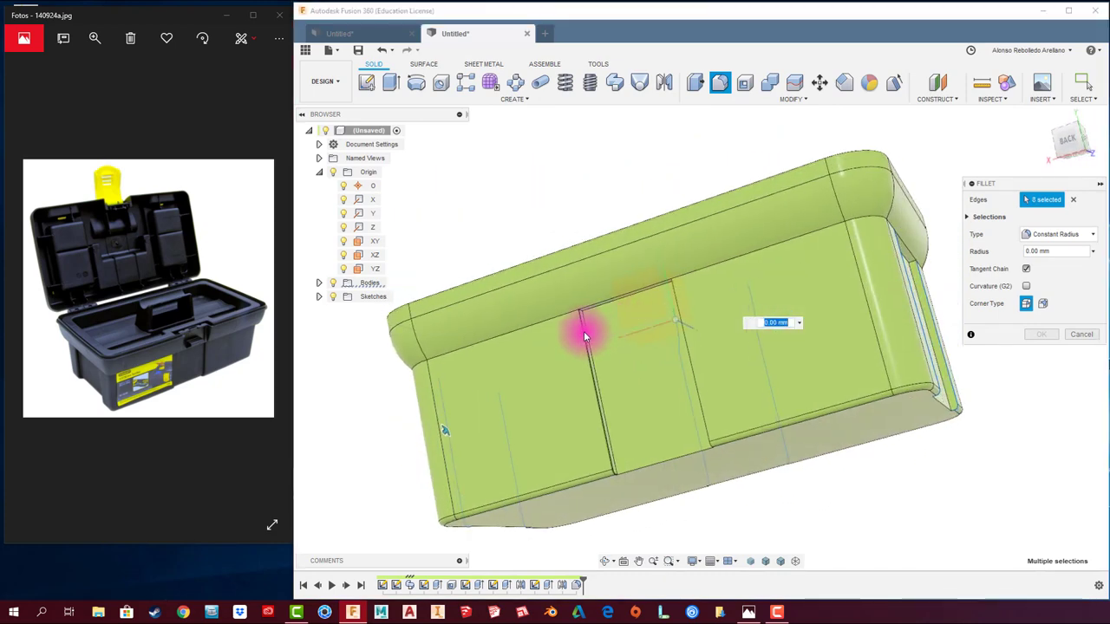
click(583, 332)
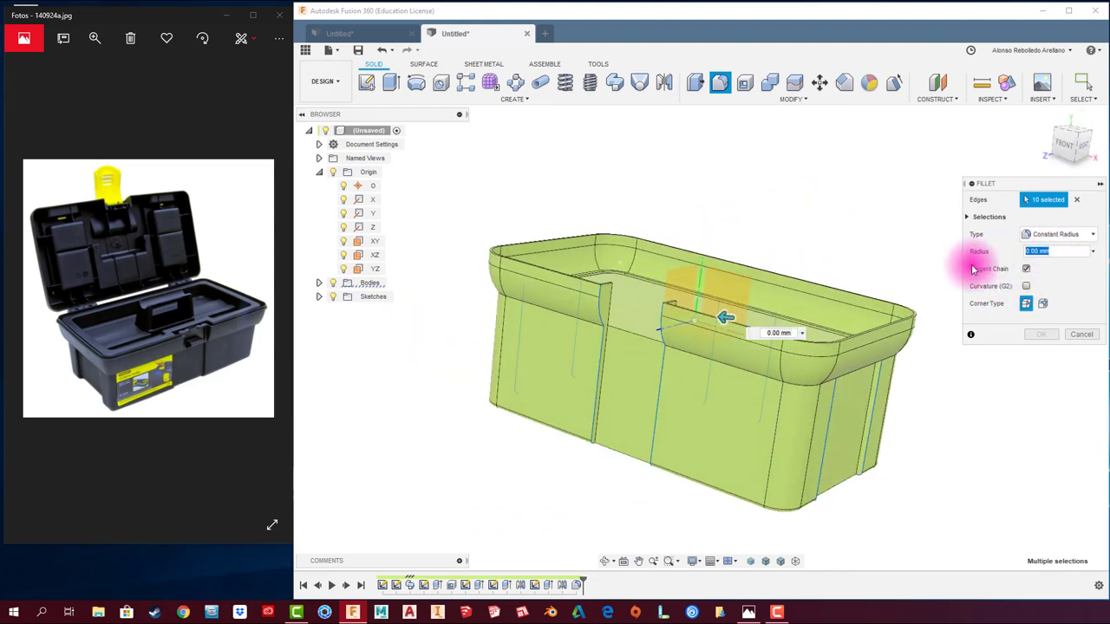
click(1057, 251)
text(3)
mouse_move(925, 376)
shift+middle_down()
mouse_move(691, 414)
mouse_move(831, 390)
mouse_move(1015, 335)
mouse_move(1003, 290)
mouse_move(1039, 250)
shift+middle_up()
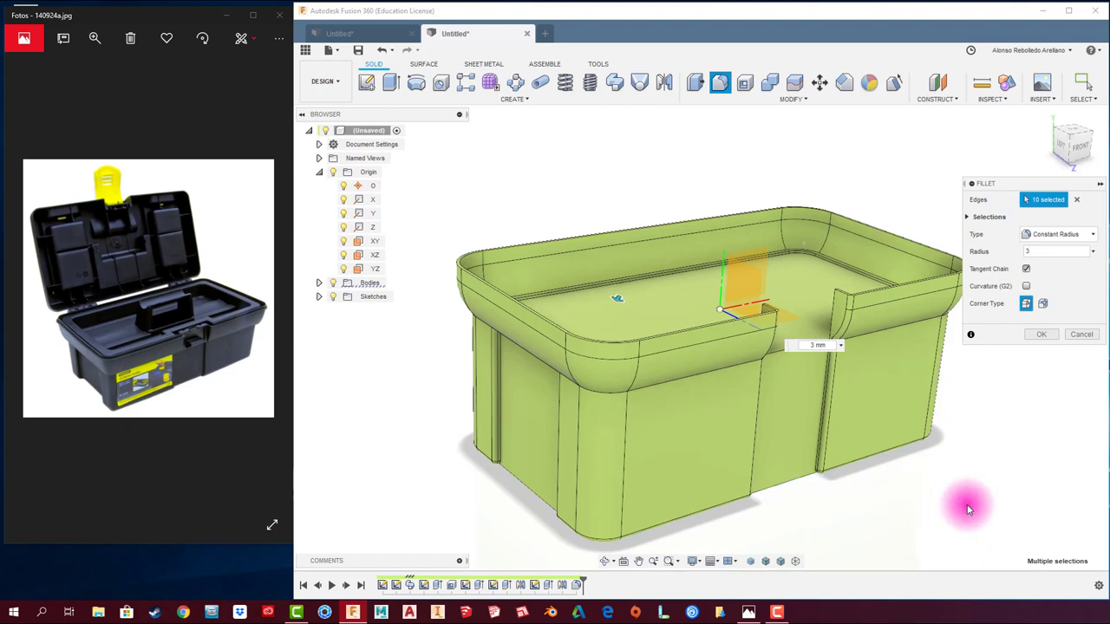
shift+middle_drag(968, 510, 959, 497)
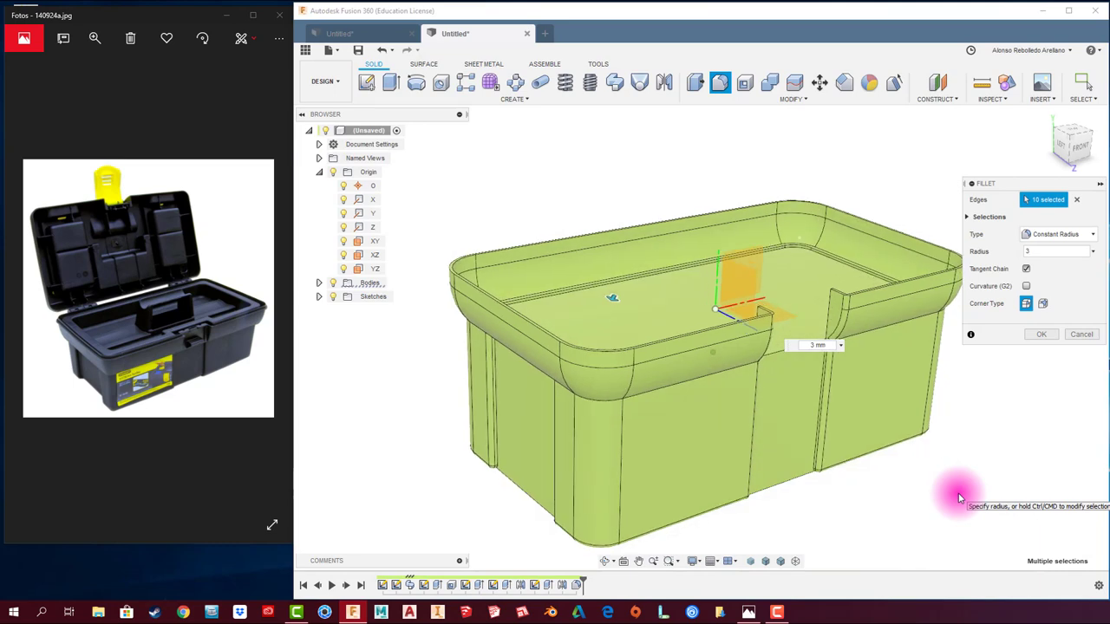
click(1047, 341)
mouse_move(1044, 345)
shift+middle_down()
mouse_move(1011, 393)
mouse_move(706, 330)
mouse_move(780, 329)
mouse_move(701, 291)
mouse_move(715, 243)
shift+middle_up()
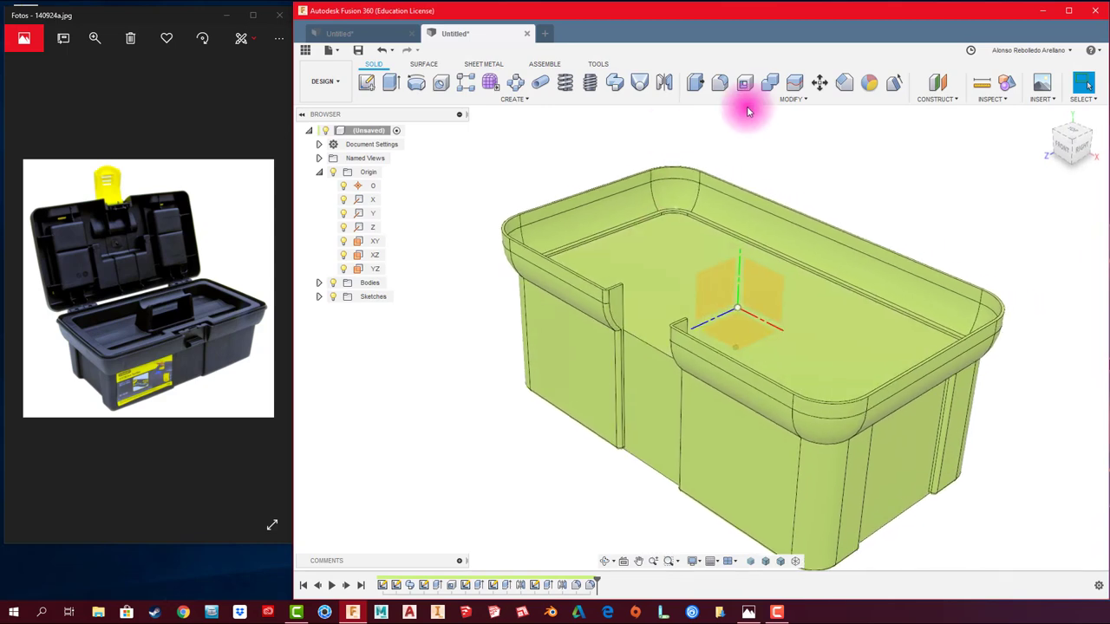
- Shell the box with the top face removed and a 1.25 mm inside thickness
click(743, 82)
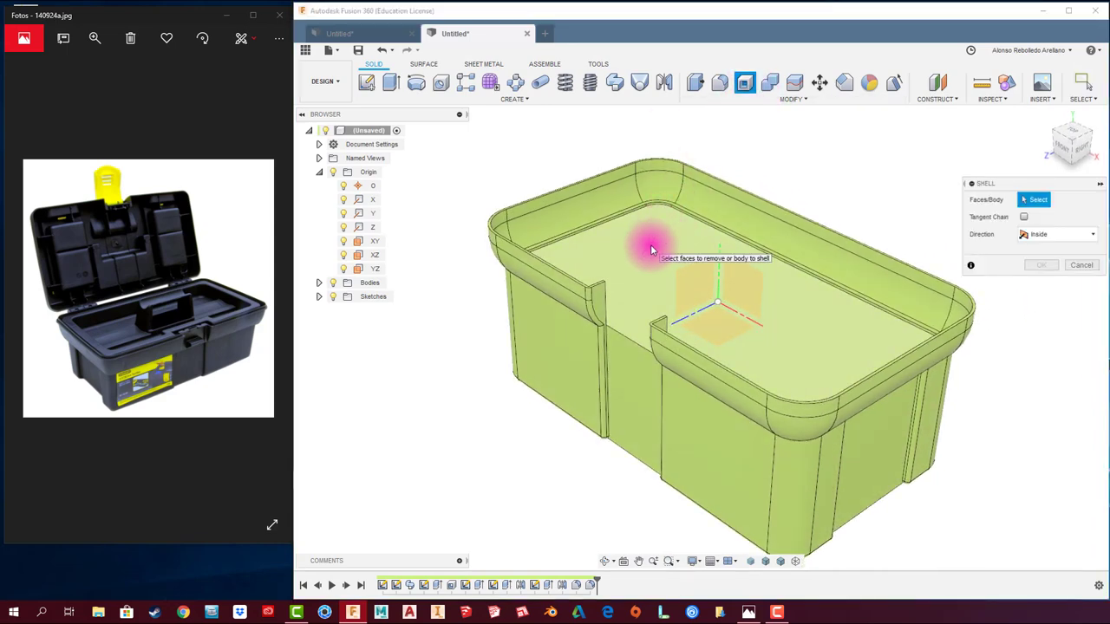
click(652, 250)
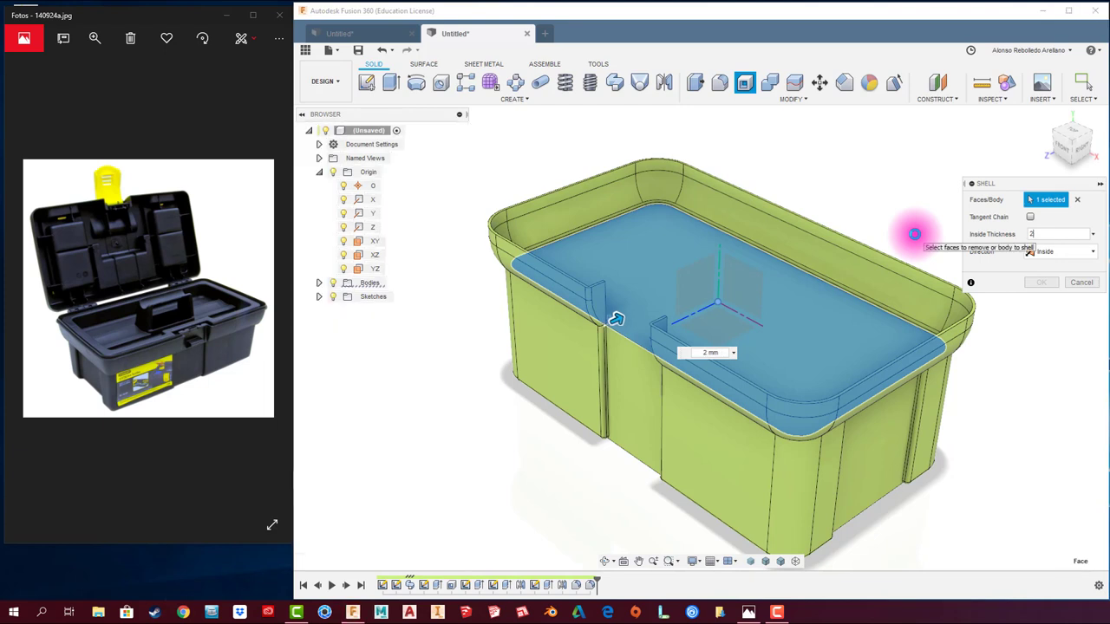
shift+middle_drag(609, 338, 633, 277)
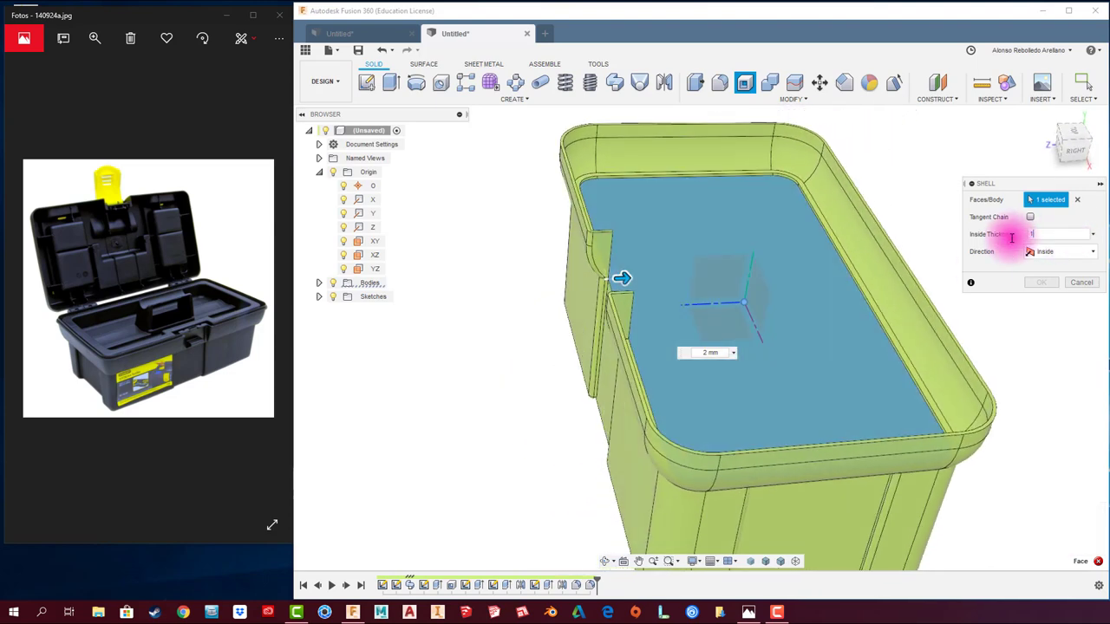
text(.25)
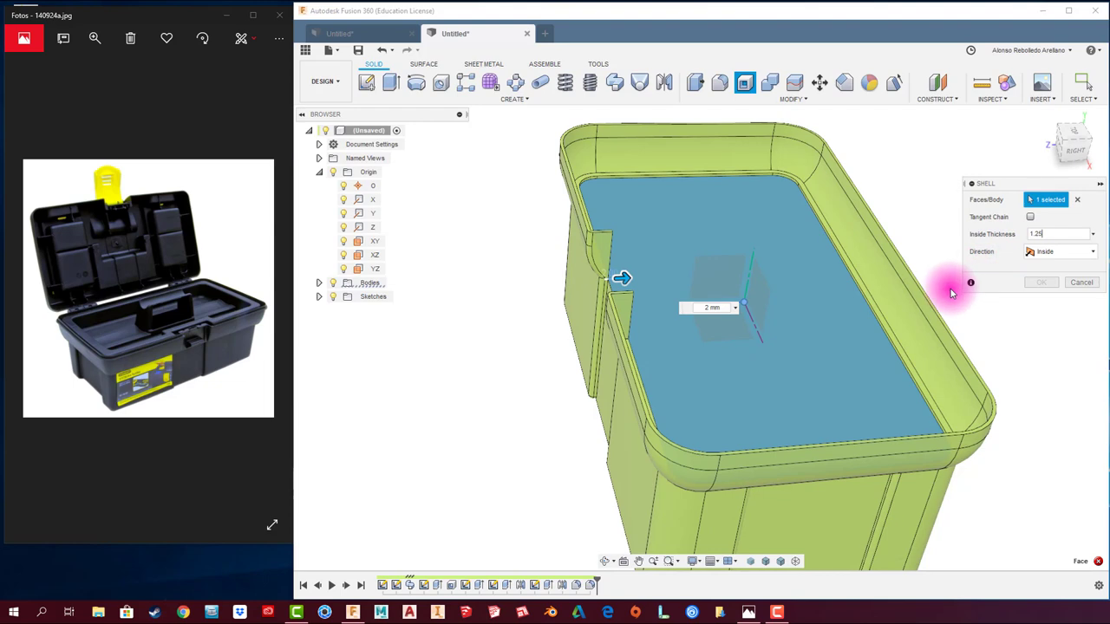
key(Return)
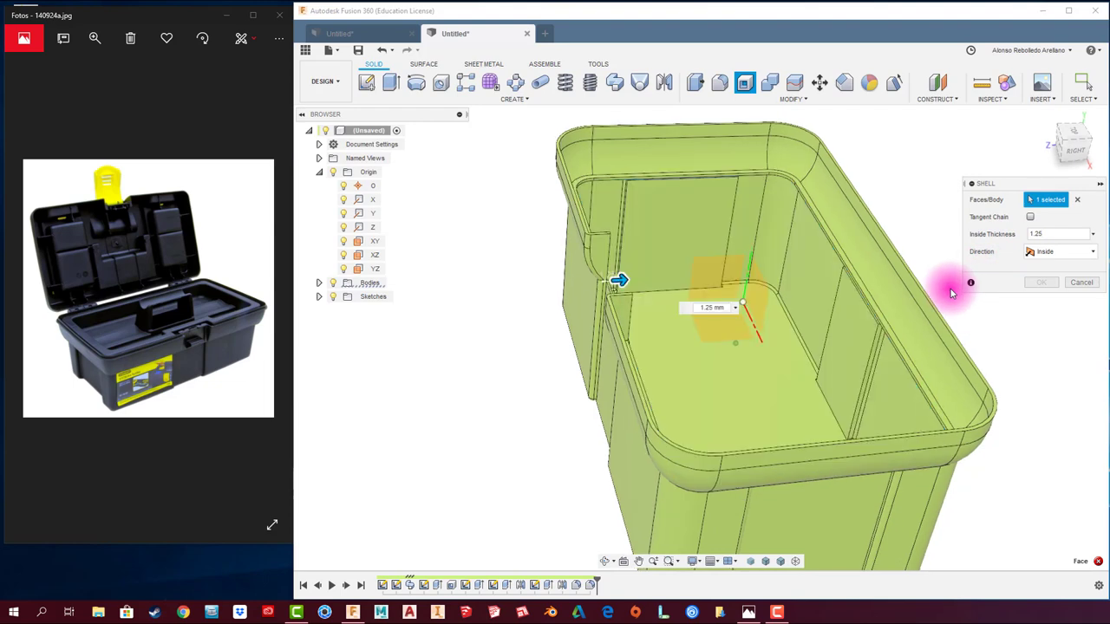
- Check the shelled front wall and rim up close, then apply the shell
mouse_move(921, 290)
shift+middle_down()
mouse_move(774, 316)
mouse_move(792, 303)
shift+middle_up()
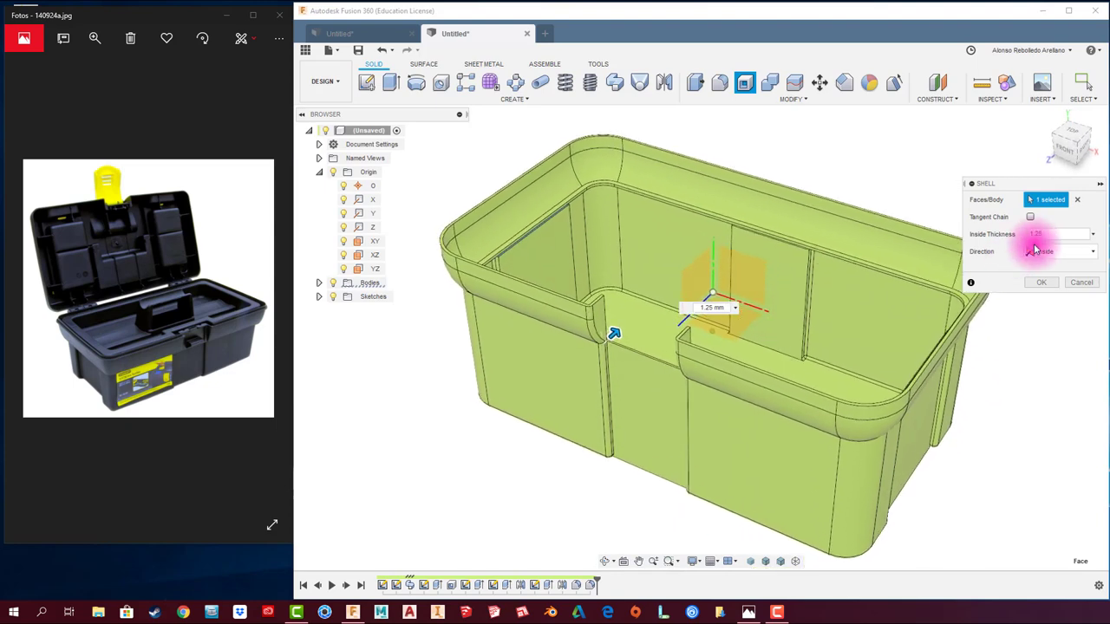
mouse_move(1035, 240)
shift+middle_down()
mouse_move(768, 350)
mouse_move(805, 365)
mouse_move(792, 341)
mouse_move(706, 347)
mouse_move(664, 303)
shift+middle_up()
scroll(572, 252, up, 3)
scroll(587, 228, up, 3)
scroll(550, 233, up, 1)
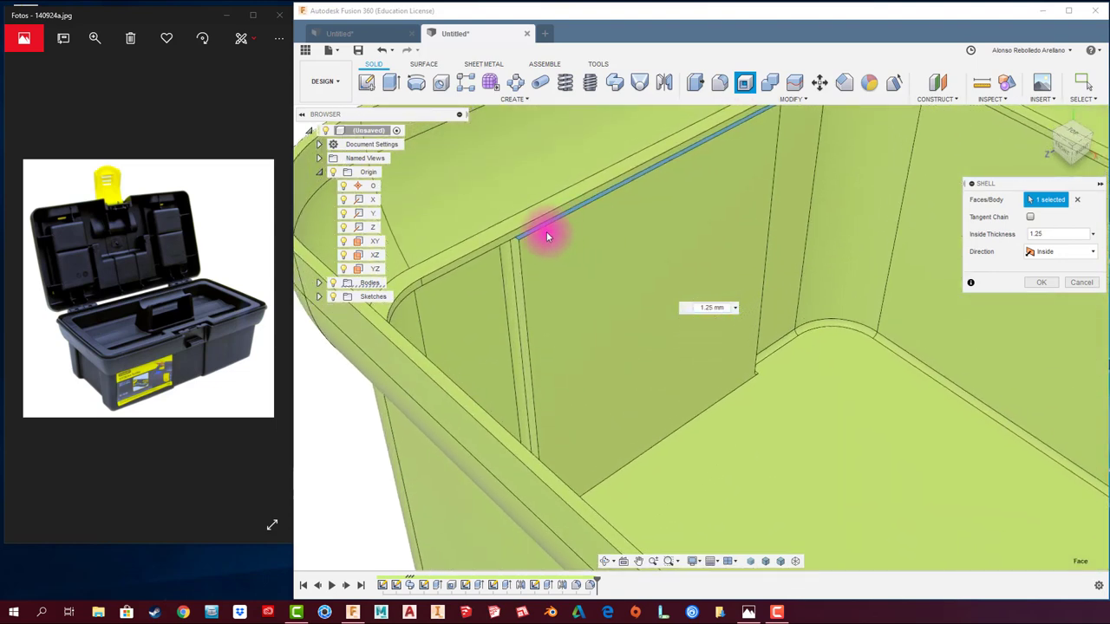
scroll(607, 242, up, 2)
mouse_move(607, 242)
shift+middle_down()
mouse_move(632, 228)
mouse_move(654, 253)
mouse_move(746, 278)
mouse_move(749, 310)
mouse_move(795, 305)
shift+middle_up()
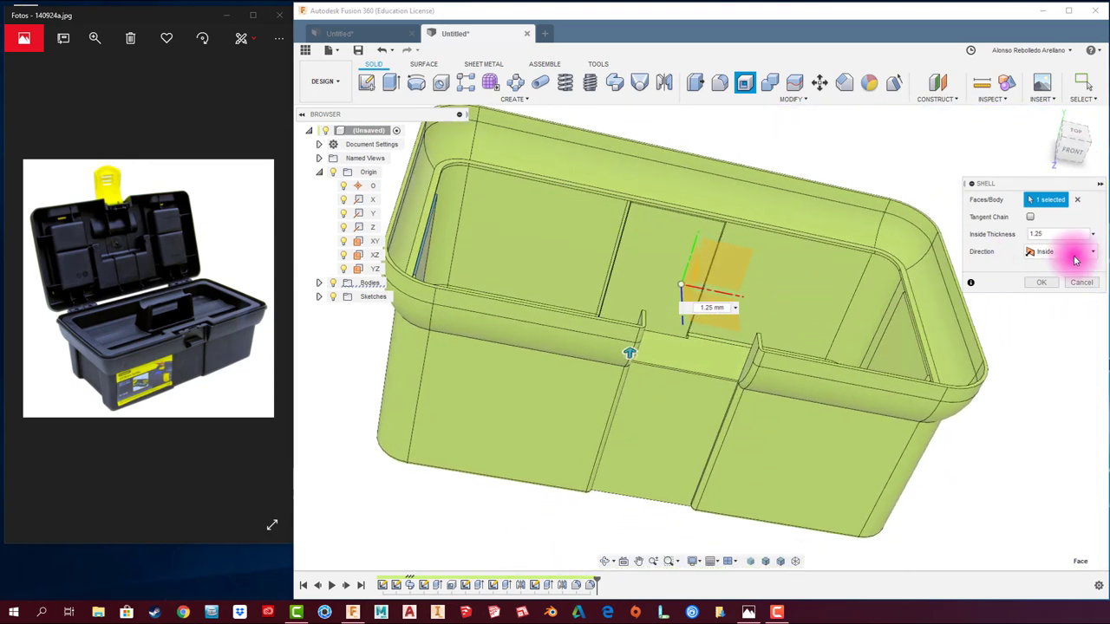
click(1052, 283)
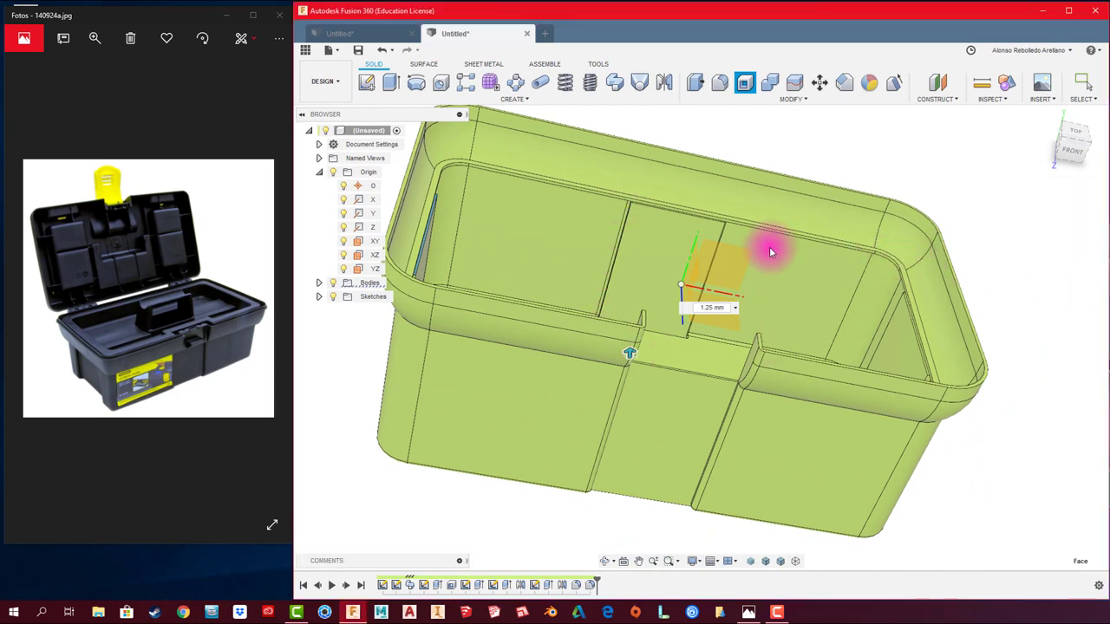
mouse_move(769, 252)
shift+middle_down()
mouse_move(738, 287)
mouse_move(737, 278)
mouse_move(830, 362)
mouse_move(907, 402)
mouse_move(905, 411)
mouse_move(818, 349)
mouse_move(345, 365)
shift+middle_up()
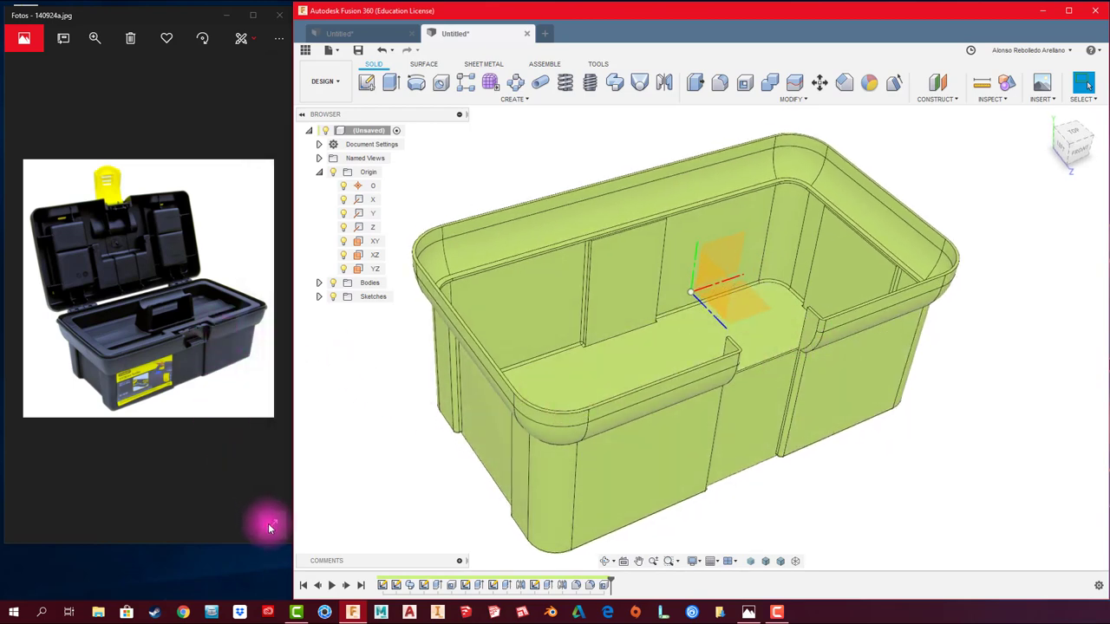
key(F11)
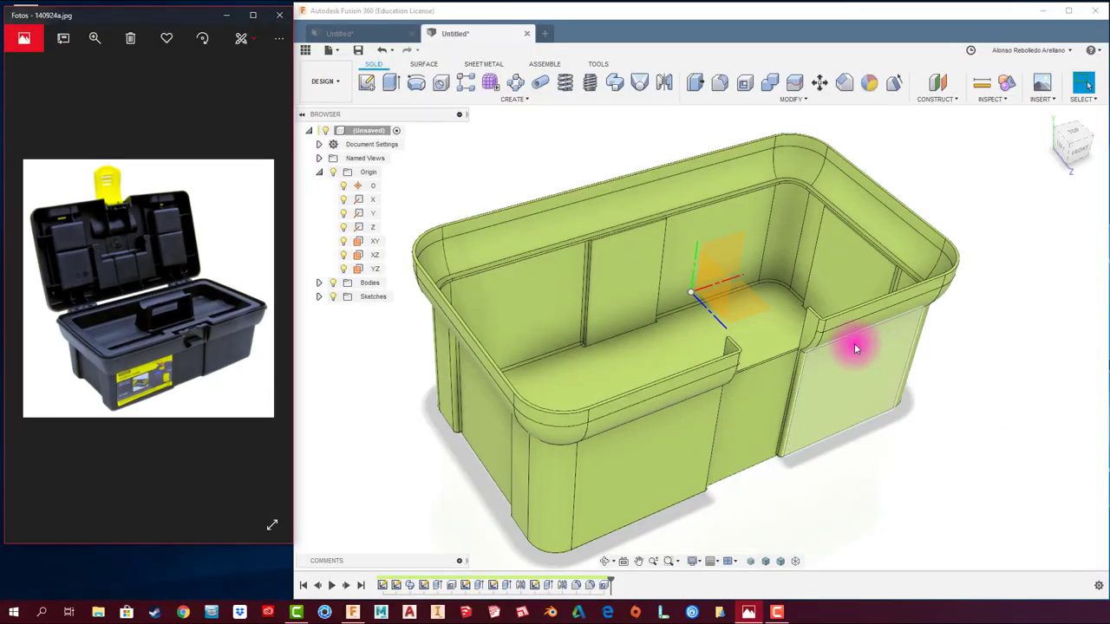
mouse_move(855, 349)
shift+middle_down()
mouse_move(927, 391)
mouse_move(383, 58)
shift+middle_up()
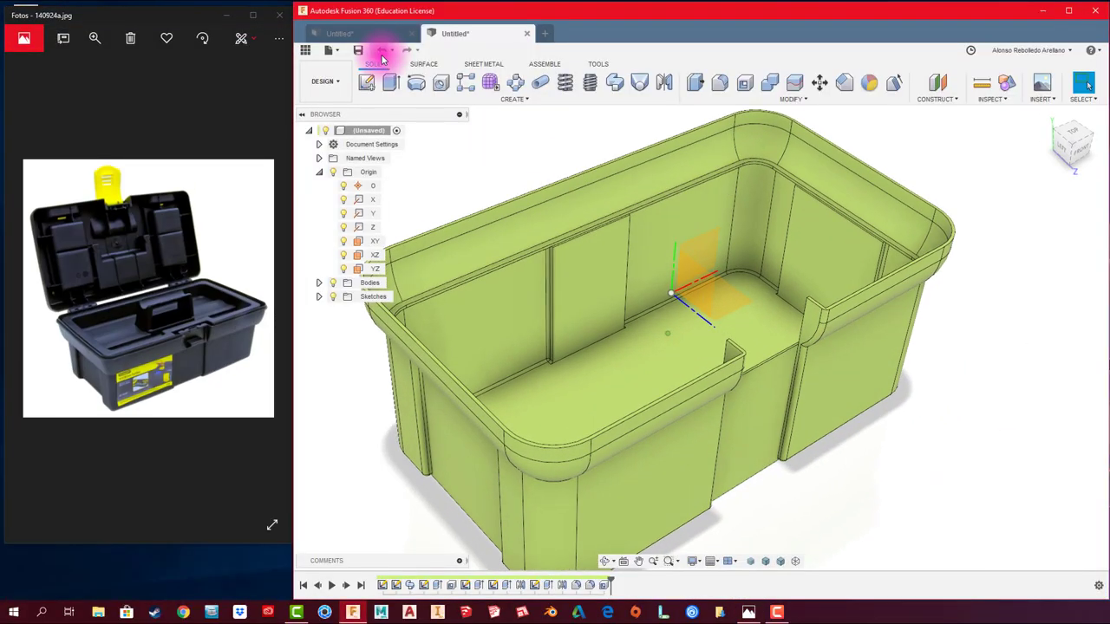
click(814, 326)
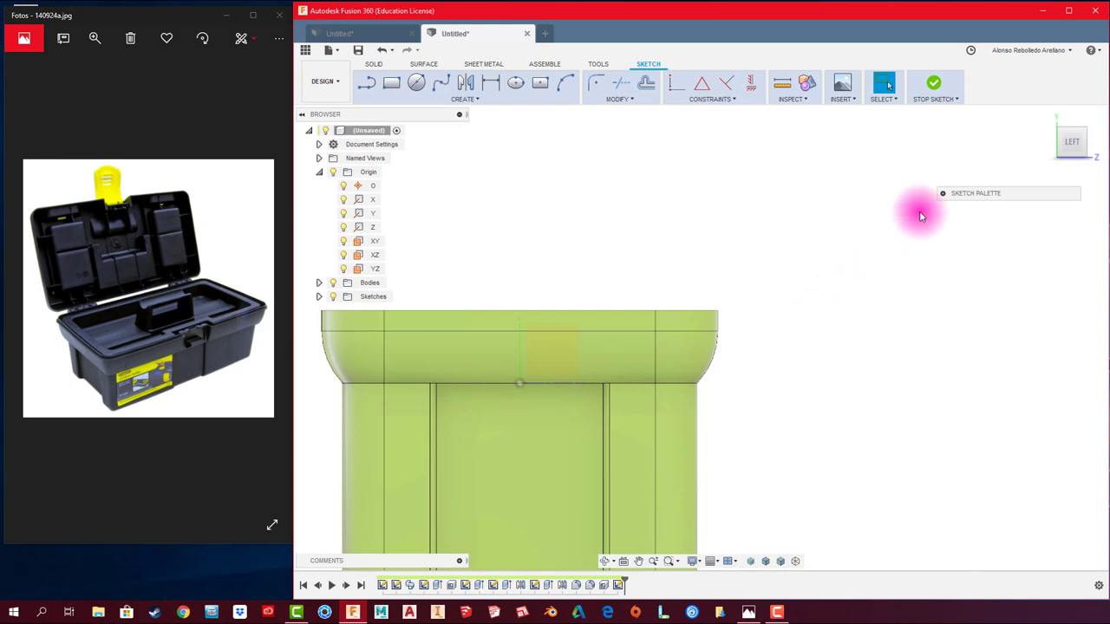
click(944, 197)
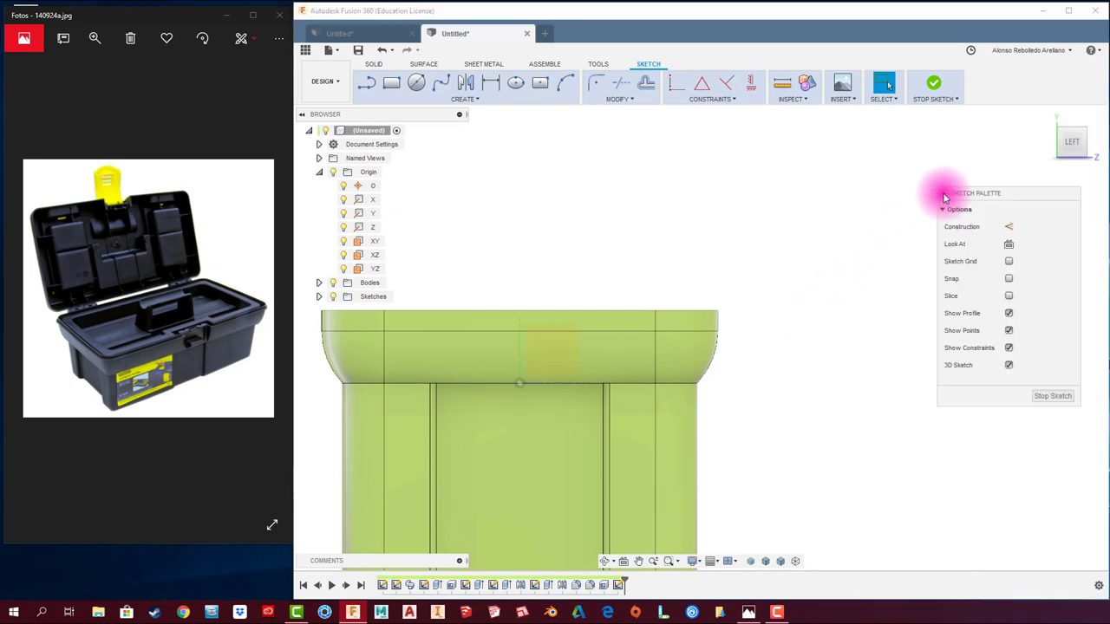
click(1008, 296)
scroll(734, 373, up, 2)
scroll(708, 373, up, 3)
scroll(639, 230, up, 3)
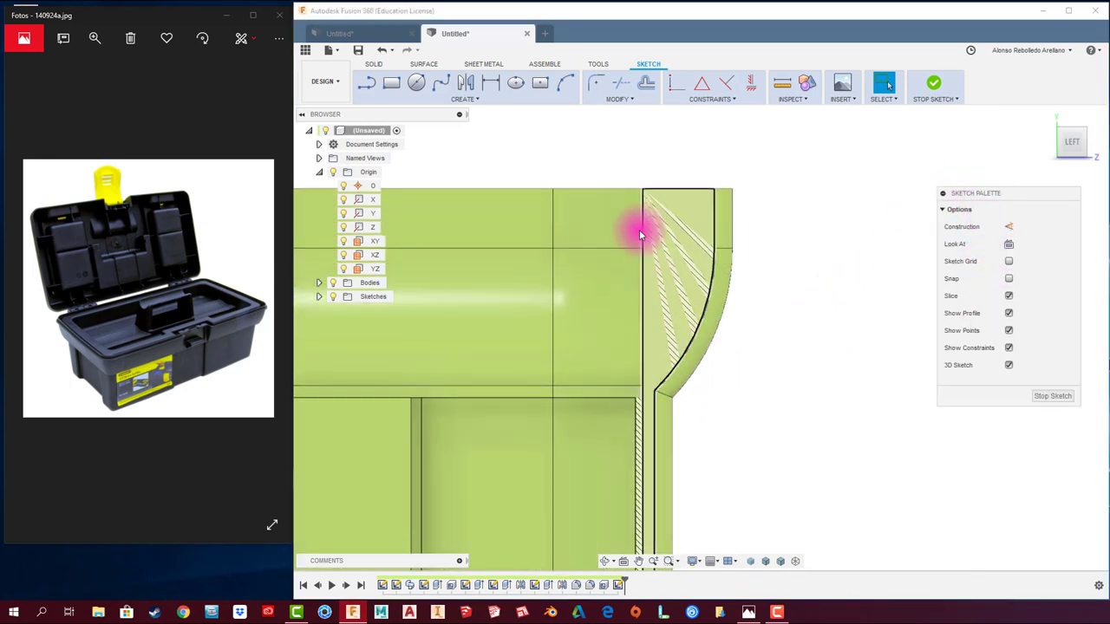
scroll(675, 213, up, 2)
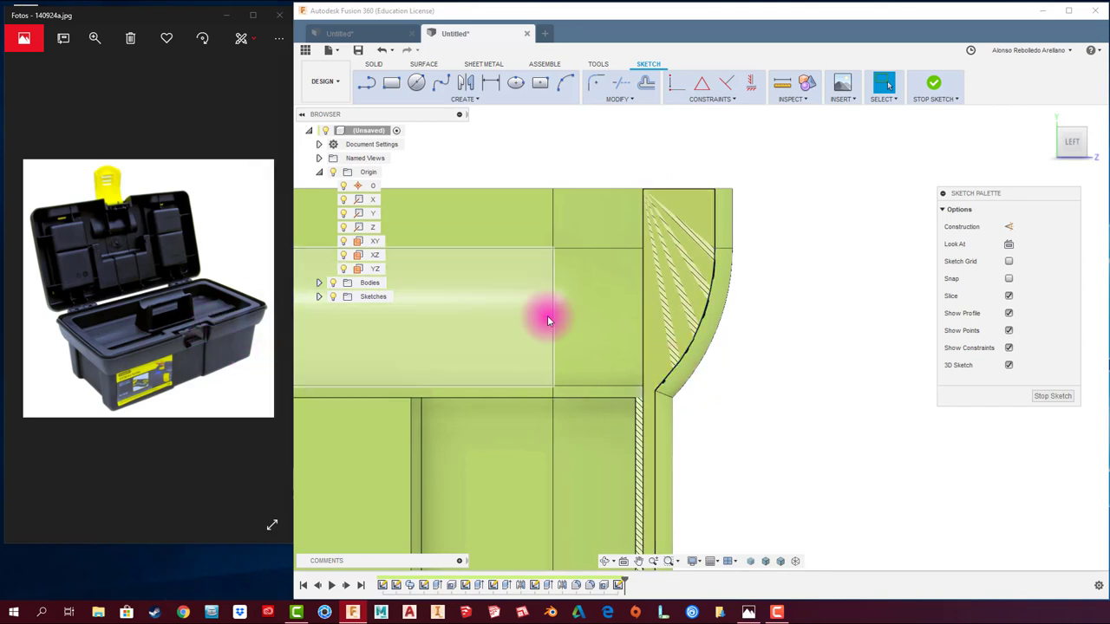
scroll(756, 280, down, 1)
scroll(756, 280, down, 1)
scroll(755, 282, down, 1)
key(F6)
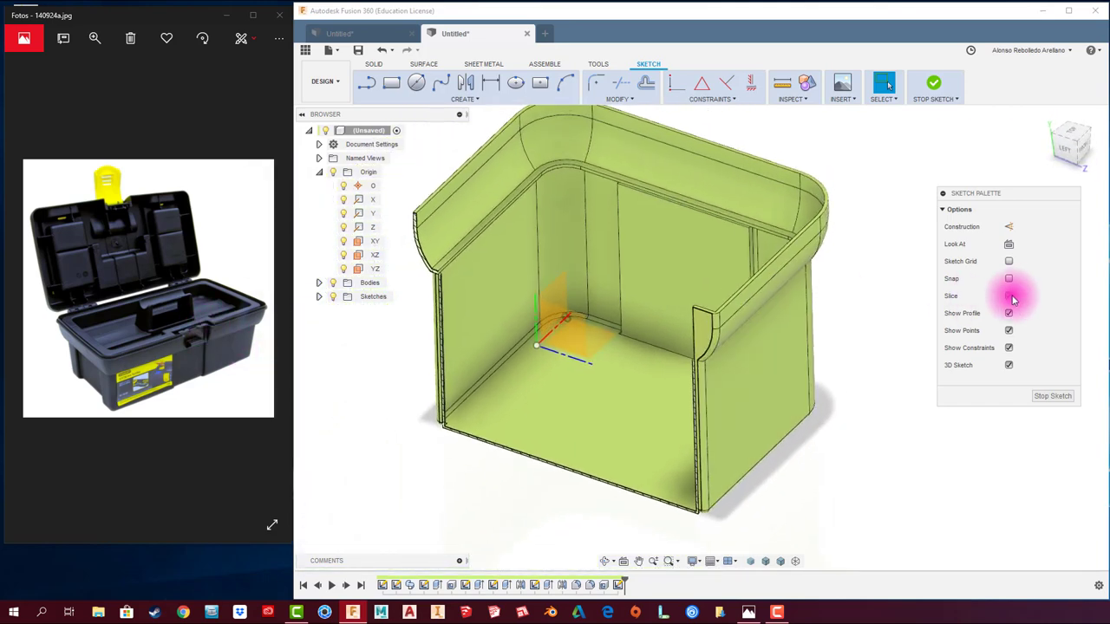
click(1009, 296)
scroll(733, 379, up, 2)
scroll(739, 378, up, 2)
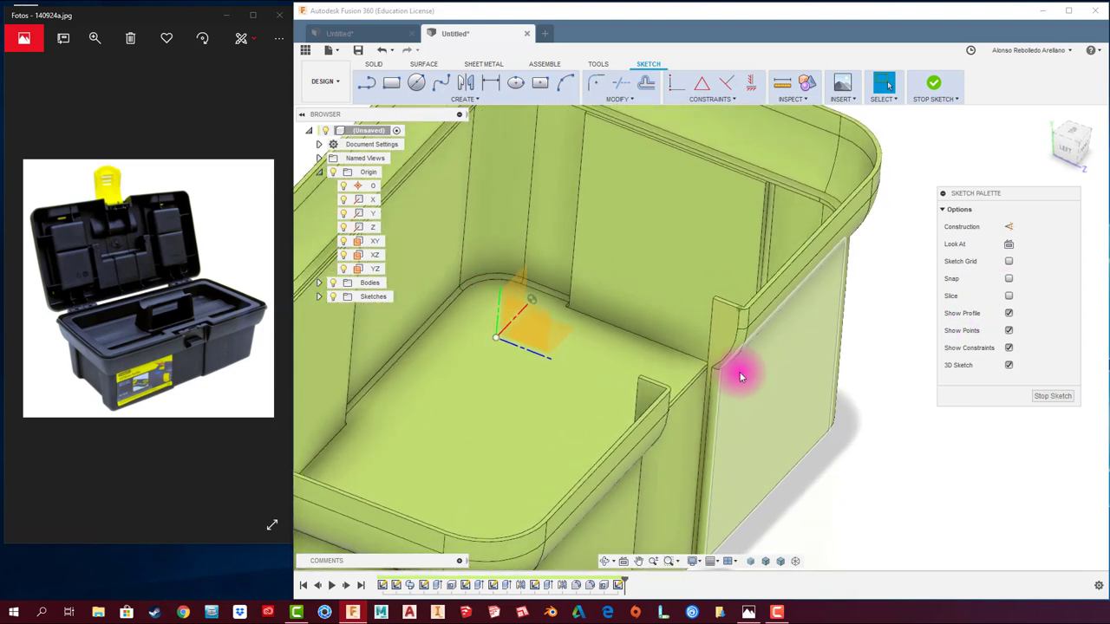
mouse_move(740, 376)
shift+middle_down()
mouse_move(708, 454)
mouse_move(670, 421)
mouse_move(688, 416)
mouse_move(701, 359)
mouse_move(792, 298)
mouse_move(813, 246)
shift+middle_up()
- Finish the sketch and press-pull the notch wall's top face up 35 mm
click(935, 84)
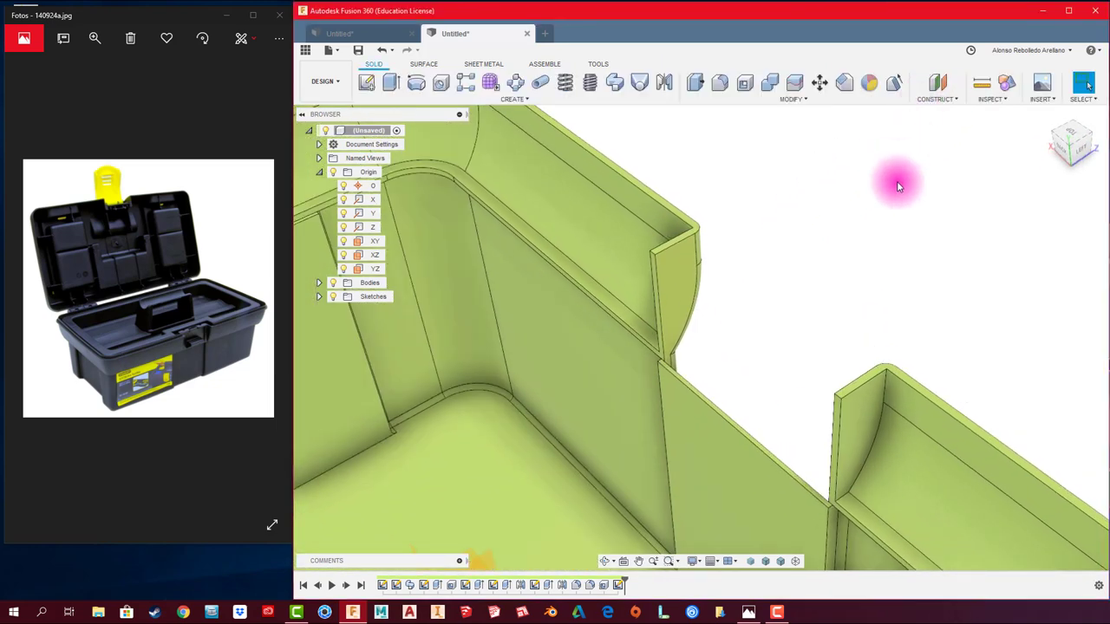
click(696, 82)
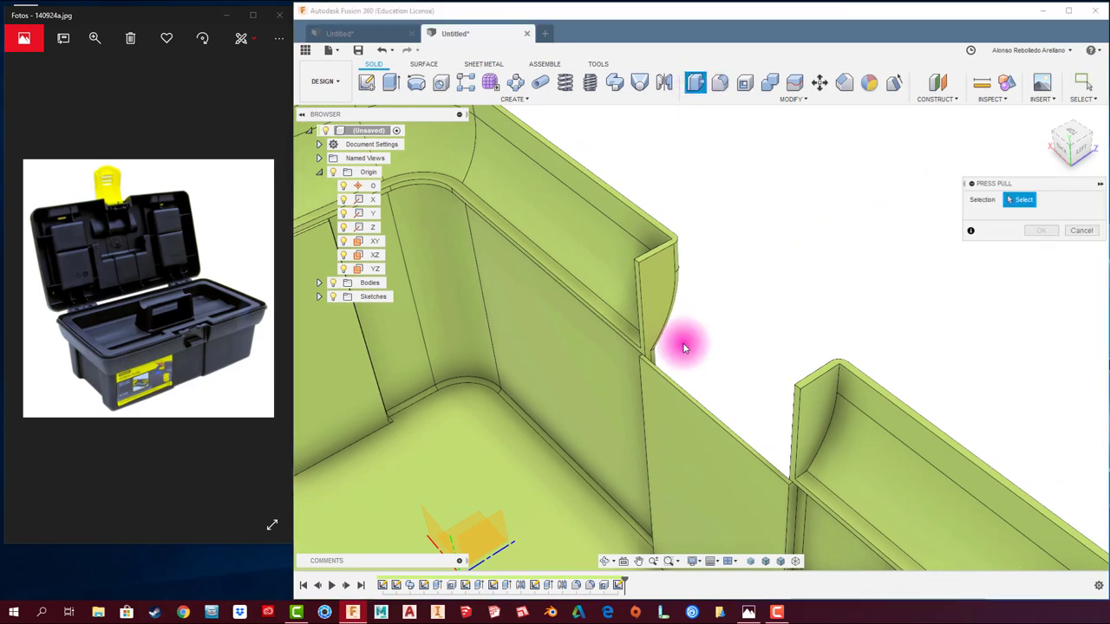
scroll(686, 342, up, 3)
scroll(691, 389, up, 3)
click(694, 403)
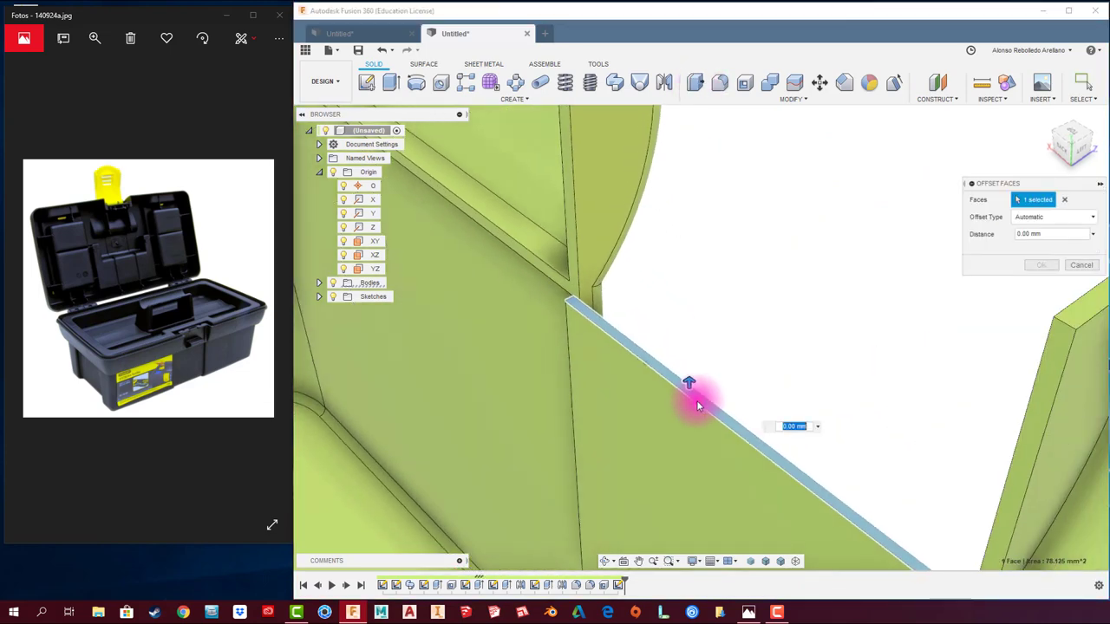
drag(693, 389, 751, 165)
scroll(733, 217, down, 3)
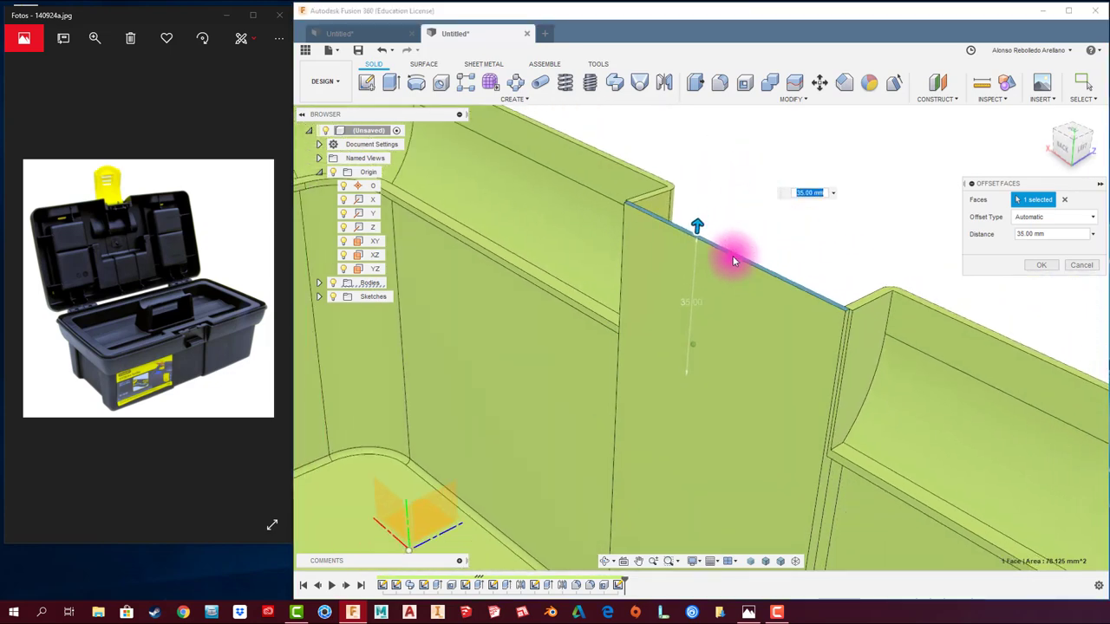
click(1043, 265)
mouse_move(937, 420)
shift+middle_down()
mouse_move(856, 455)
mouse_move(842, 396)
mouse_move(867, 391)
mouse_move(865, 428)
shift+middle_up()
scroll(865, 428, up, 2)
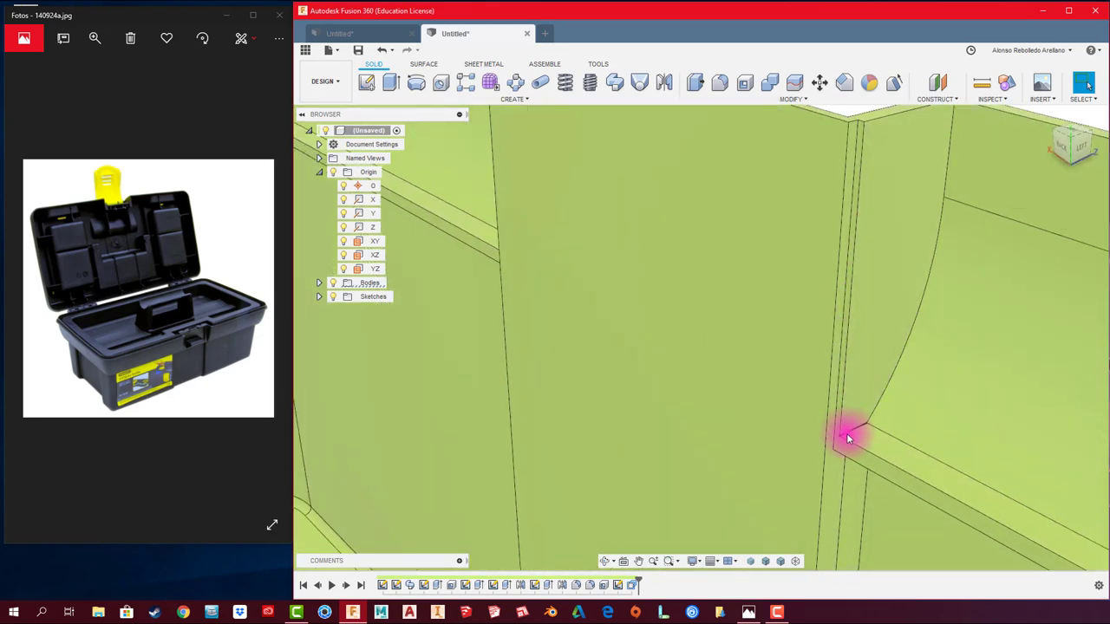
scroll(787, 374, down, 3)
mouse_move(788, 374)
shift+middle_down()
mouse_move(810, 218)
mouse_move(711, 191)
shift+middle_up()
scroll(790, 206, up, 1)
scroll(791, 206, up, 2)
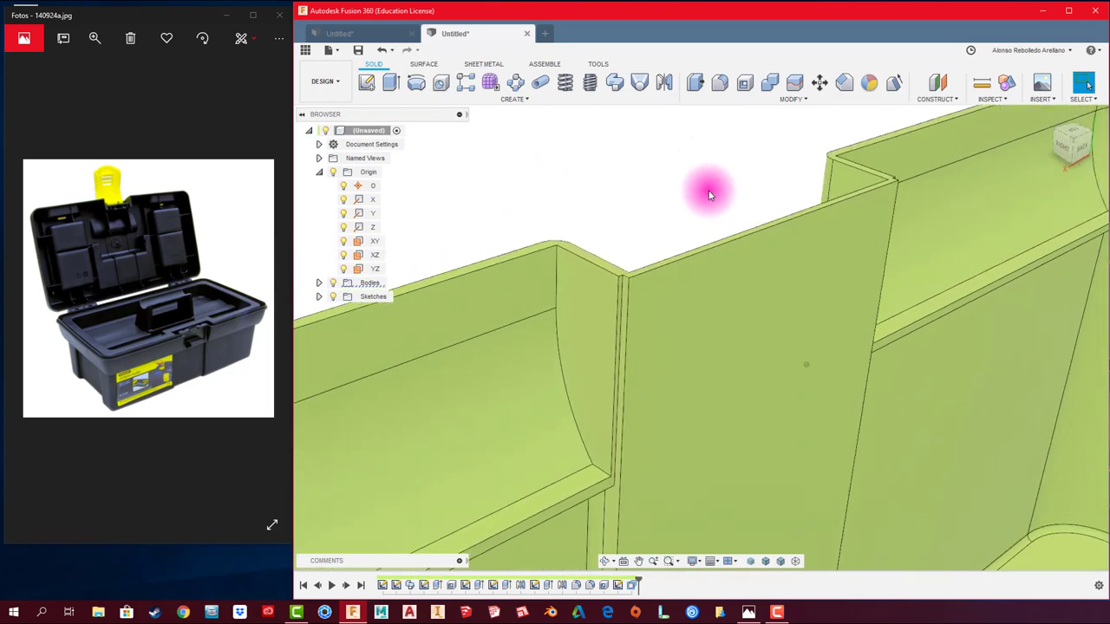
- Press-pull the thin vertical edge face at the wall notch, offsetting it by -1 mm
click(699, 86)
scroll(646, 297, up, 2)
scroll(634, 290, up, 3)
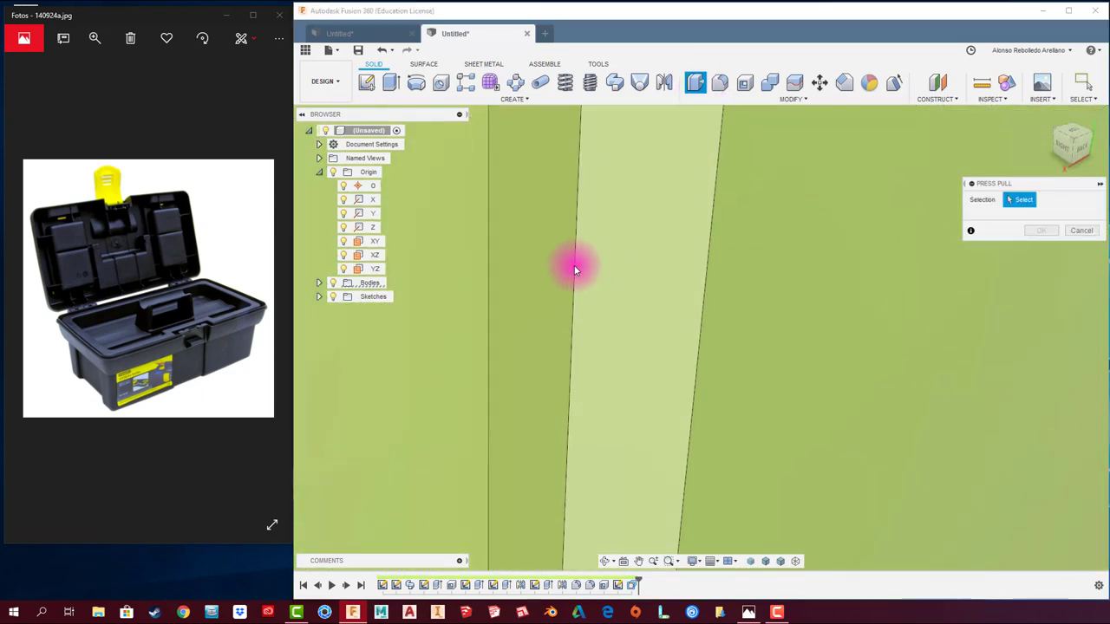
click(582, 337)
scroll(607, 364, down, 3)
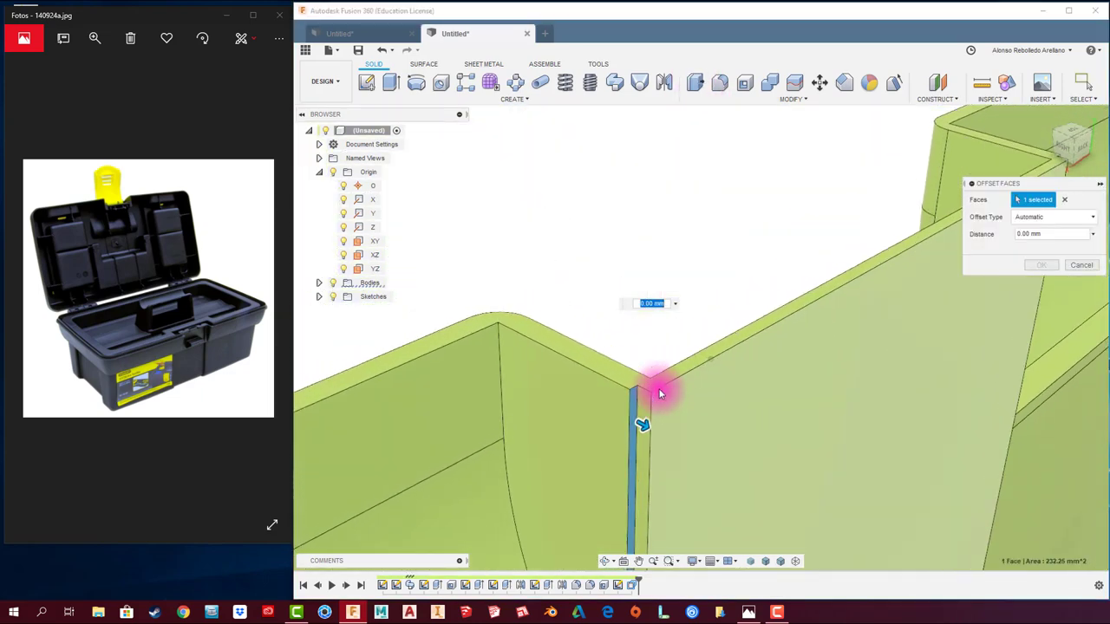
click(642, 441)
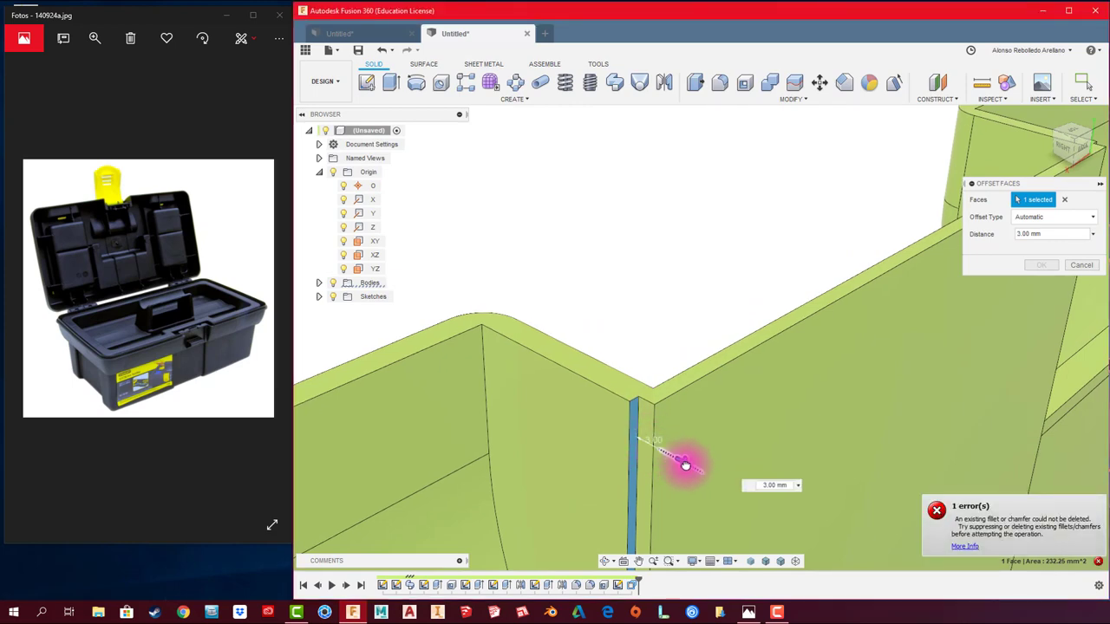
drag(685, 465, 648, 439)
mouse_move(640, 431)
shift+middle_down()
mouse_move(700, 425)
mouse_move(669, 439)
mouse_move(649, 429)
mouse_move(682, 356)
mouse_move(664, 372)
mouse_move(1047, 258)
shift+middle_up()
click(1075, 265)
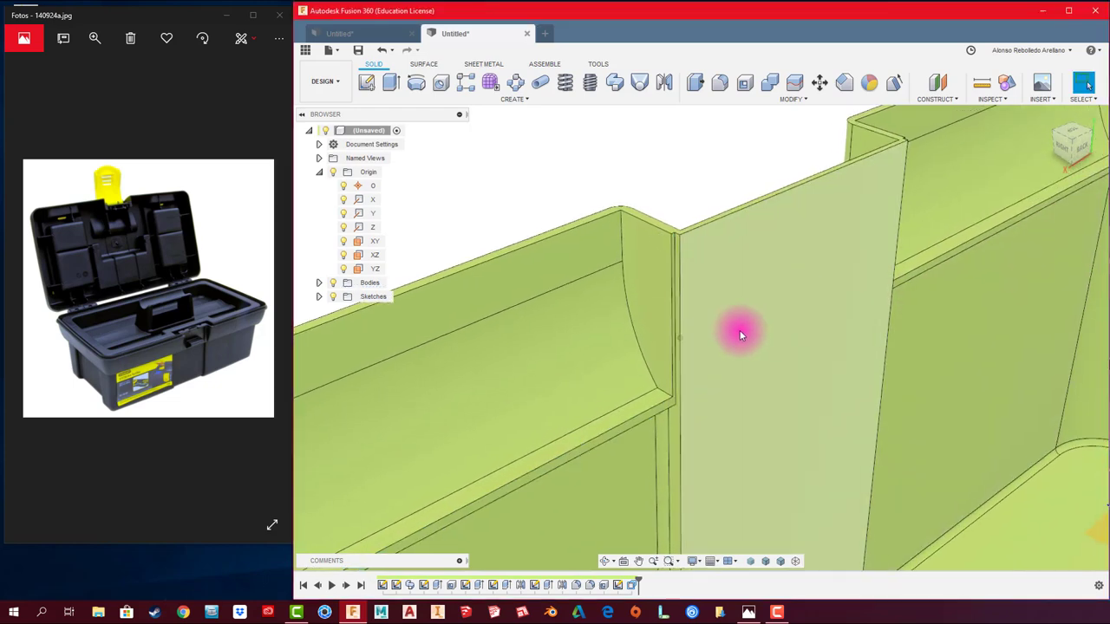
mouse_move(736, 330)
shift+middle_down()
mouse_move(718, 321)
mouse_move(702, 259)
mouse_move(674, 228)
mouse_move(427, 123)
shift+middle_up()
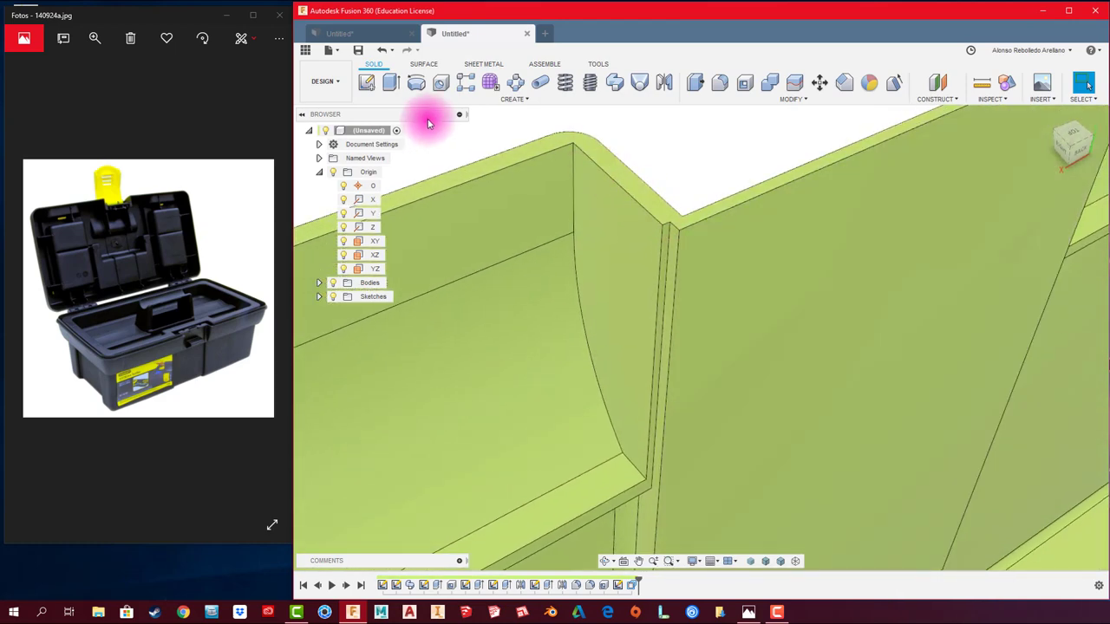
- Sketch a small rectangle at the notch corner on the selected face and finish the sketch
click(662, 212)
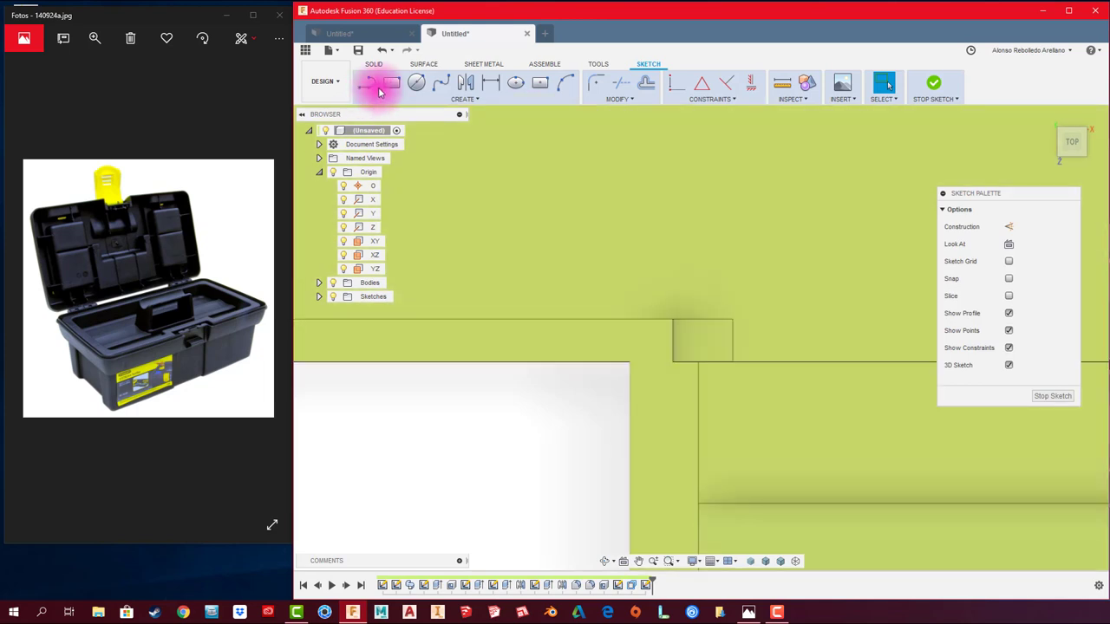
click(673, 319)
mouse_move(699, 364)
shift+middle_down()
mouse_move(674, 379)
mouse_move(721, 362)
mouse_move(600, 382)
mouse_move(522, 139)
shift+middle_up()
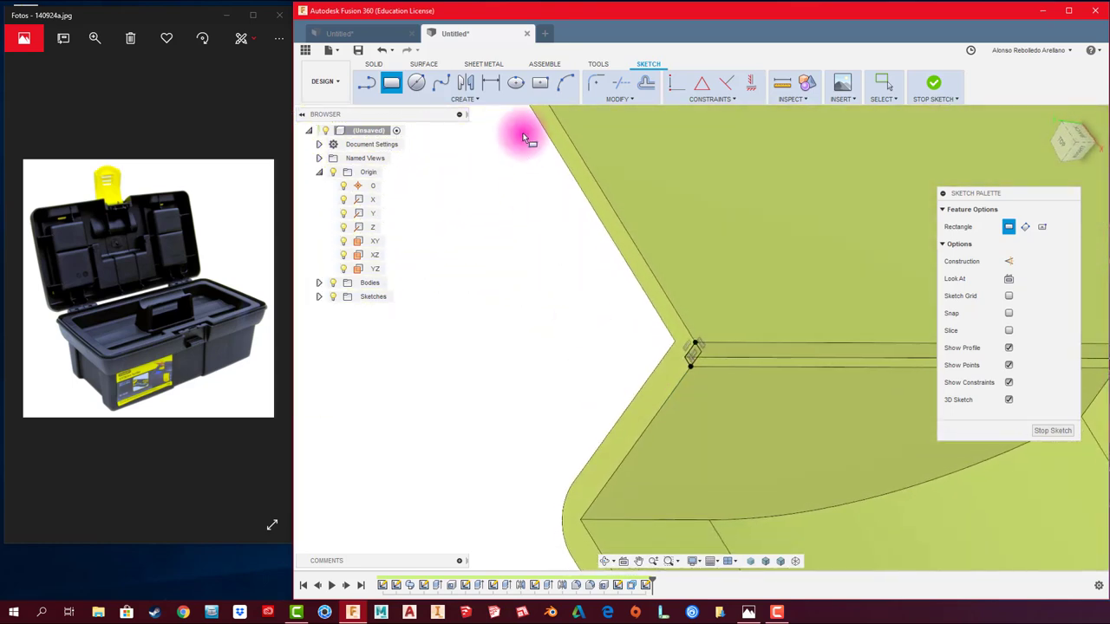
click(935, 85)
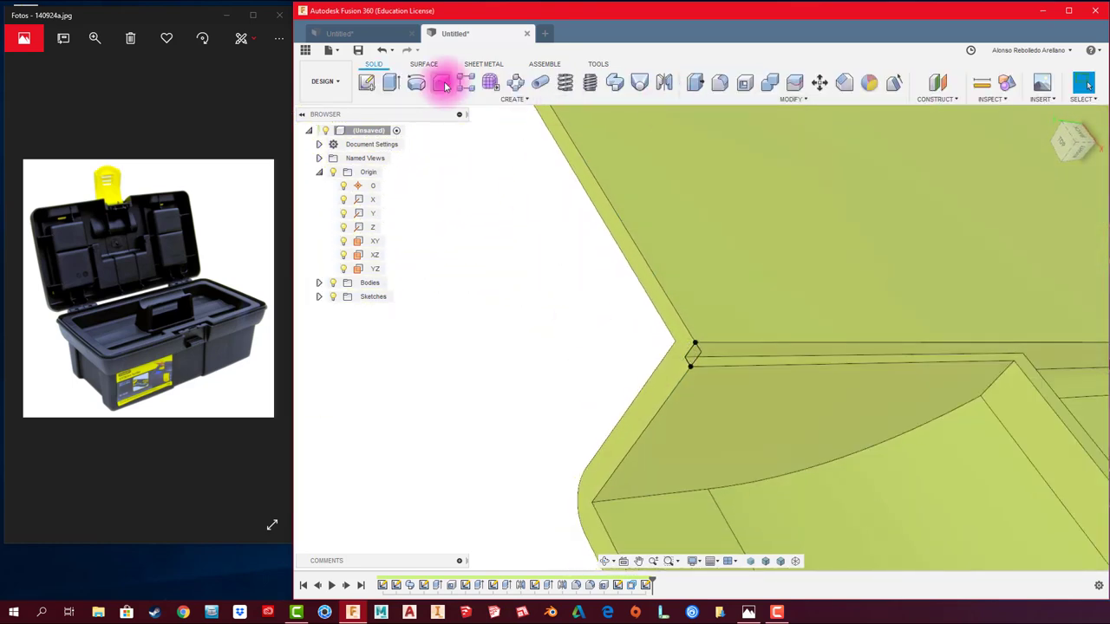
- Extrude the small corner rectangle -35 mm down the wall as a new body
click(393, 82)
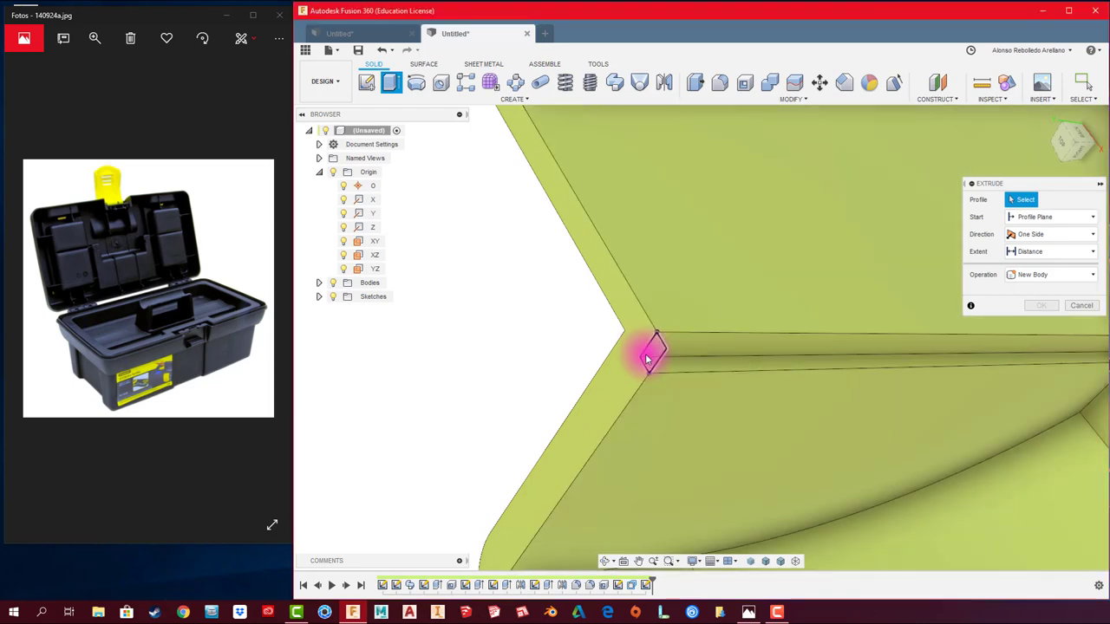
click(652, 358)
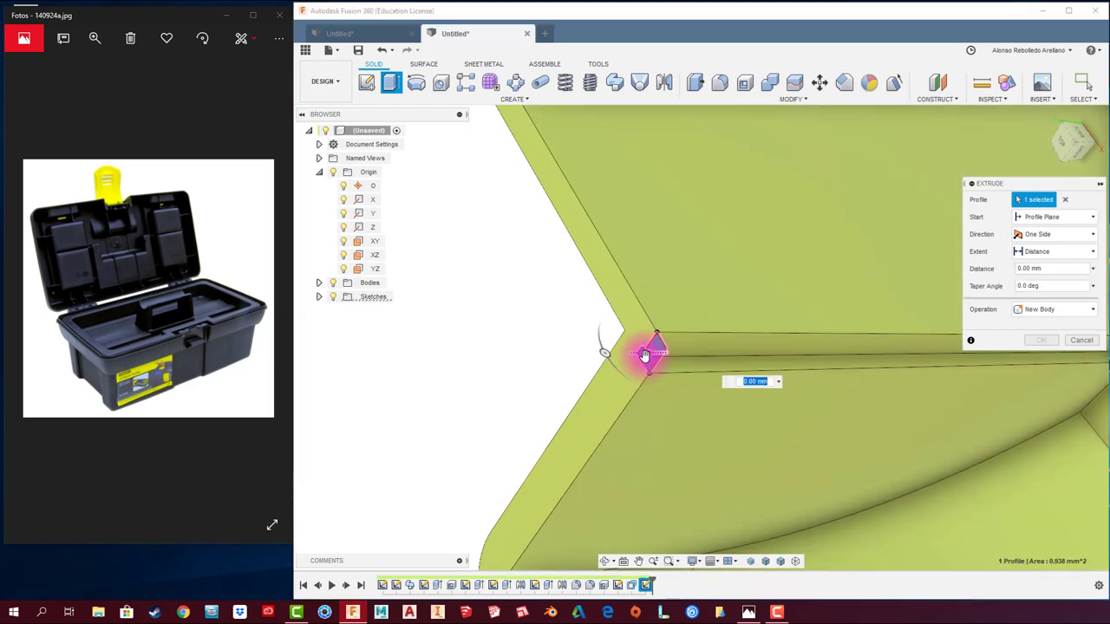
drag(646, 355, 910, 375)
mouse_move(910, 375)
shift+middle_down()
mouse_move(735, 355)
mouse_move(701, 388)
mouse_move(685, 380)
shift+middle_up()
scroll(685, 380, up, 3)
scroll(684, 317, up, 2)
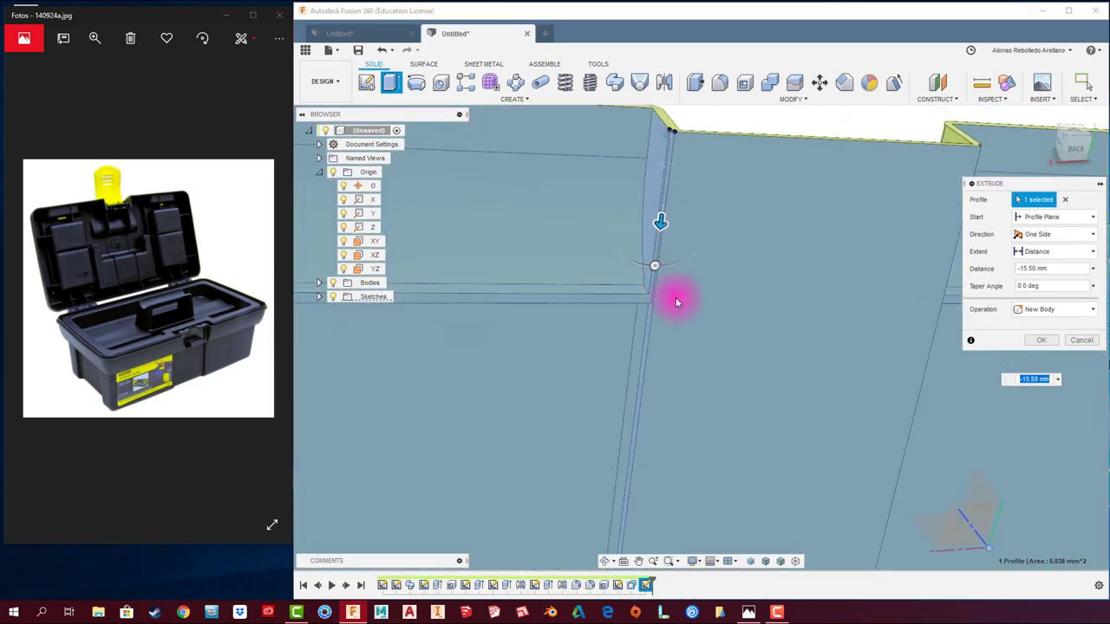
scroll(669, 302, up, 2)
drag(684, 228, 686, 286)
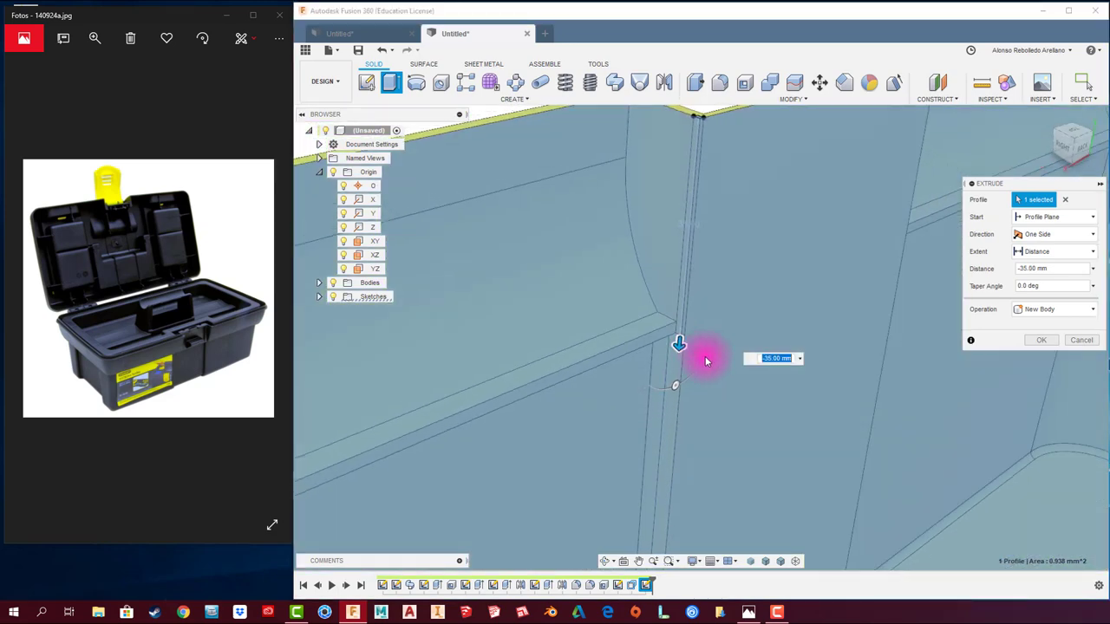
shift+middle_drag(706, 359, 721, 367)
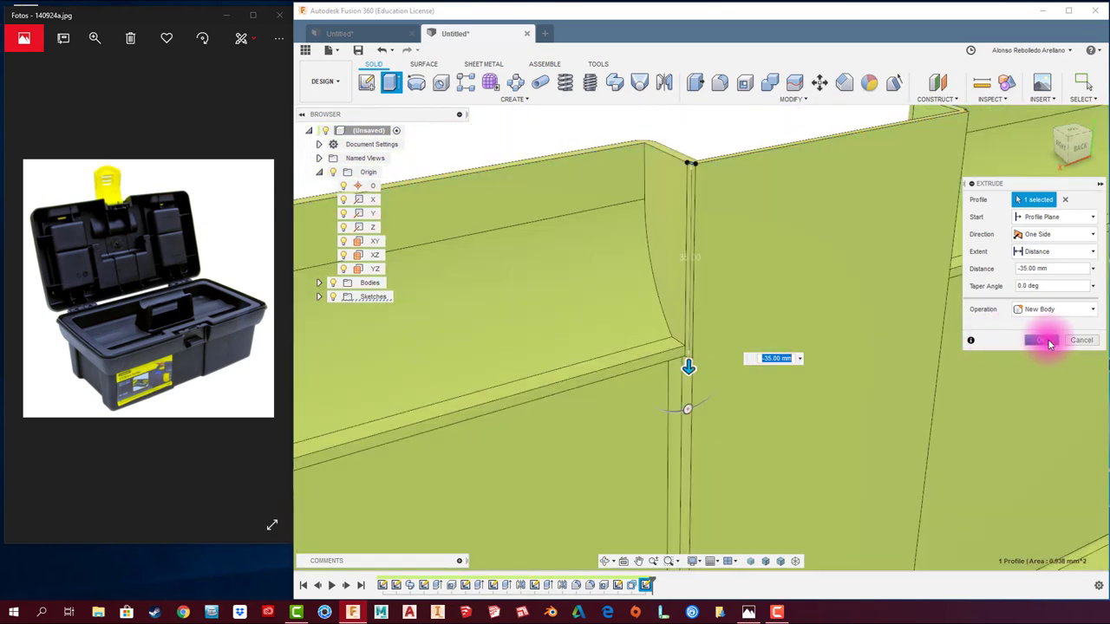
click(1041, 340)
mouse_move(965, 359)
shift+middle_down()
mouse_move(750, 217)
mouse_move(736, 165)
mouse_move(777, 186)
shift+middle_up()
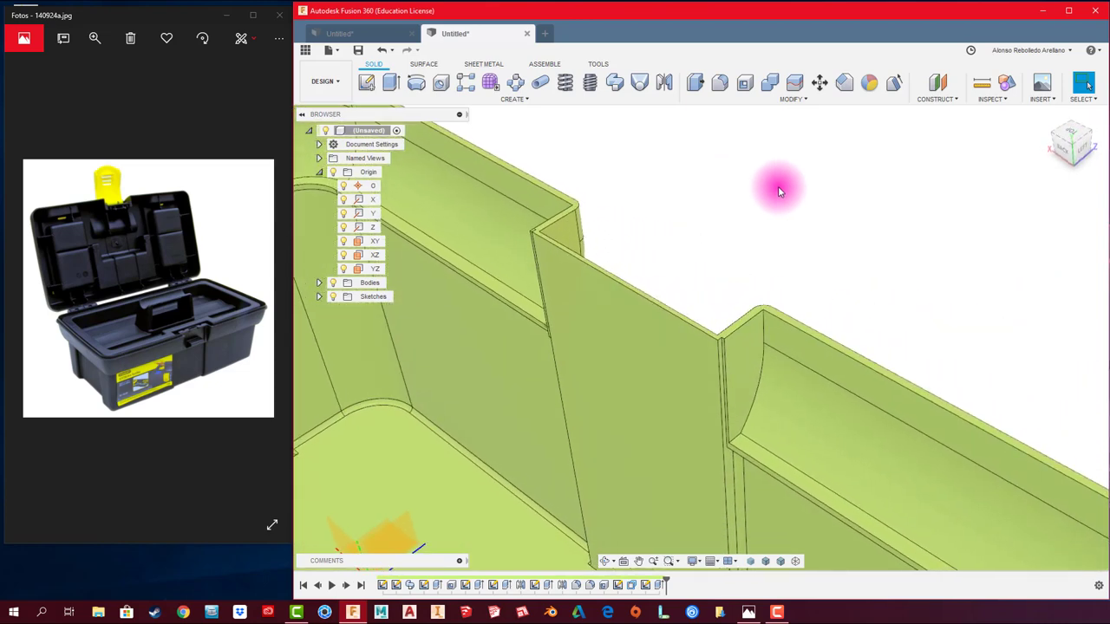
- Sketch a small rectangle at the notch's opposite corner on the rim top face and finish the sketch
click(737, 321)
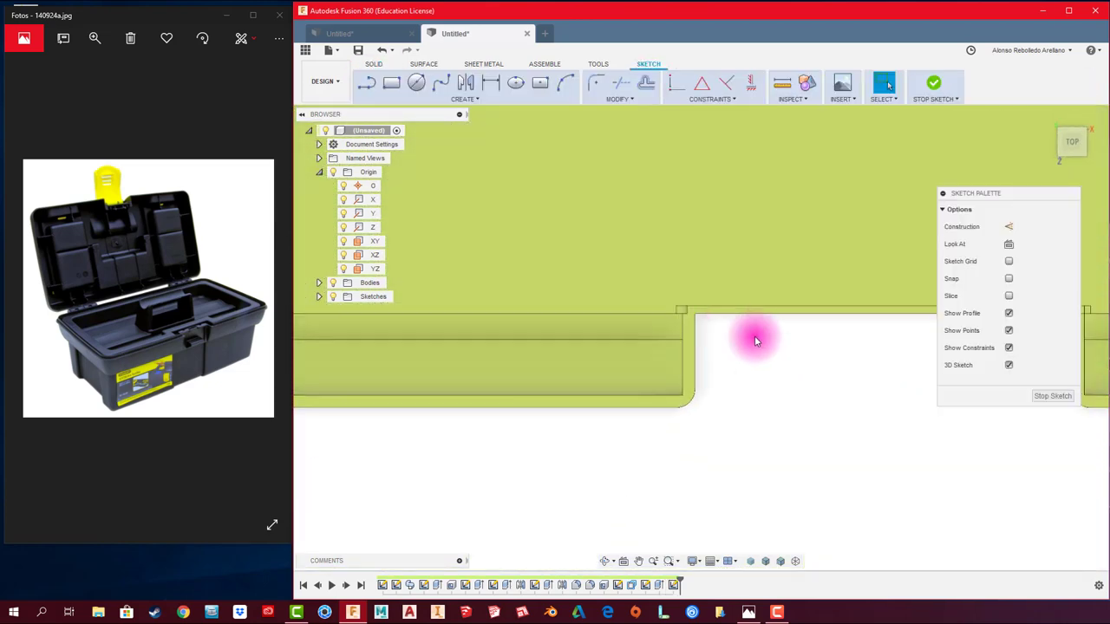
mouse_move(754, 340)
middle_down()
mouse_move(805, 359)
mouse_move(560, 352)
middle_up()
middle_drag(706, 315, 683, 357)
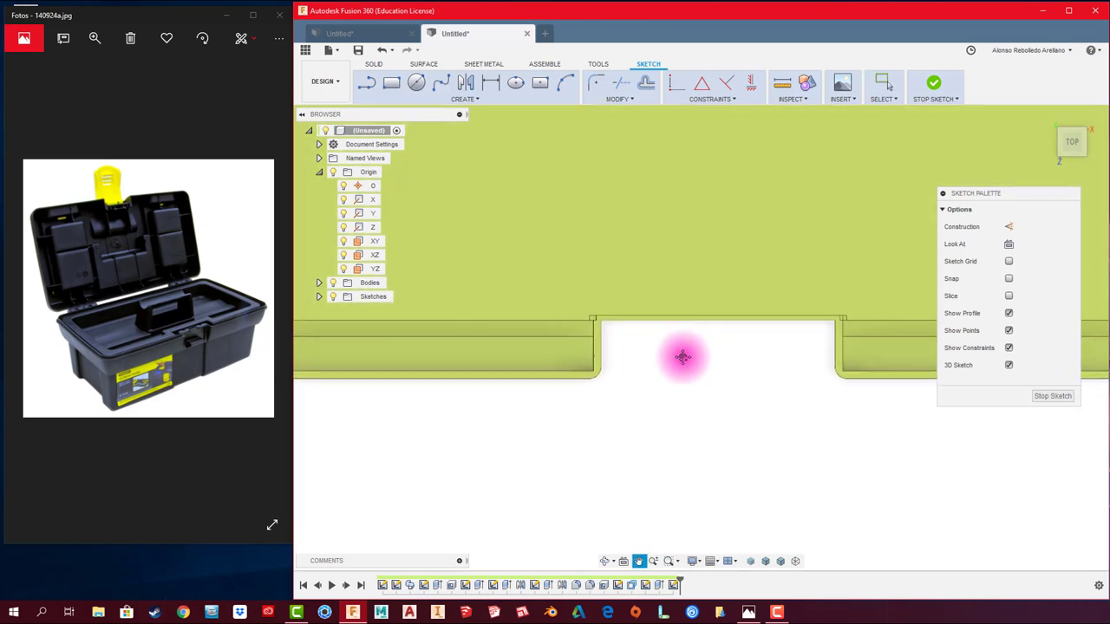
scroll(659, 340, up, 3)
scroll(611, 310, up, 3)
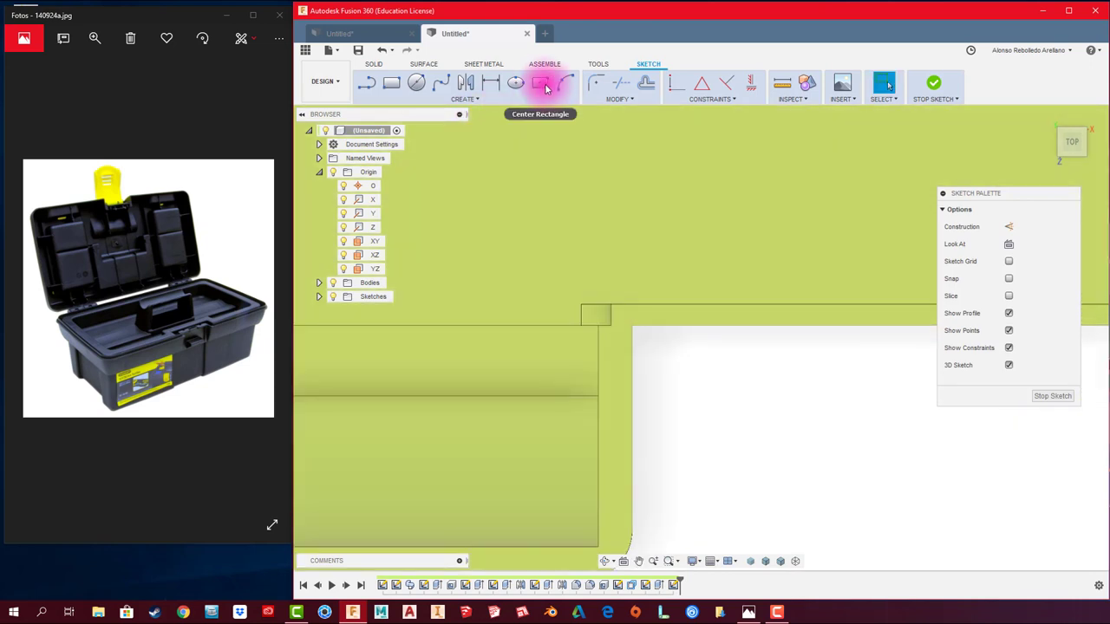
click(598, 308)
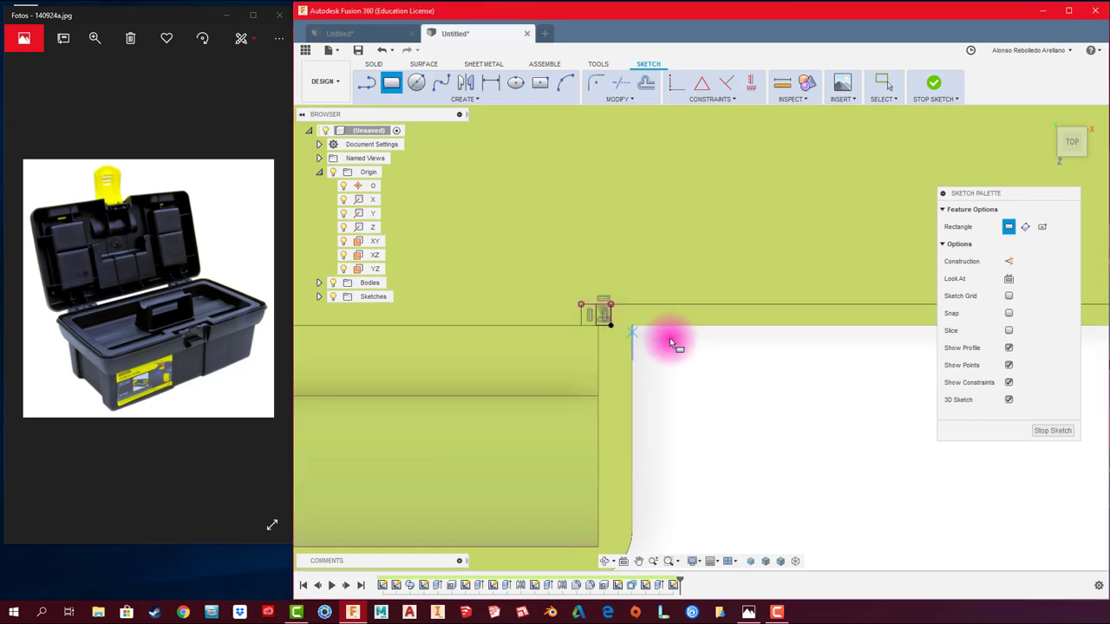
mouse_move(669, 337)
shift+middle_down()
mouse_move(799, 256)
mouse_move(867, 174)
shift+middle_up()
click(932, 83)
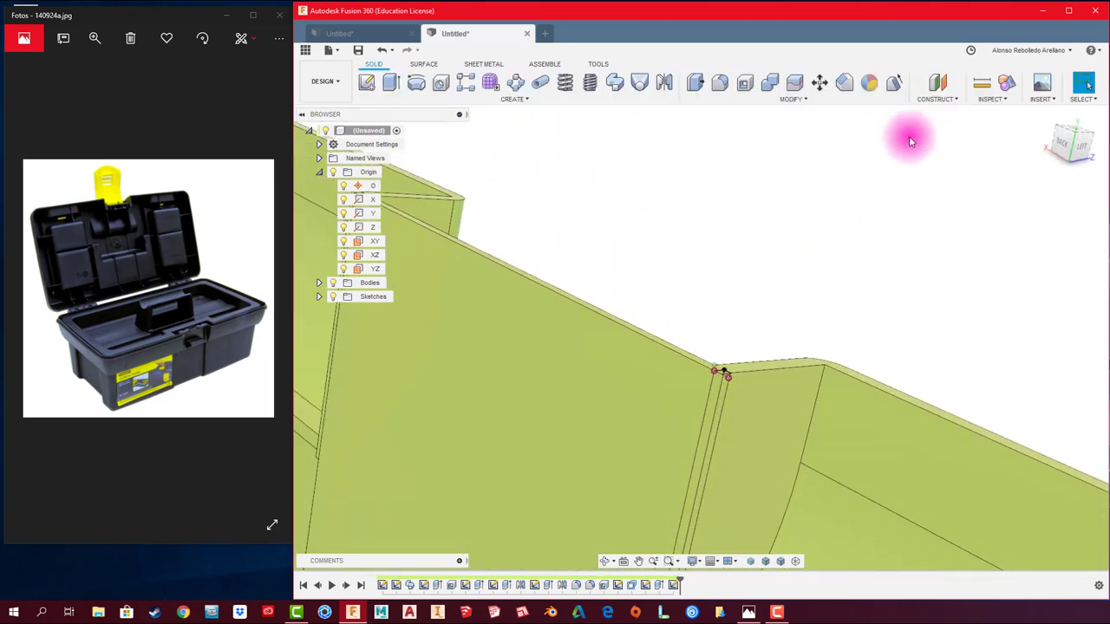
shift+middle_drag(910, 136, 795, 246)
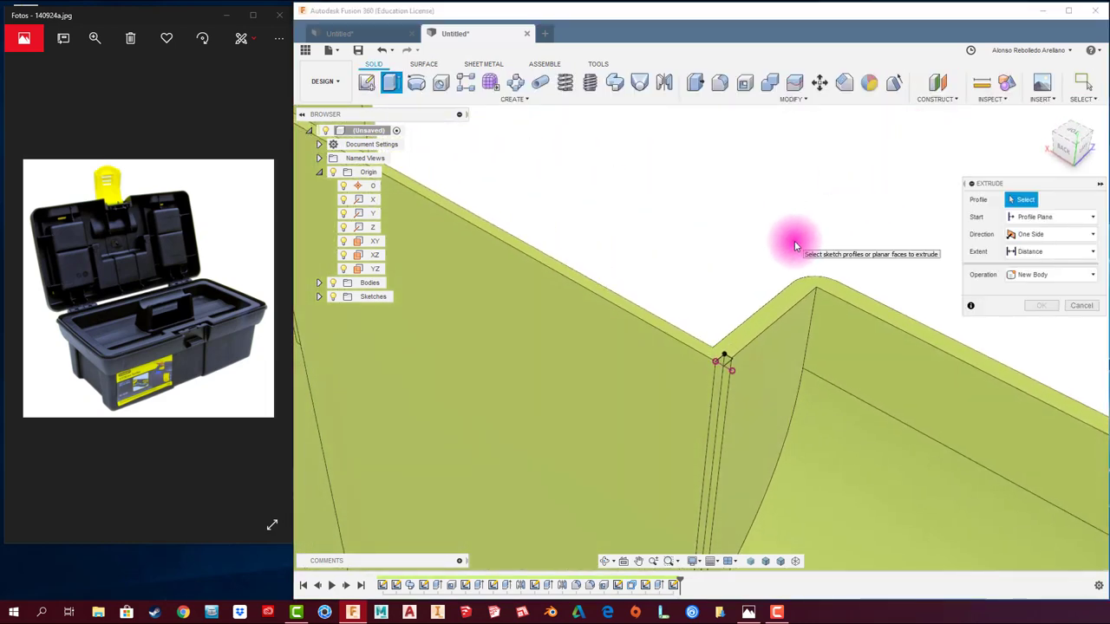
- Extrude the second corner rectangle downward along the wall into a matching strip
click(725, 359)
drag(722, 351, 712, 438)
text(-35)
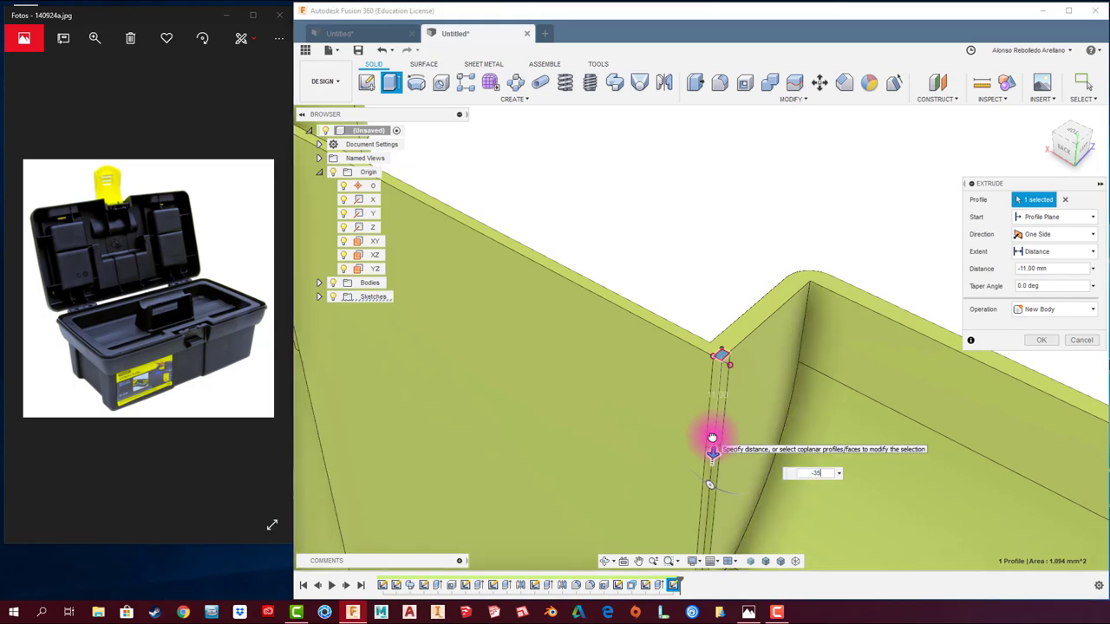
click(1040, 339)
- Fit the whole box to the view and orbit from underneath to a front view
key(F6)
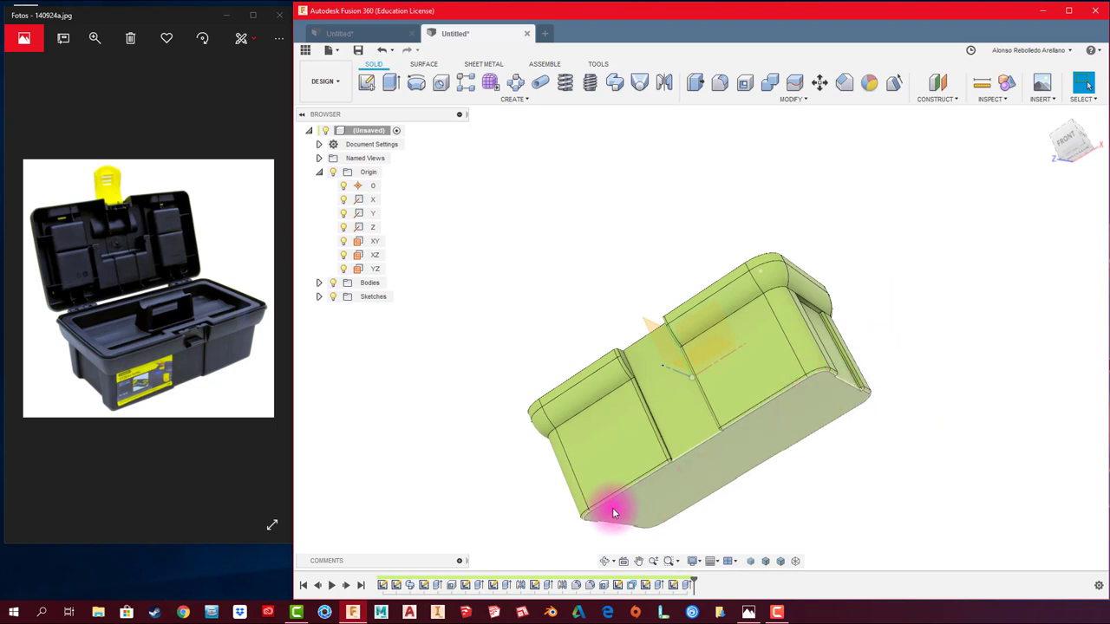
mouse_move(612, 512)
shift+middle_down()
mouse_move(823, 401)
mouse_move(738, 483)
mouse_move(810, 448)
mouse_move(799, 393)
mouse_move(812, 389)
mouse_move(792, 391)
mouse_move(855, 391)
shift+middle_up()
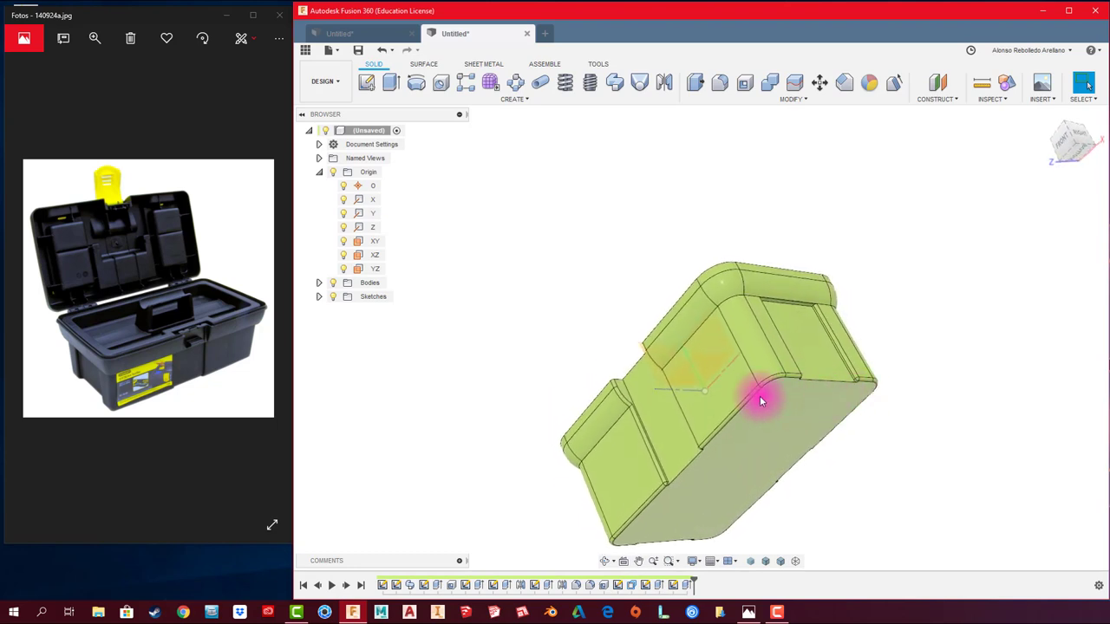
mouse_move(760, 400)
shift+middle_down()
mouse_move(855, 428)
mouse_move(910, 413)
mouse_move(802, 459)
mouse_move(763, 397)
shift+middle_up()
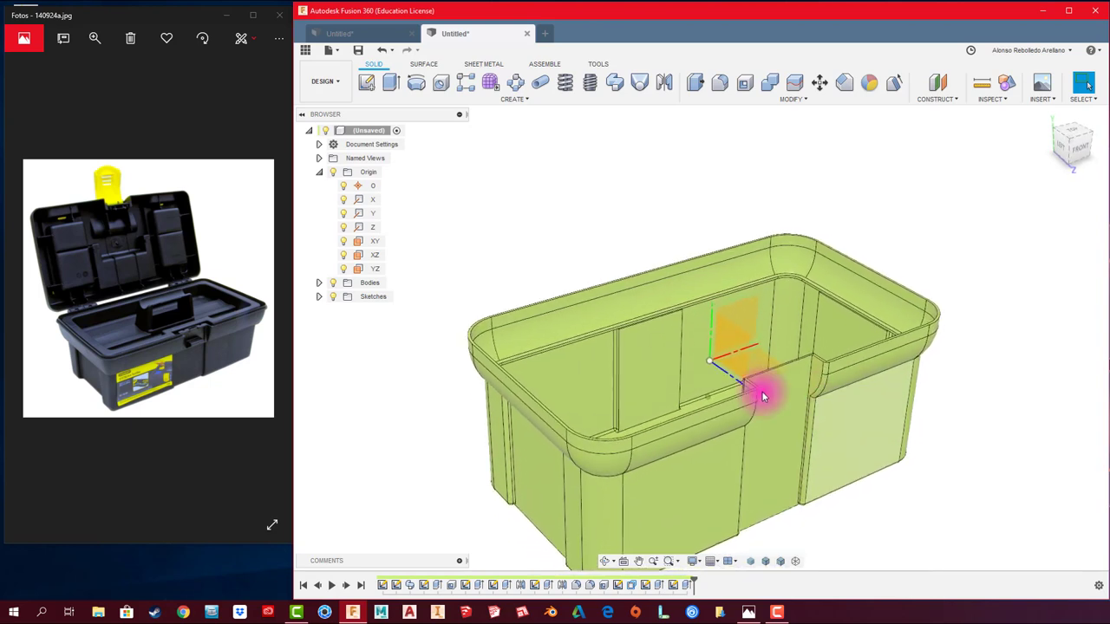
click(194, 340)
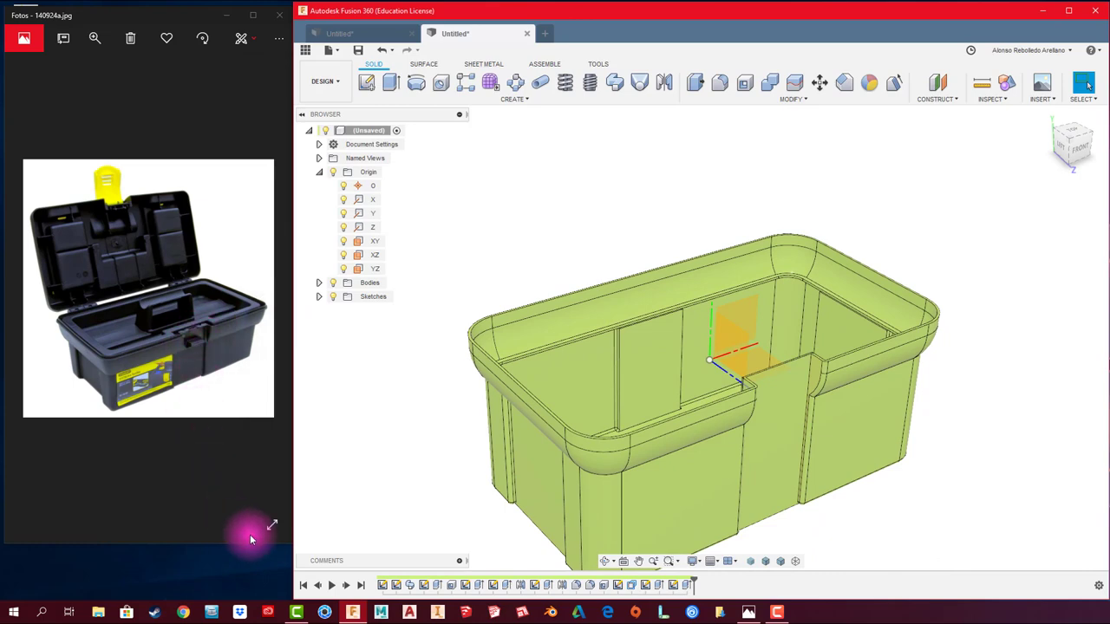
click(272, 524)
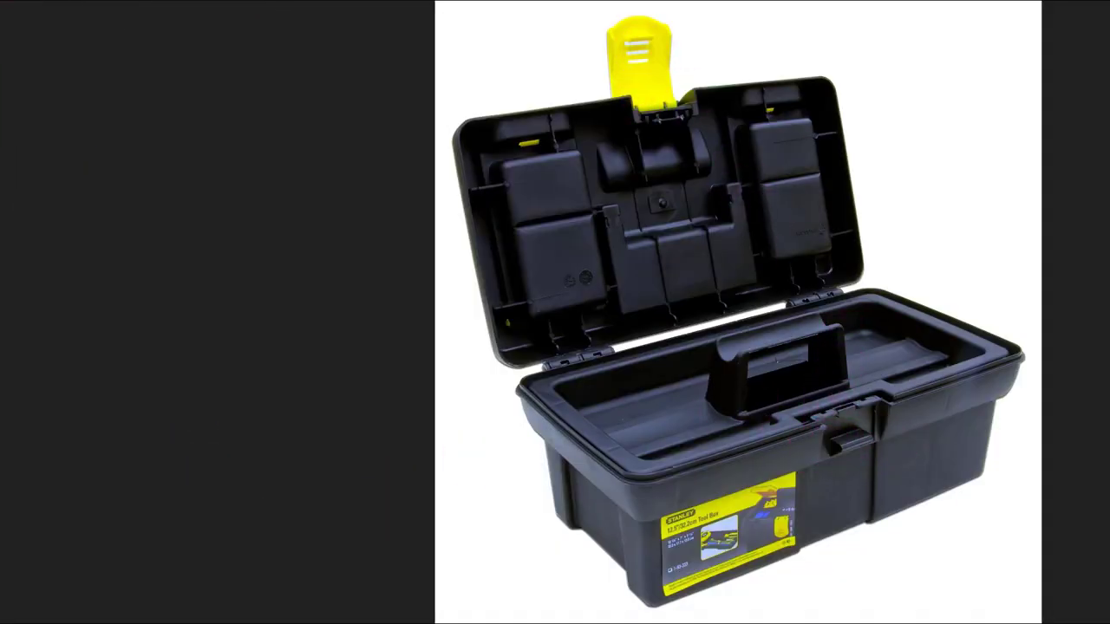
key(Escape)
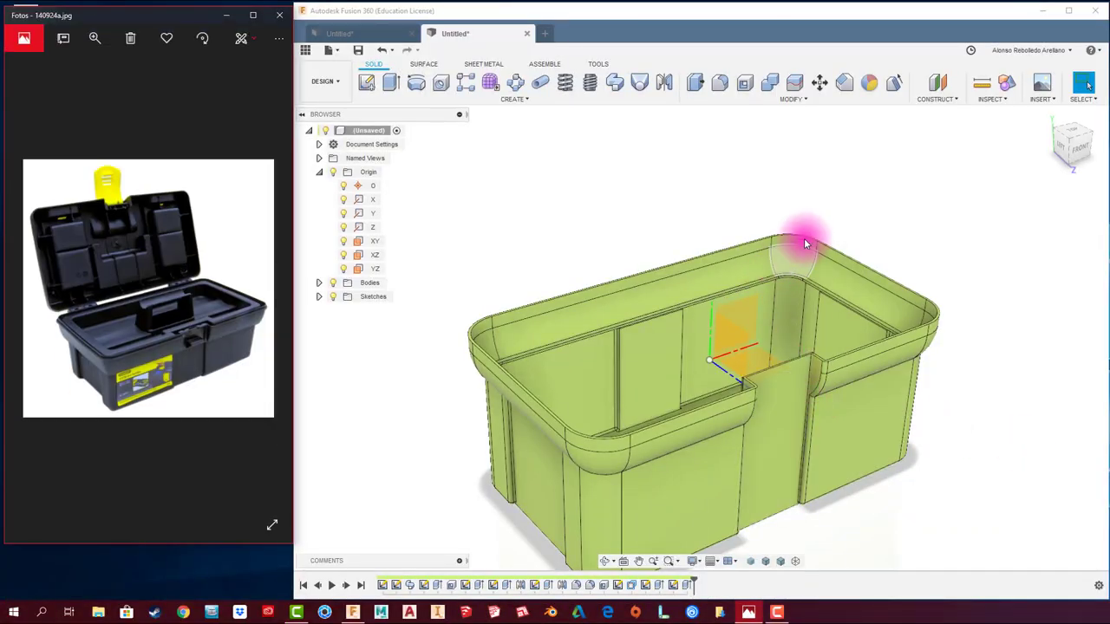
mouse_move(806, 235)
shift+middle_down()
mouse_move(746, 221)
mouse_move(731, 318)
mouse_move(663, 345)
mouse_move(508, 211)
shift+middle_up()
- Start a sliced YZ-plane sketch and draw a rectangle from the wall across the curved rim
click(366, 81)
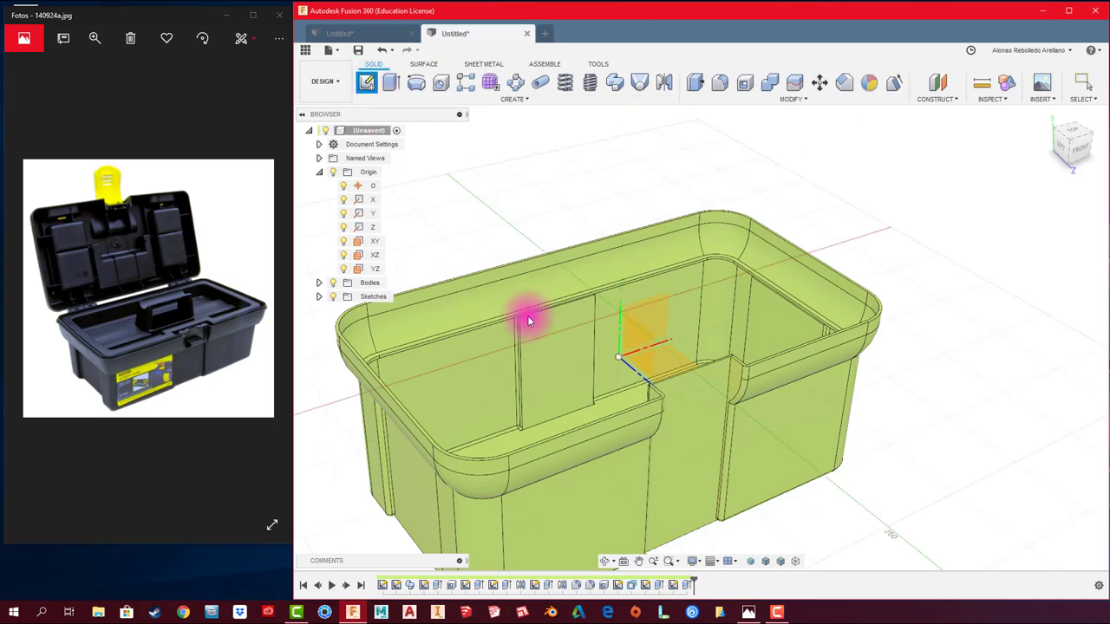
click(636, 340)
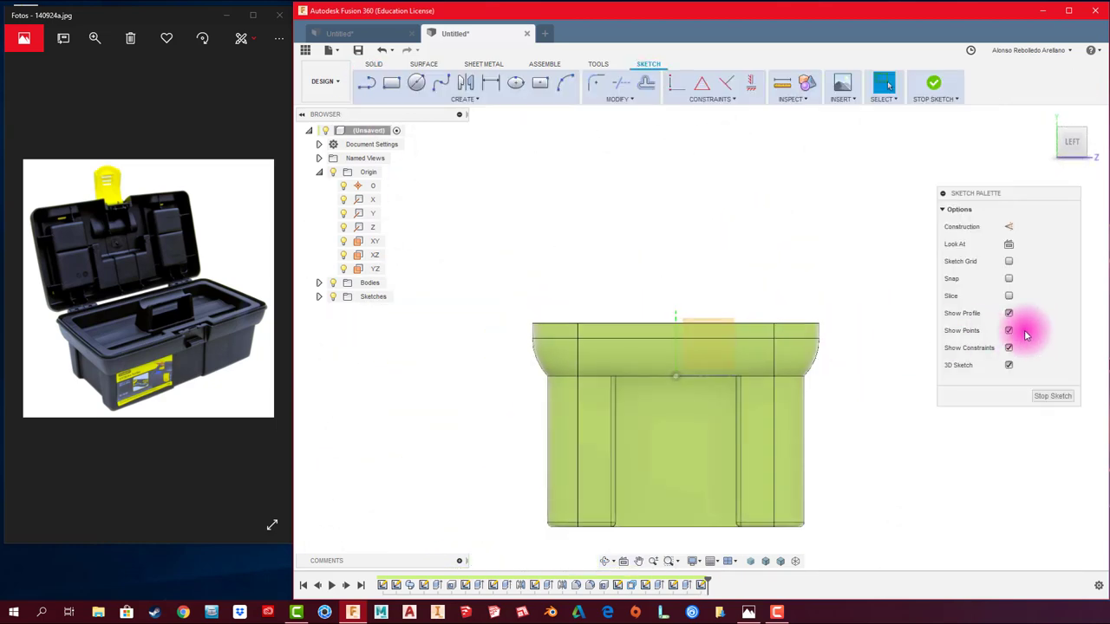
click(1007, 296)
scroll(859, 348, up, 3)
scroll(771, 344, up, 3)
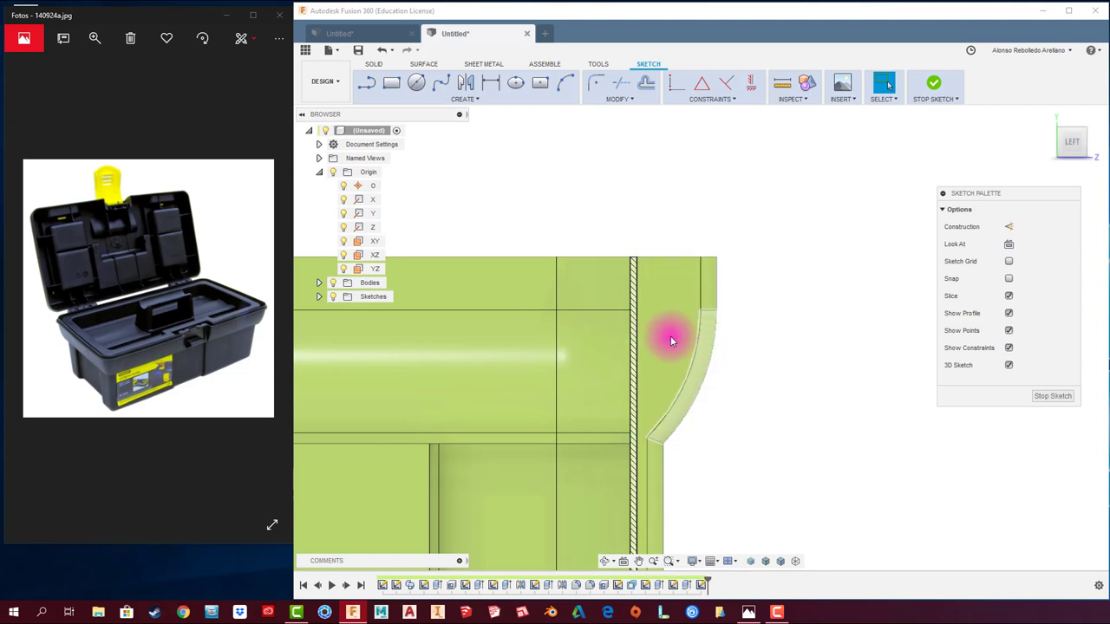
click(391, 83)
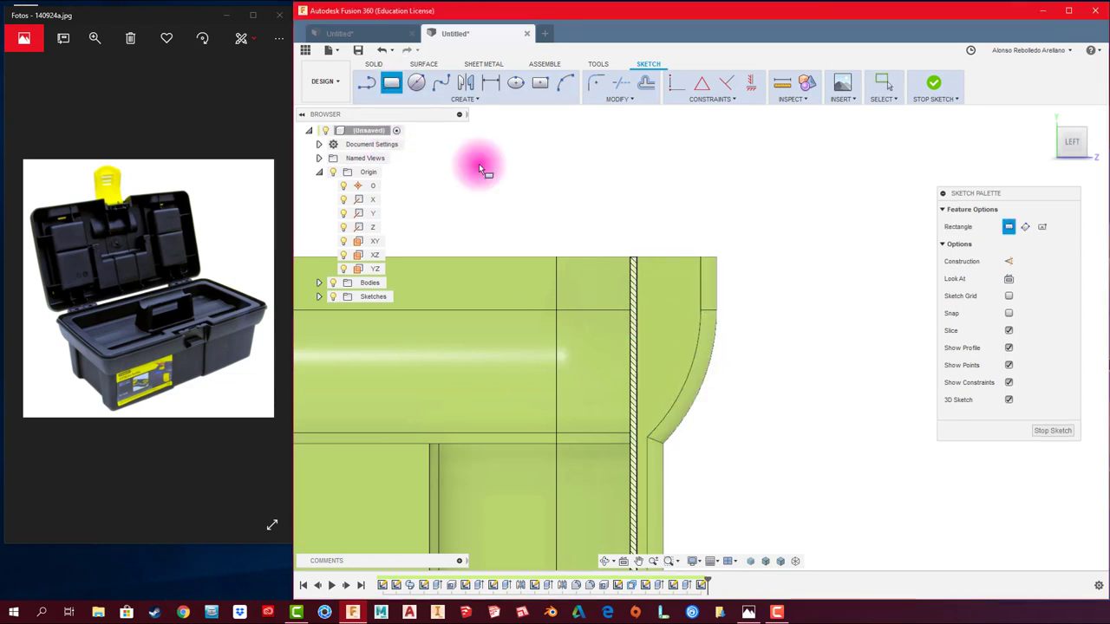
click(638, 363)
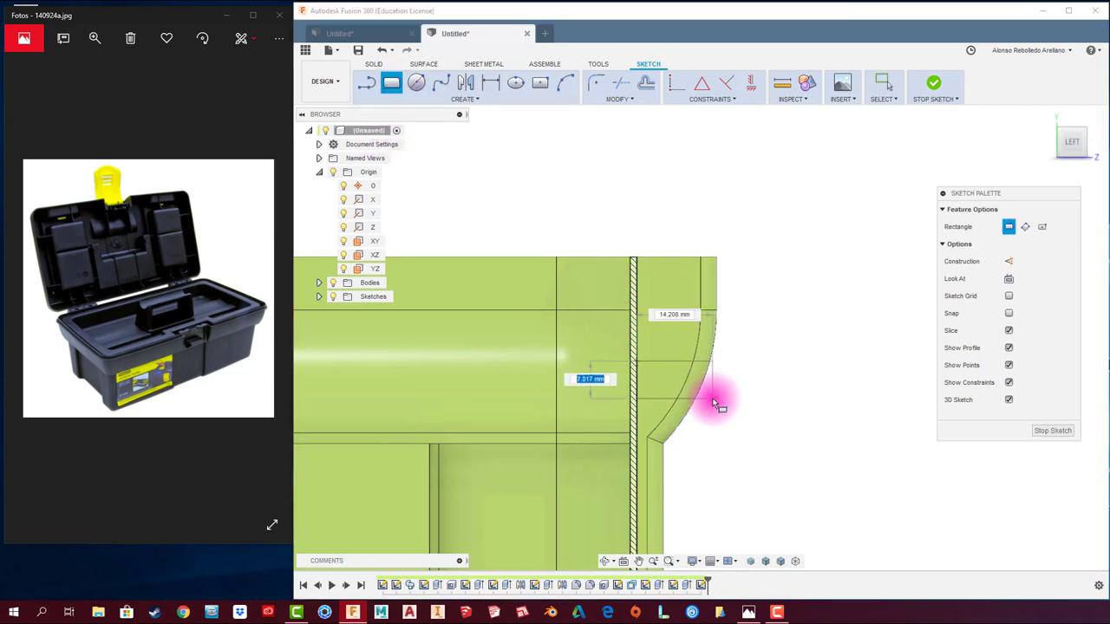
click(716, 401)
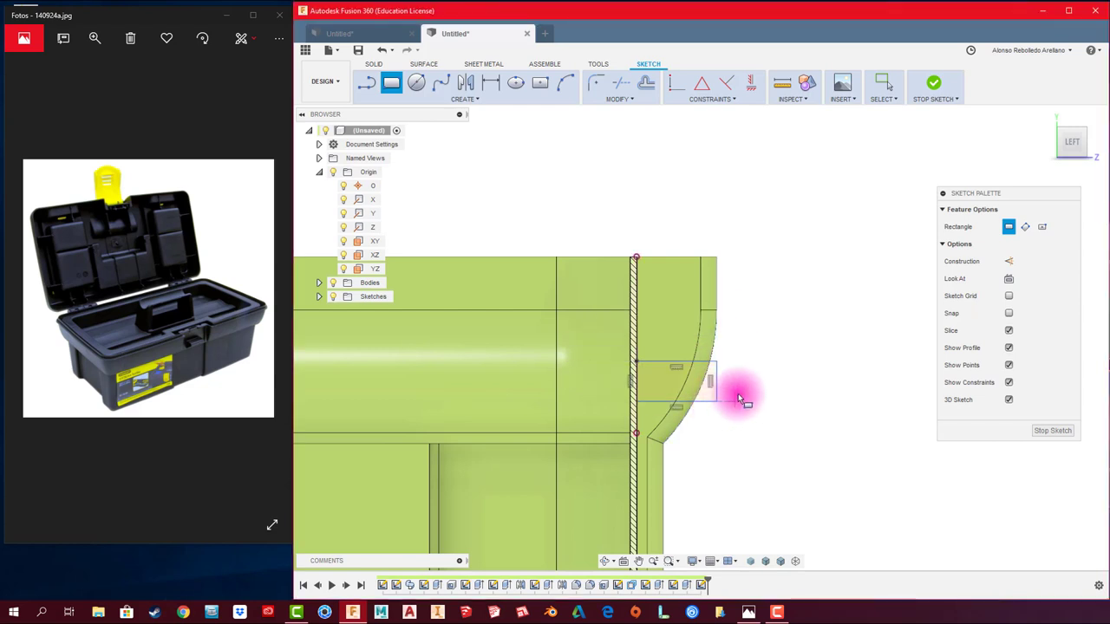
scroll(741, 390, up, 2)
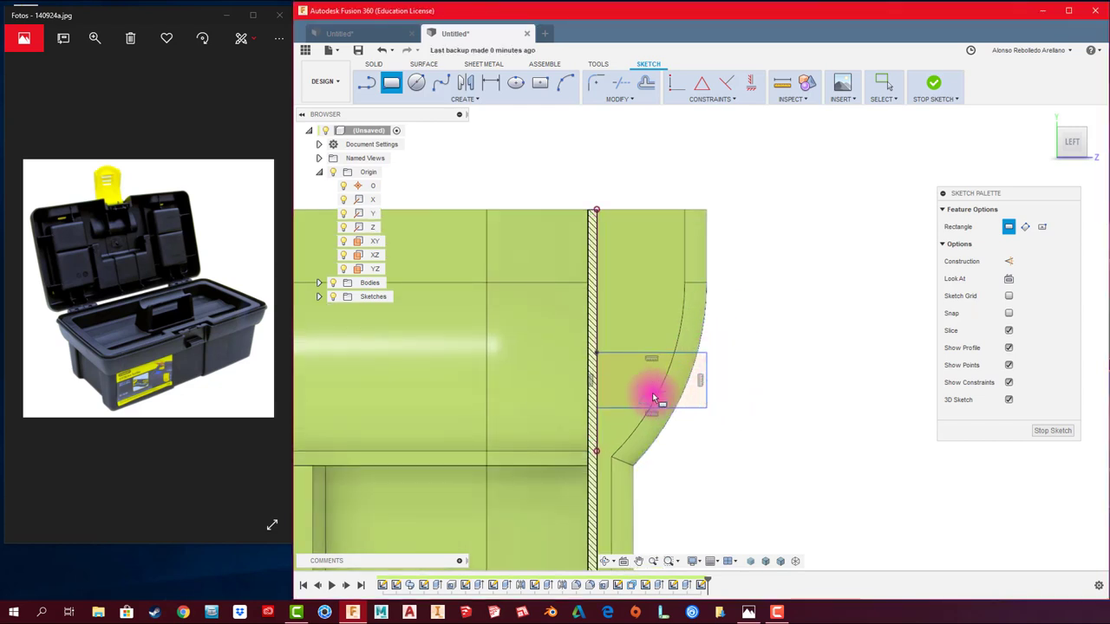
- Draw a line past the rim from the rectangle's lower corner and trim away leftover segments
click(366, 83)
click(625, 414)
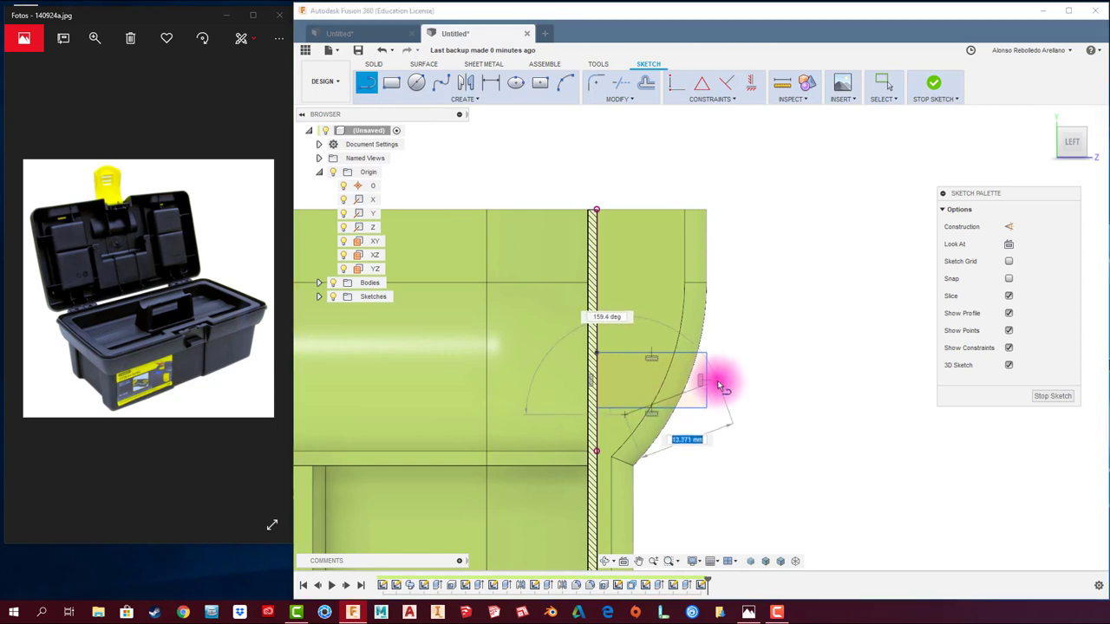
click(789, 371)
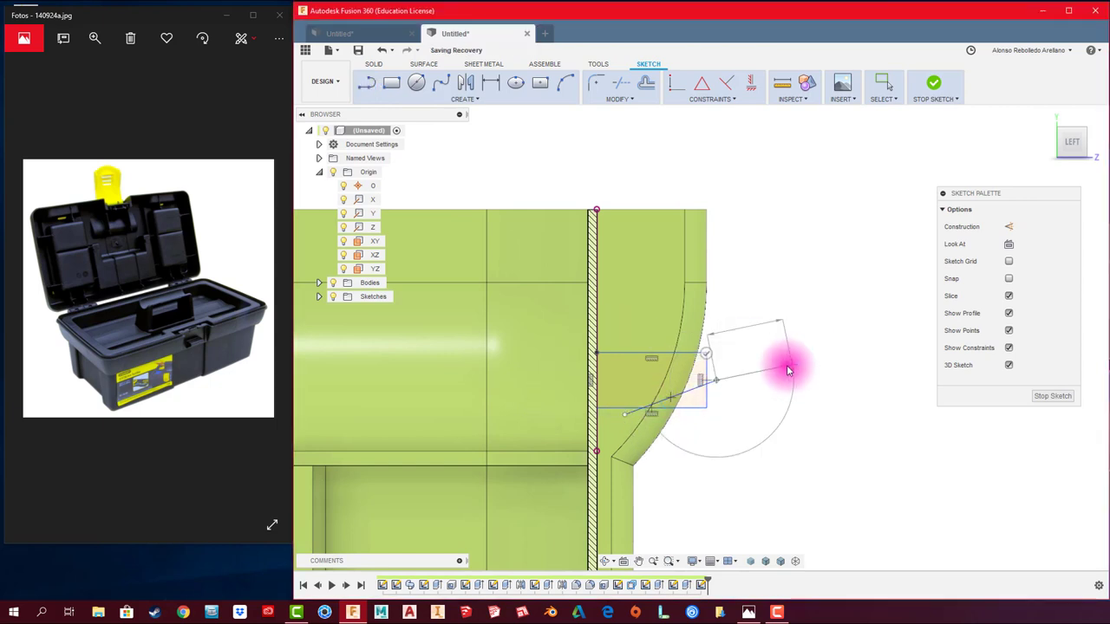
key(t)
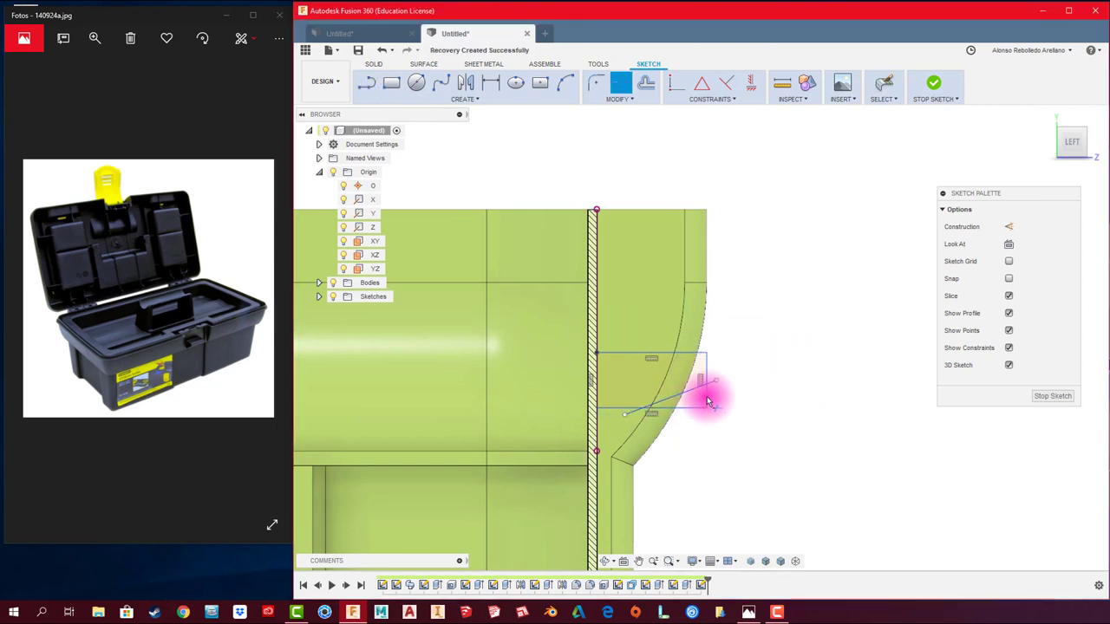
click(698, 410)
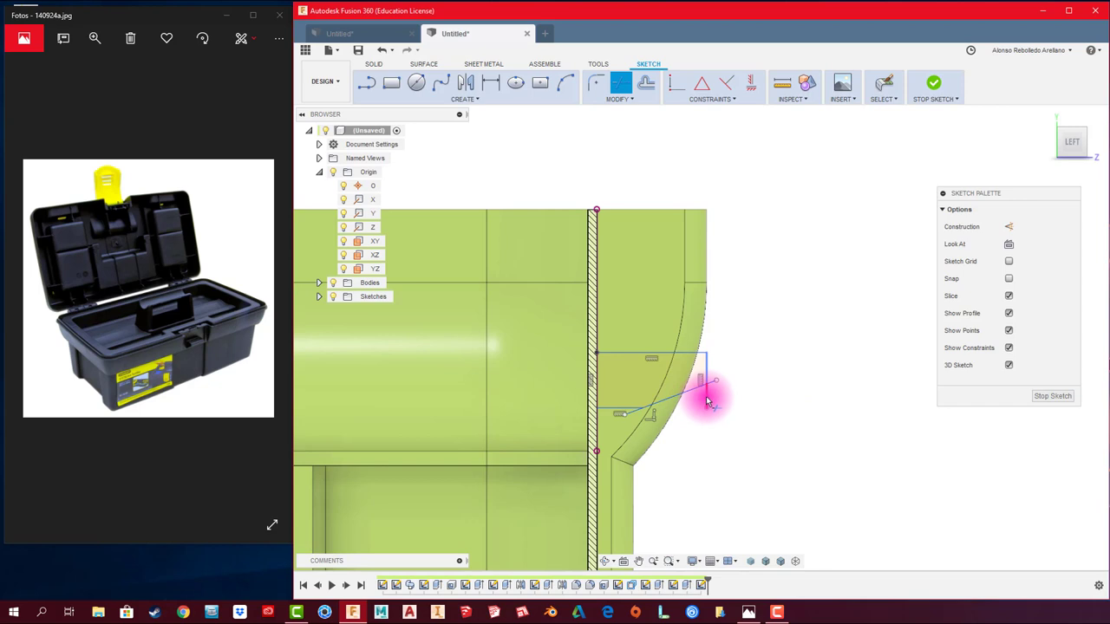
click(635, 415)
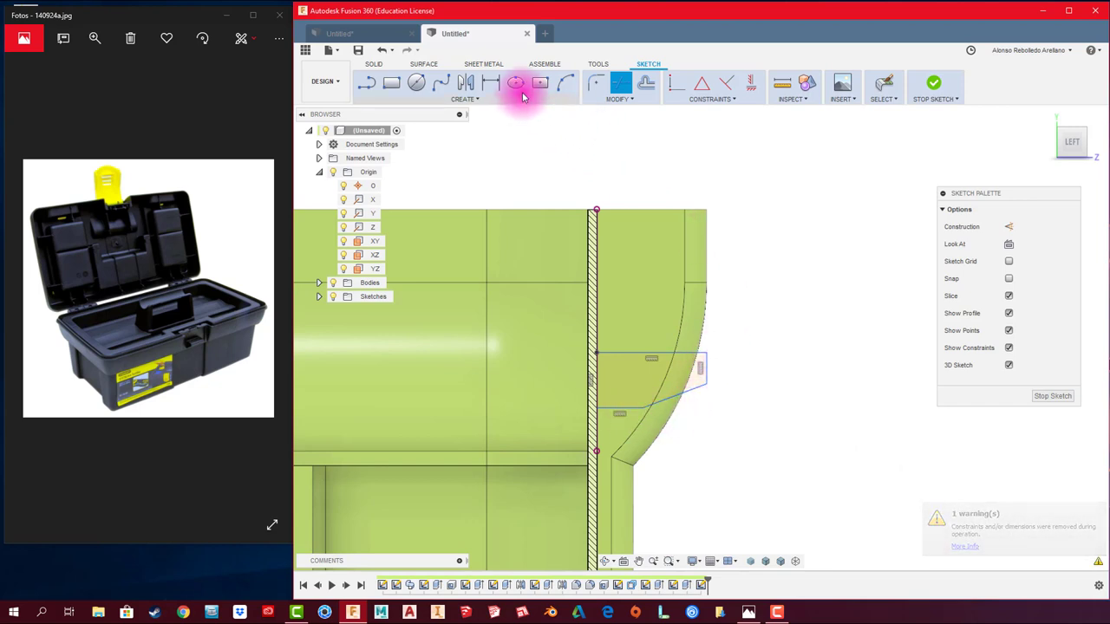
- Place a small test circle at the tab corner, then undo it
click(416, 82)
scroll(735, 377, up, 2)
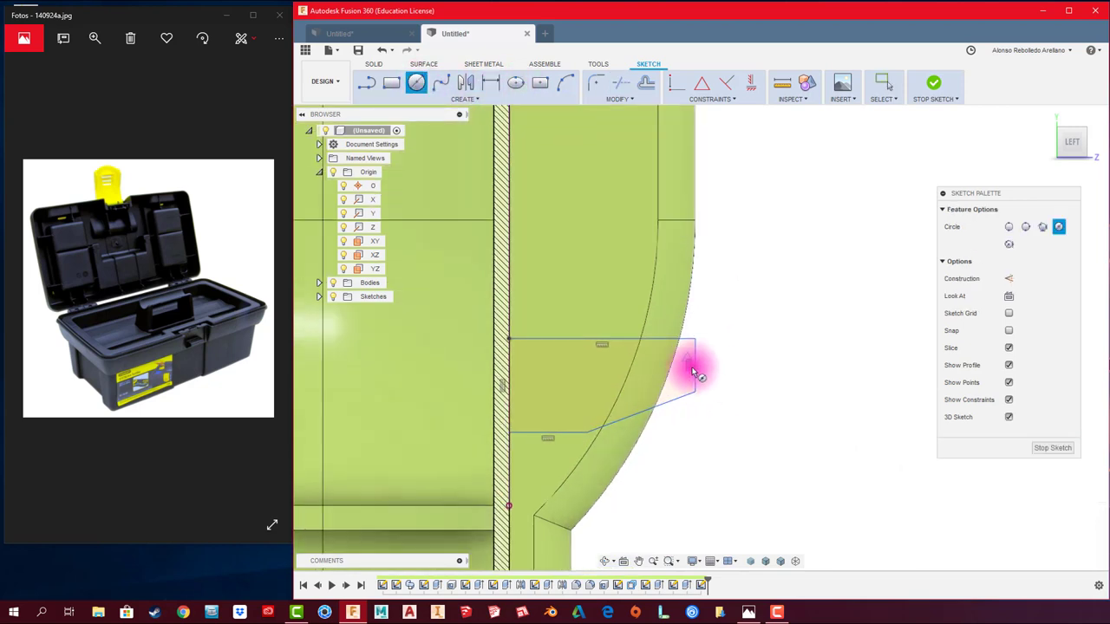
click(700, 340)
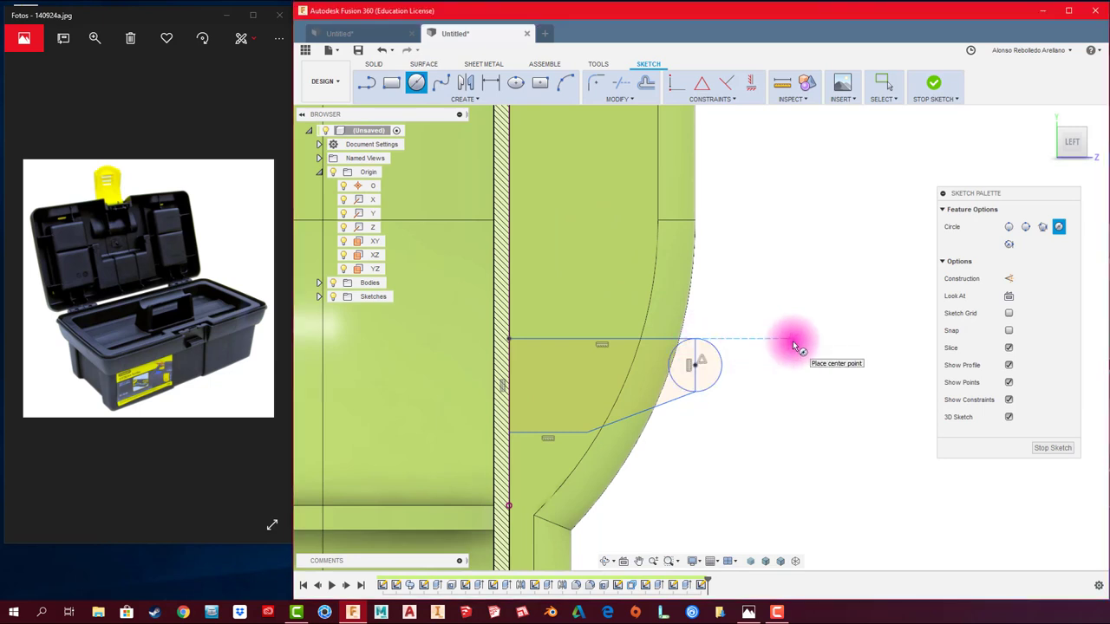
key(Escape)
key(ctrl+z)
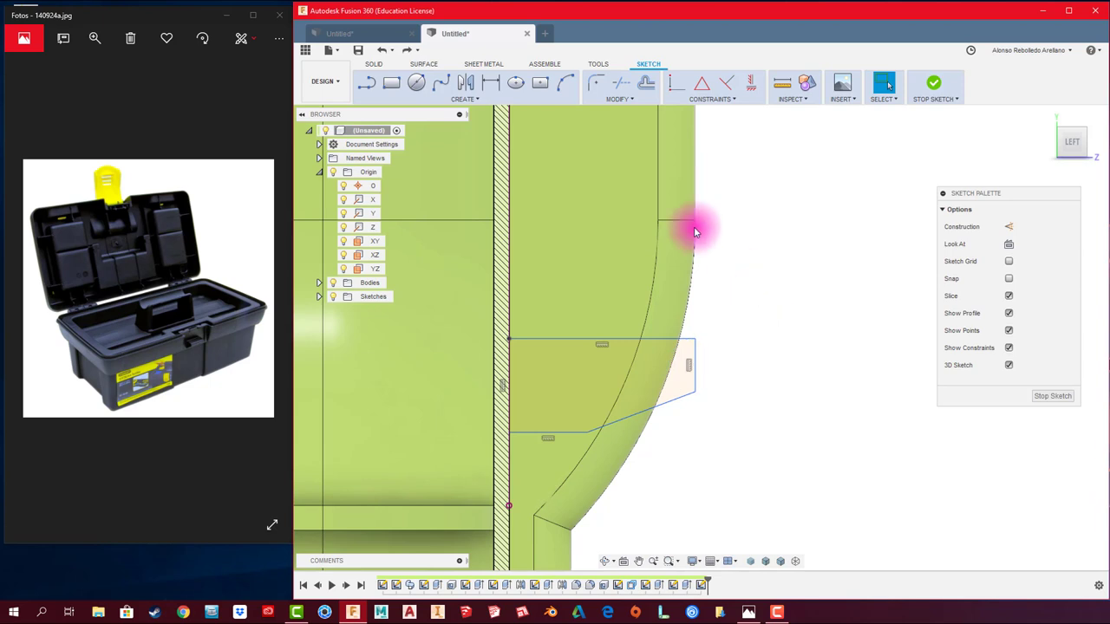
- Round the tab profile's two outer corners to 2.5 mm and finish the sketch
click(596, 87)
click(695, 341)
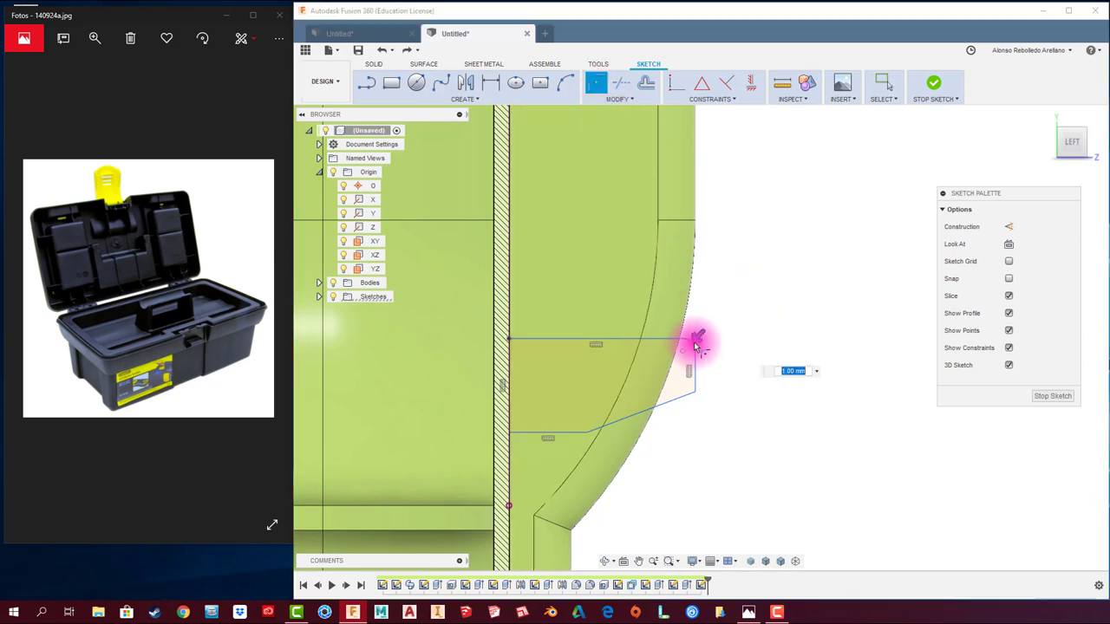
click(698, 394)
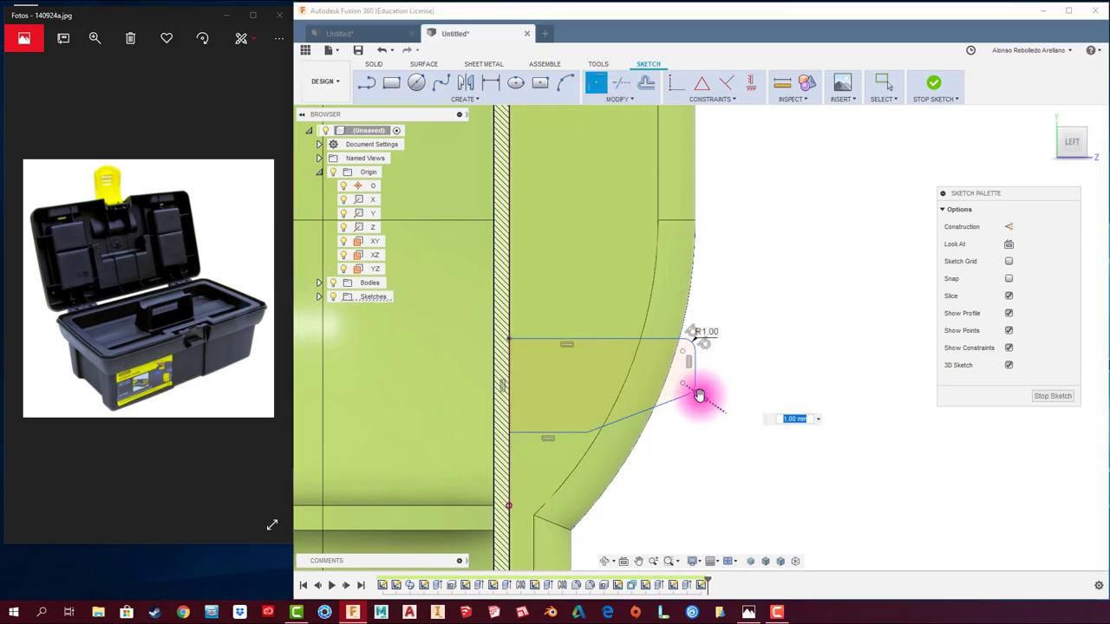
drag(699, 395, 696, 393)
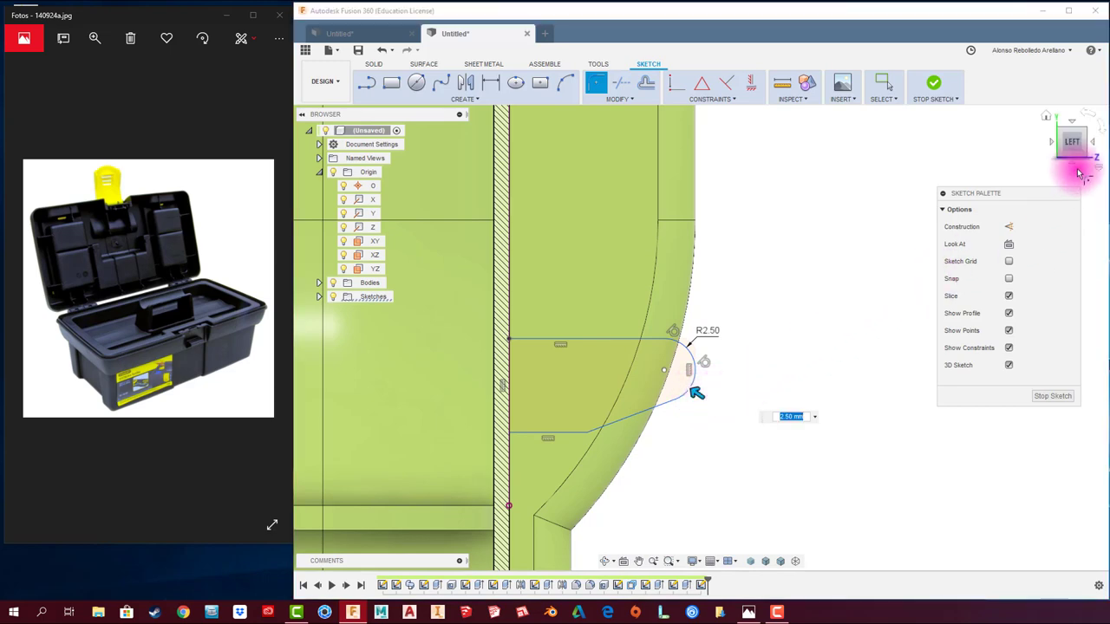
click(937, 99)
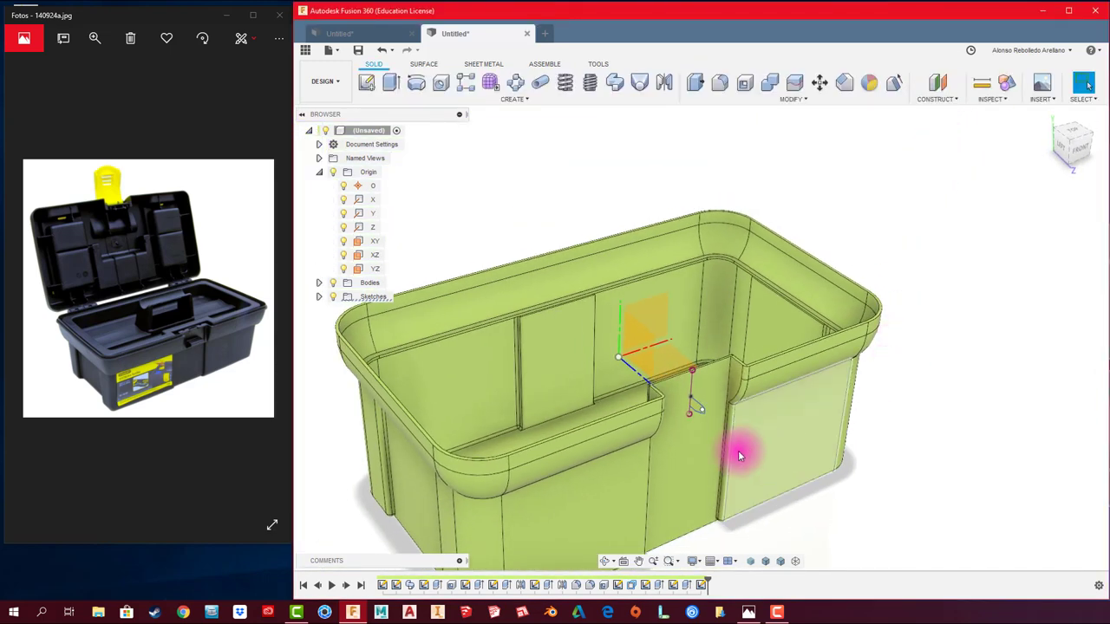
- Extrude the tab profile symmetrically 20 mm to form the latch ledge
scroll(737, 450, up, 5)
key(e)
click(670, 381)
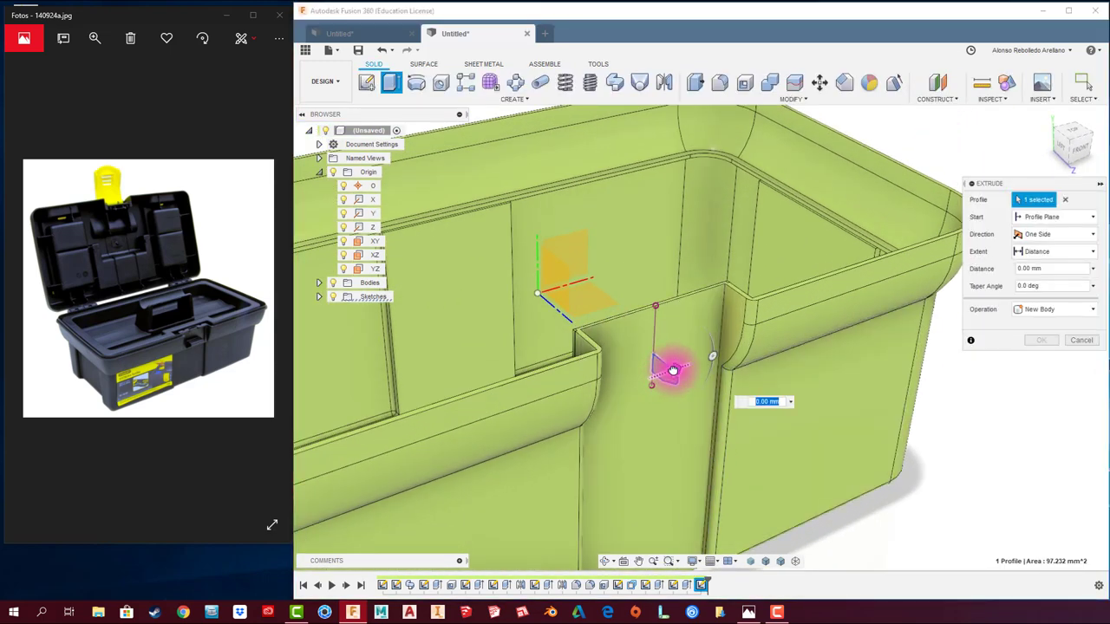
drag(673, 371, 712, 359)
click(1051, 234)
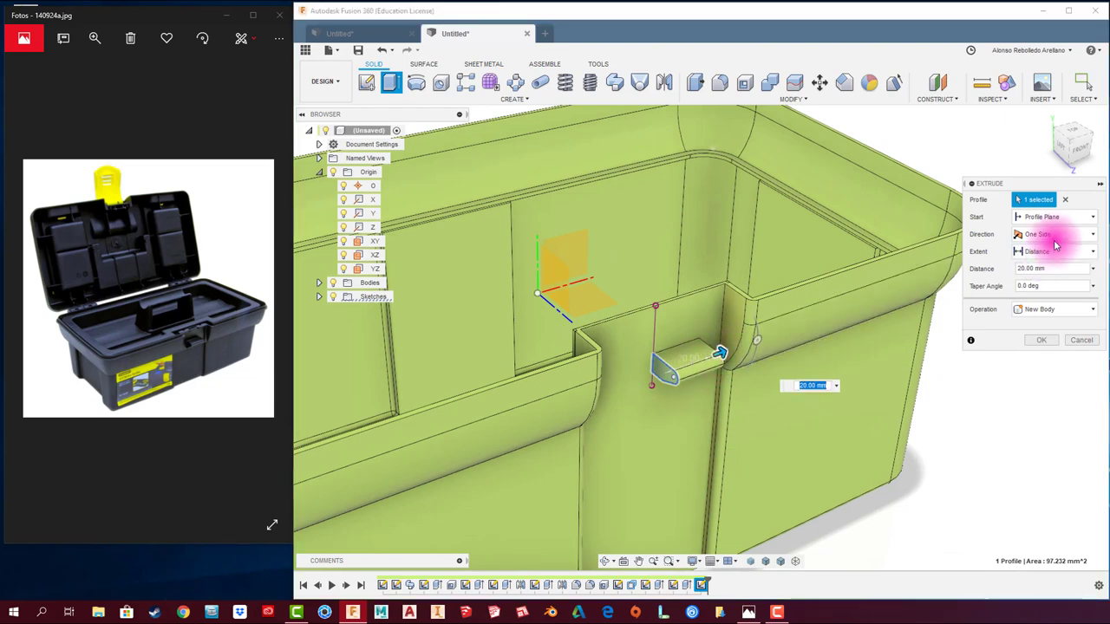
click(1044, 279)
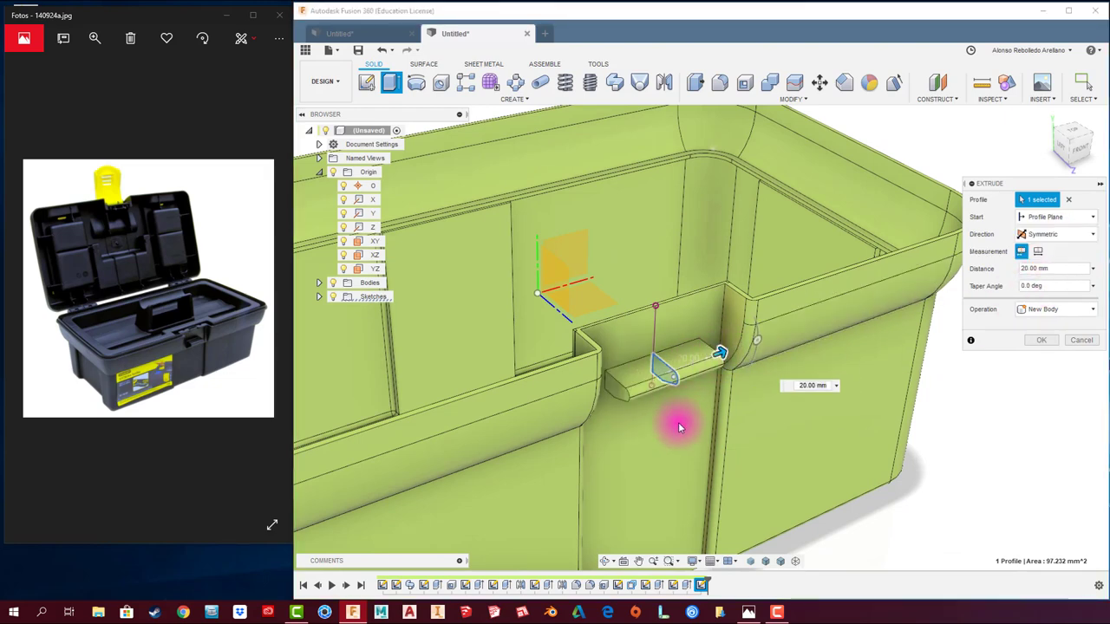
mouse_move(679, 402)
shift+middle_down()
mouse_move(705, 367)
mouse_move(1023, 280)
mouse_move(1050, 277)
mouse_move(1052, 323)
shift+middle_up()
- Confirm the latch tab extrusion and zoom out to view the whole box
click(1040, 339)
scroll(1015, 367, down, 5)
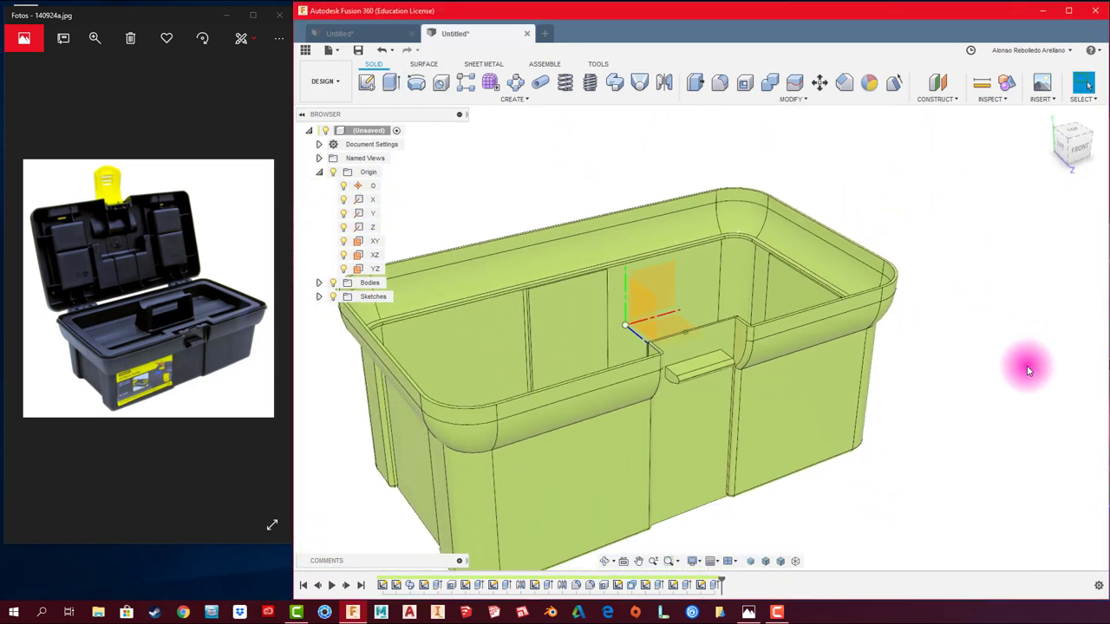
mouse_move(1015, 367)
shift+middle_down()
mouse_move(664, 367)
mouse_move(577, 407)
mouse_move(458, 347)
mouse_move(490, 347)
mouse_move(417, 382)
mouse_move(453, 324)
shift+middle_up()
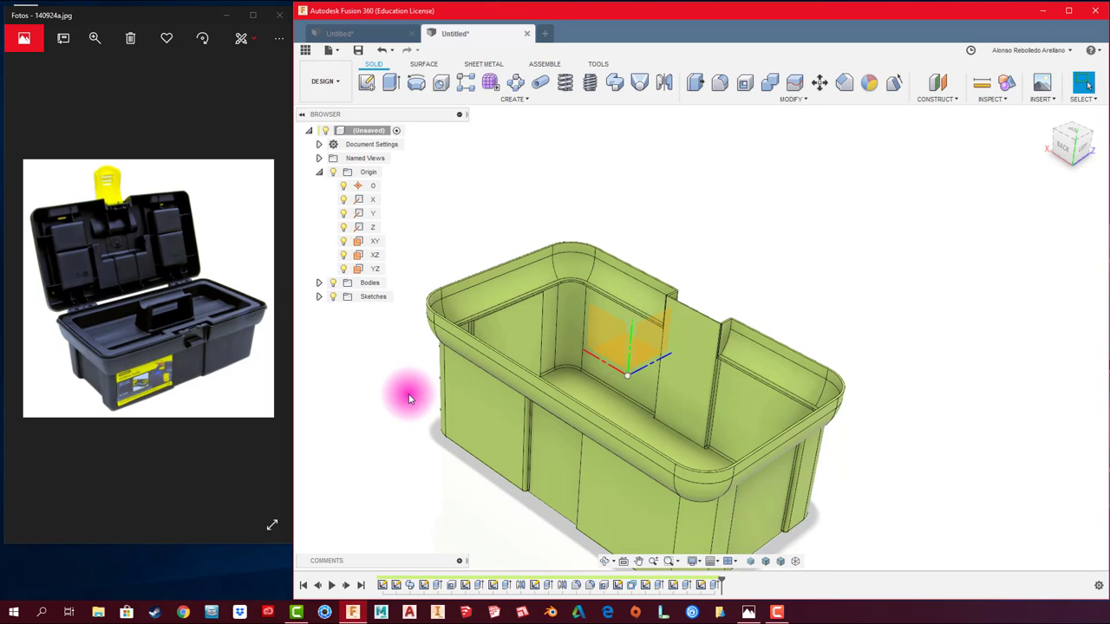
- Select the YZ origin plane and start a new sketch on it
mouse_move(410, 398)
shift+middle_down()
mouse_move(663, 368)
mouse_move(842, 322)
mouse_move(728, 368)
mouse_move(686, 235)
shift+middle_up()
click(663, 369)
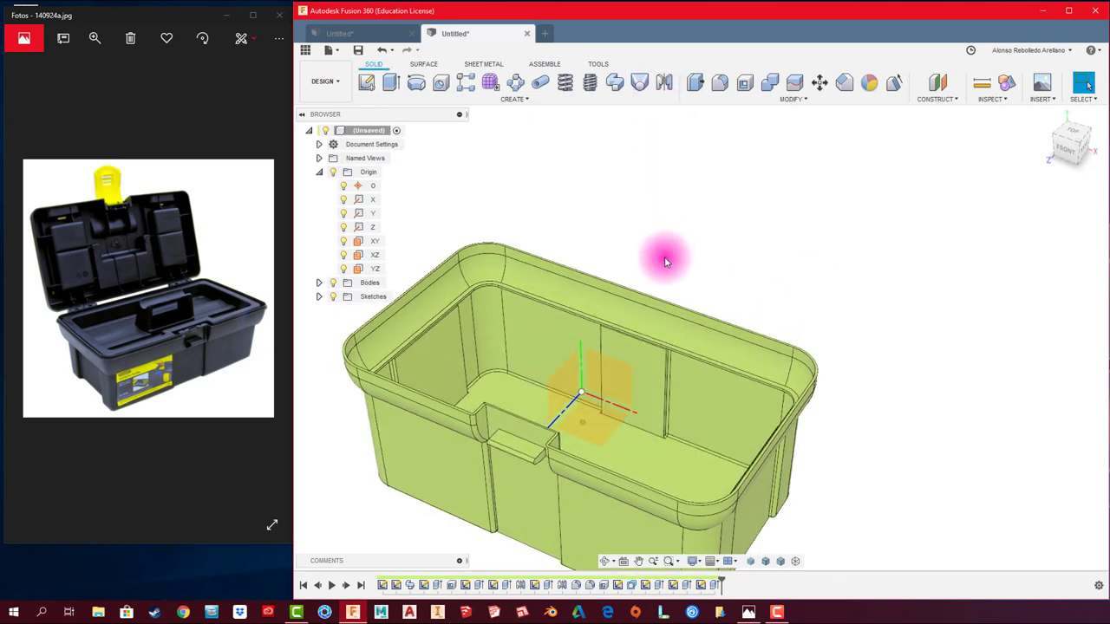
click(367, 81)
- Place the sketch on the YZ plane, then finish the empty sketch
click(573, 368)
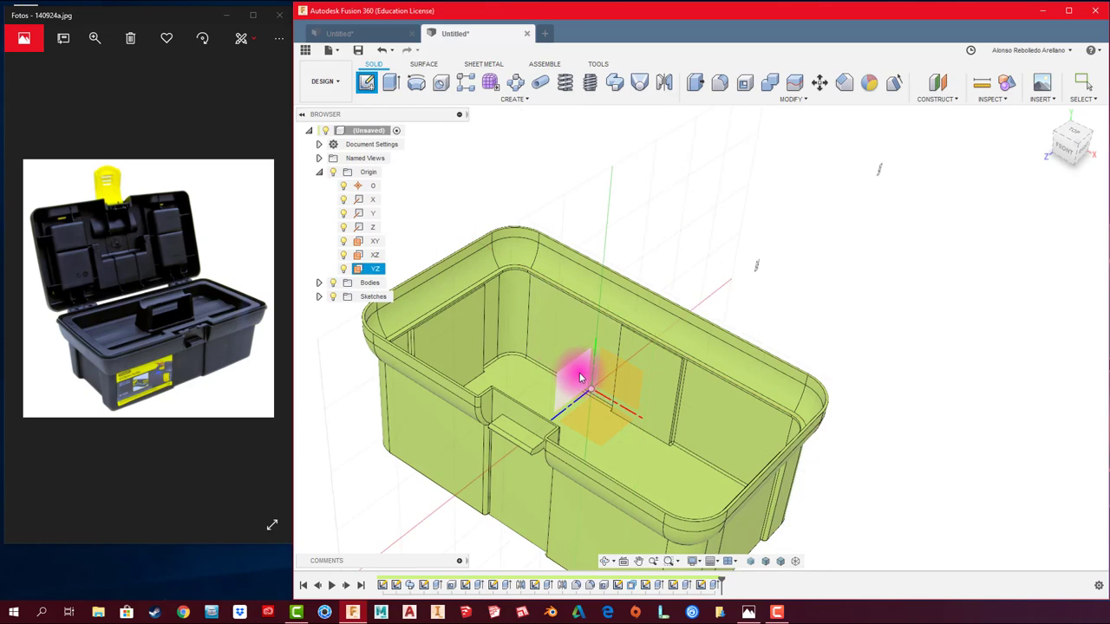
mouse_move(639, 384)
shift+middle_down()
mouse_move(855, 272)
mouse_move(881, 168)
shift+middle_up()
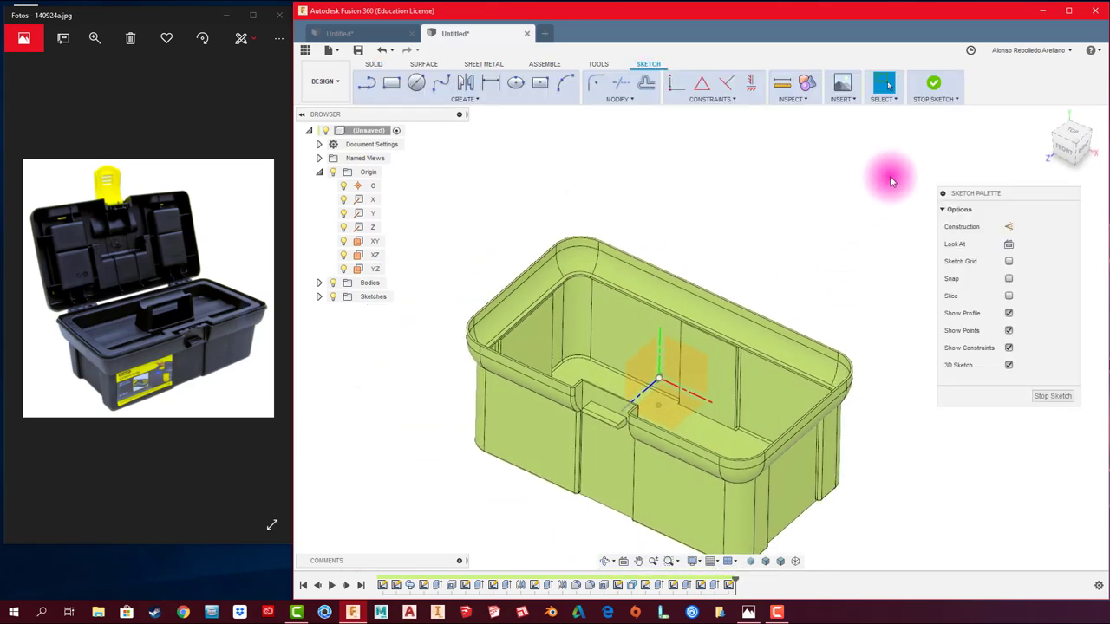
click(930, 86)
- Create an offset plane 120 mm from the YZ plane toward the box's far end
click(936, 86)
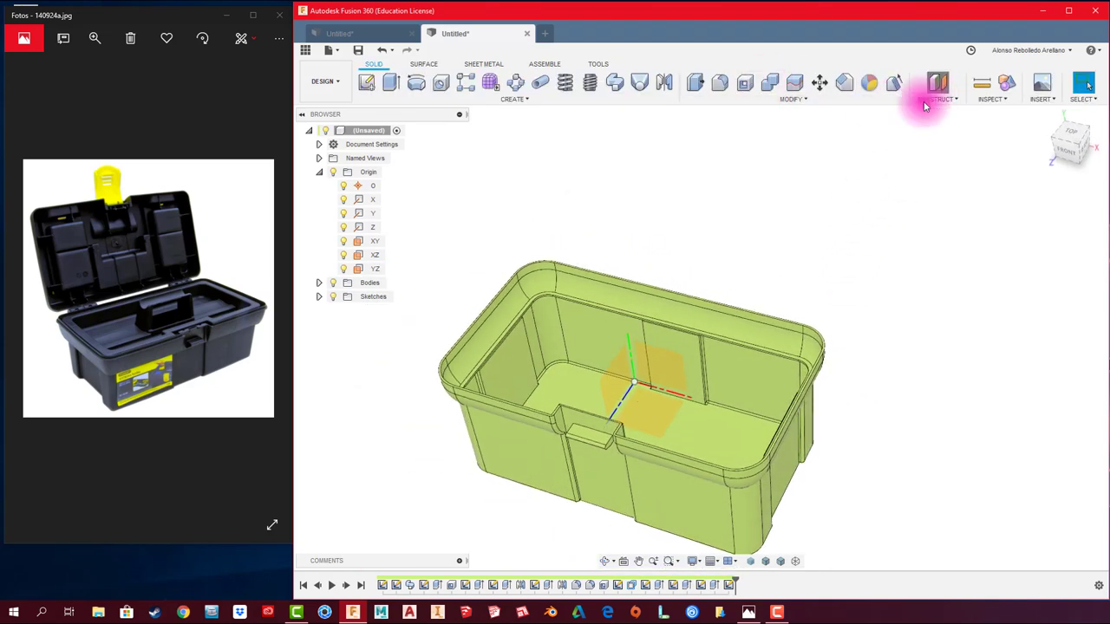
click(962, 115)
click(642, 395)
drag(639, 384, 739, 397)
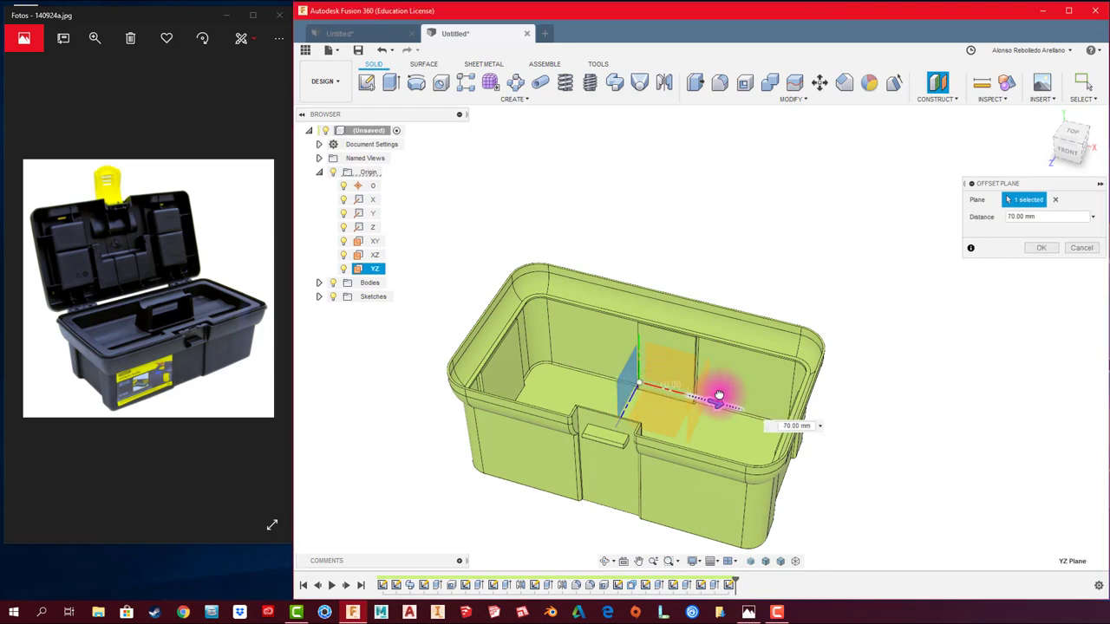
shift+middle_drag(740, 397, 751, 391)
drag(751, 391, 772, 395)
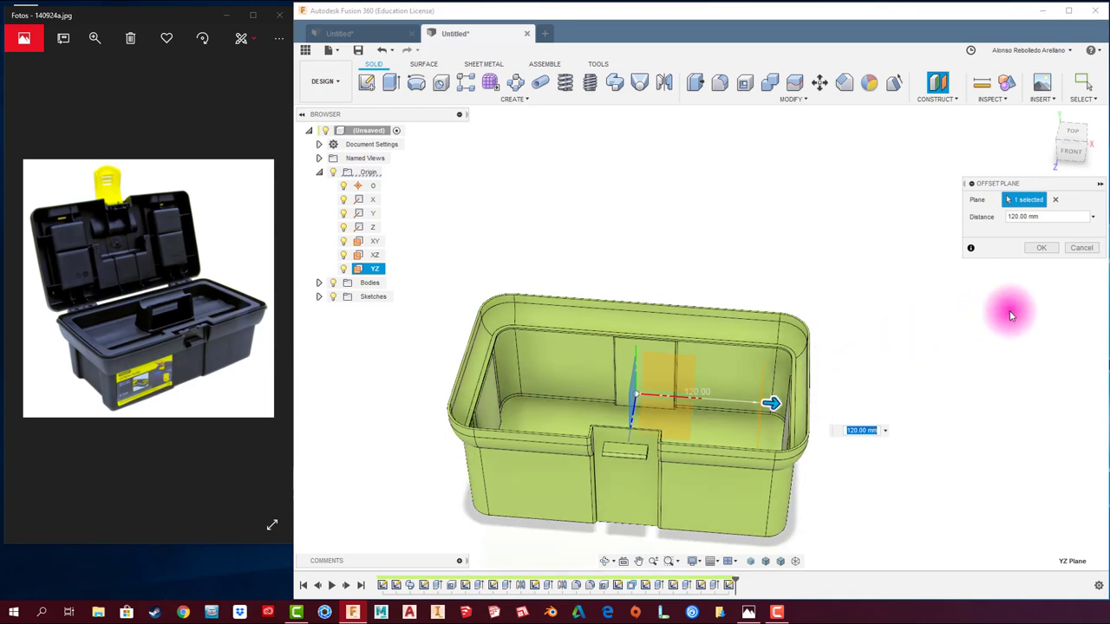
click(1041, 248)
mouse_move(901, 360)
shift+middle_down()
mouse_move(676, 442)
mouse_move(711, 441)
mouse_move(622, 438)
shift+middle_up()
scroll(664, 482, up, 4)
scroll(655, 506, up, 2)
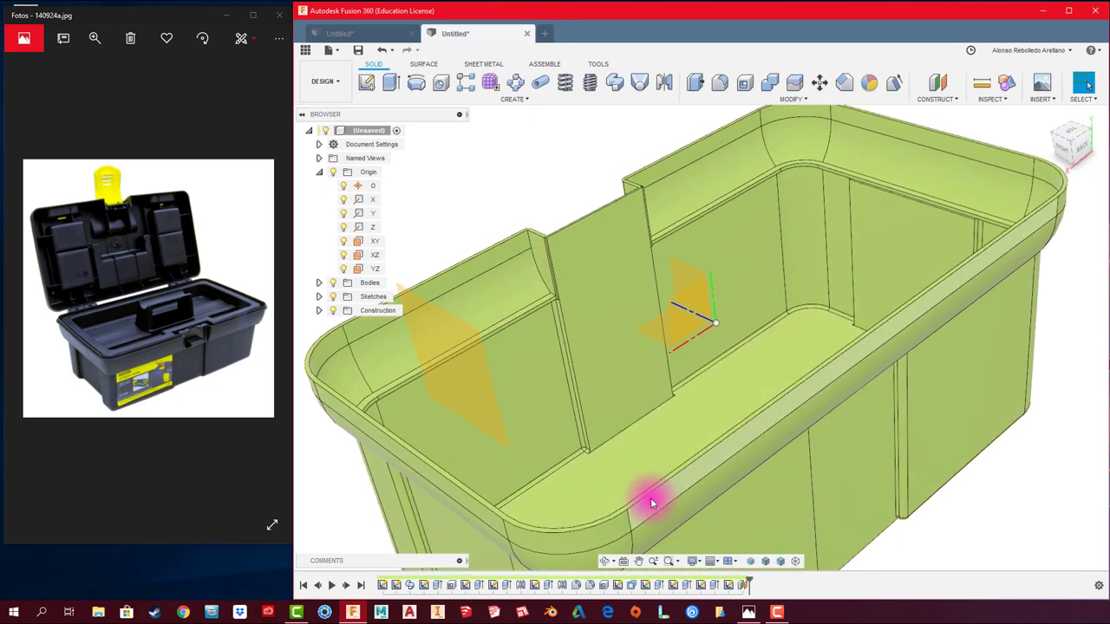
- Sketch on the 120 mm offset plane with Slice on, zooming in on the rim's wall section
scroll(655, 500, down, 5)
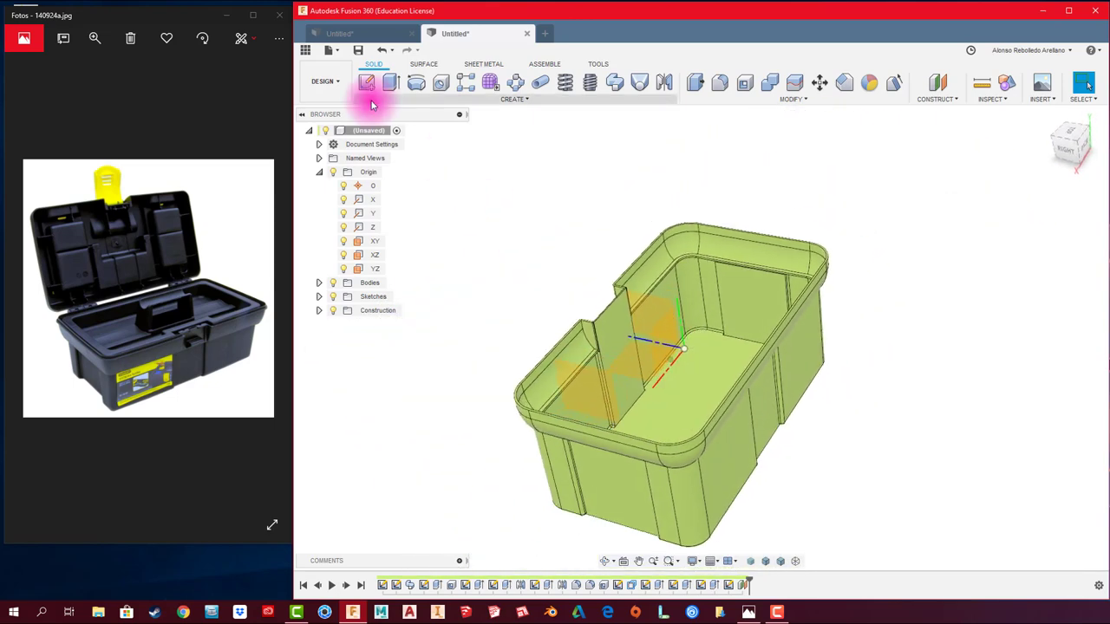
click(366, 87)
click(568, 373)
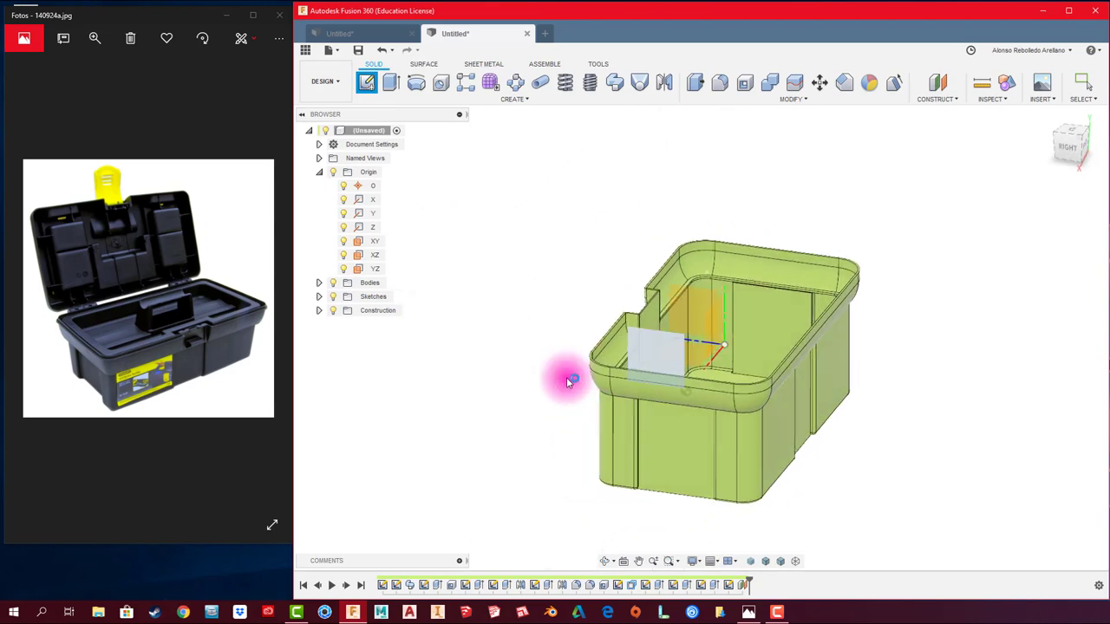
click(1008, 296)
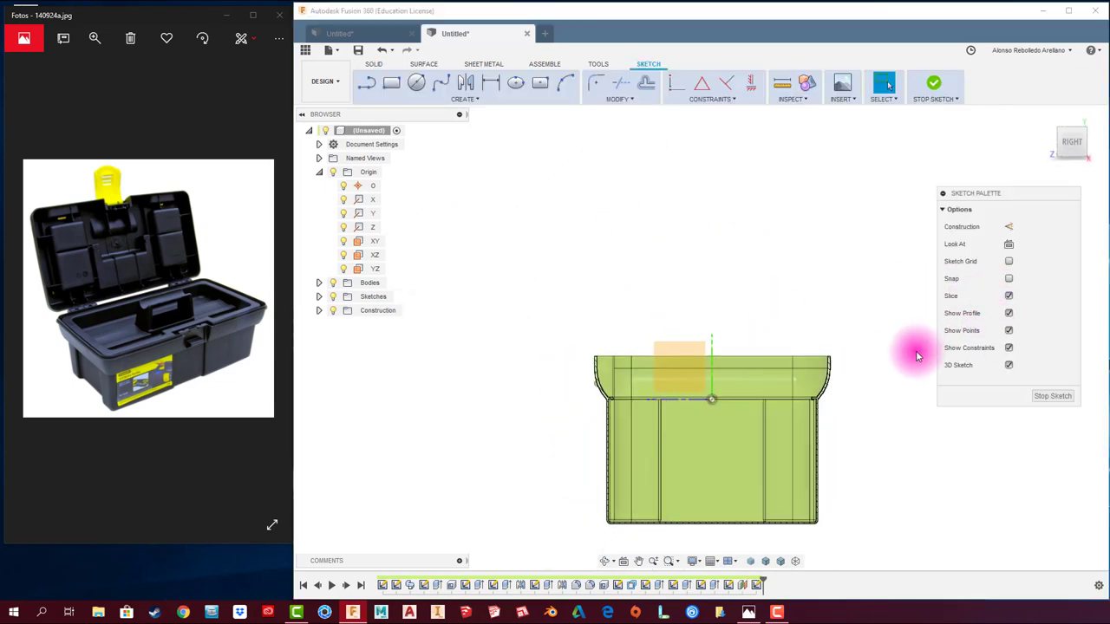
scroll(917, 352, up, 3)
scroll(787, 385, up, 3)
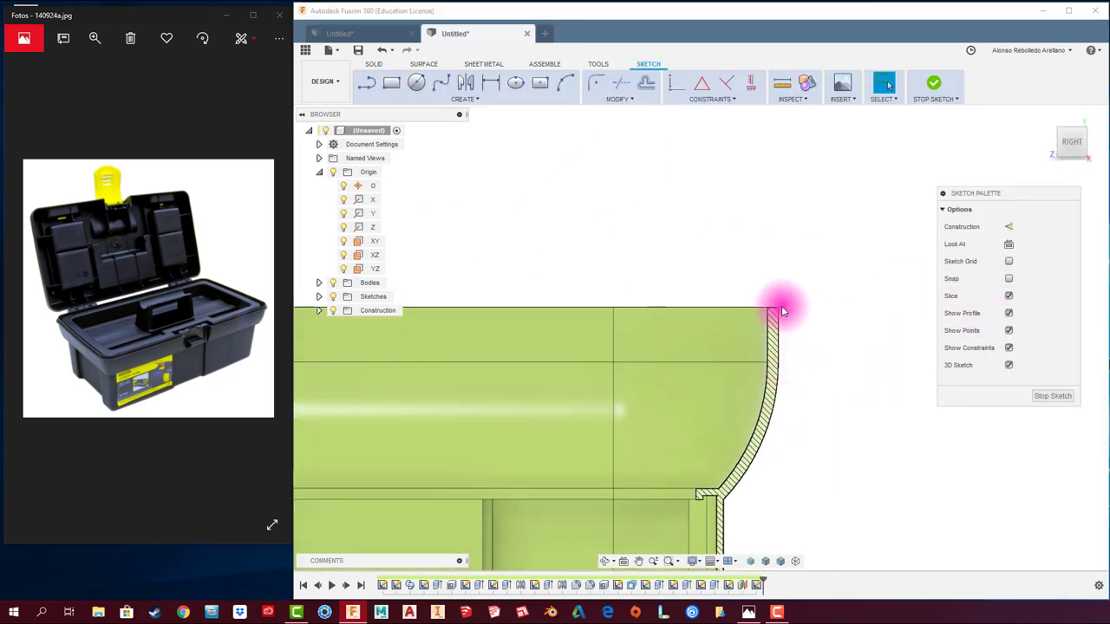
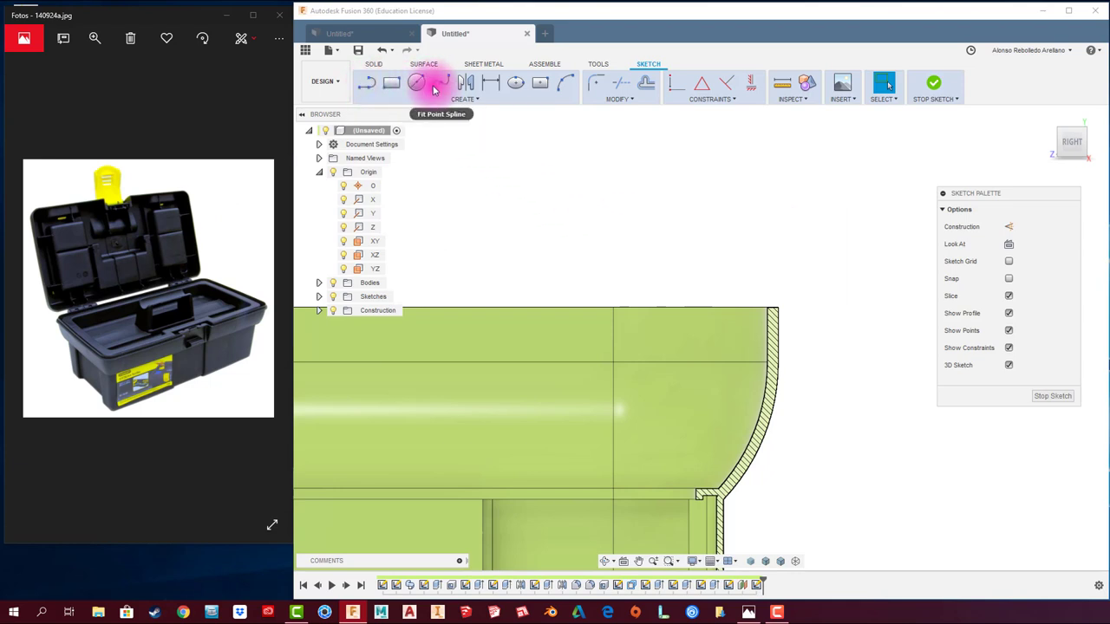
- Draw a line from the wall's top corner and change its length dimension from 20 to 10 mm
click(416, 84)
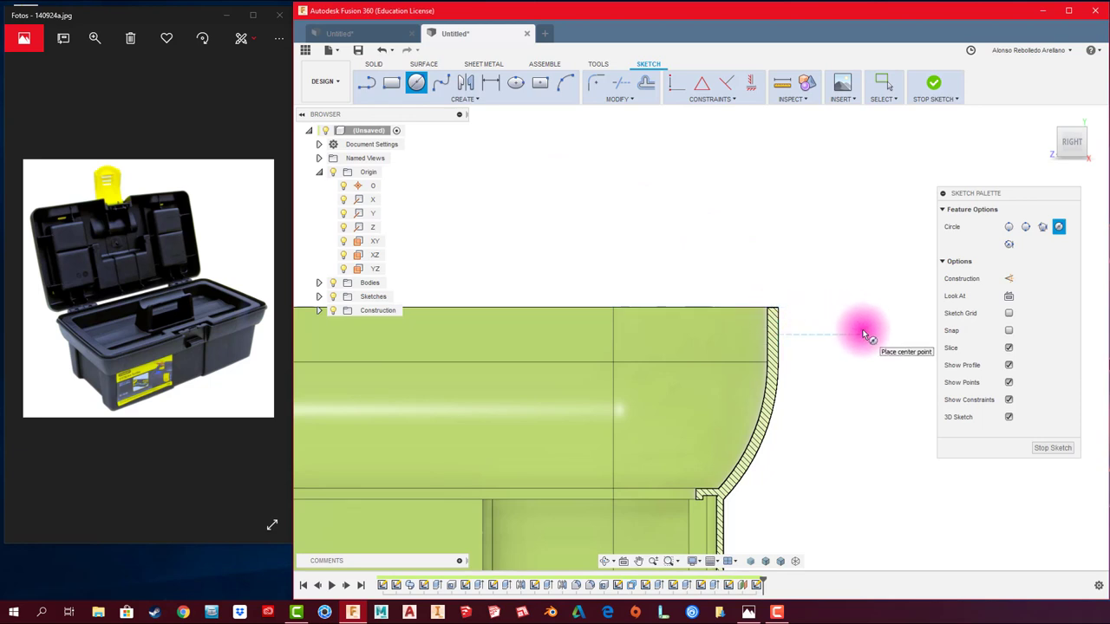
click(378, 88)
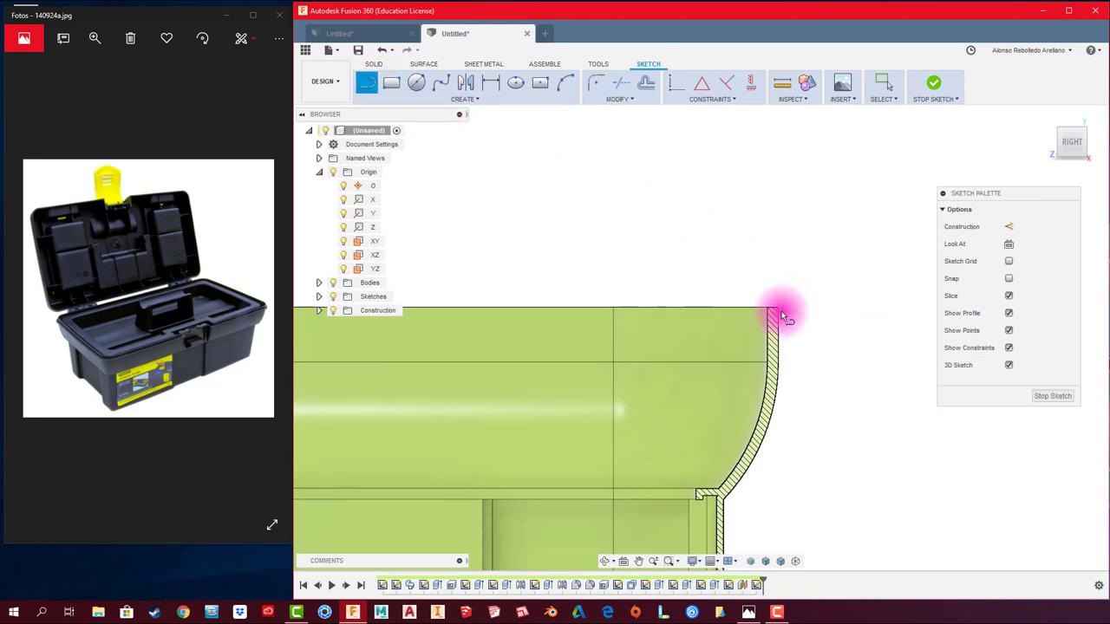
click(778, 307)
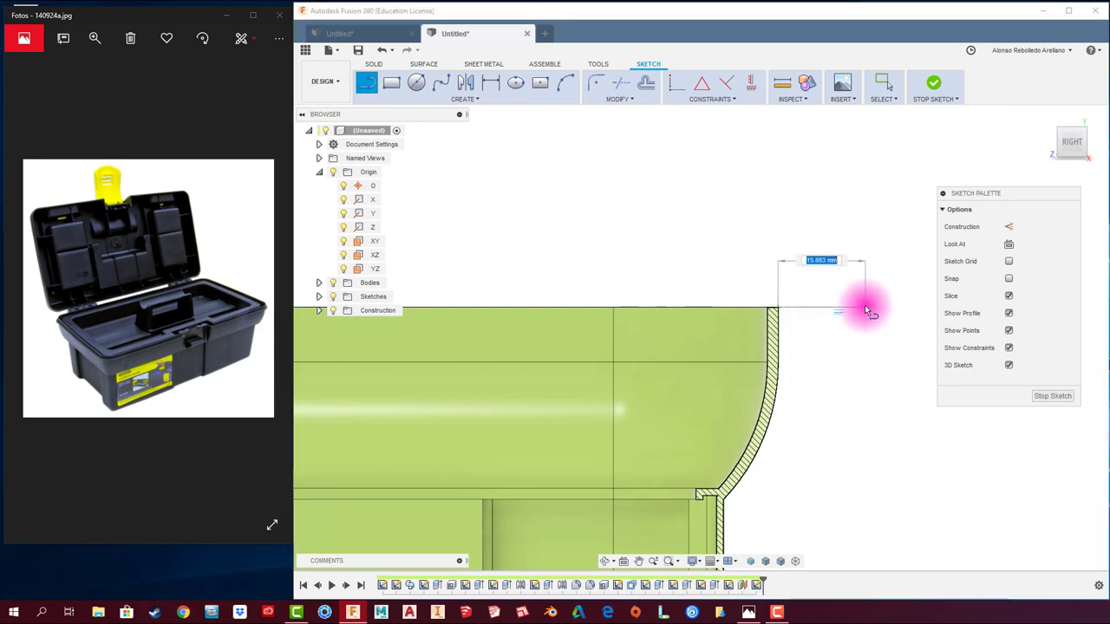
text(20)
key(Return)
key(Escape)
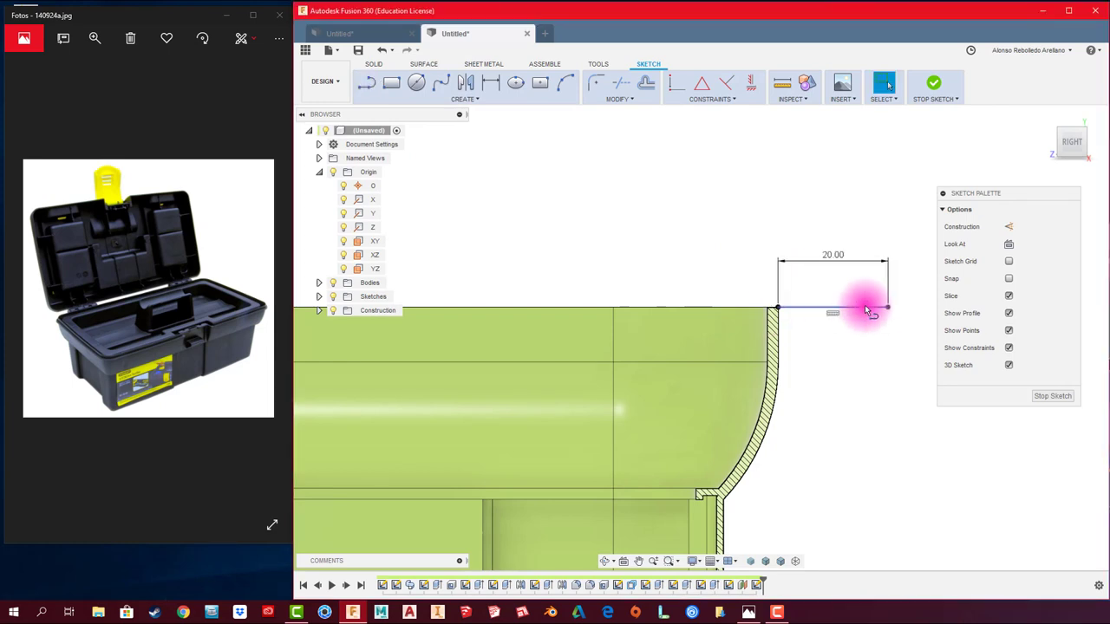
scroll(819, 359, down, 3)
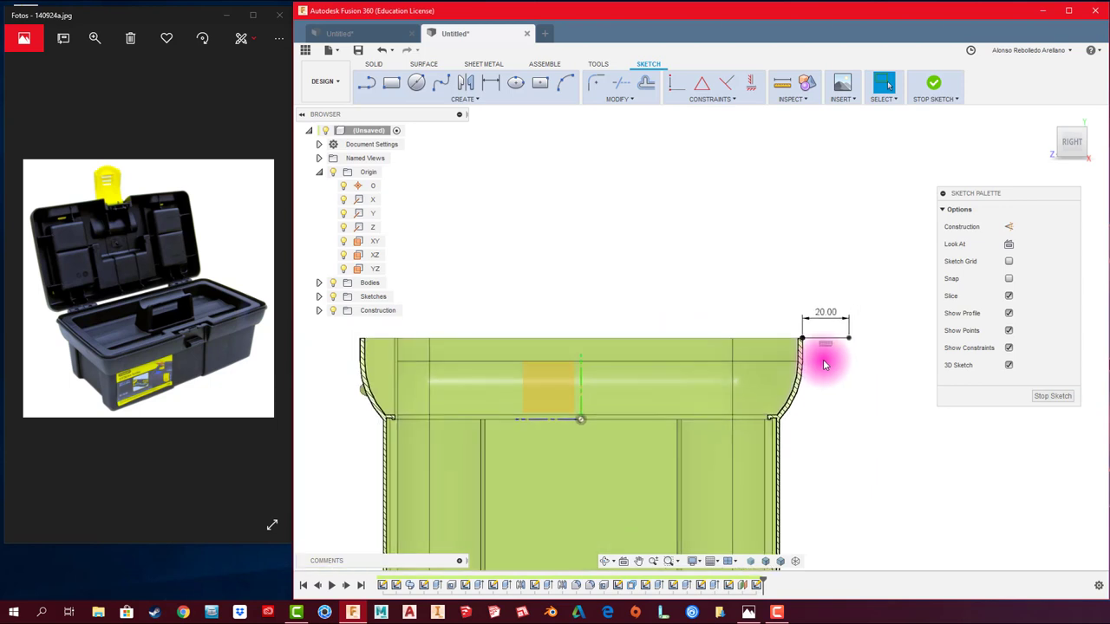
scroll(824, 357, down, 2)
scroll(832, 354, up, 5)
double_click(813, 301)
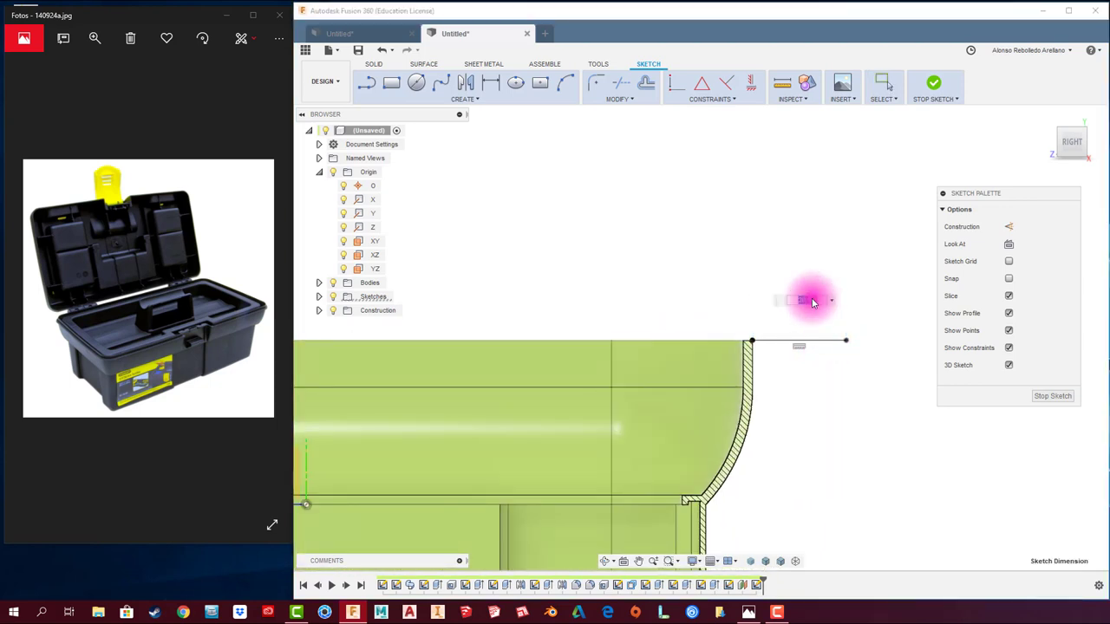
text(10)
key(Return)
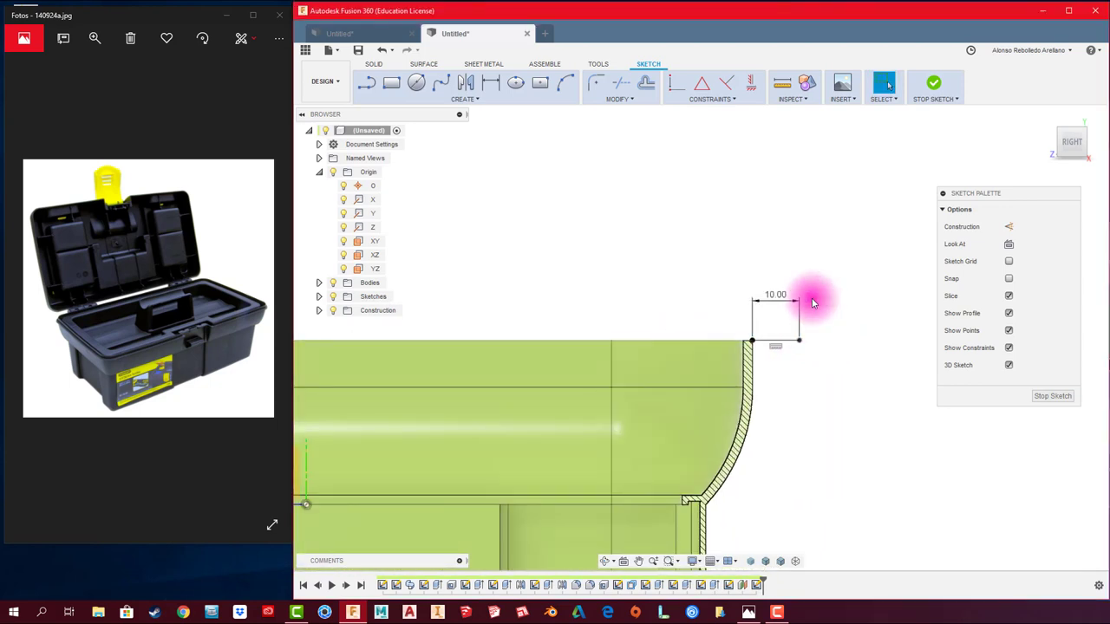
- Add a Center Diameter Circle through the line end, plus two lines joining it back to the wall
scroll(780, 321, up, 2)
click(417, 84)
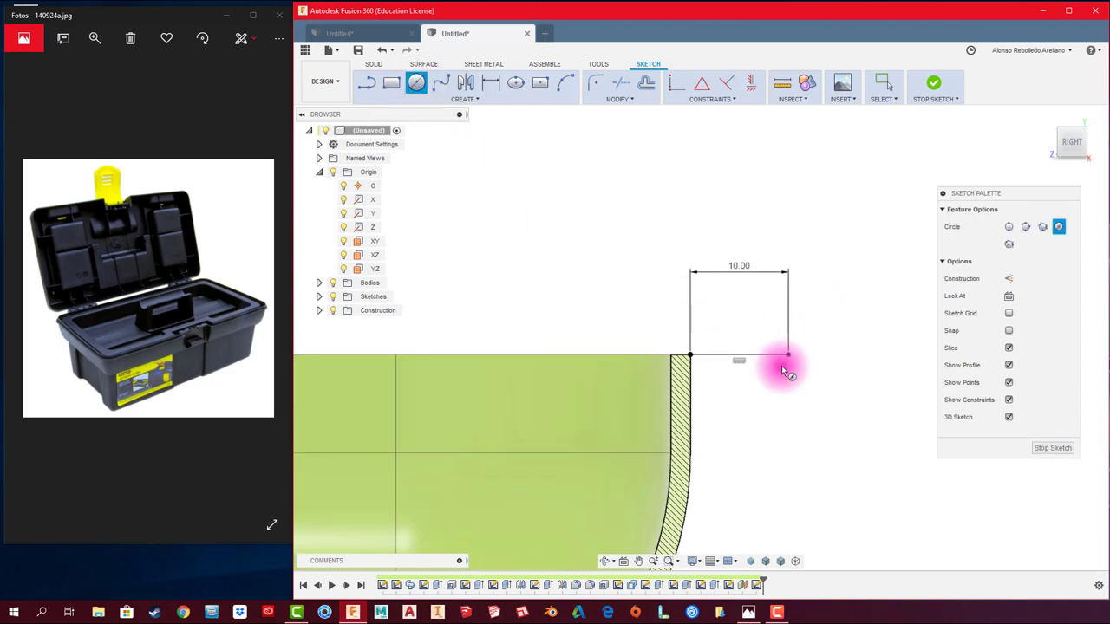
click(787, 384)
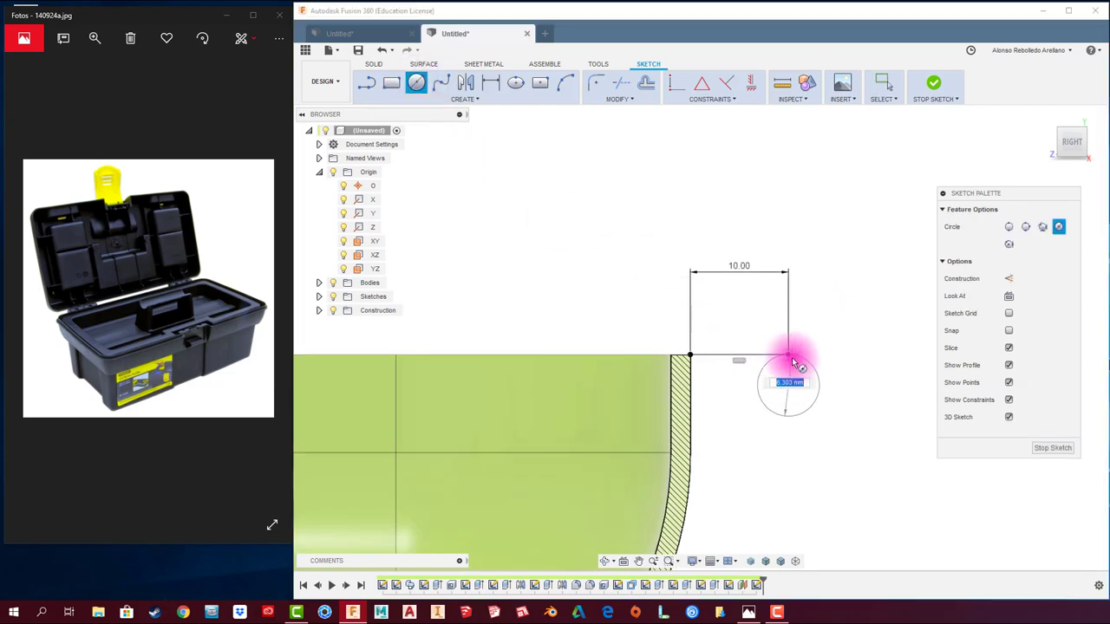
click(787, 356)
click(366, 83)
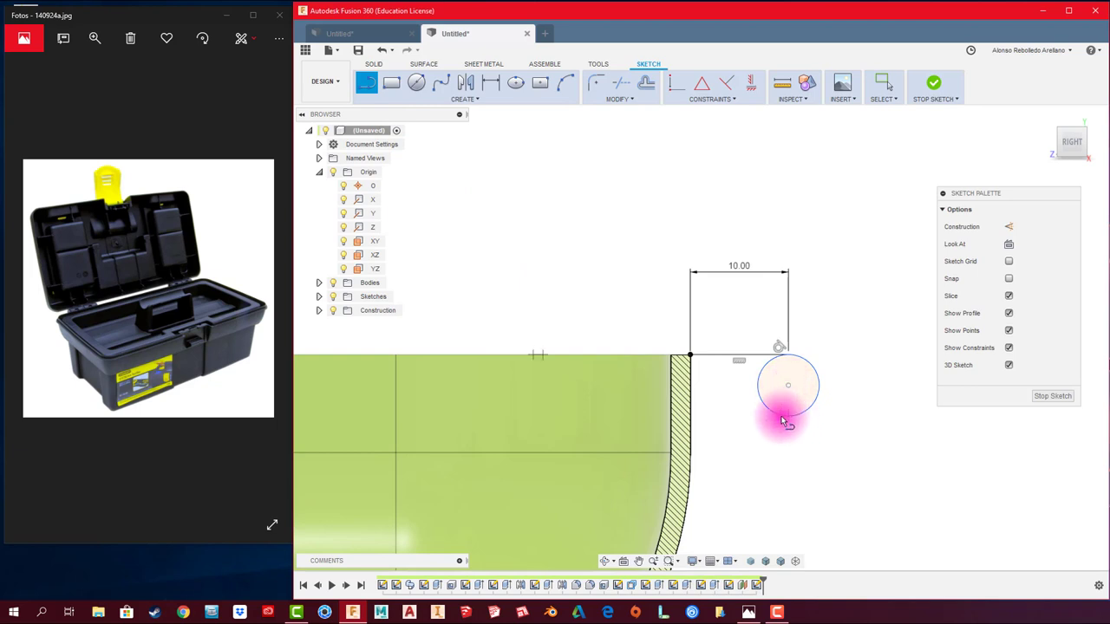
click(784, 416)
click(691, 417)
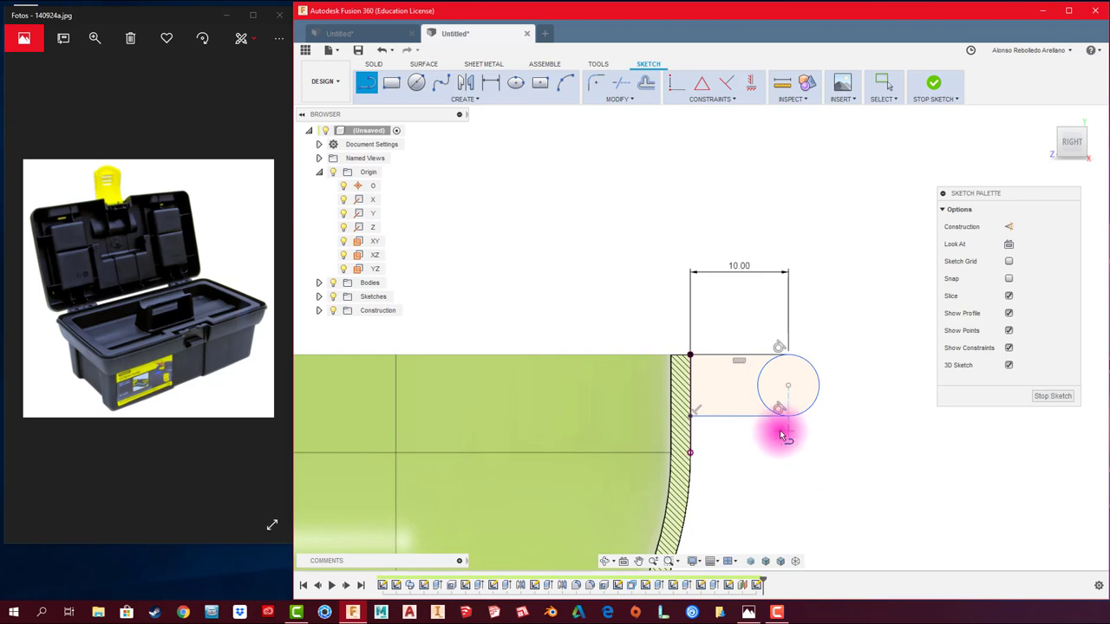
click(691, 451)
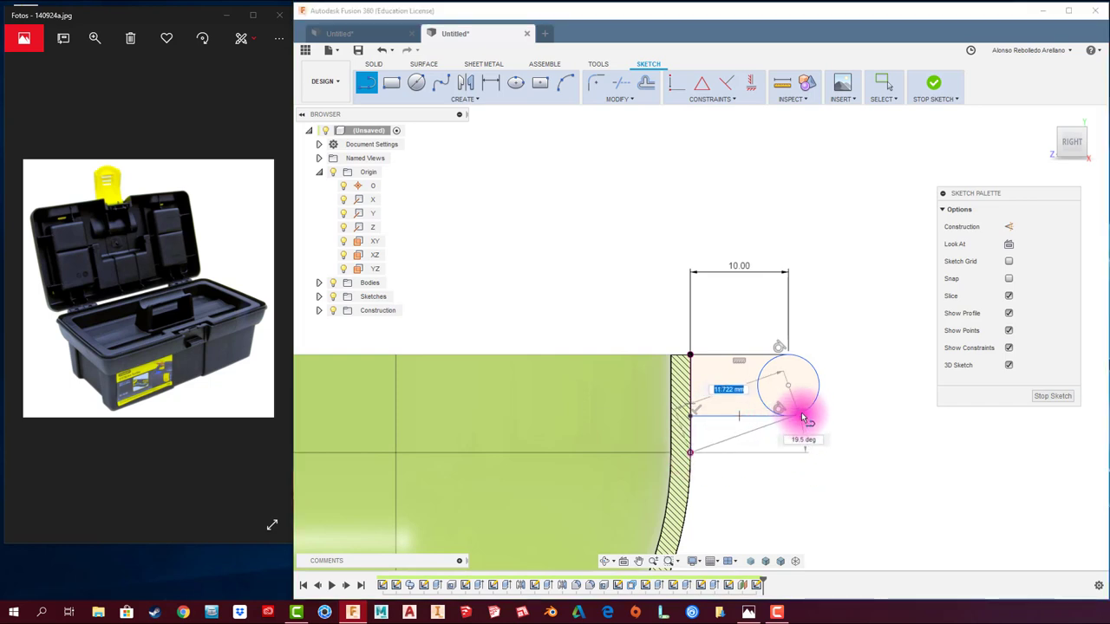
click(802, 417)
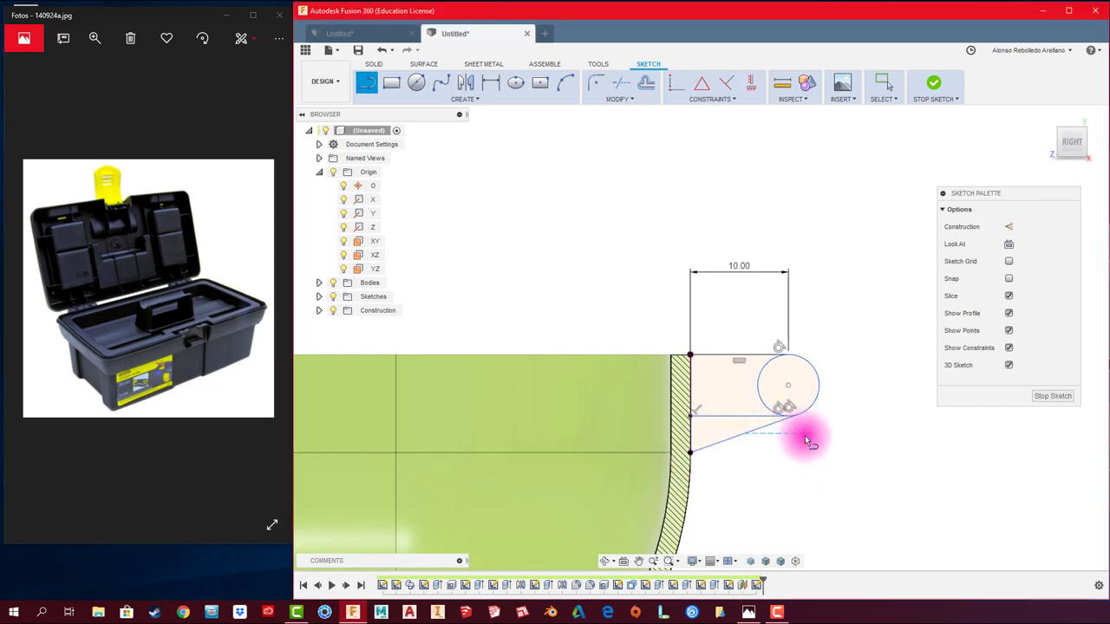
- Trim the circle's inner arc and leftover segment, then finish the tab sketch
key(t)
click(764, 411)
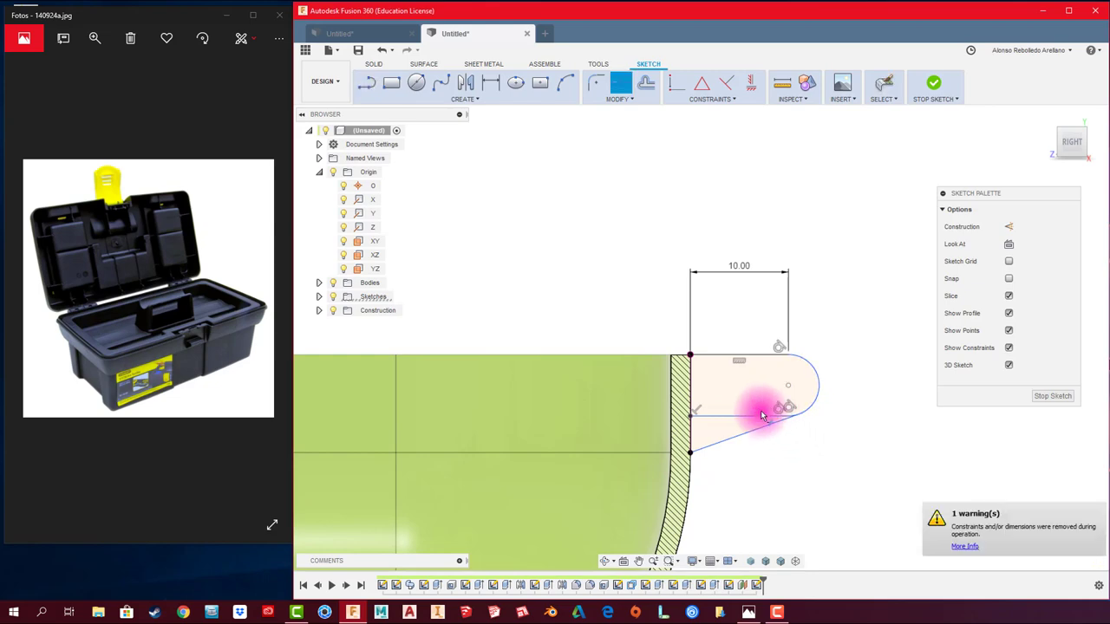
click(756, 418)
scroll(793, 347, down, 3)
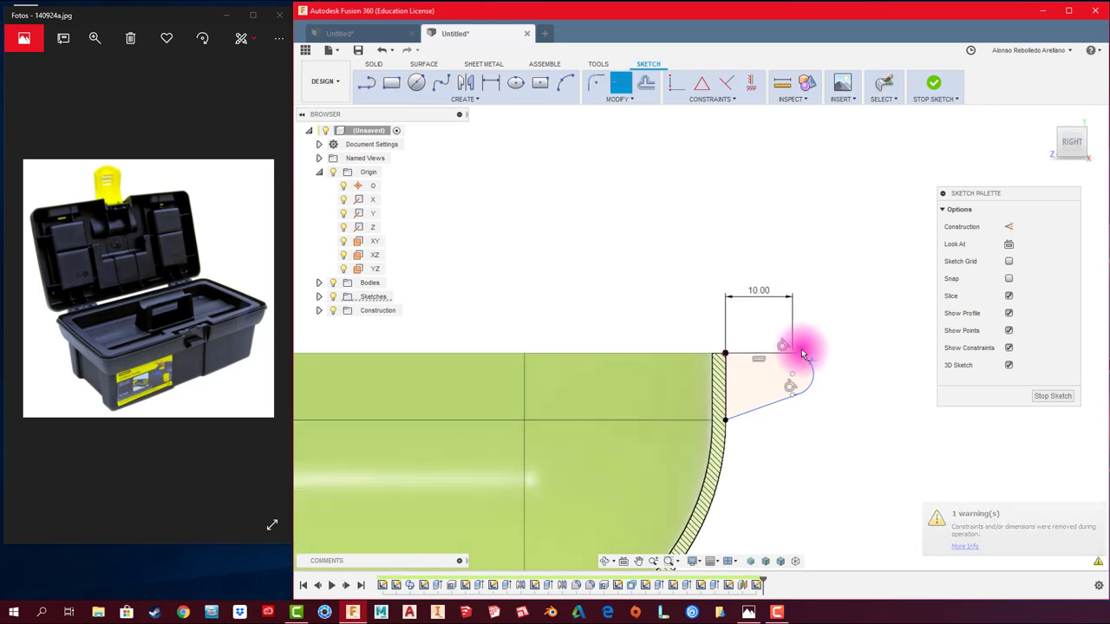
click(933, 89)
- Extrude the rounded tab profile -3 mm as a new body on the tray rim
shift+middle_drag(876, 280, 783, 459)
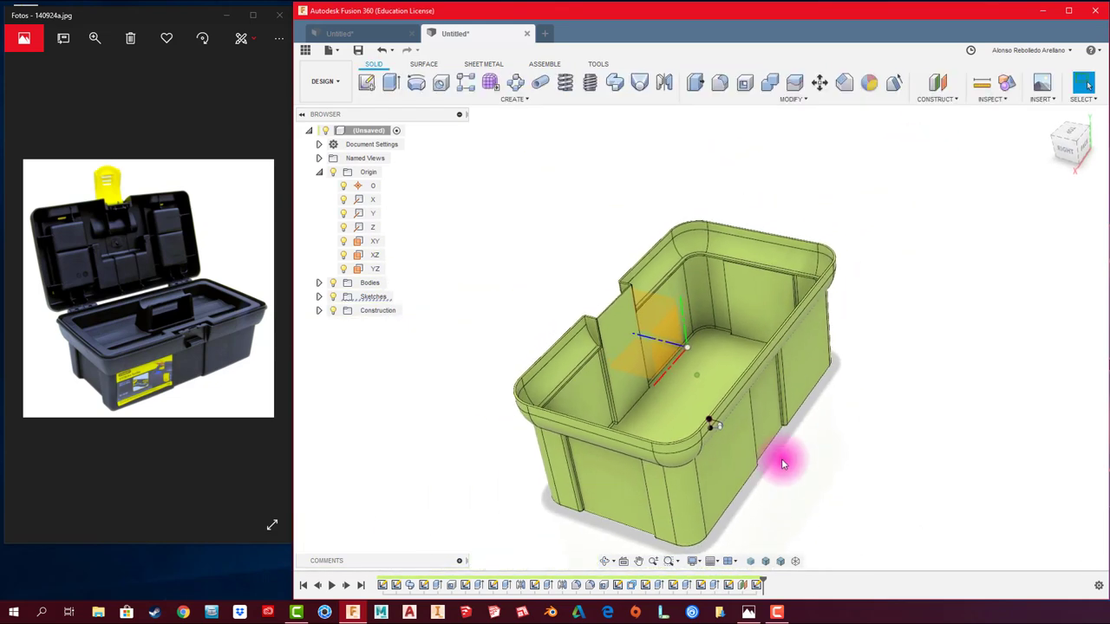
scroll(876, 482, up, 5)
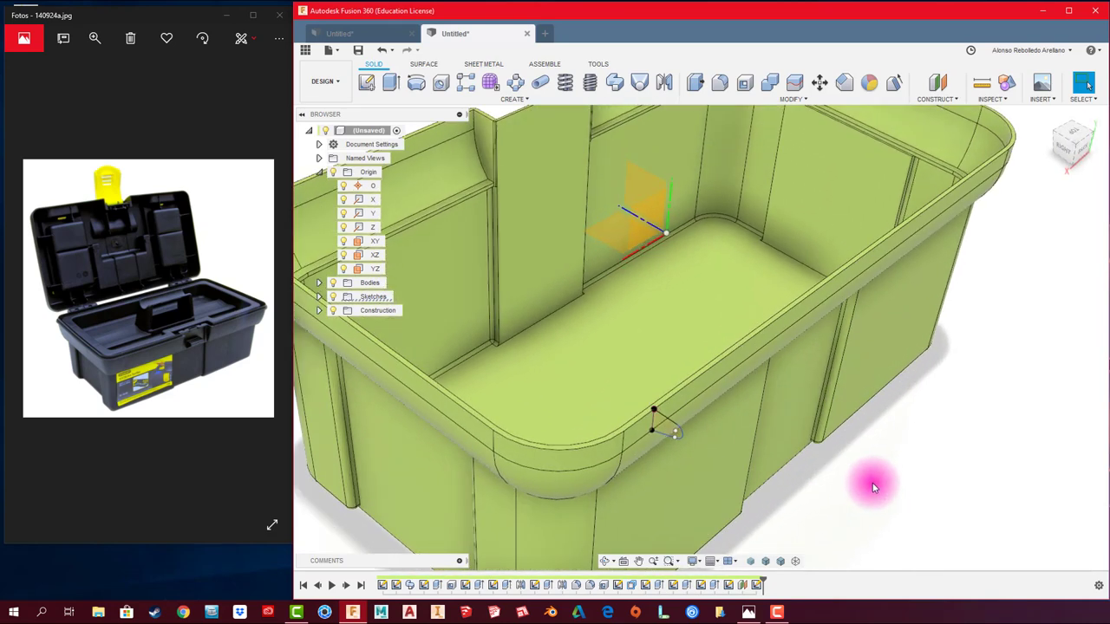
key(e)
click(663, 429)
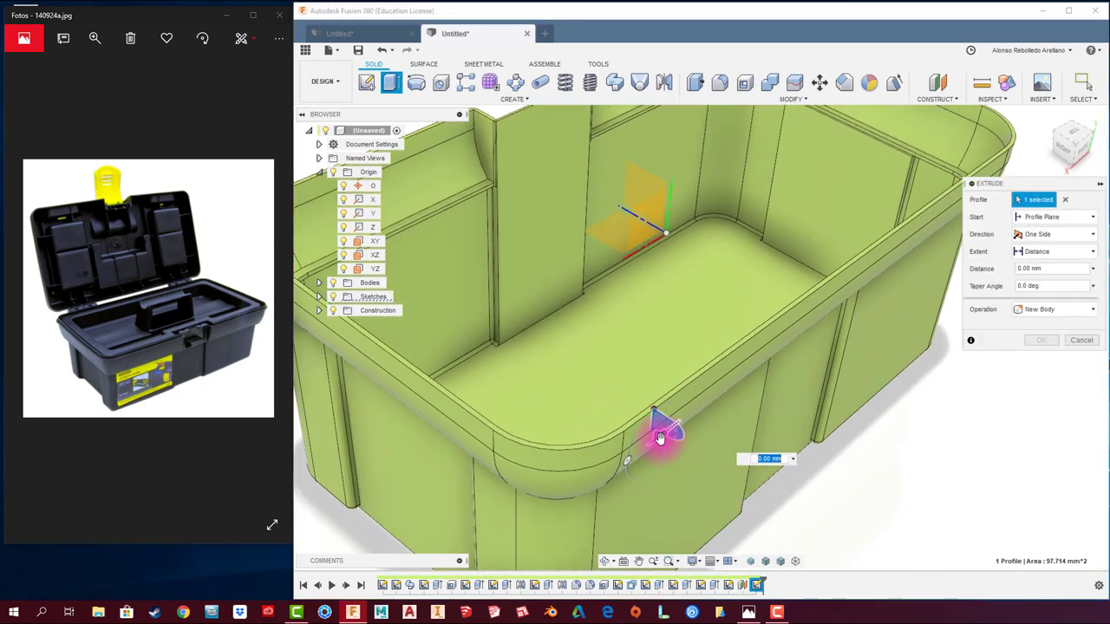
mouse_move(659, 438)
mouse_down()
mouse_move(669, 422)
mouse_move(656, 465)
mouse_up()
scroll(668, 423, up, 3)
scroll(666, 451, up, 3)
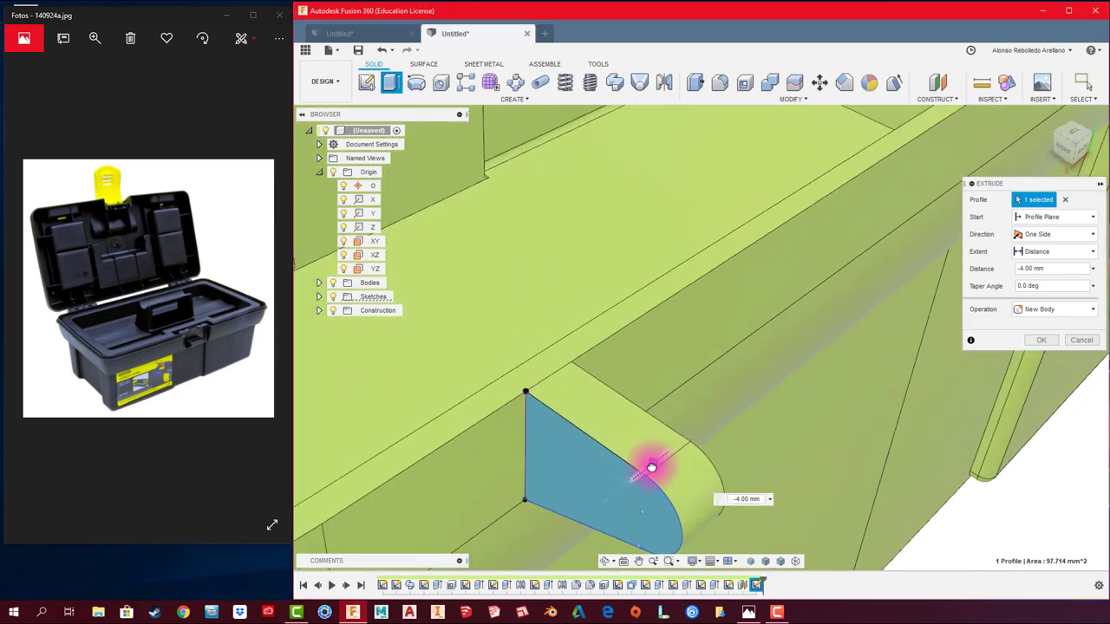
scroll(652, 468, down, 5)
scroll(649, 463, down, 5)
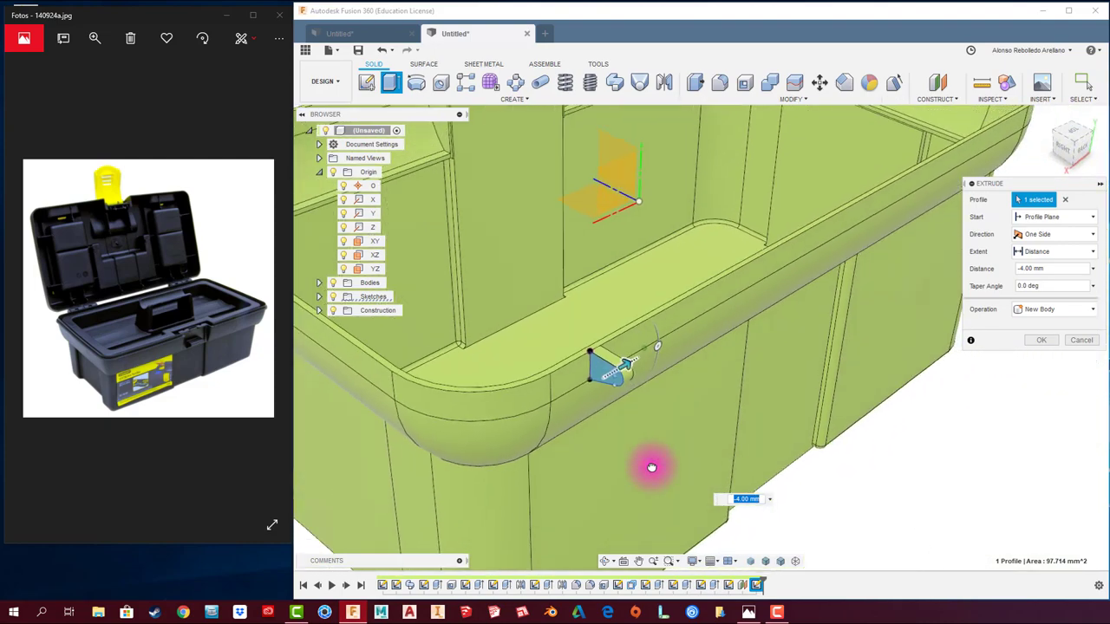
shift+middle_drag(649, 463, 676, 480)
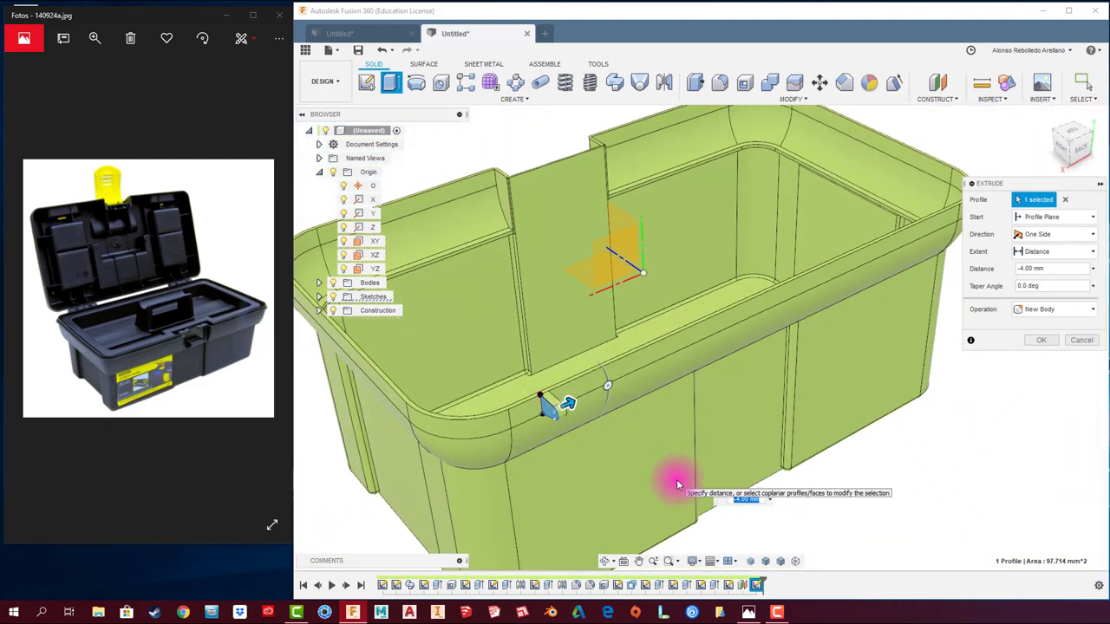
text(-3)
key(Return)
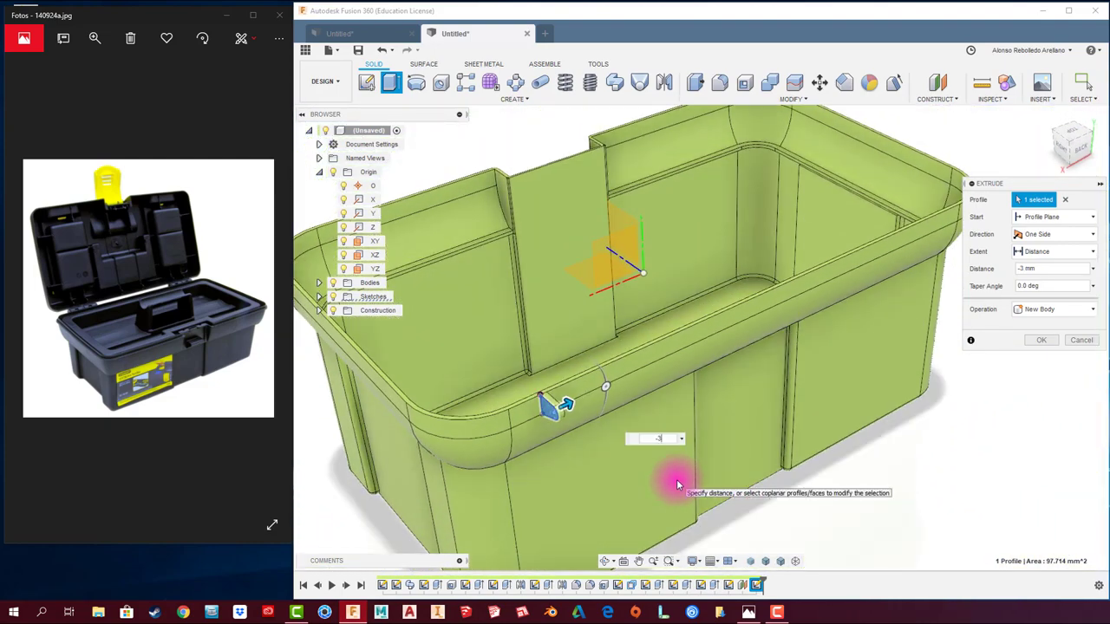
mouse_move(676, 479)
shift+middle_down()
mouse_move(669, 431)
mouse_move(661, 438)
mouse_move(610, 401)
mouse_move(606, 425)
mouse_move(630, 375)
mouse_move(522, 164)
shift+middle_up()
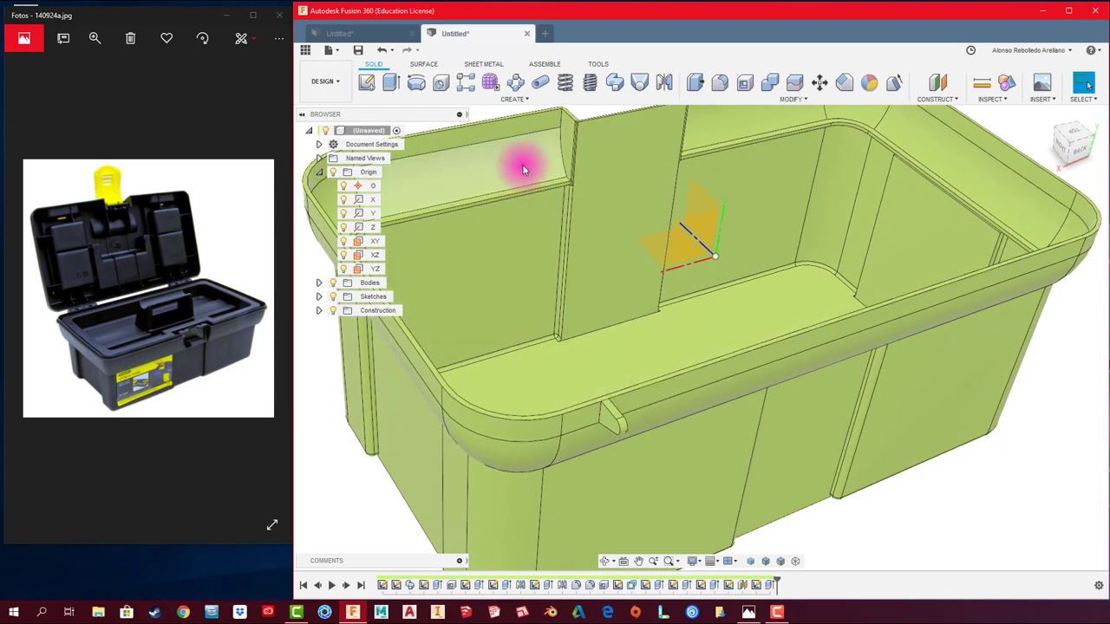
- Start a Rectangular Pattern of features on the tab extrusion Extrude8, directed along the rim edge
click(520, 98)
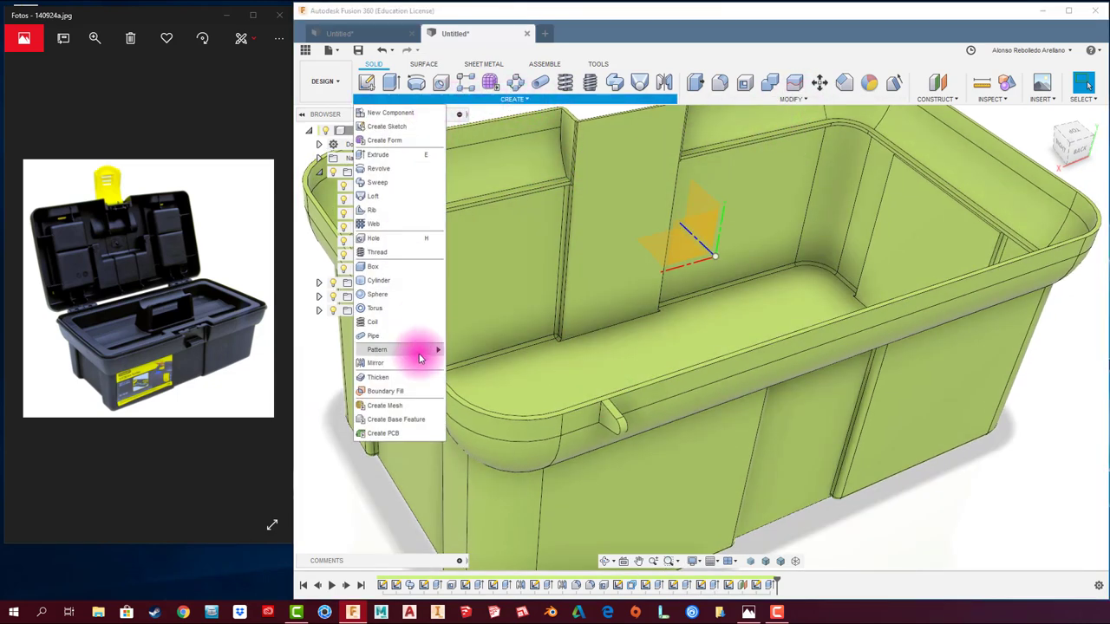
click(471, 354)
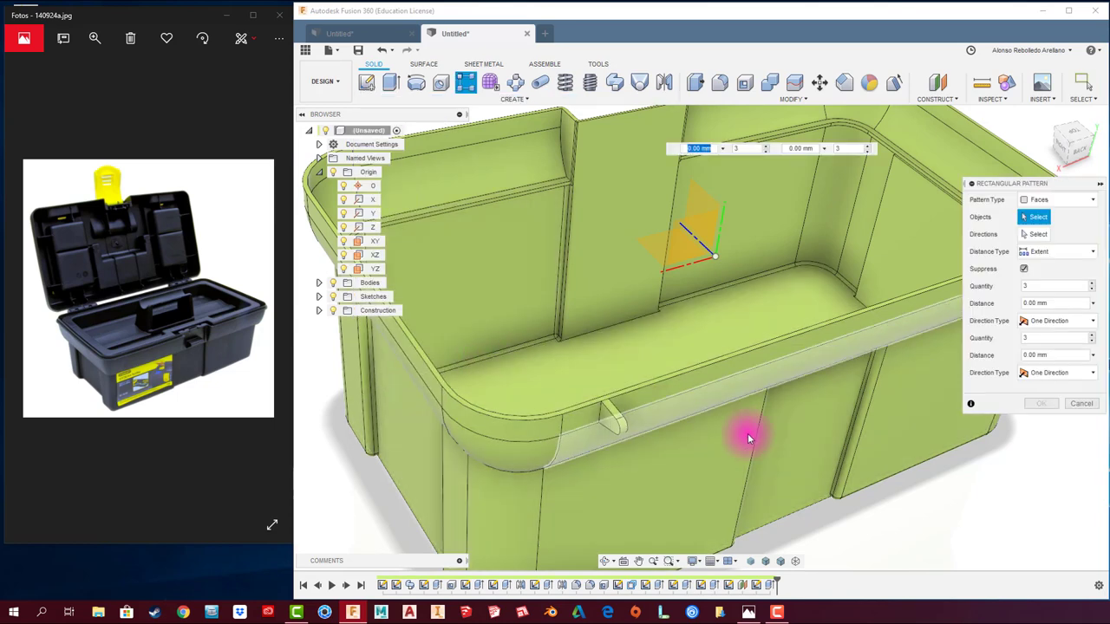
click(1076, 203)
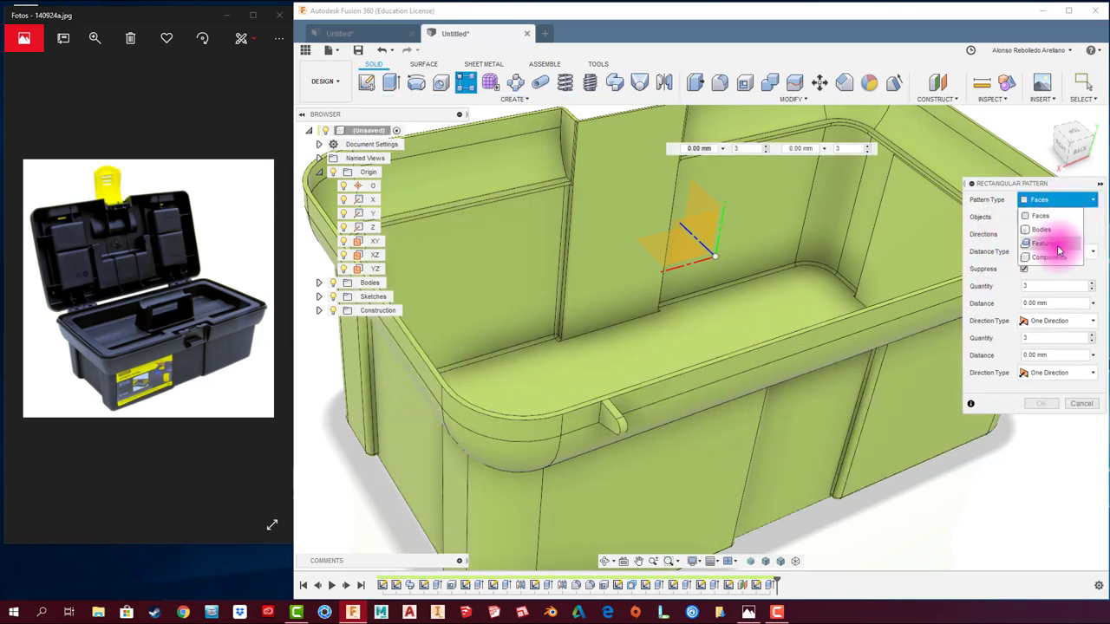
click(1056, 245)
click(766, 588)
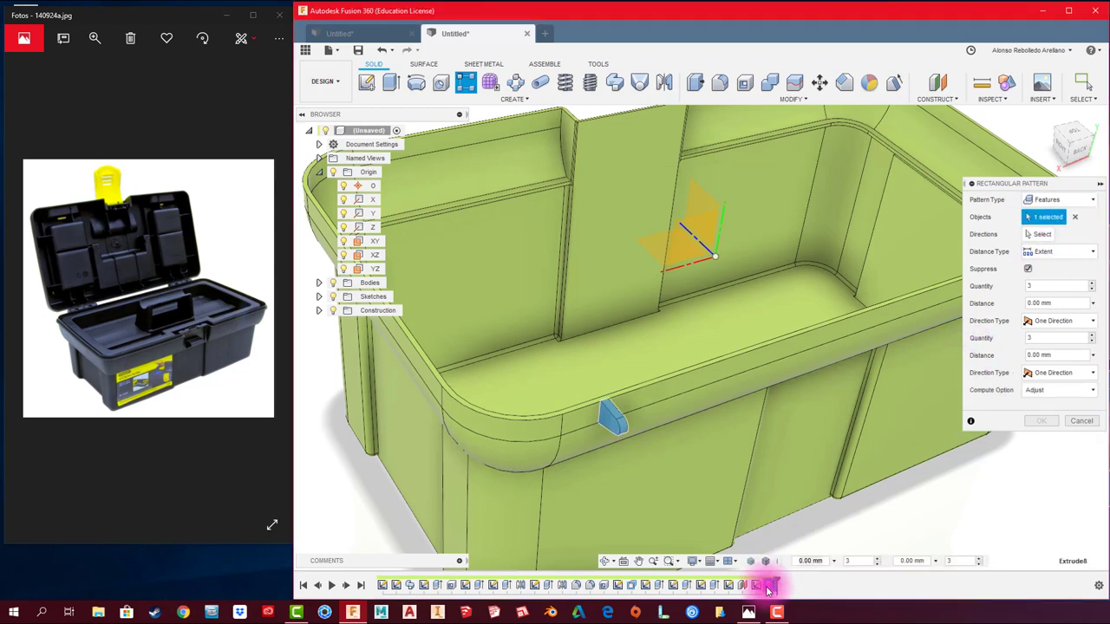
click(754, 354)
- Set the pattern to 3 tabs spread over 30 mm and confirm it
drag(596, 429, 694, 407)
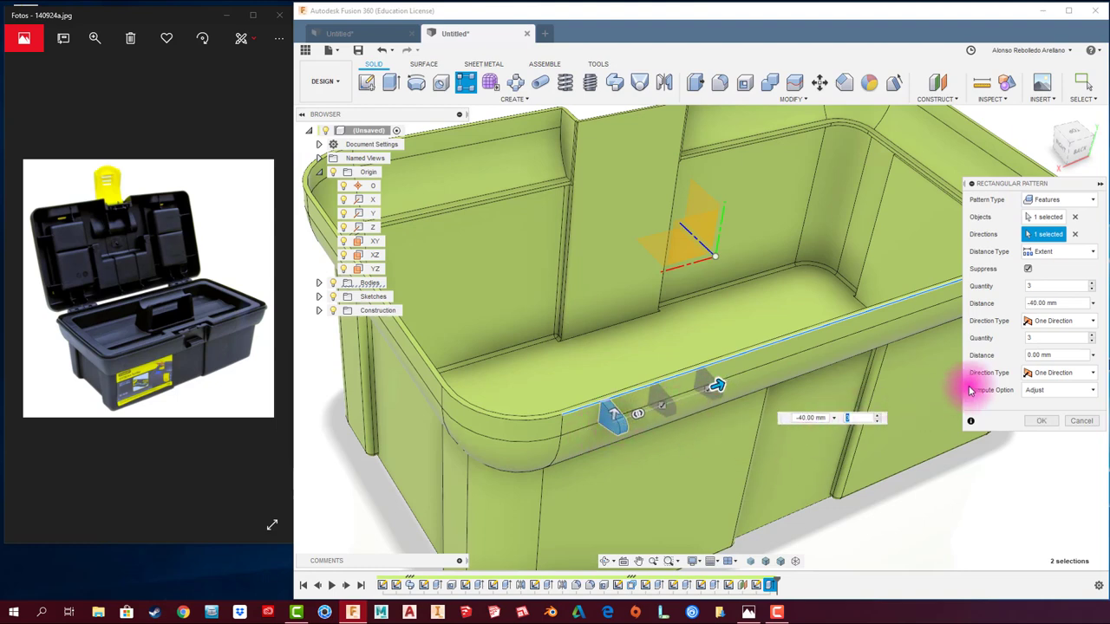
mouse_move(965, 384)
shift+middle_down()
mouse_move(761, 374)
mouse_move(973, 287)
shift+middle_up()
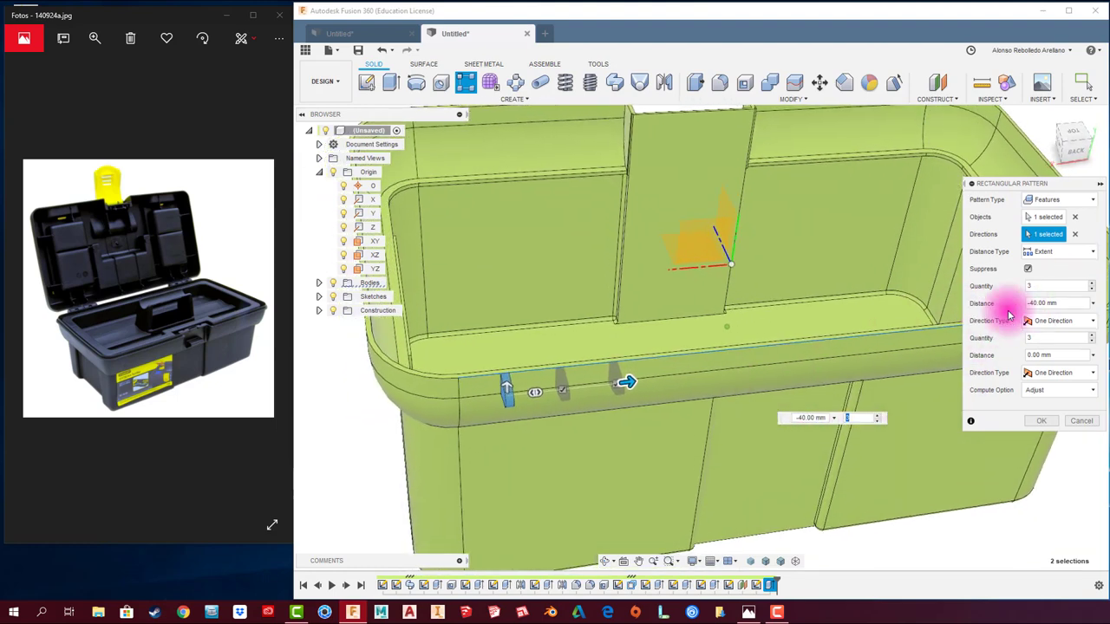
click(1041, 253)
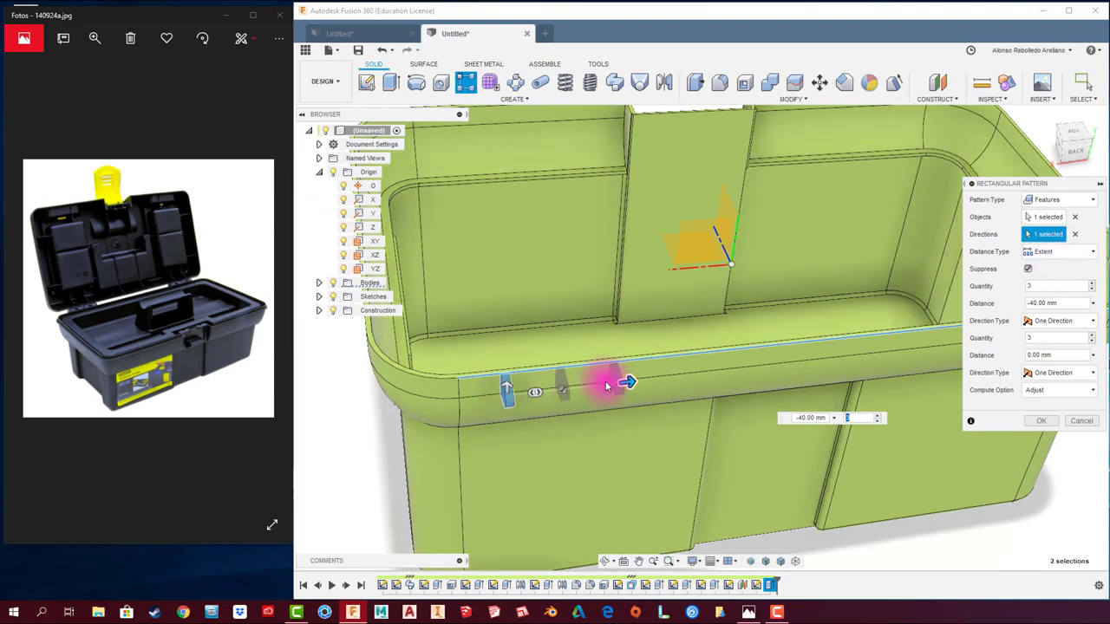
scroll(653, 400, down, 5)
mouse_move(666, 402)
shift+middle_down()
mouse_move(704, 403)
mouse_move(687, 473)
mouse_move(674, 465)
shift+middle_up()
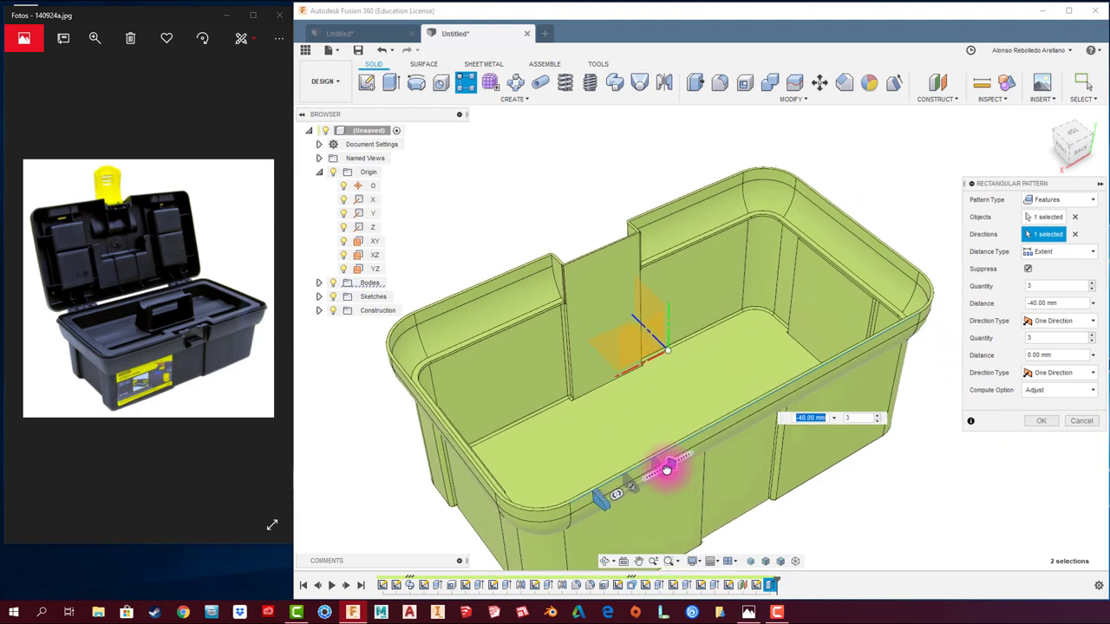
drag(666, 469, 657, 475)
text(-30)
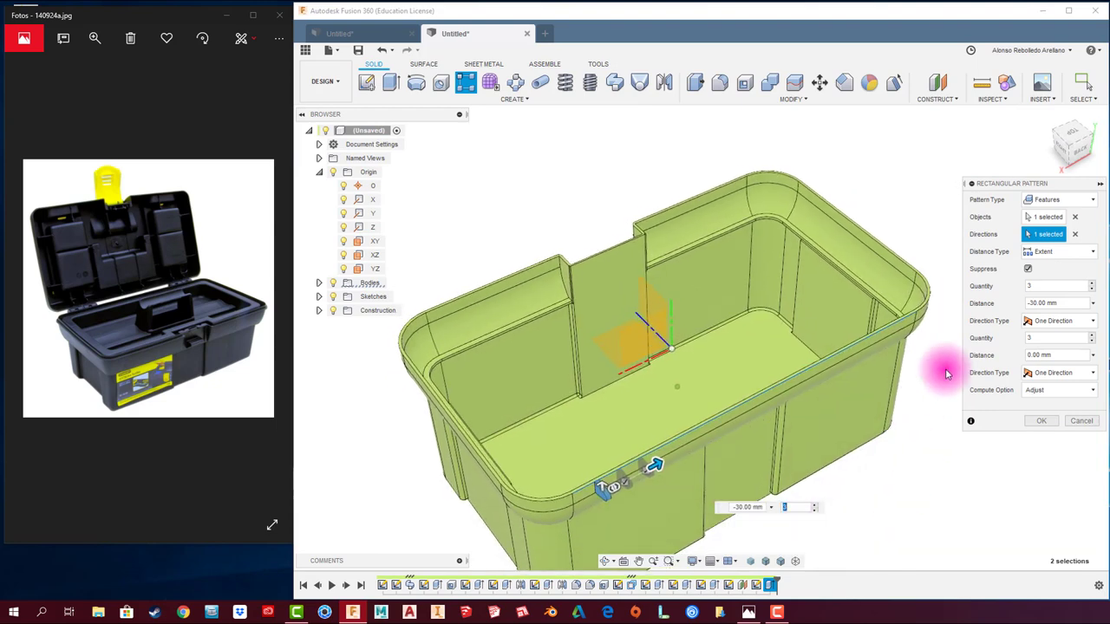
click(1040, 302)
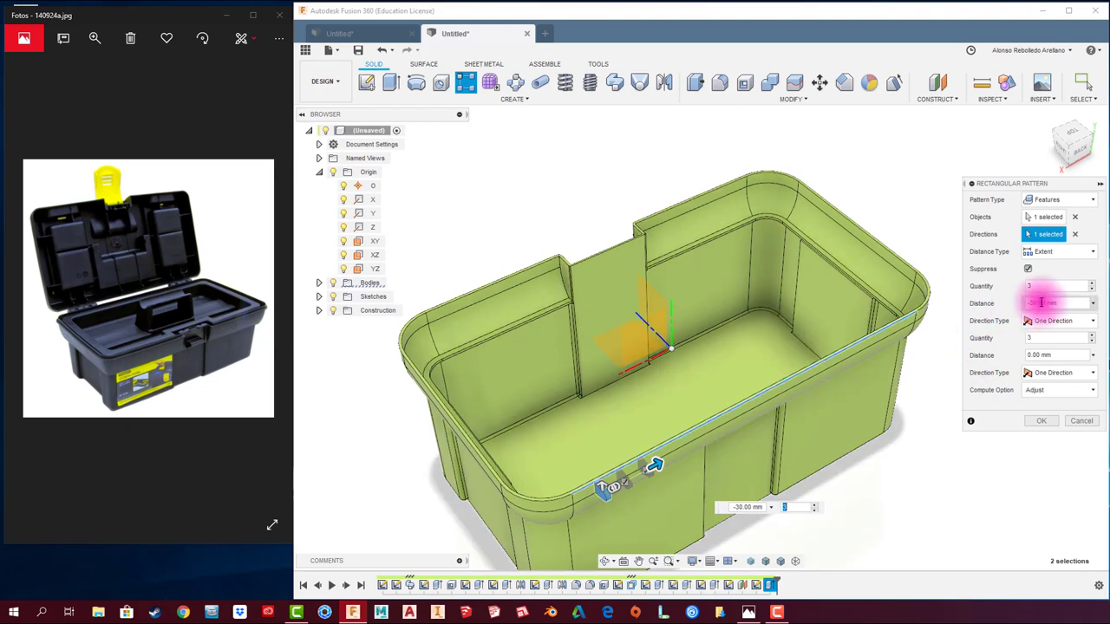
click(1041, 420)
- Create a sketch on the end tab's outer face with Slice turned on
shift+middle_drag(867, 491, 671, 391)
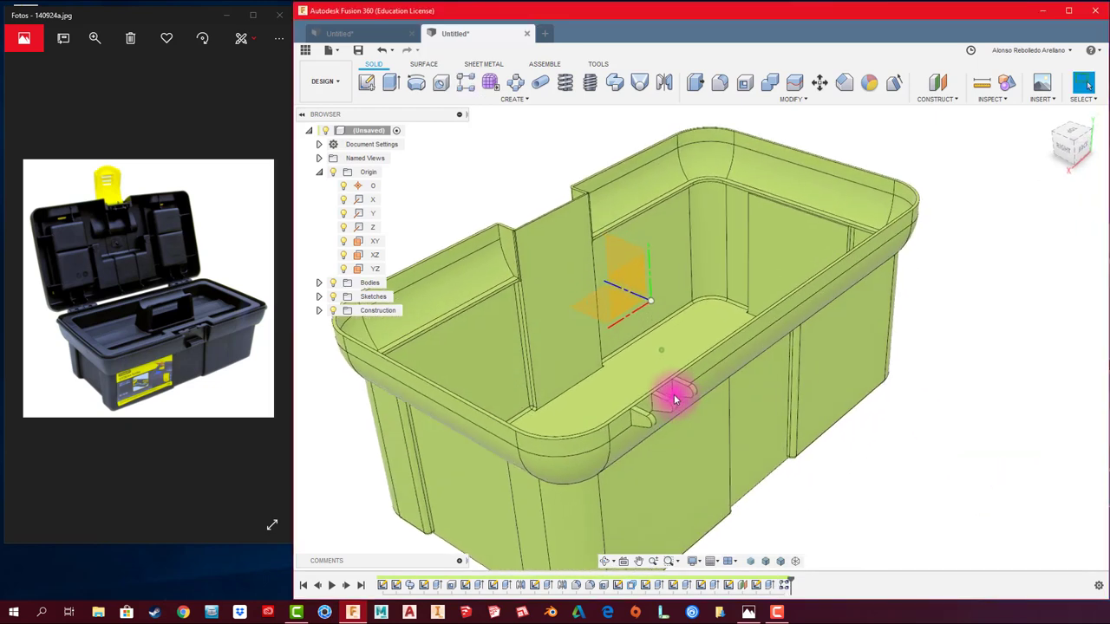
scroll(659, 425, up, 3)
shift+middle_drag(655, 445, 535, 267)
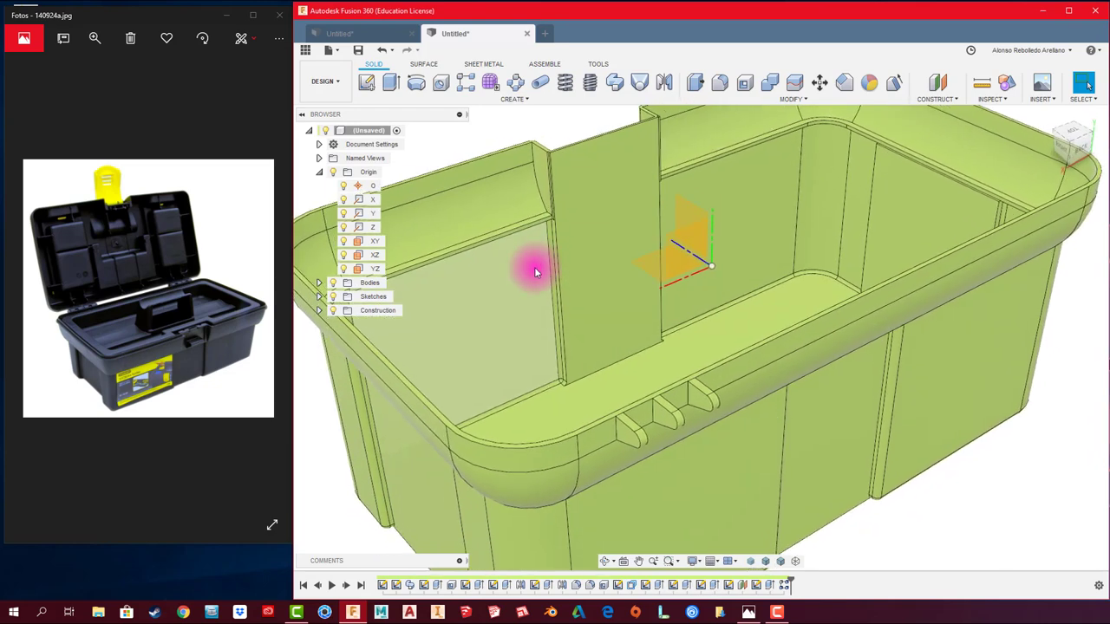
click(366, 82)
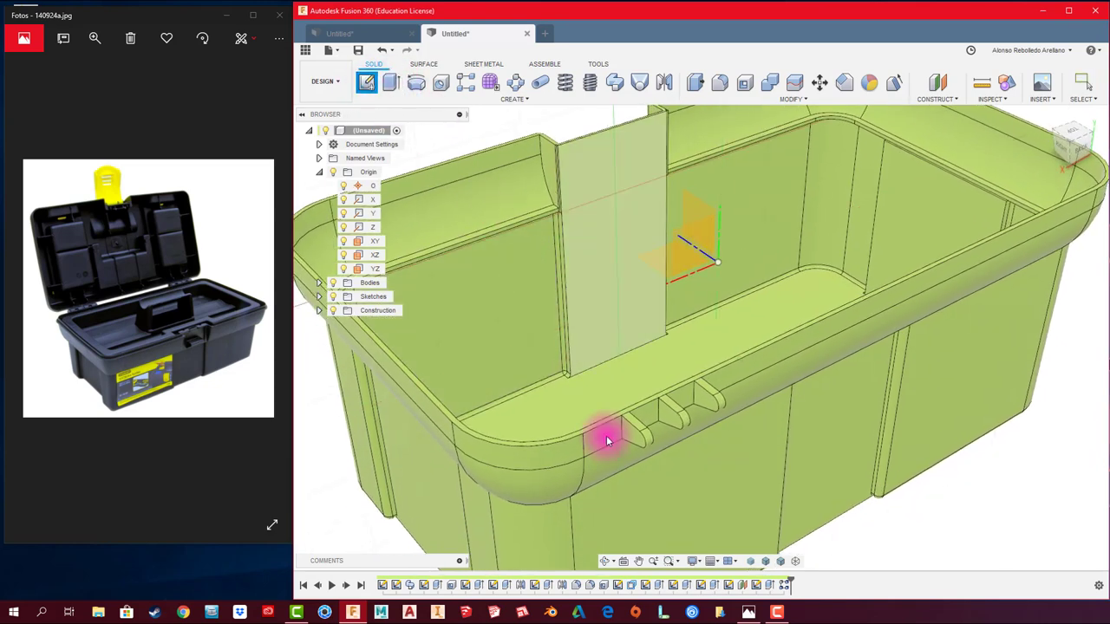
mouse_move(606, 437)
shift+middle_down()
mouse_move(651, 456)
mouse_move(617, 446)
mouse_move(675, 421)
shift+middle_up()
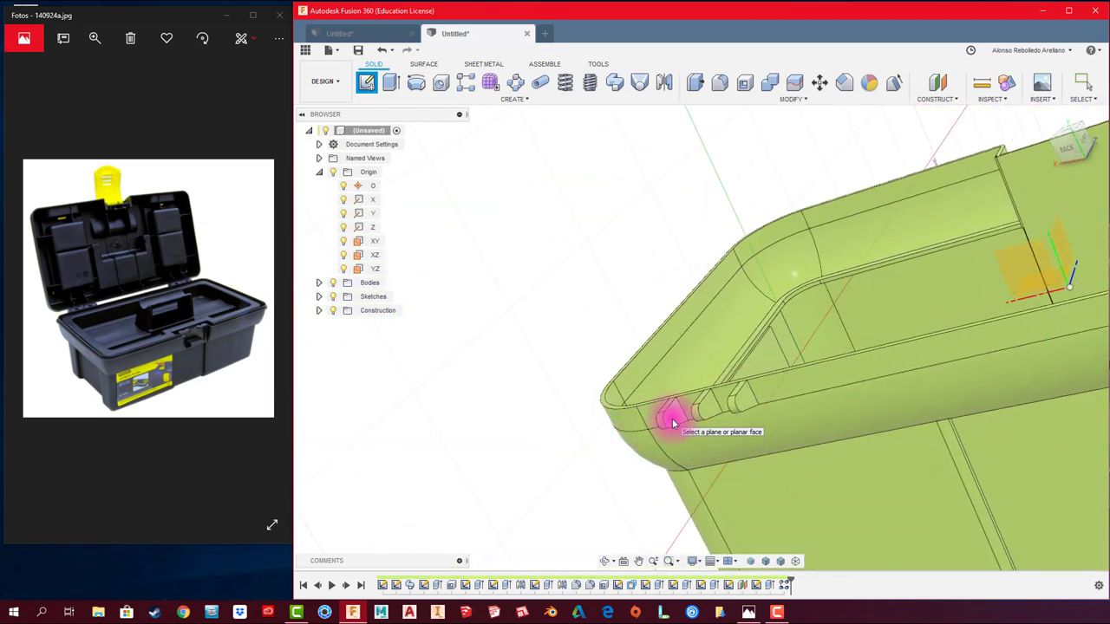
click(672, 421)
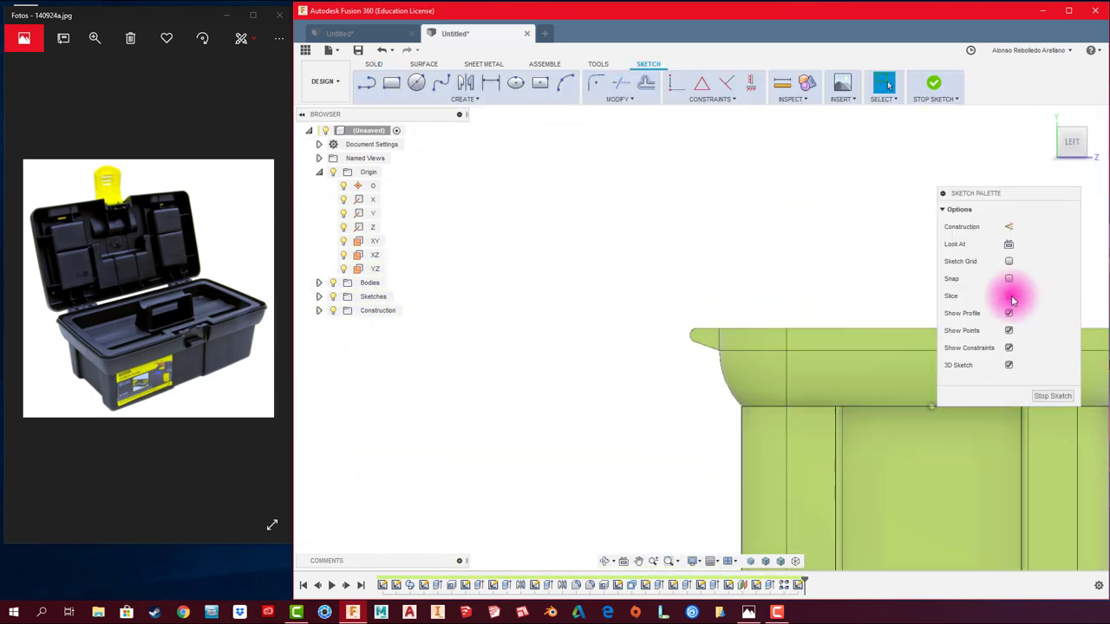
click(1009, 296)
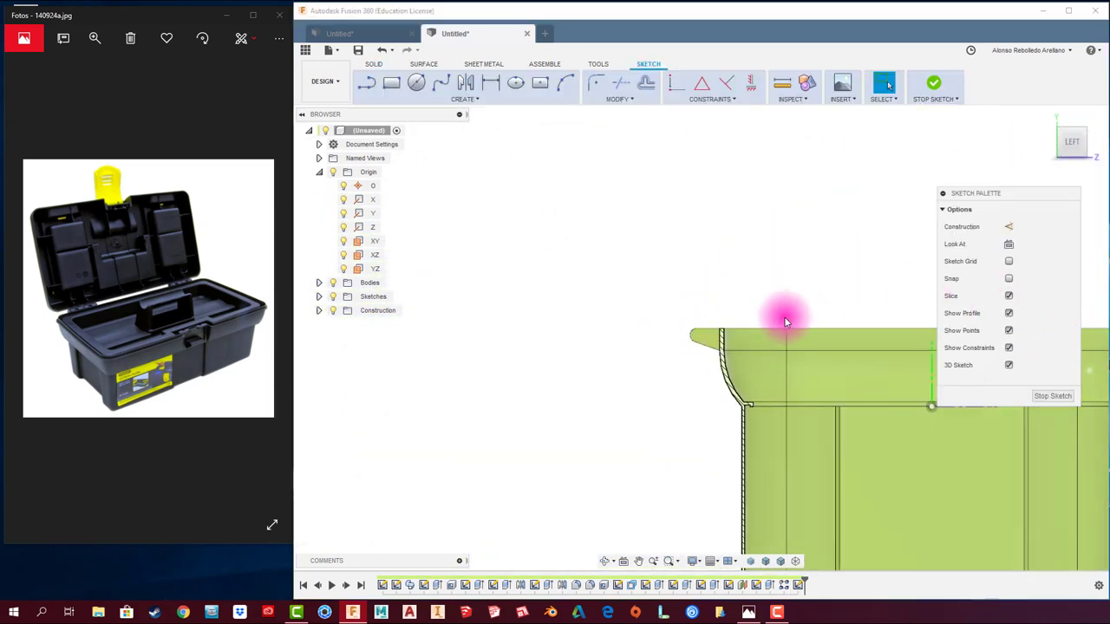
- Draw a small diameter circle on the tab's rounded end and finish the sketch
click(417, 86)
click(685, 345)
click(667, 353)
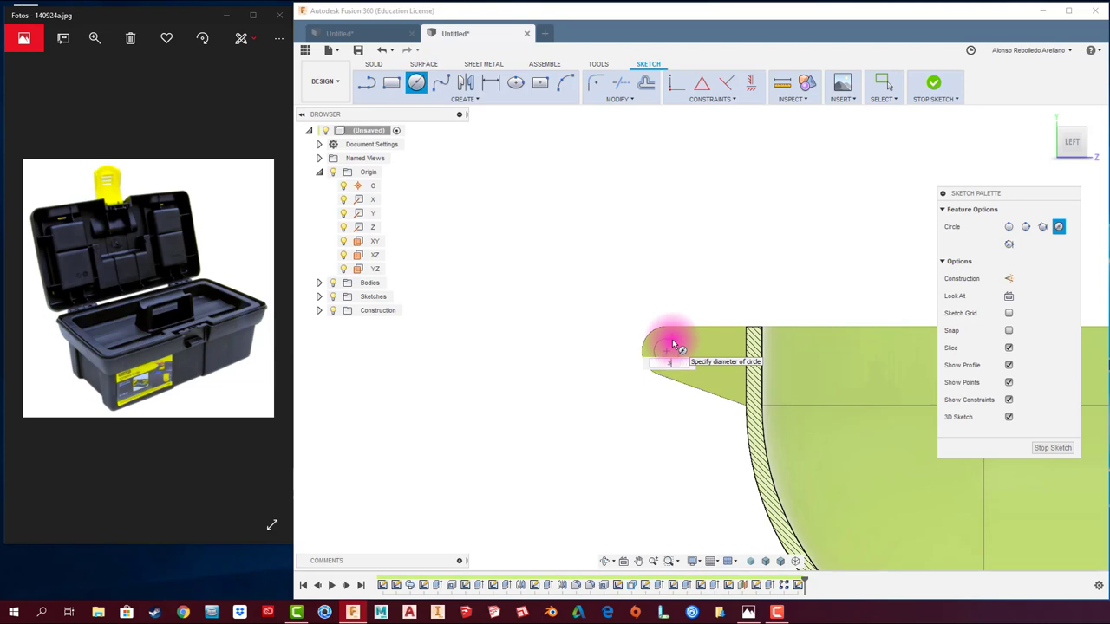
click(672, 339)
key(Escape)
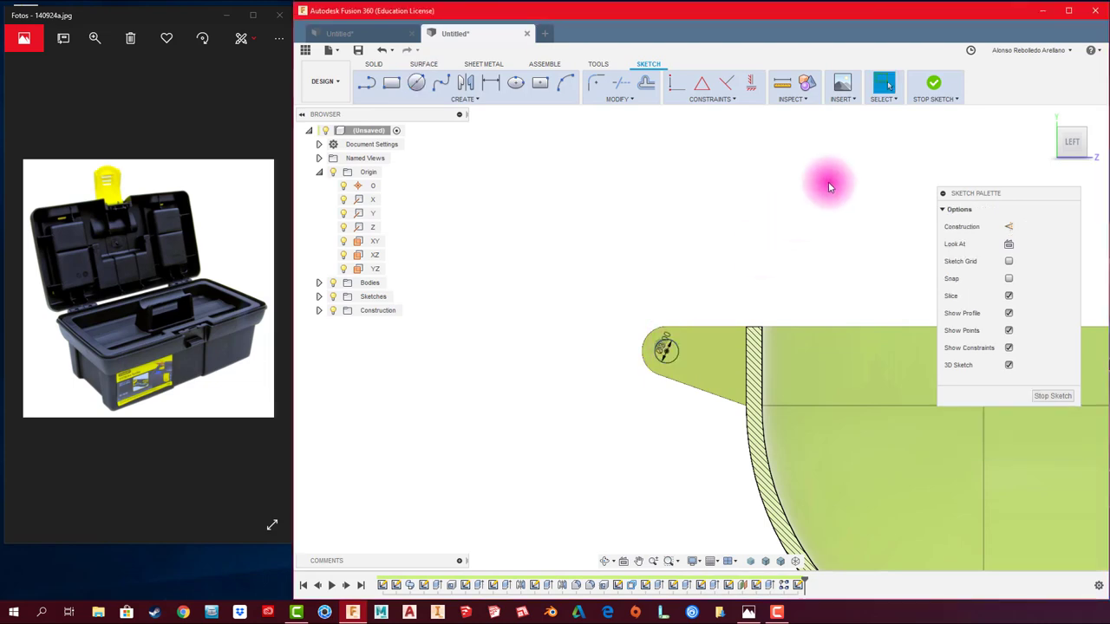
click(954, 91)
shift+middle_drag(855, 211, 739, 423)
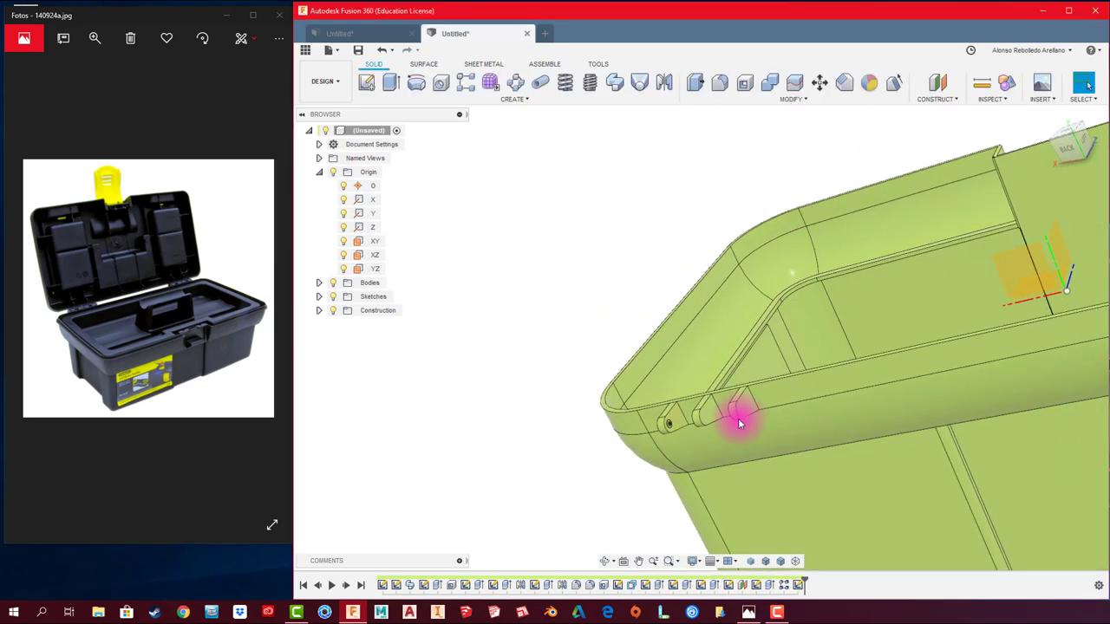
- Extrude the small pin circle, pulling it out along the row of tabs
click(390, 82)
scroll(665, 425, up, 3)
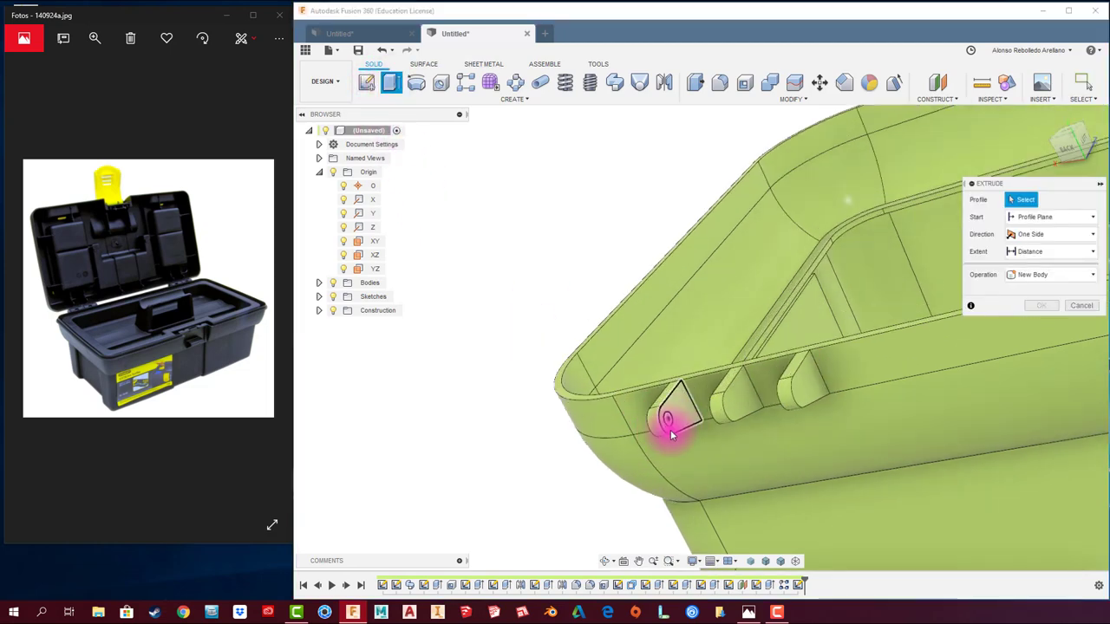
scroll(672, 419, up, 2)
click(670, 373)
scroll(664, 396, down, 1)
scroll(610, 389, down, 3)
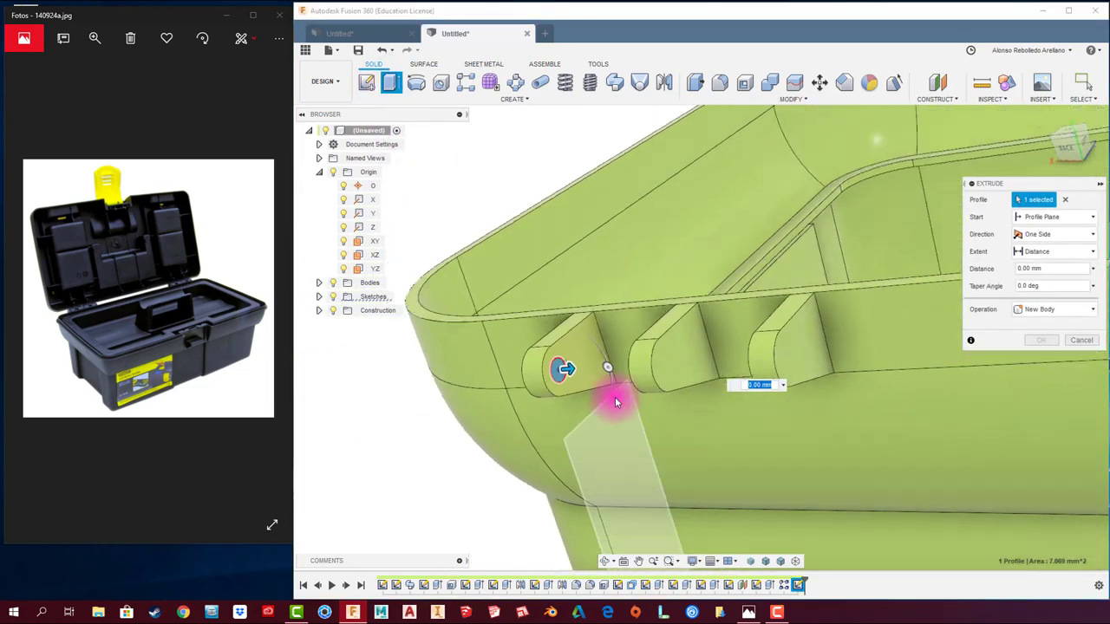
scroll(581, 388, down, 2)
drag(581, 387, 707, 382)
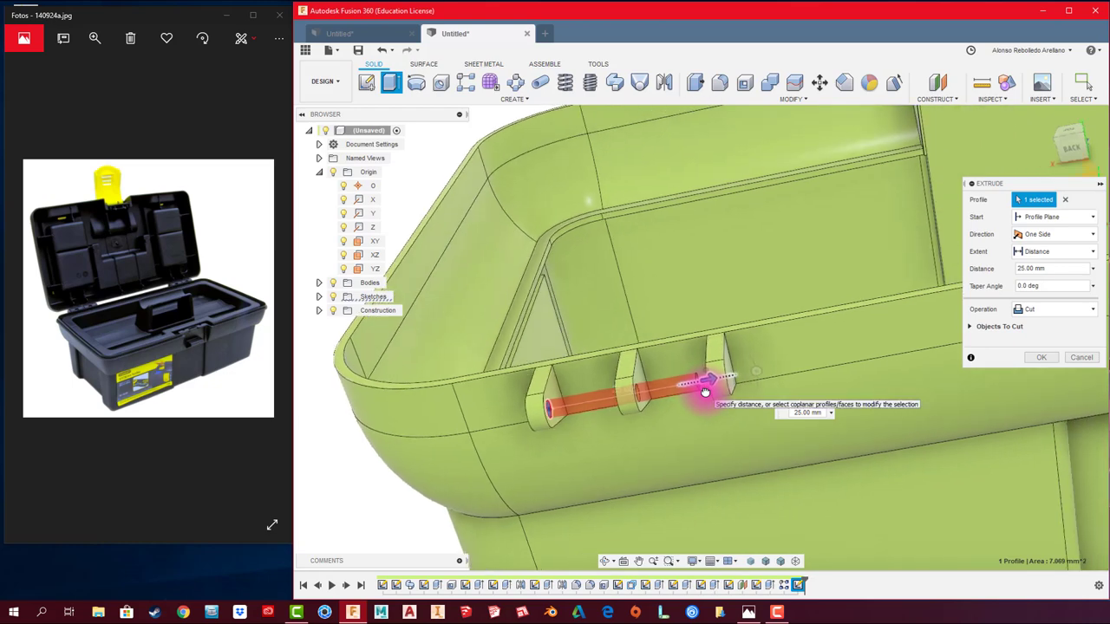
- Make the pin extrusion a Join running To Object up to the far tab's face, and confirm
click(1092, 310)
click(1032, 322)
mouse_move(1015, 339)
shift+middle_down()
mouse_move(769, 416)
mouse_move(736, 412)
mouse_move(738, 426)
shift+middle_up()
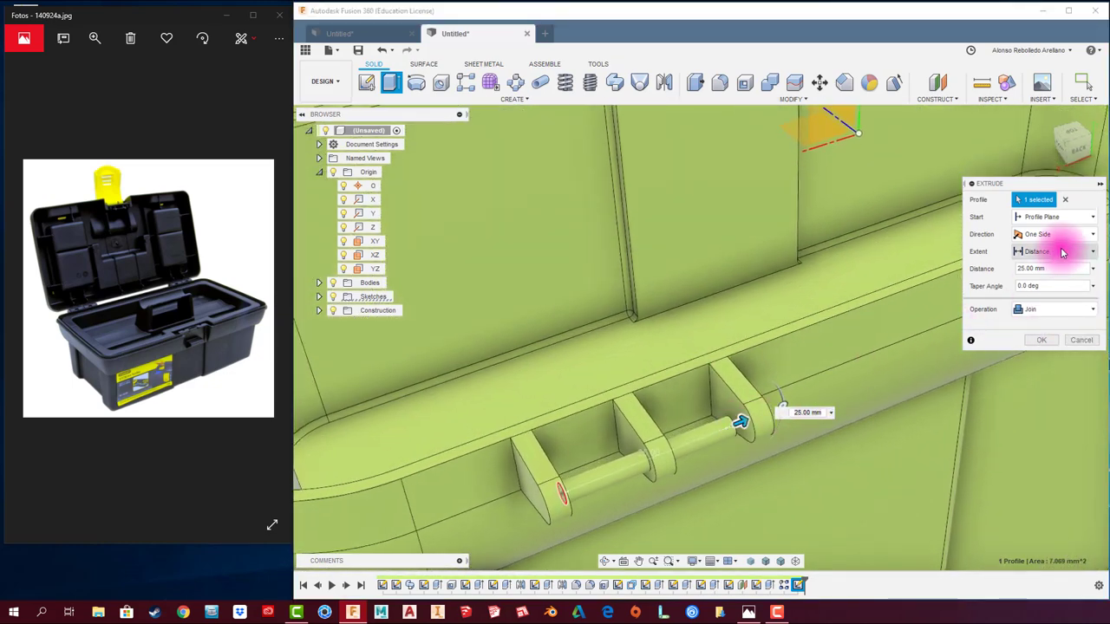
click(1052, 286)
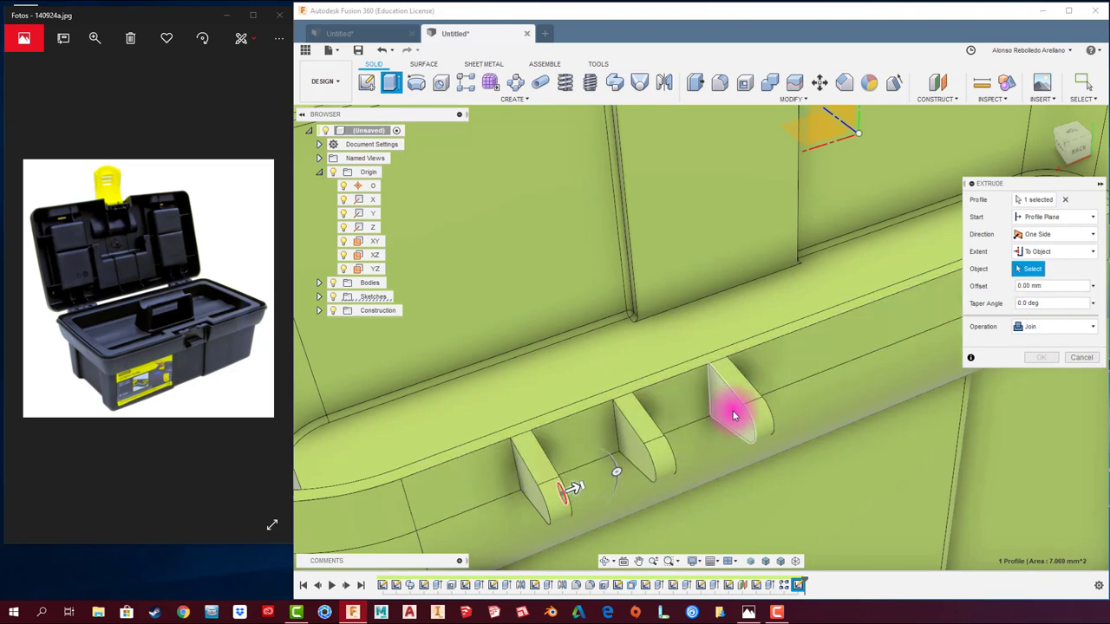
click(732, 416)
click(1040, 389)
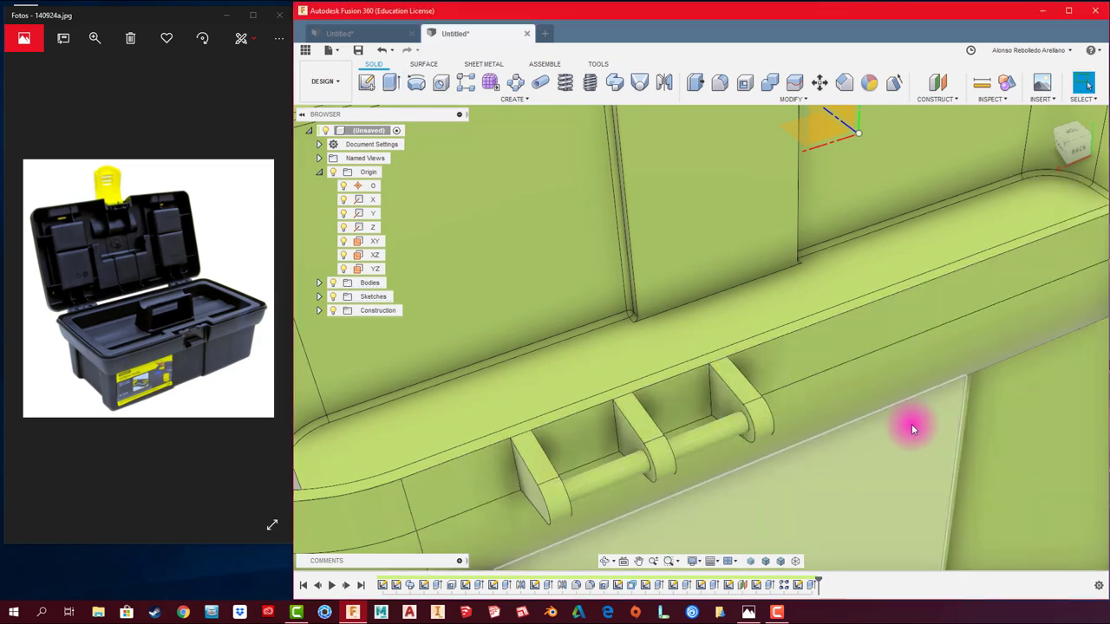
- Orbit to a top-down view of the whole tray and open the Mirror tool
scroll(911, 428, down, 5)
mouse_move(806, 442)
shift+middle_down()
mouse_move(879, 453)
mouse_move(693, 382)
mouse_move(598, 428)
shift+middle_up()
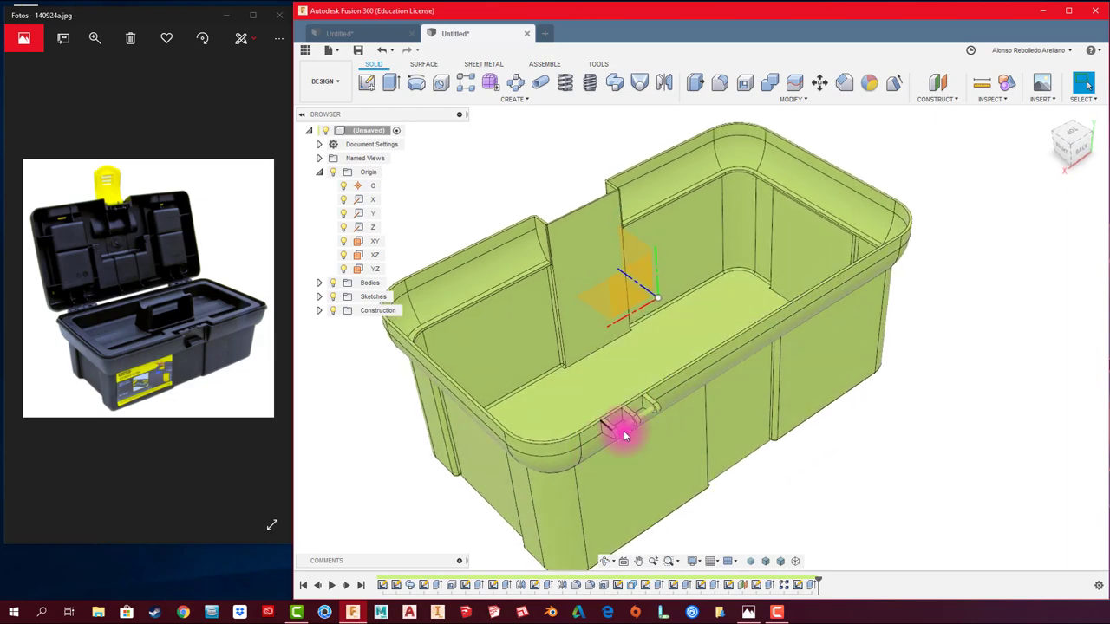
mouse_move(881, 267)
shift+middle_down()
mouse_move(942, 334)
mouse_move(929, 275)
mouse_move(886, 255)
mouse_move(876, 228)
mouse_move(627, 124)
mouse_move(668, 86)
shift+middle_up()
click(665, 83)
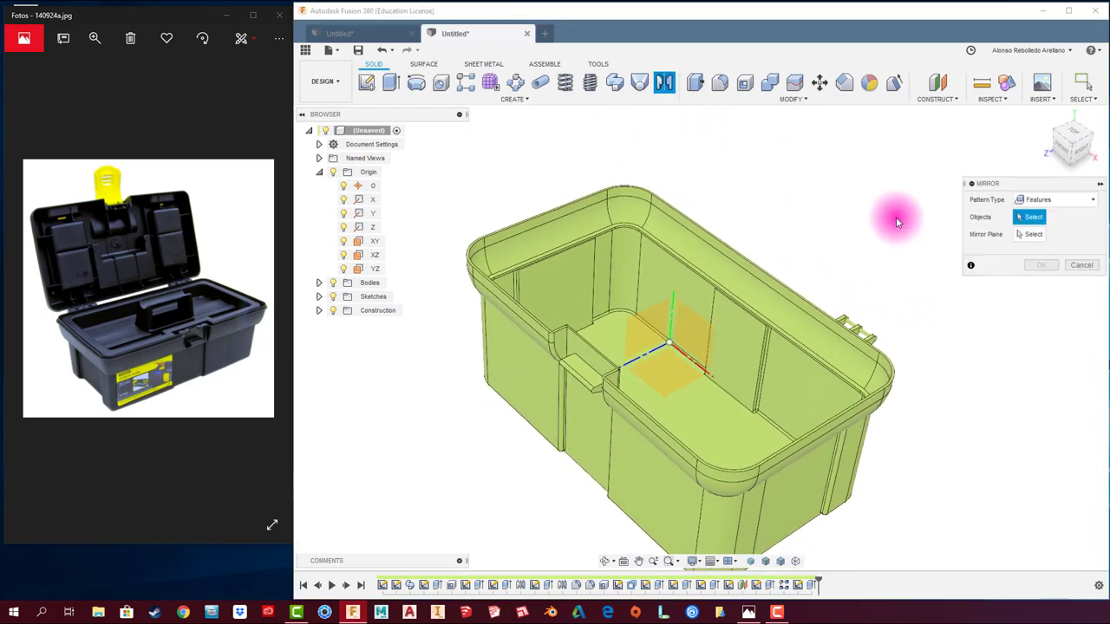
- Mirror the tab pattern features across the YZ plane onto the opposite long rim
click(1052, 204)
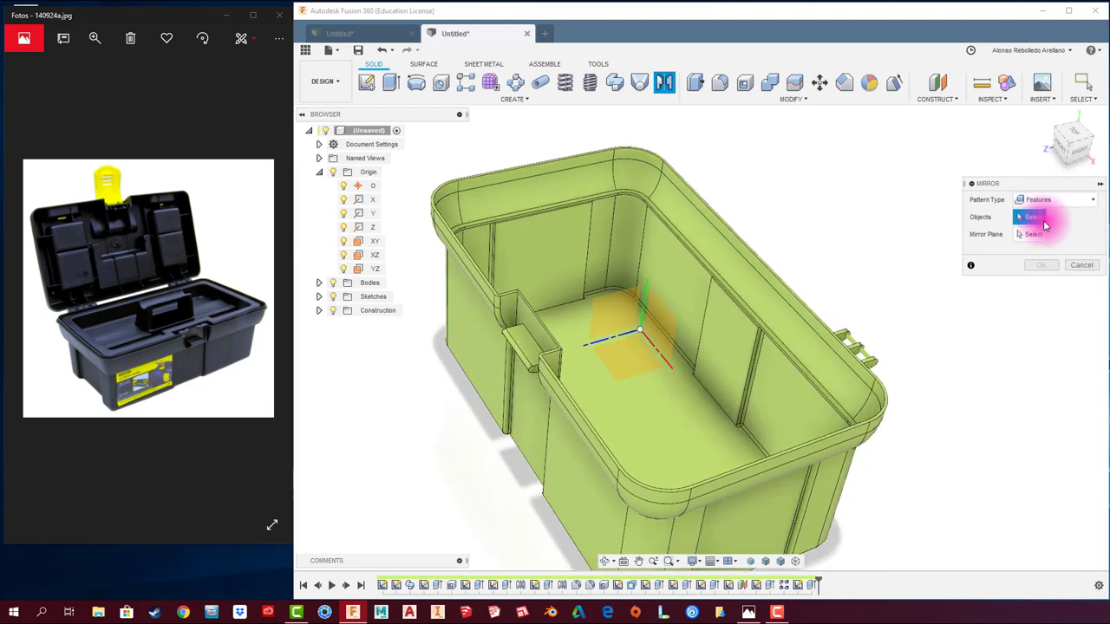
click(789, 588)
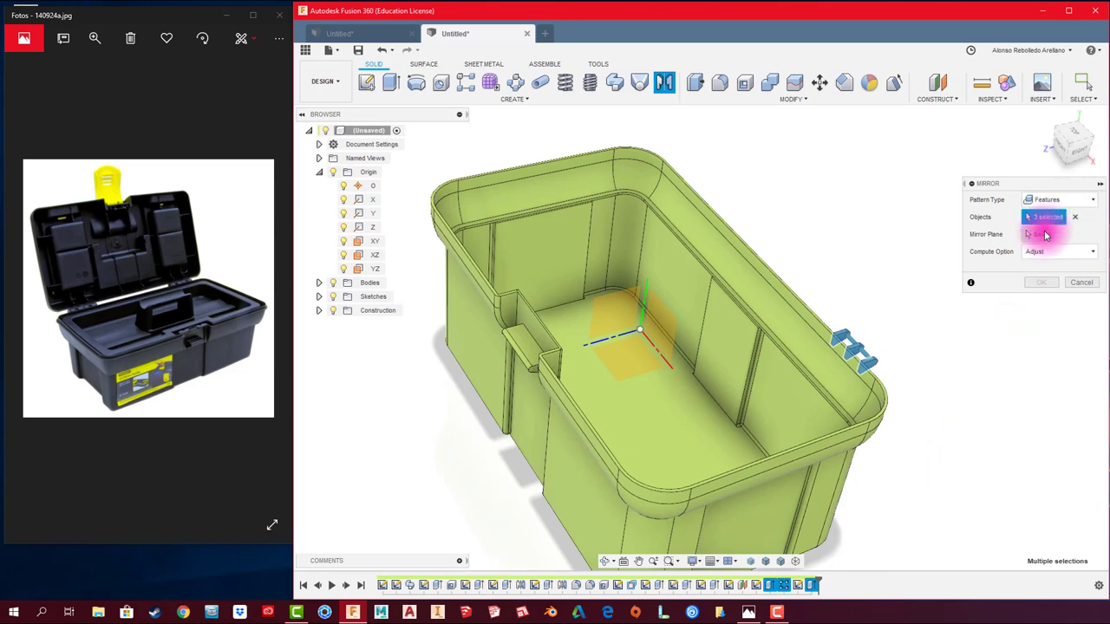
click(1043, 236)
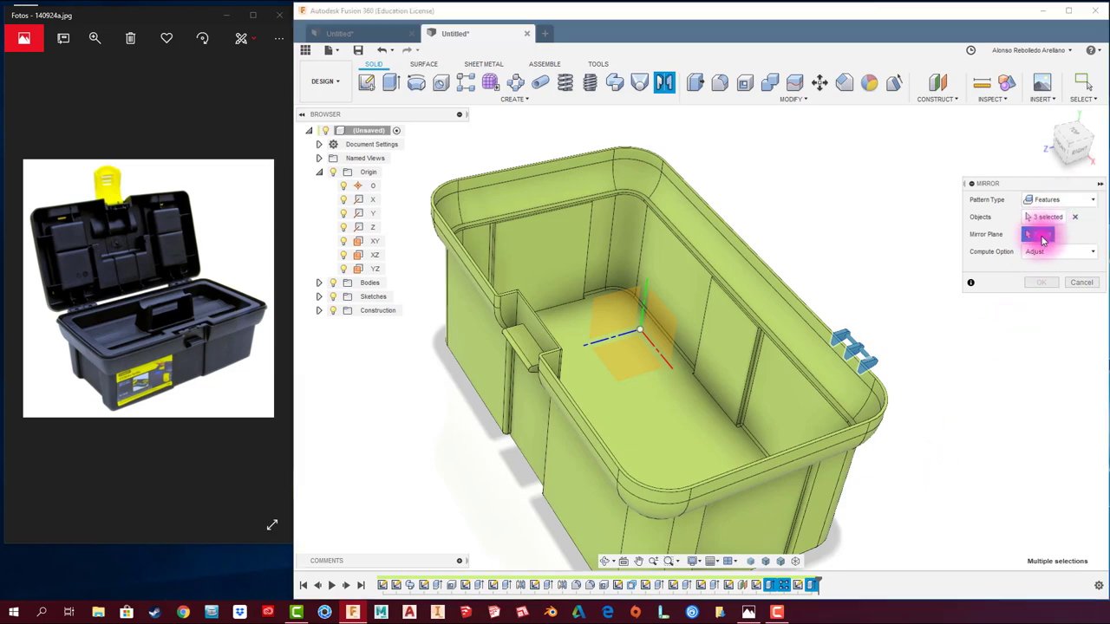
click(627, 314)
shift+middle_drag(752, 291, 783, 289)
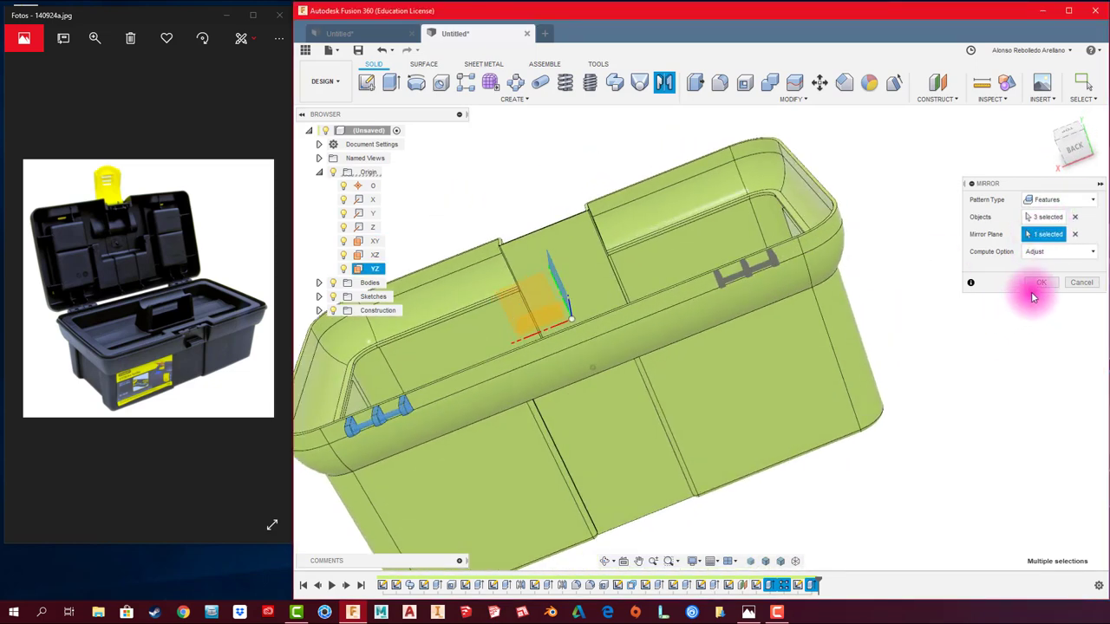
click(1041, 284)
mouse_move(1042, 288)
shift+middle_down()
mouse_move(959, 320)
mouse_move(935, 352)
mouse_move(887, 364)
mouse_move(637, 243)
mouse_move(330, 130)
shift+middle_up()
- Sketch a small foot circle near one corner of the tray's underside and finish the sketch
click(366, 81)
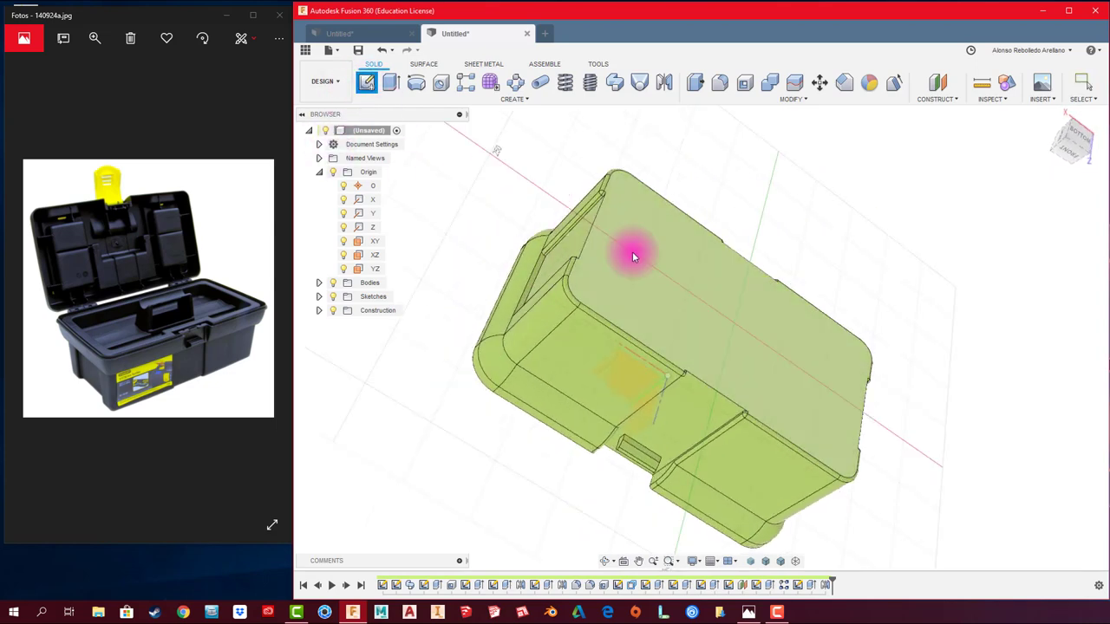
click(632, 252)
scroll(539, 276, up, 2)
scroll(555, 278, up, 3)
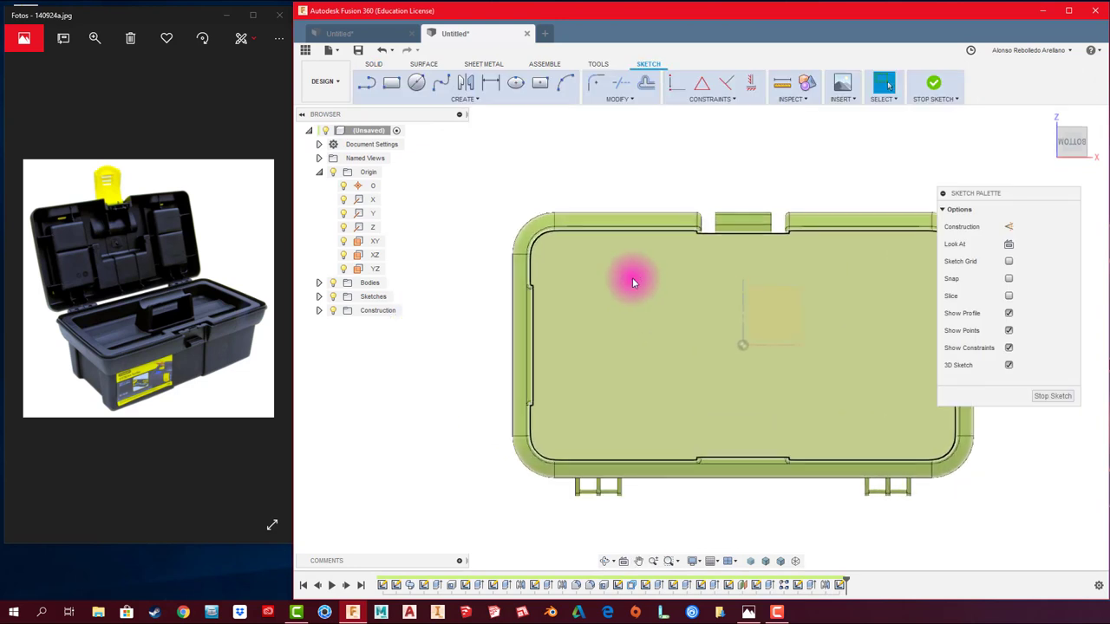
click(416, 82)
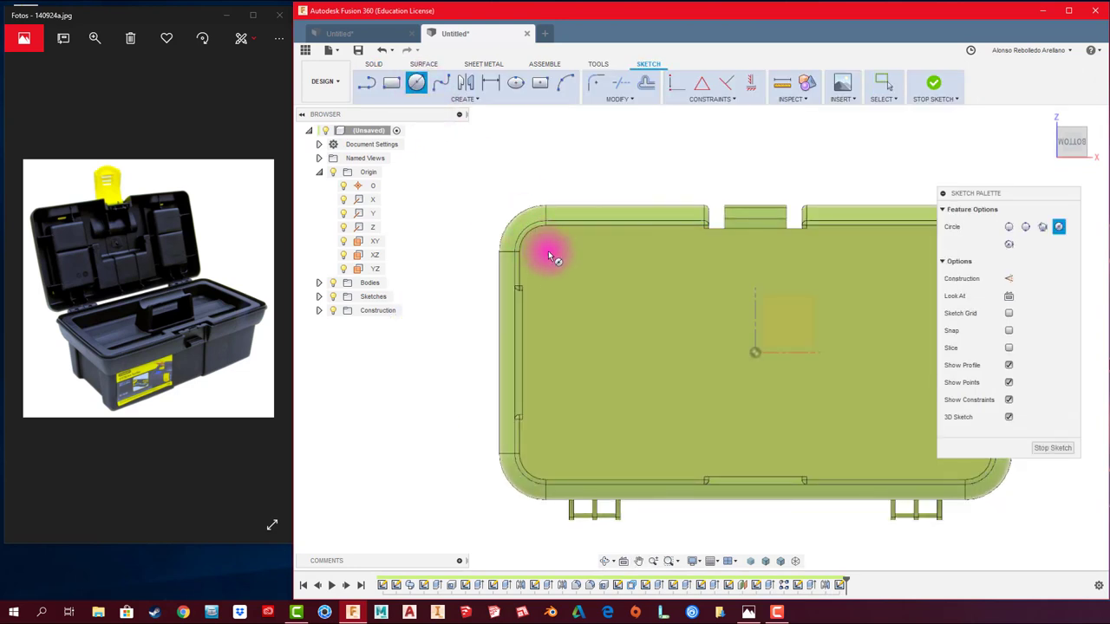
click(548, 258)
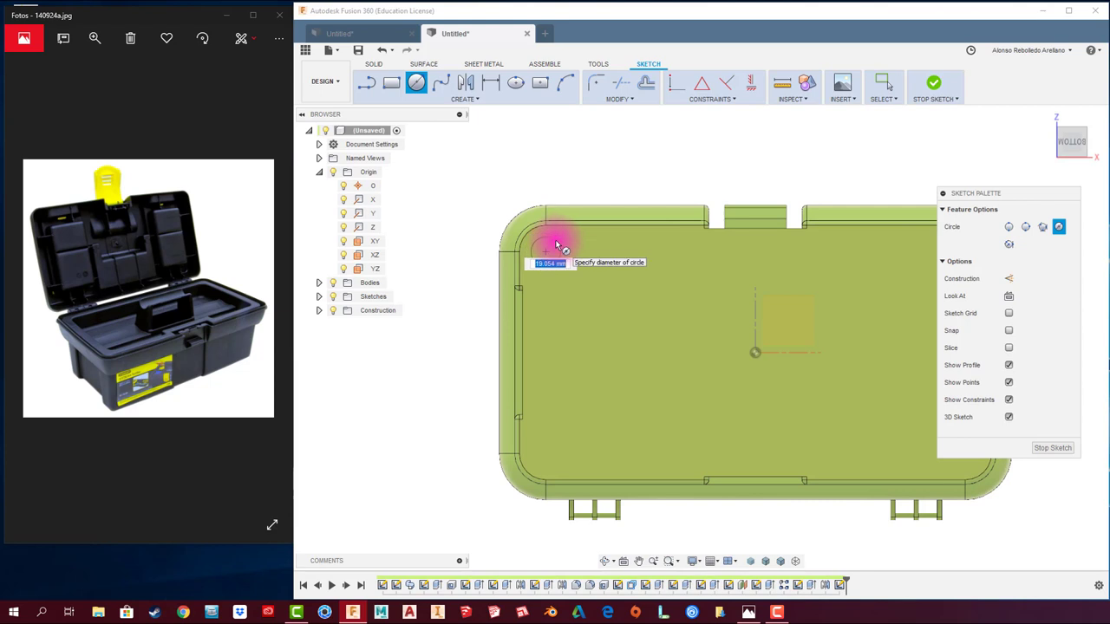
click(557, 246)
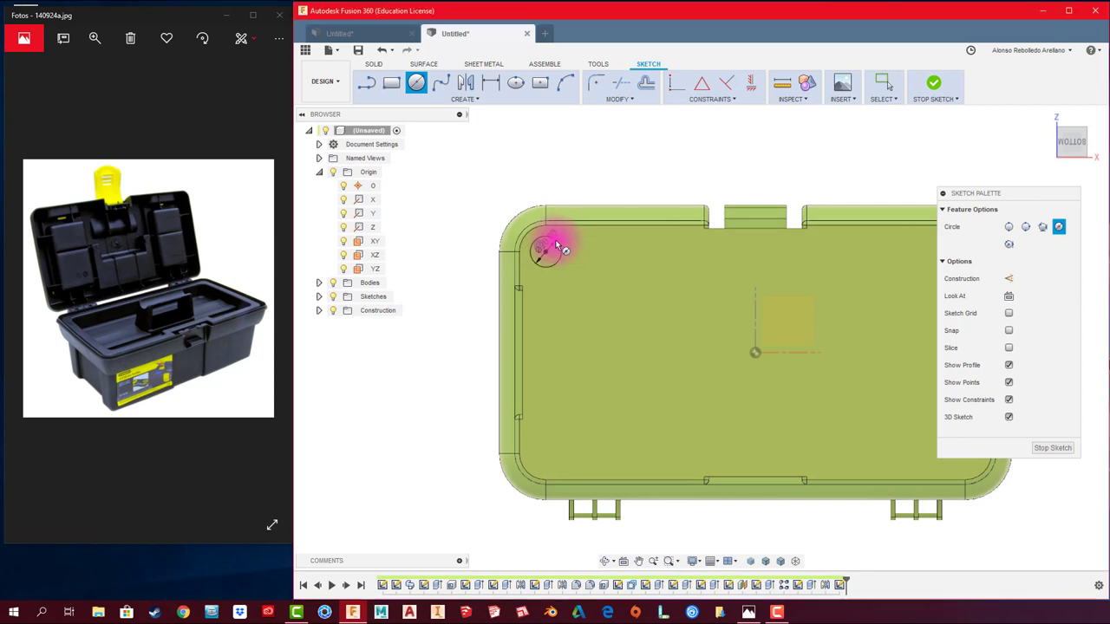
click(943, 94)
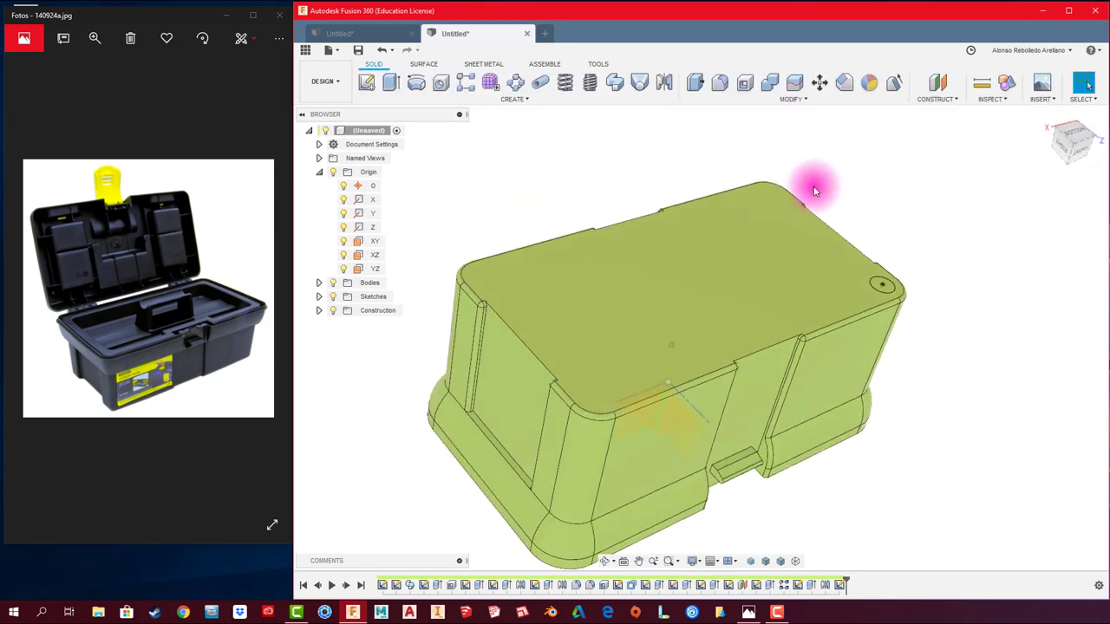
- Extrude the corner circle 5 mm into a round foot
key(e)
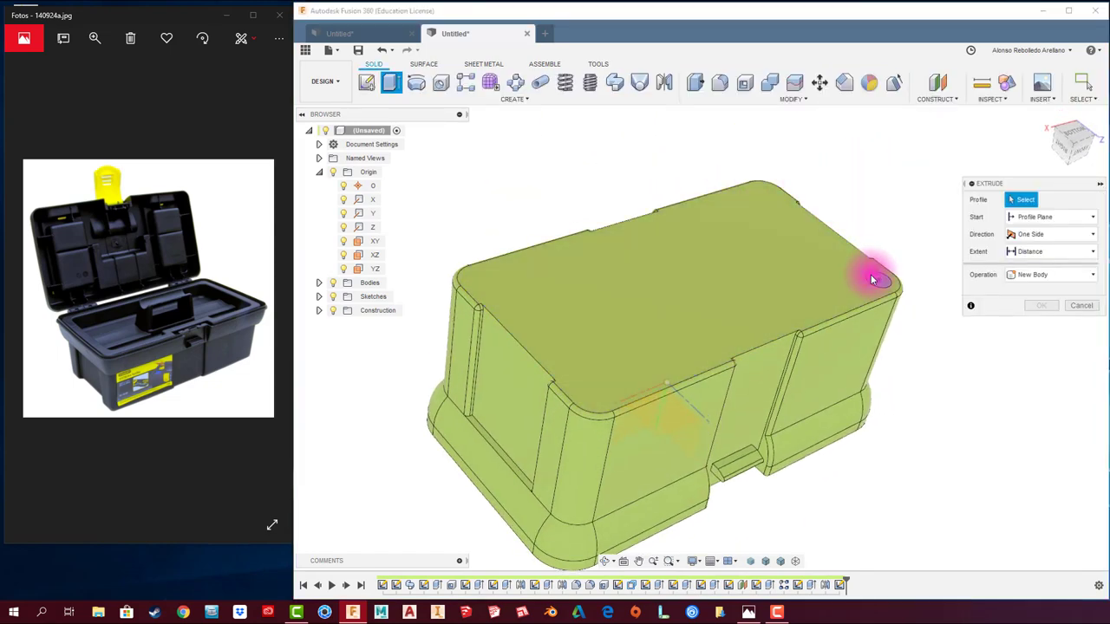
click(878, 278)
click(1049, 271)
text(5)
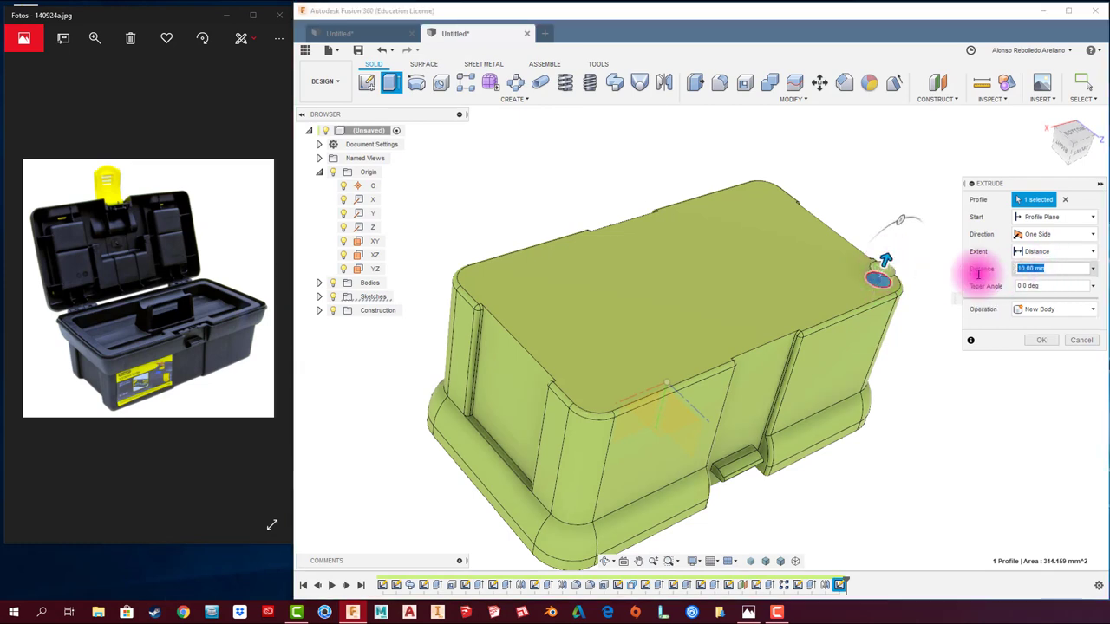
click(1037, 341)
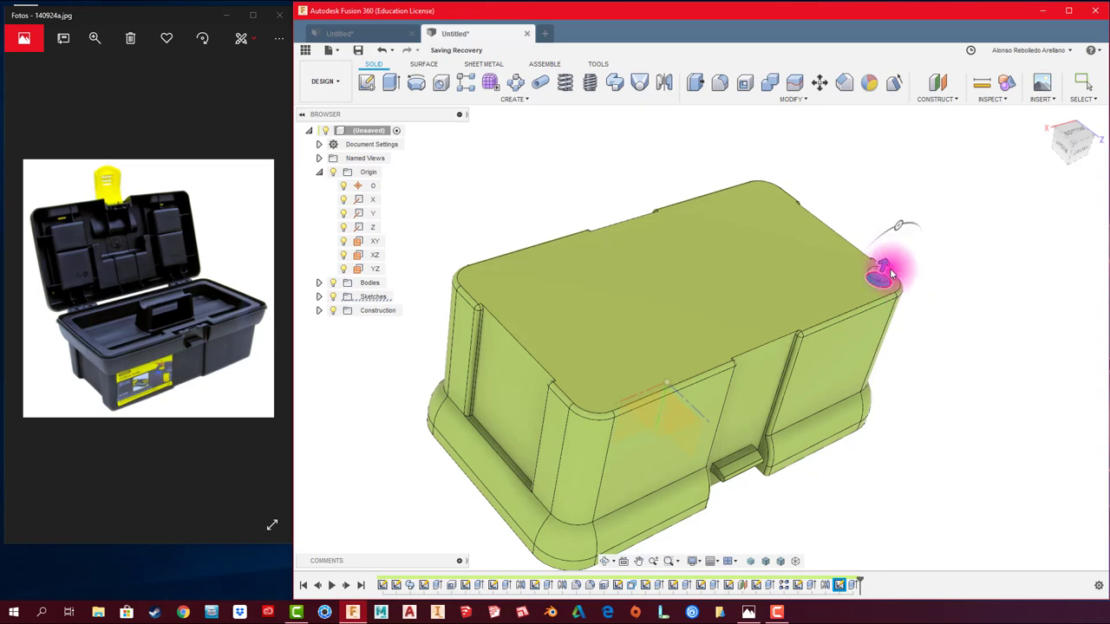
mouse_move(890, 274)
shift+middle_down()
mouse_move(942, 303)
mouse_move(941, 286)
mouse_move(867, 297)
mouse_move(897, 297)
mouse_move(580, 376)
mouse_move(668, 346)
mouse_move(674, 324)
mouse_move(719, 396)
mouse_move(783, 396)
mouse_move(840, 374)
mouse_move(731, 317)
mouse_move(582, 139)
mouse_move(701, 104)
mouse_move(665, 85)
shift+middle_up()
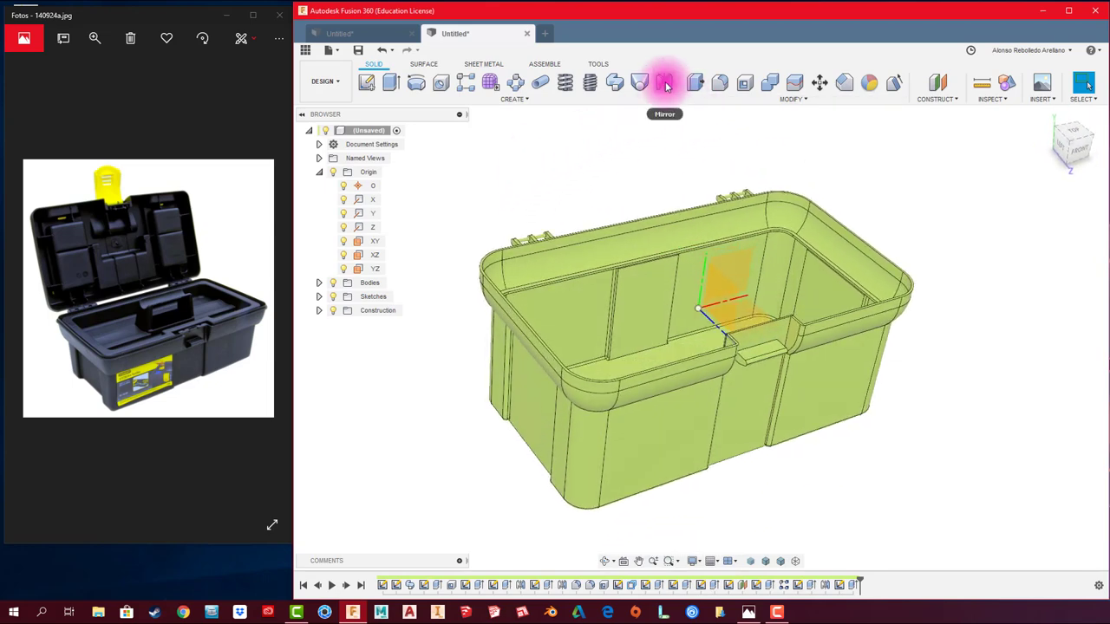
- Mirror the foot feature Extrude10 across the middle plane to the adjacent corner
click(665, 85)
click(1070, 202)
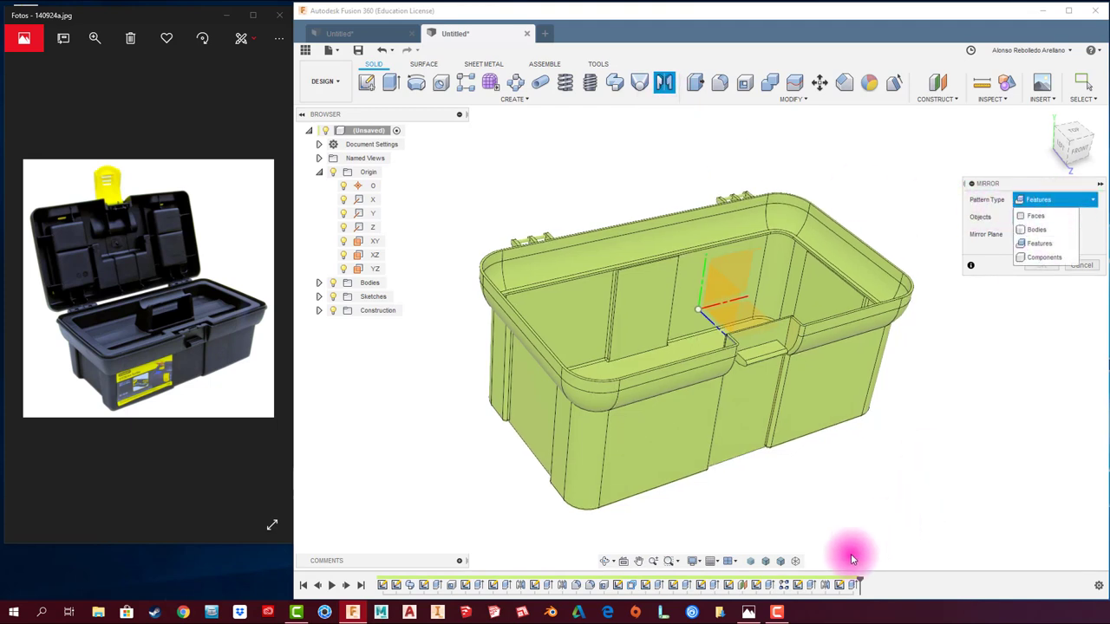
click(851, 587)
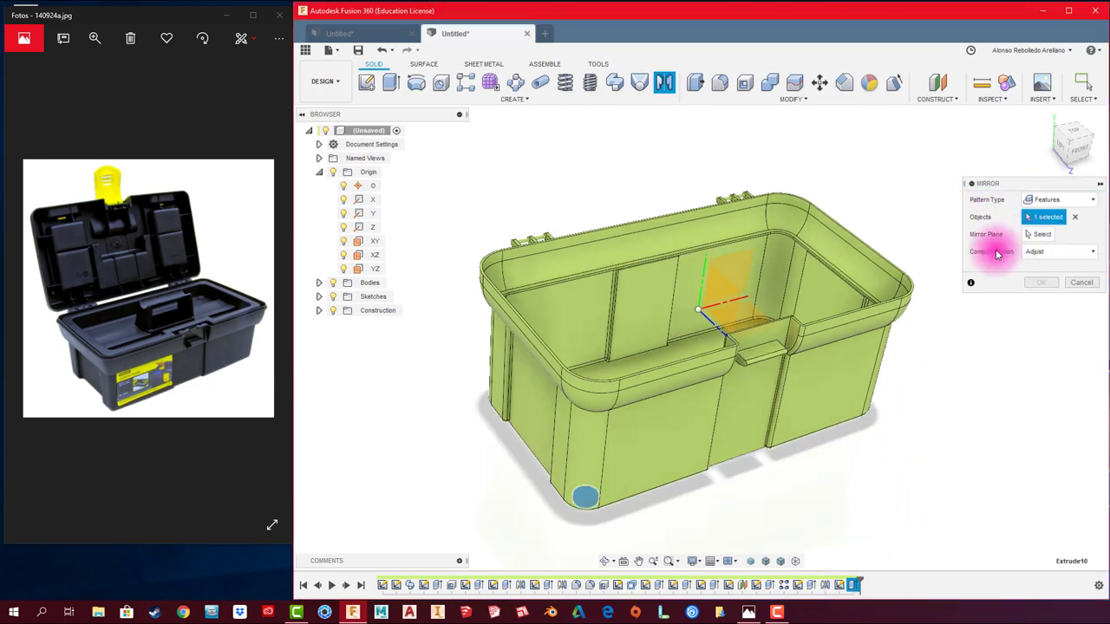
click(1059, 234)
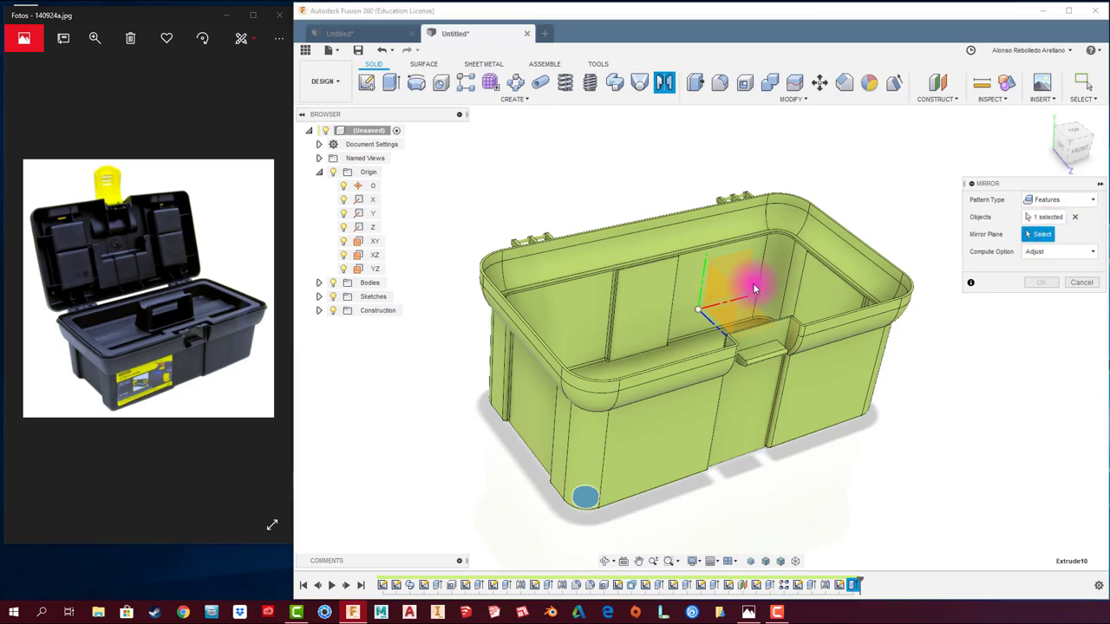
click(727, 303)
click(1040, 282)
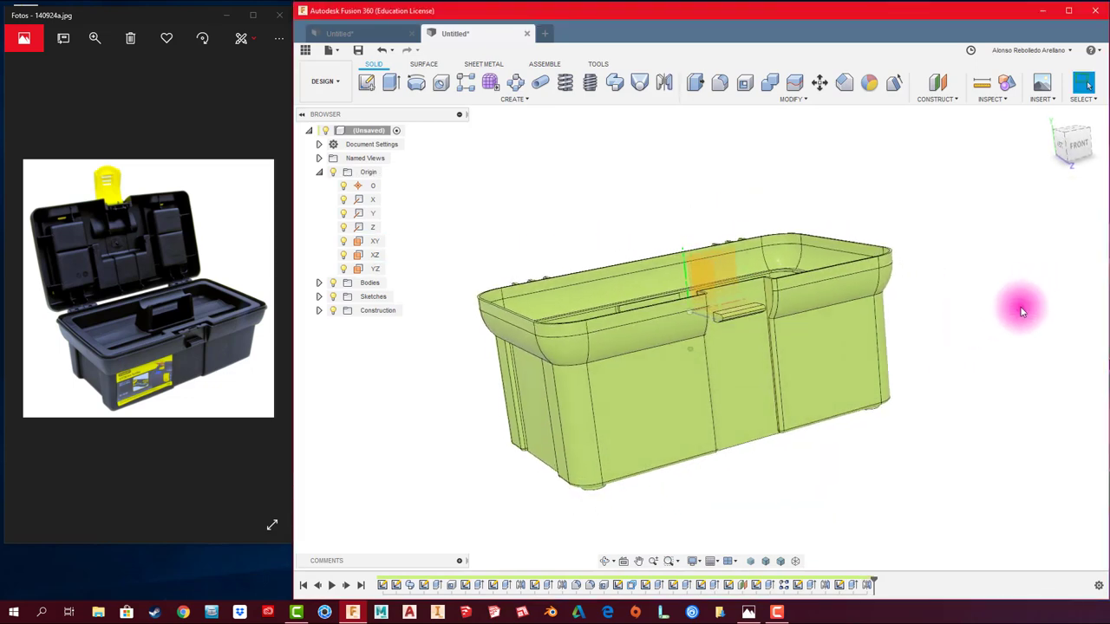
mouse_move(1017, 315)
shift+middle_down()
mouse_move(980, 308)
mouse_move(758, 119)
mouse_move(668, 87)
shift+middle_up()
- Mirror both feet across the XY plane to the remaining two corners
click(664, 82)
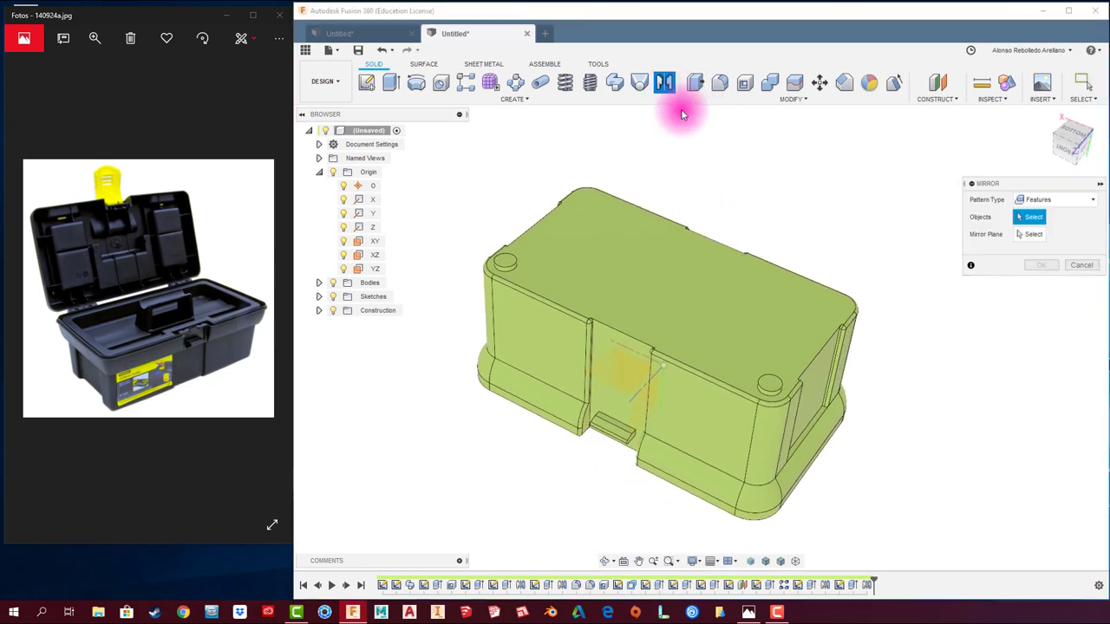
click(869, 587)
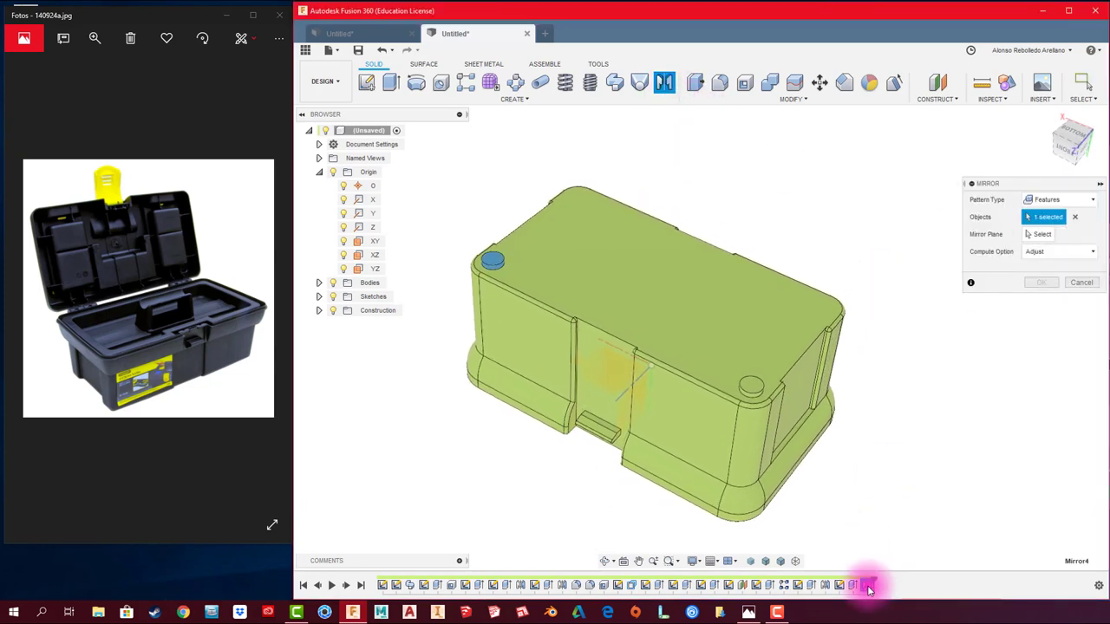
ctrl+click(856, 586)
click(1043, 236)
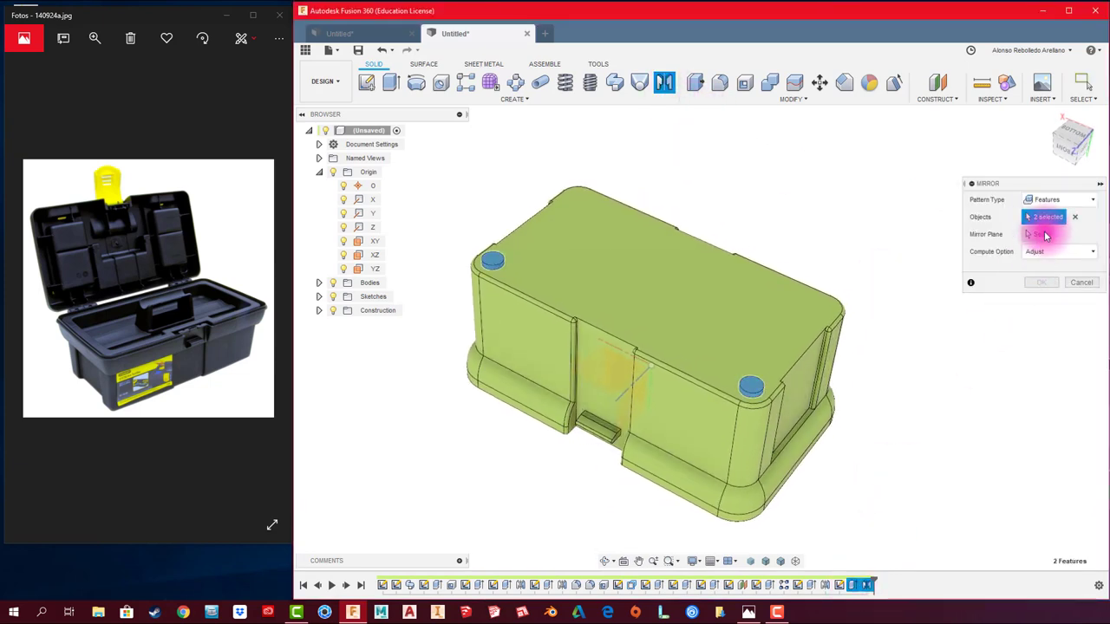
mouse_move(1043, 236)
shift+middle_down()
mouse_move(828, 333)
mouse_move(807, 339)
mouse_move(755, 321)
shift+middle_up()
click(719, 268)
mouse_move(719, 269)
shift+middle_down()
mouse_move(1012, 293)
mouse_move(902, 291)
mouse_move(736, 154)
mouse_move(719, 82)
shift+middle_up()
click(1040, 283)
- Round the edge of the first foot with a 2 mm fillet
click(718, 81)
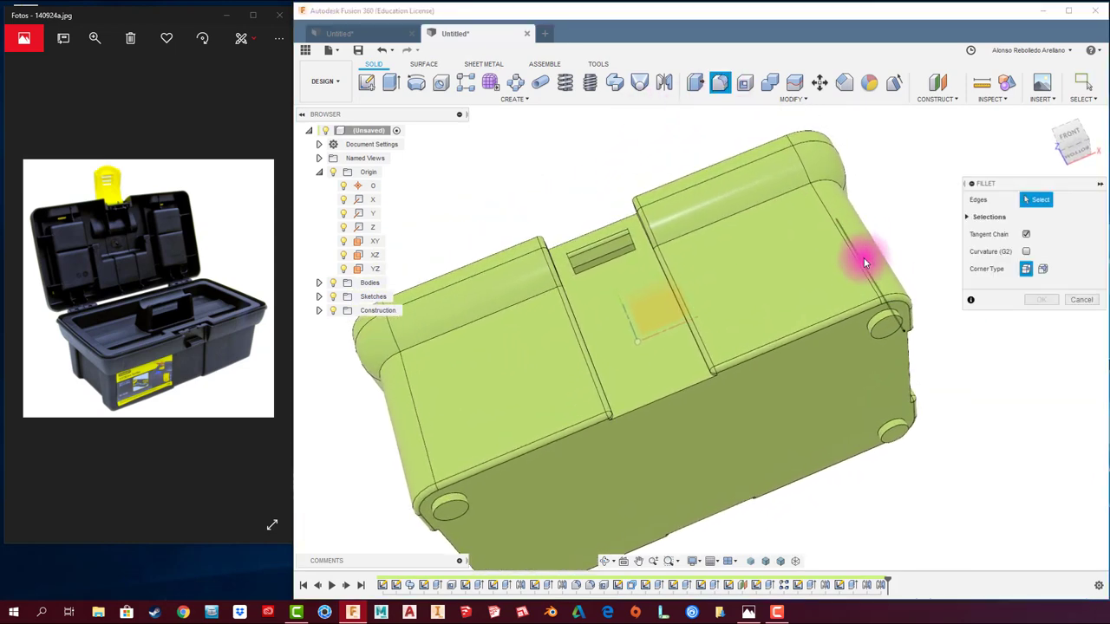
scroll(911, 329, up, 3)
click(839, 413)
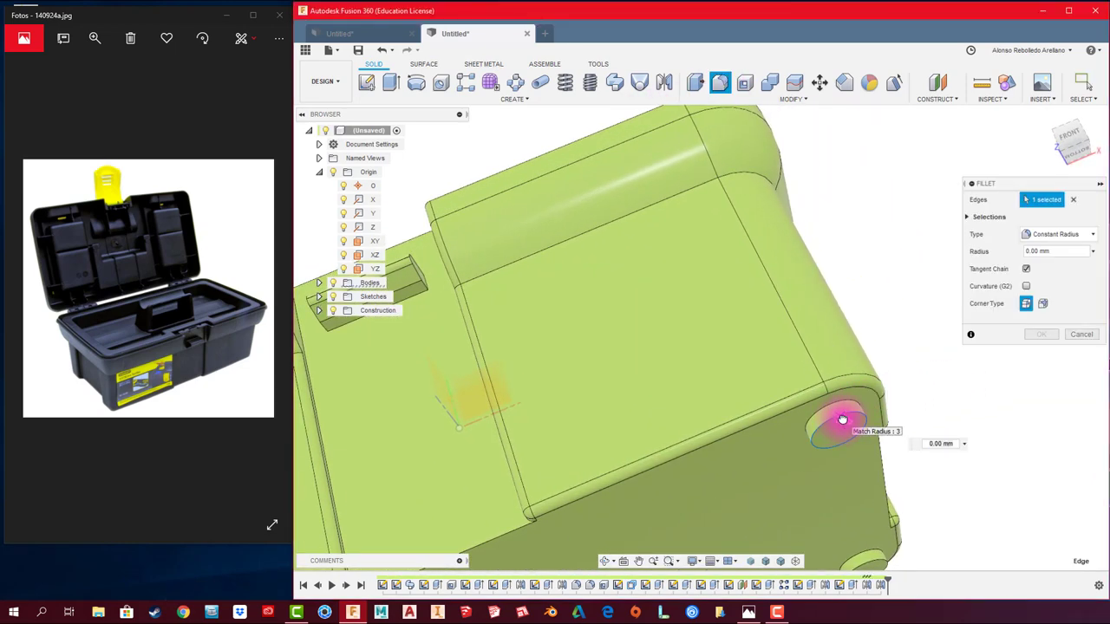
click(1062, 250)
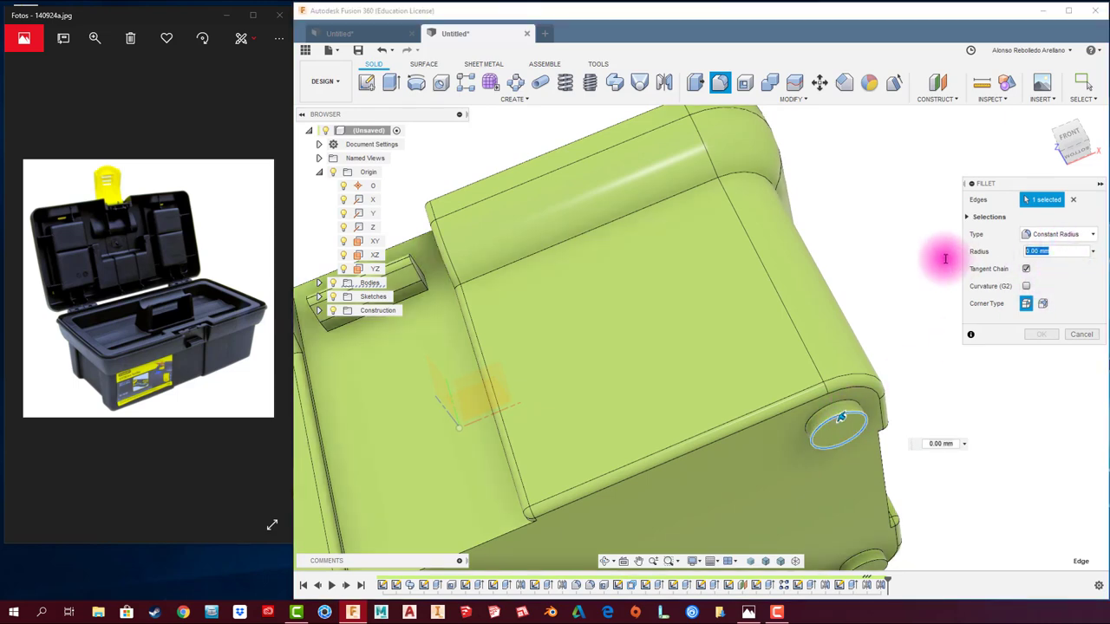
text(2)
shift+middle_drag(934, 361, 861, 401)
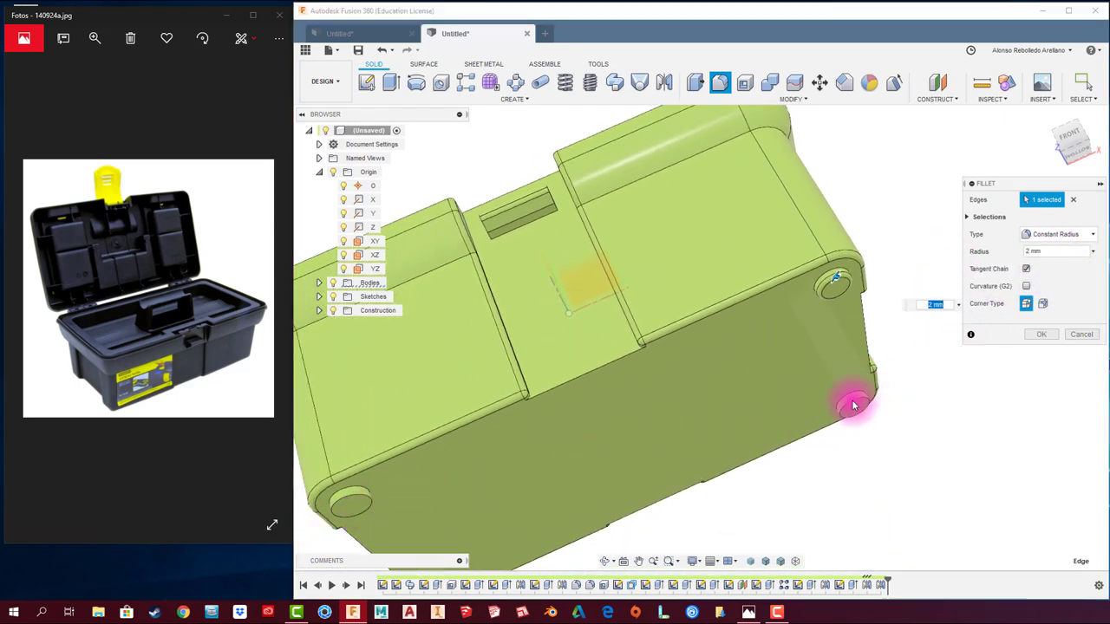
click(1049, 347)
mouse_move(1058, 341)
shift+middle_down()
mouse_move(1016, 355)
mouse_move(751, 87)
shift+middle_up()
- Fillet another foot edge at 2 mm and inspect the rounded feet
click(725, 90)
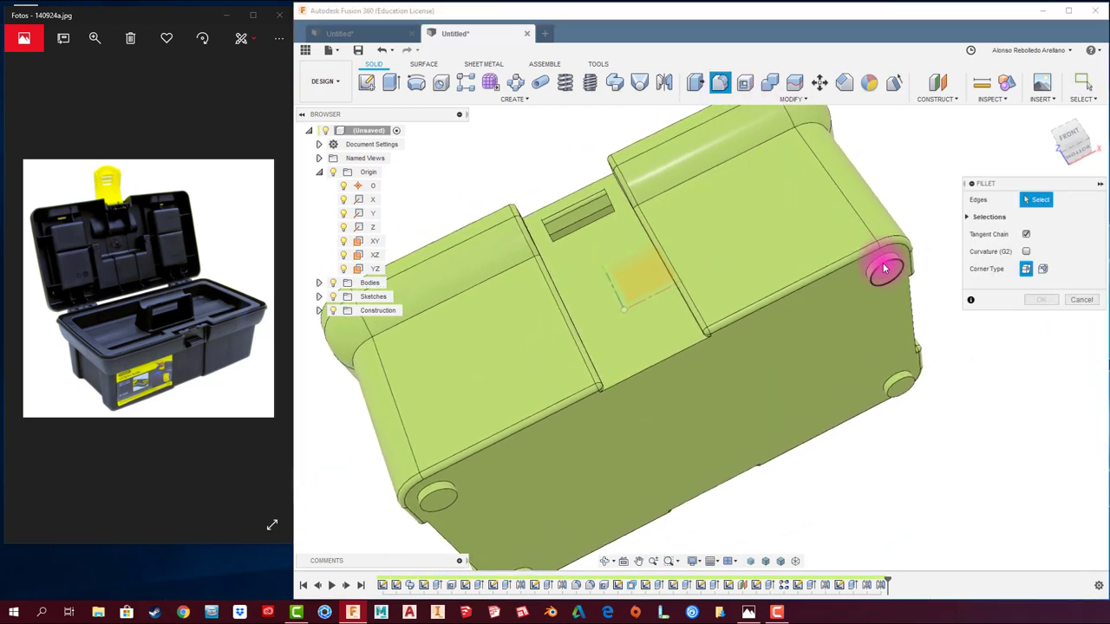
click(883, 264)
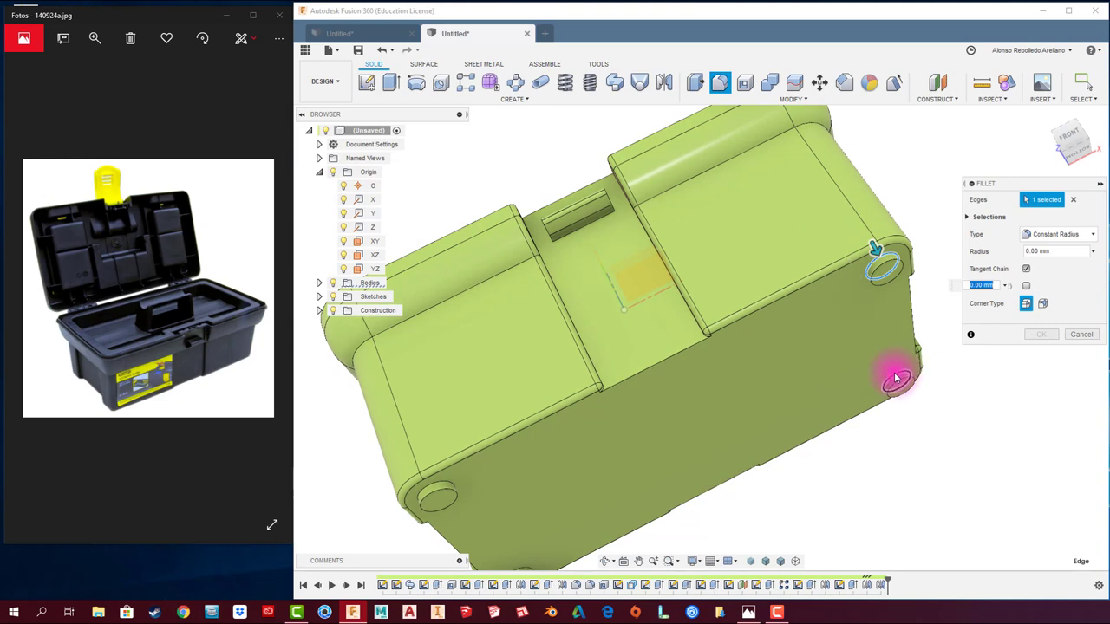
shift+middle_drag(472, 482, 524, 490)
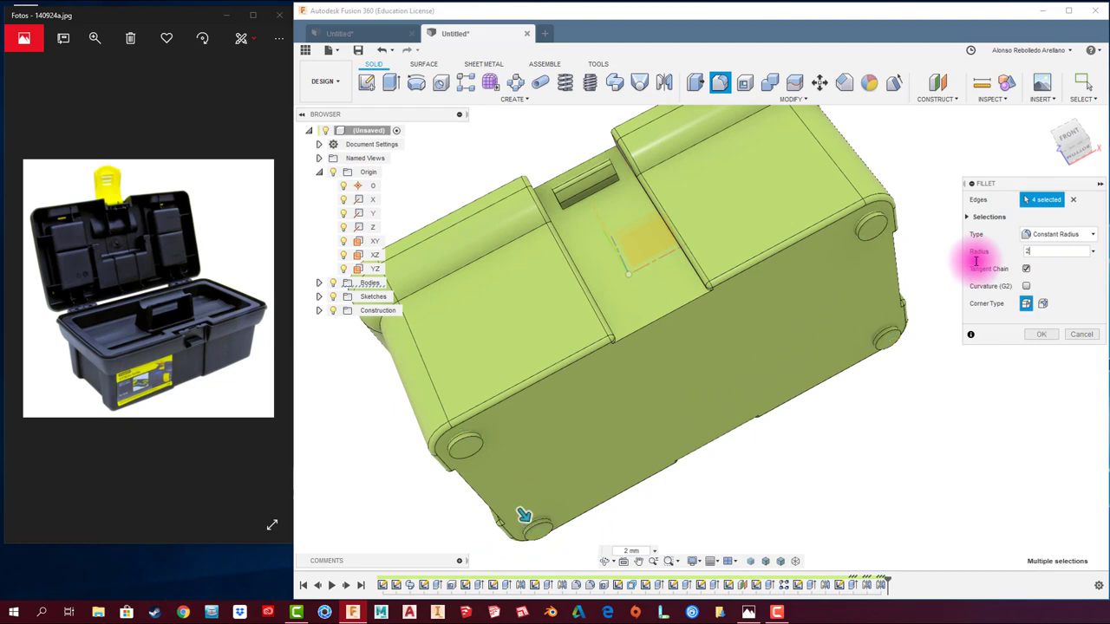
click(1032, 334)
shift+middle_drag(1028, 334, 945, 275)
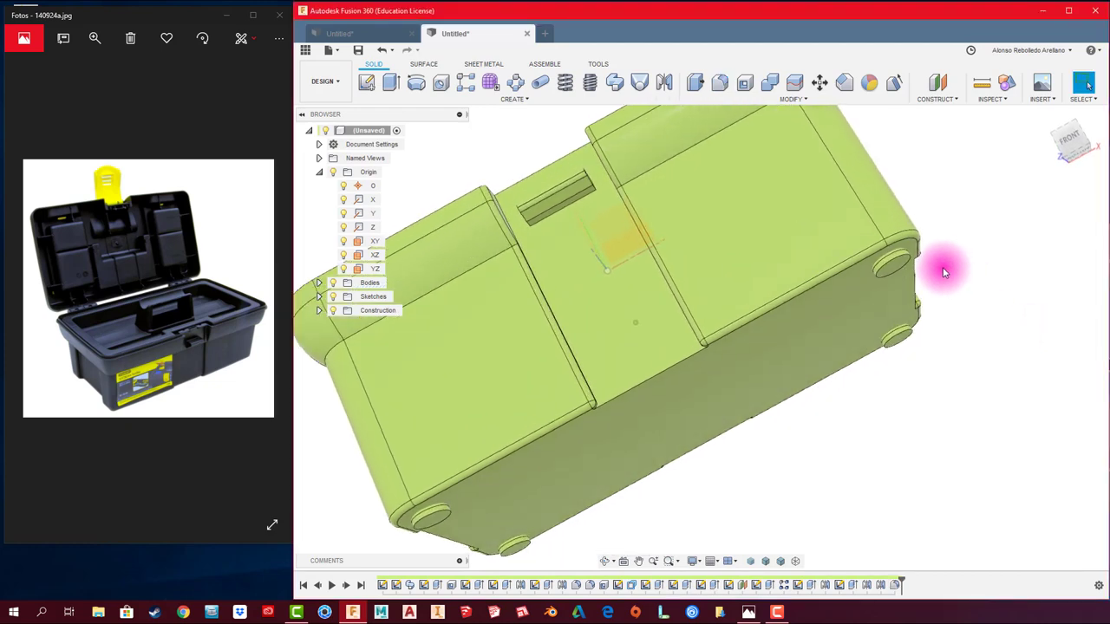
scroll(945, 275, up, 3)
scroll(945, 274, down, 5)
shift+middle_drag(931, 322, 931, 325)
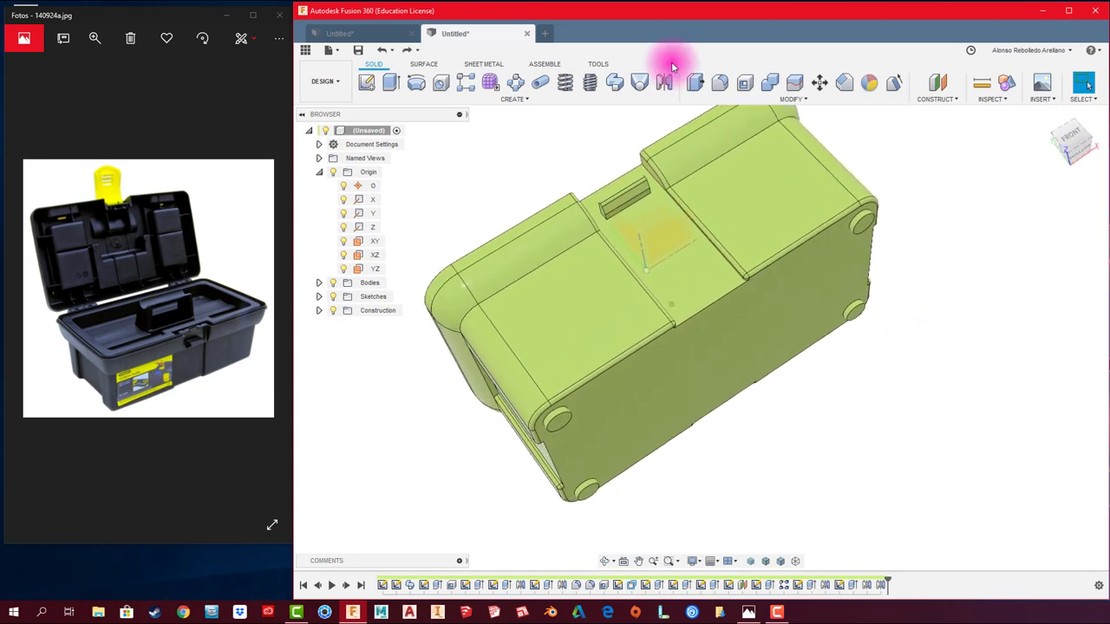
- Apply 2 mm fillets to the remaining foot edges in one operation
click(720, 82)
shift+middle_drag(886, 224, 891, 208)
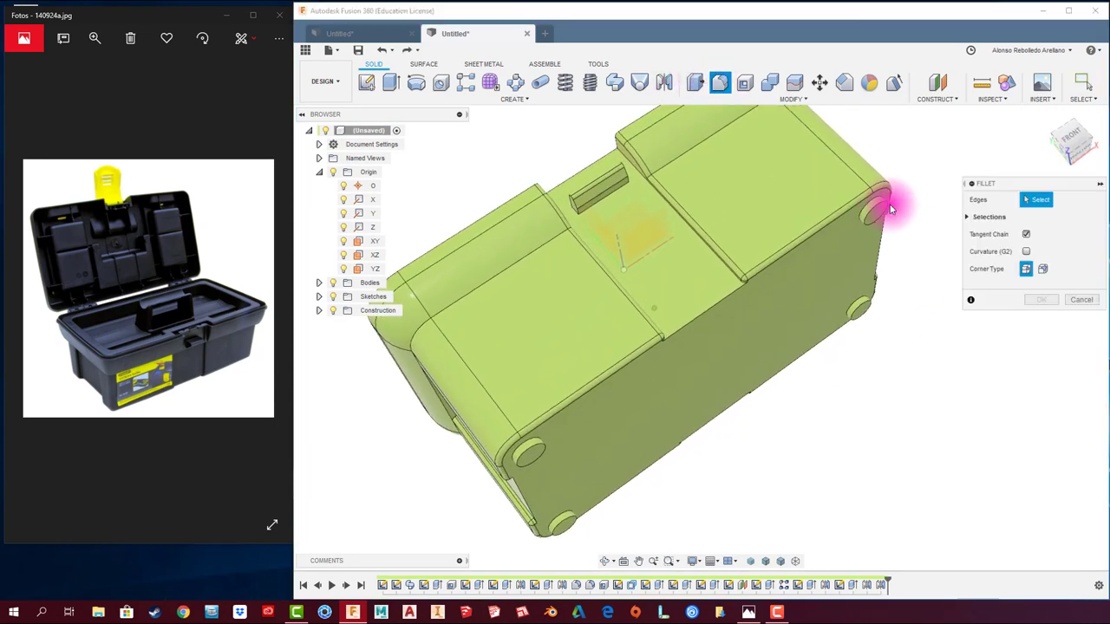
click(883, 206)
click(864, 305)
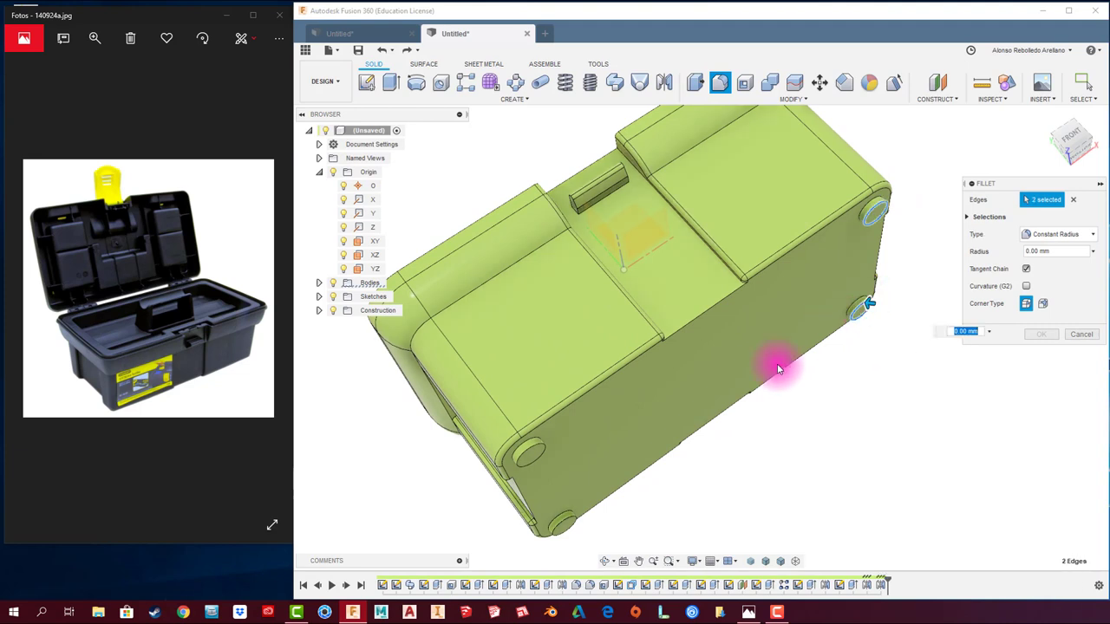
click(571, 518)
text(2)
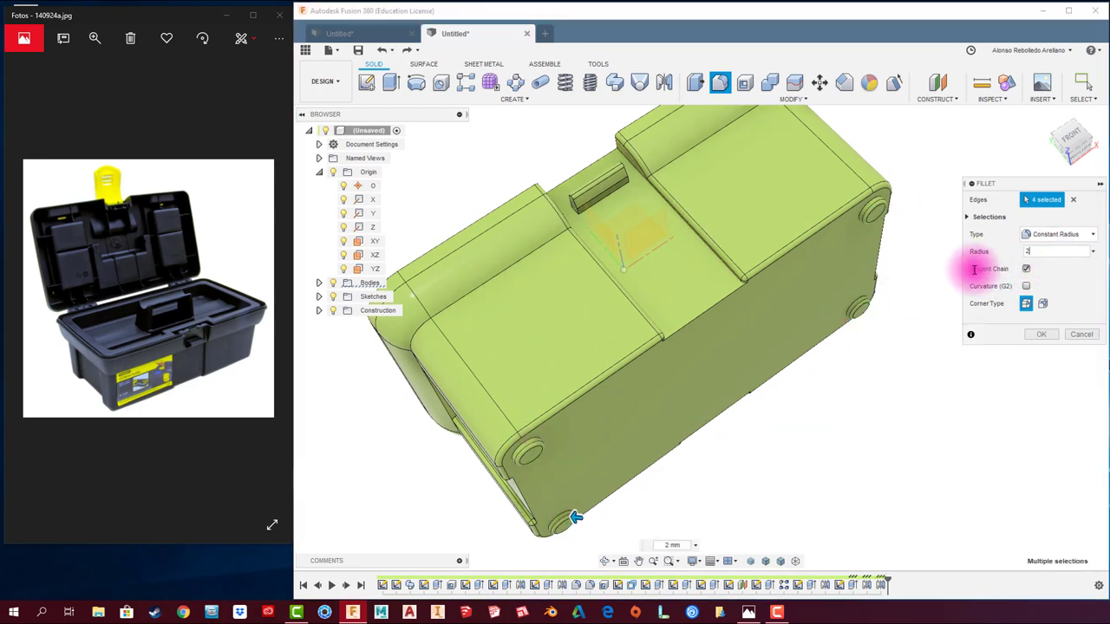
click(1043, 337)
mouse_move(928, 346)
shift+middle_down()
mouse_move(949, 330)
mouse_move(936, 338)
shift+middle_up()
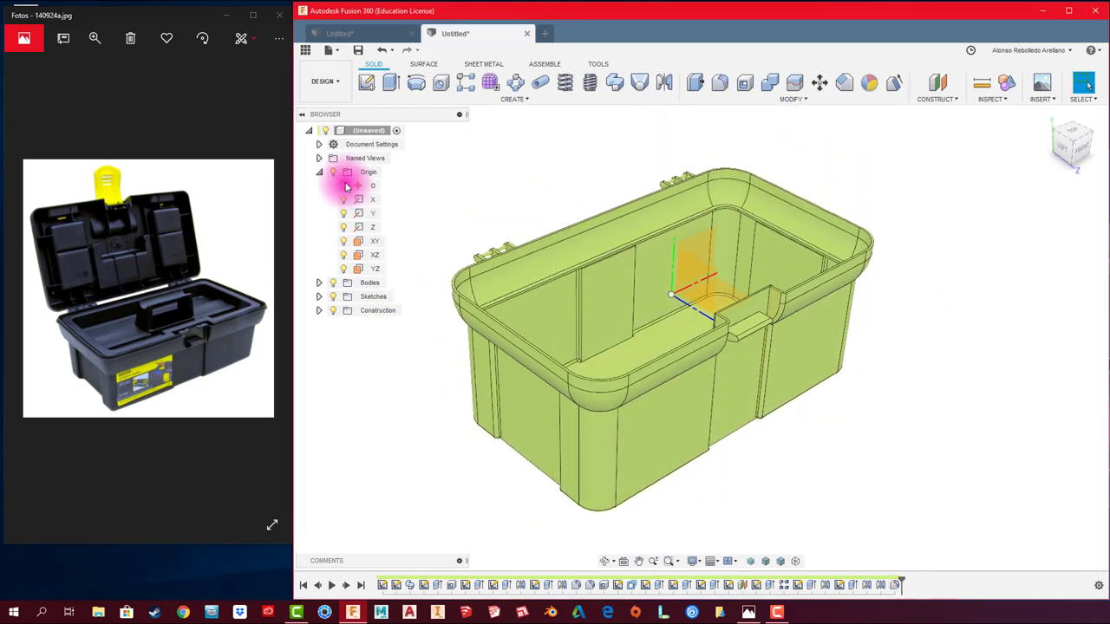
- Close the toolbox photo, stretch Fusion to the left screen edge, and disable the ground shadow
shift+middle_drag(615, 163, 554, 168)
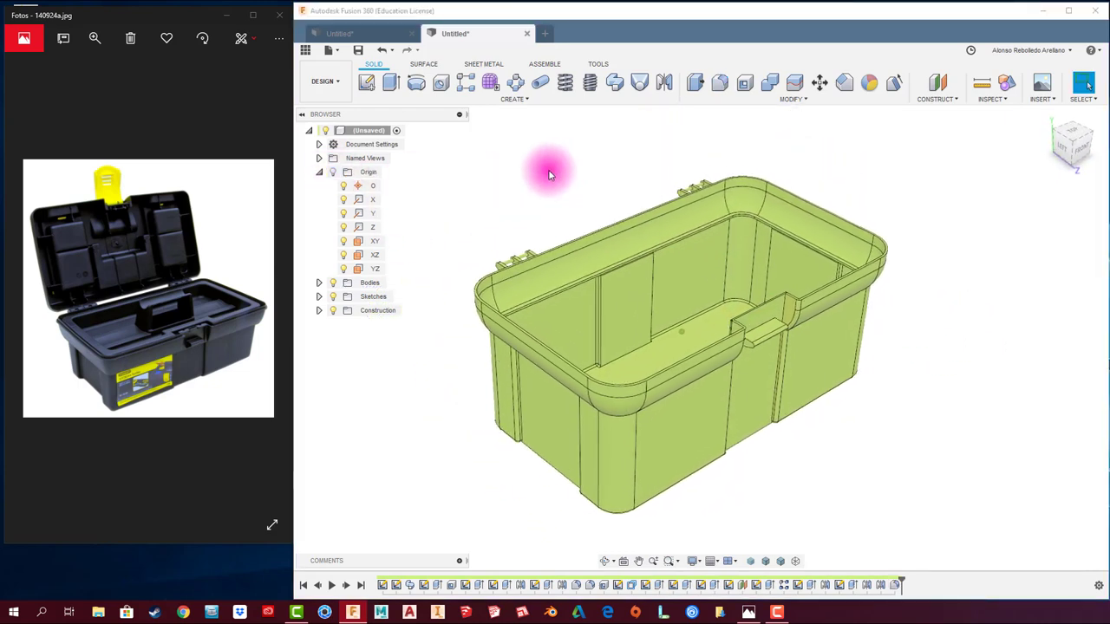
click(281, 24)
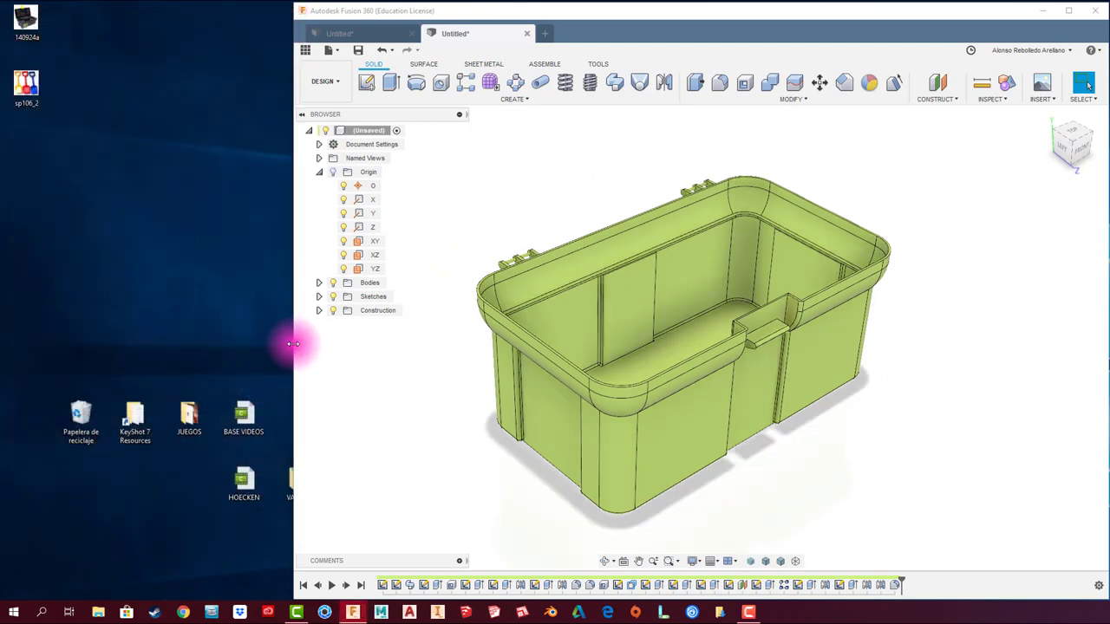
drag(293, 345, 10, 347)
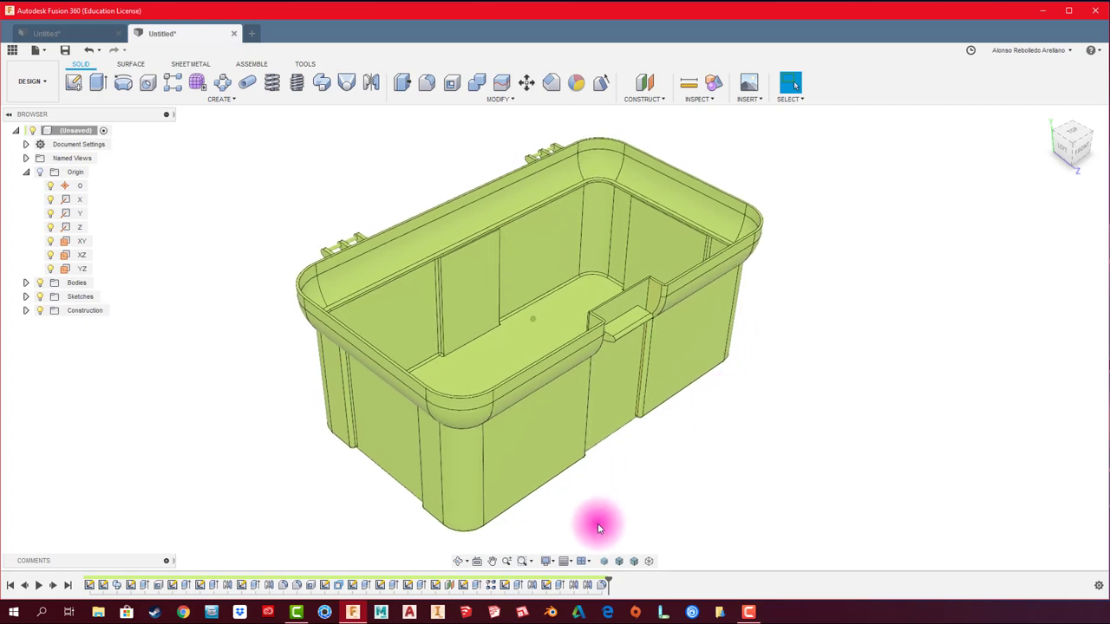
click(555, 563)
mouse_move(598, 481)
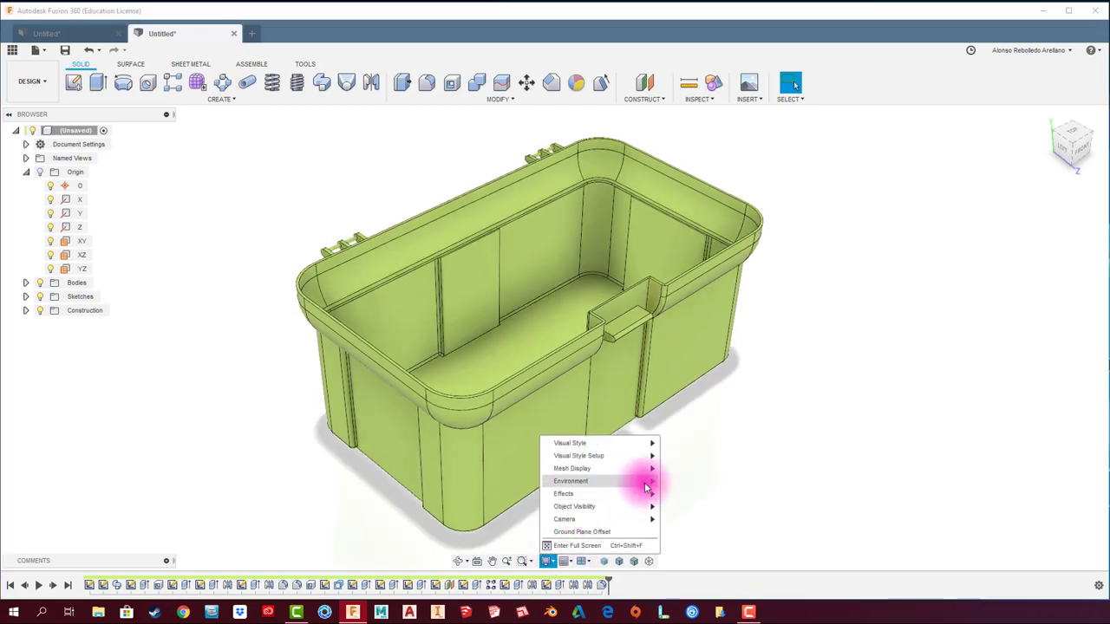
click(785, 466)
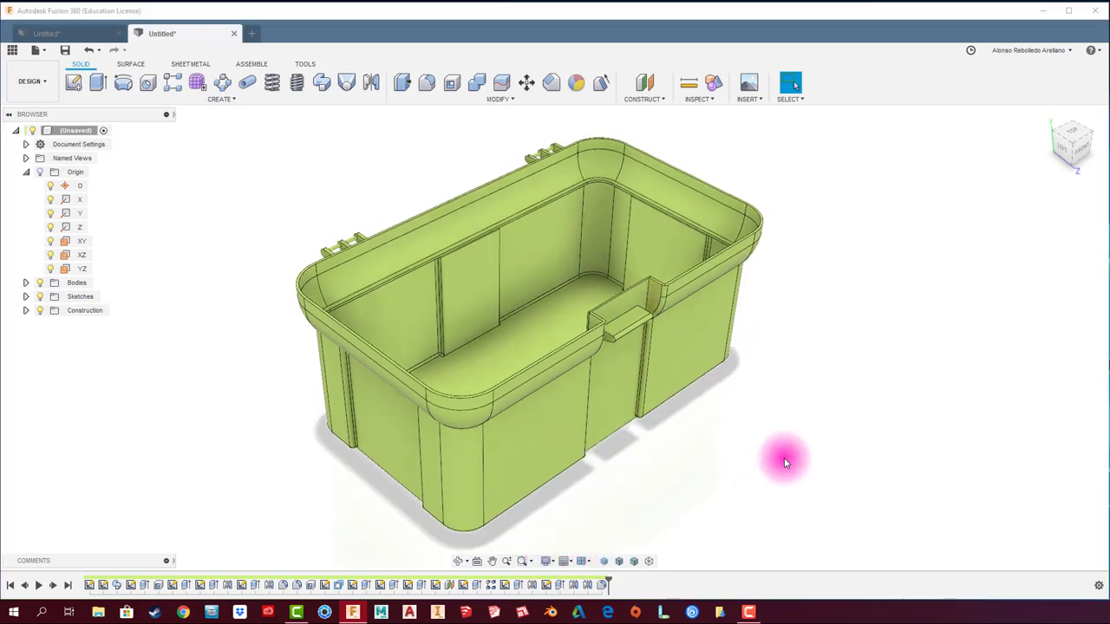